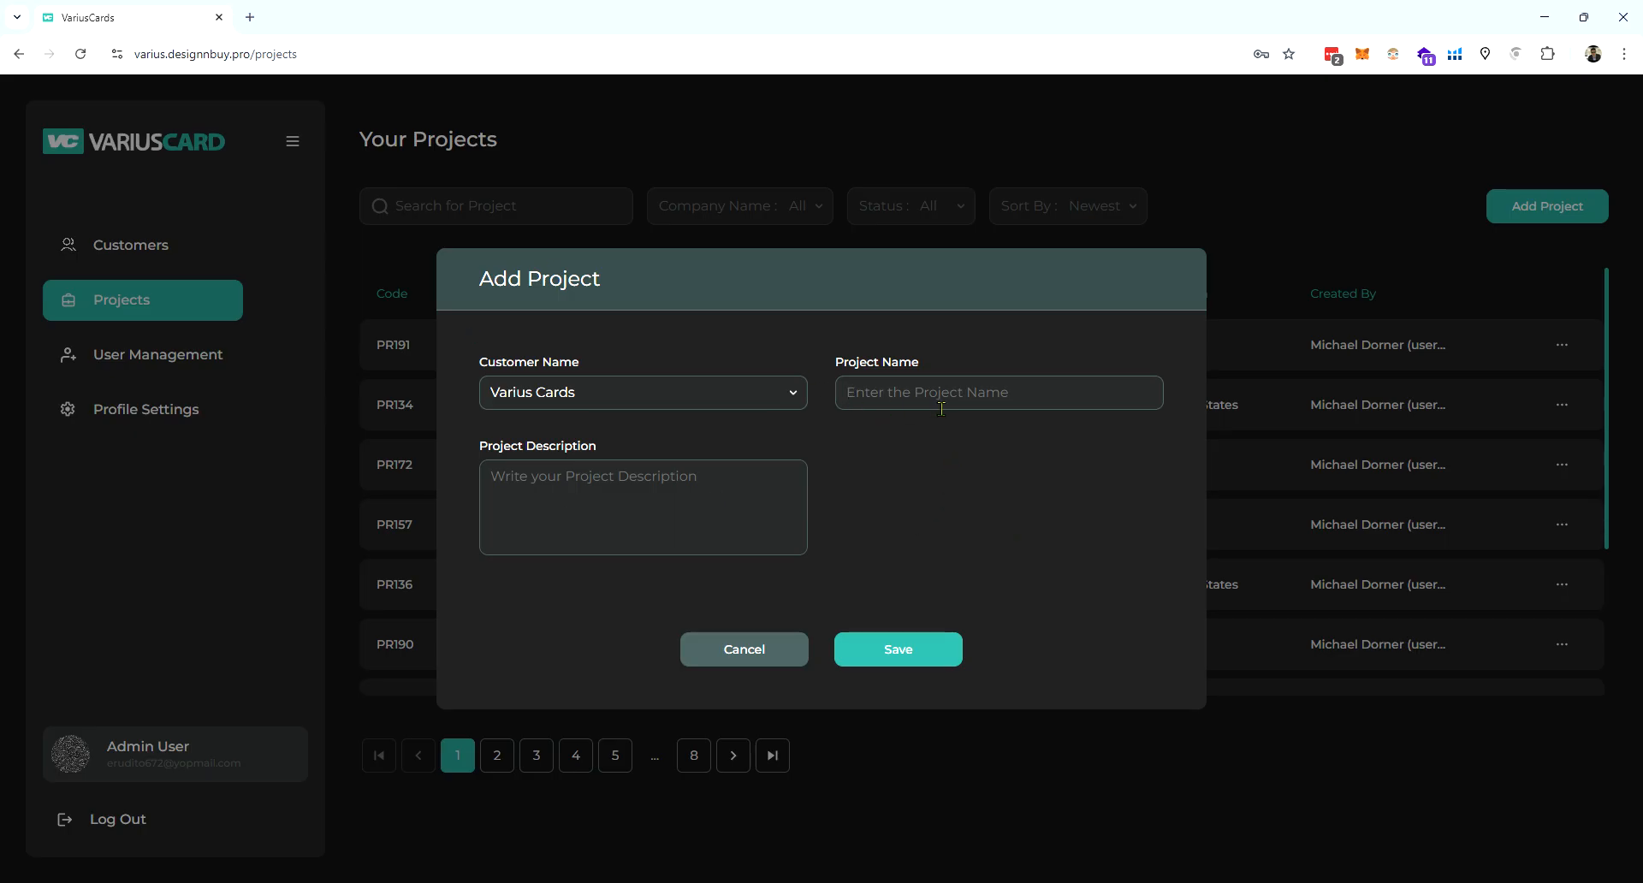
- Create a project named "Gift card" for Varius Cards with the description "floral gift card" and save it
{"action": "type", "text": "Gift card"}
{"action": "left_click", "coordinate": [615, 513]}
{"action": "type", "text": "floral"}
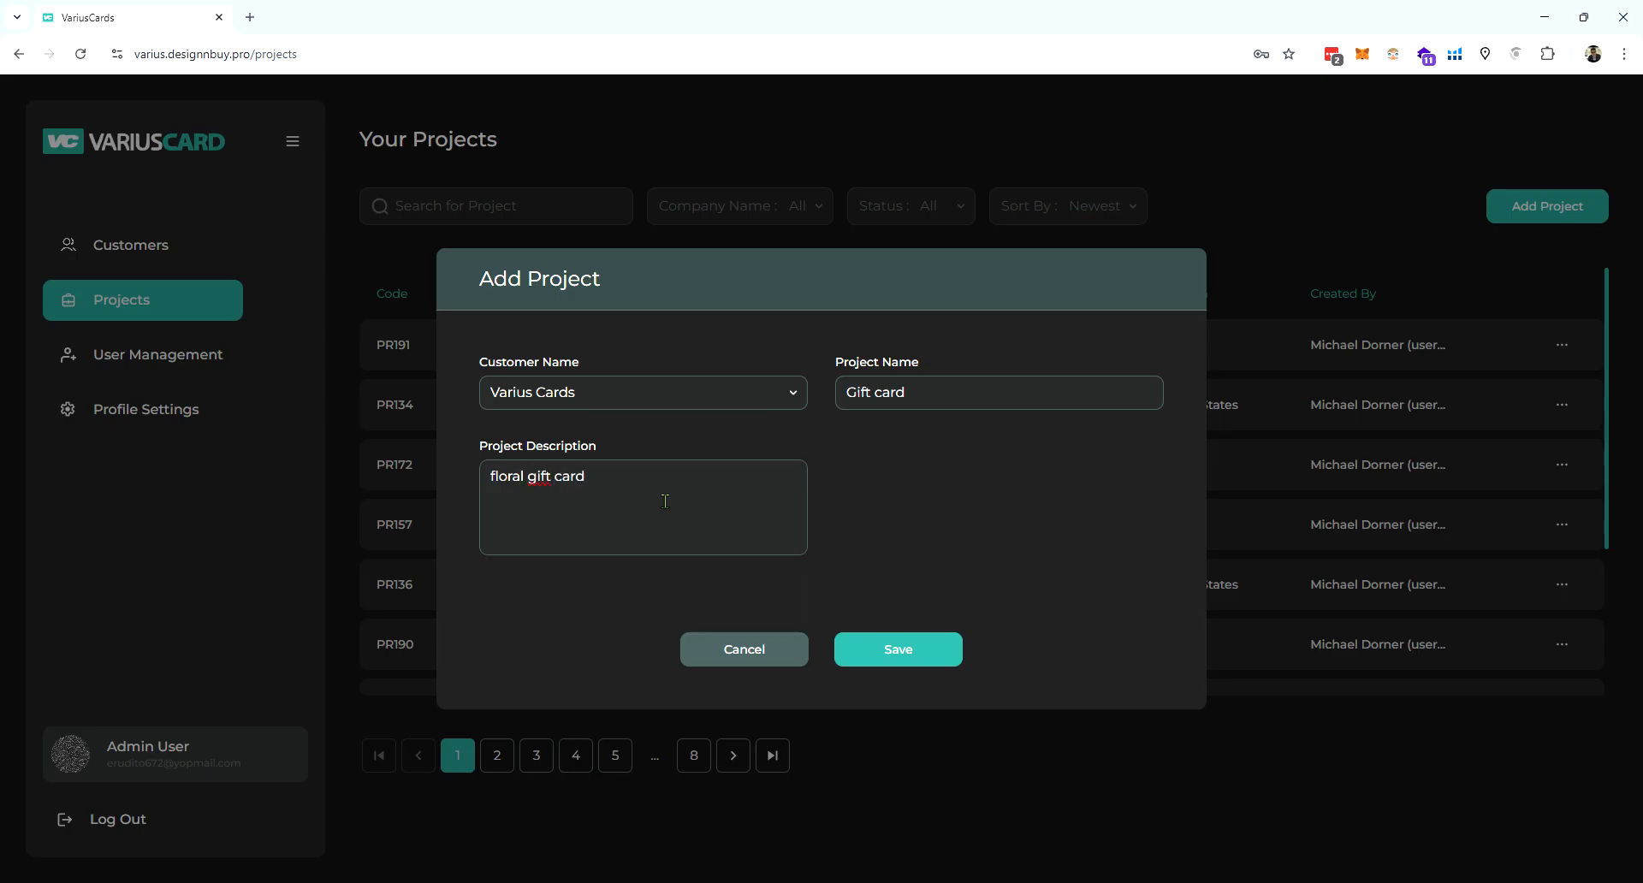
{"action": "left_click", "coordinate": [877, 650]}
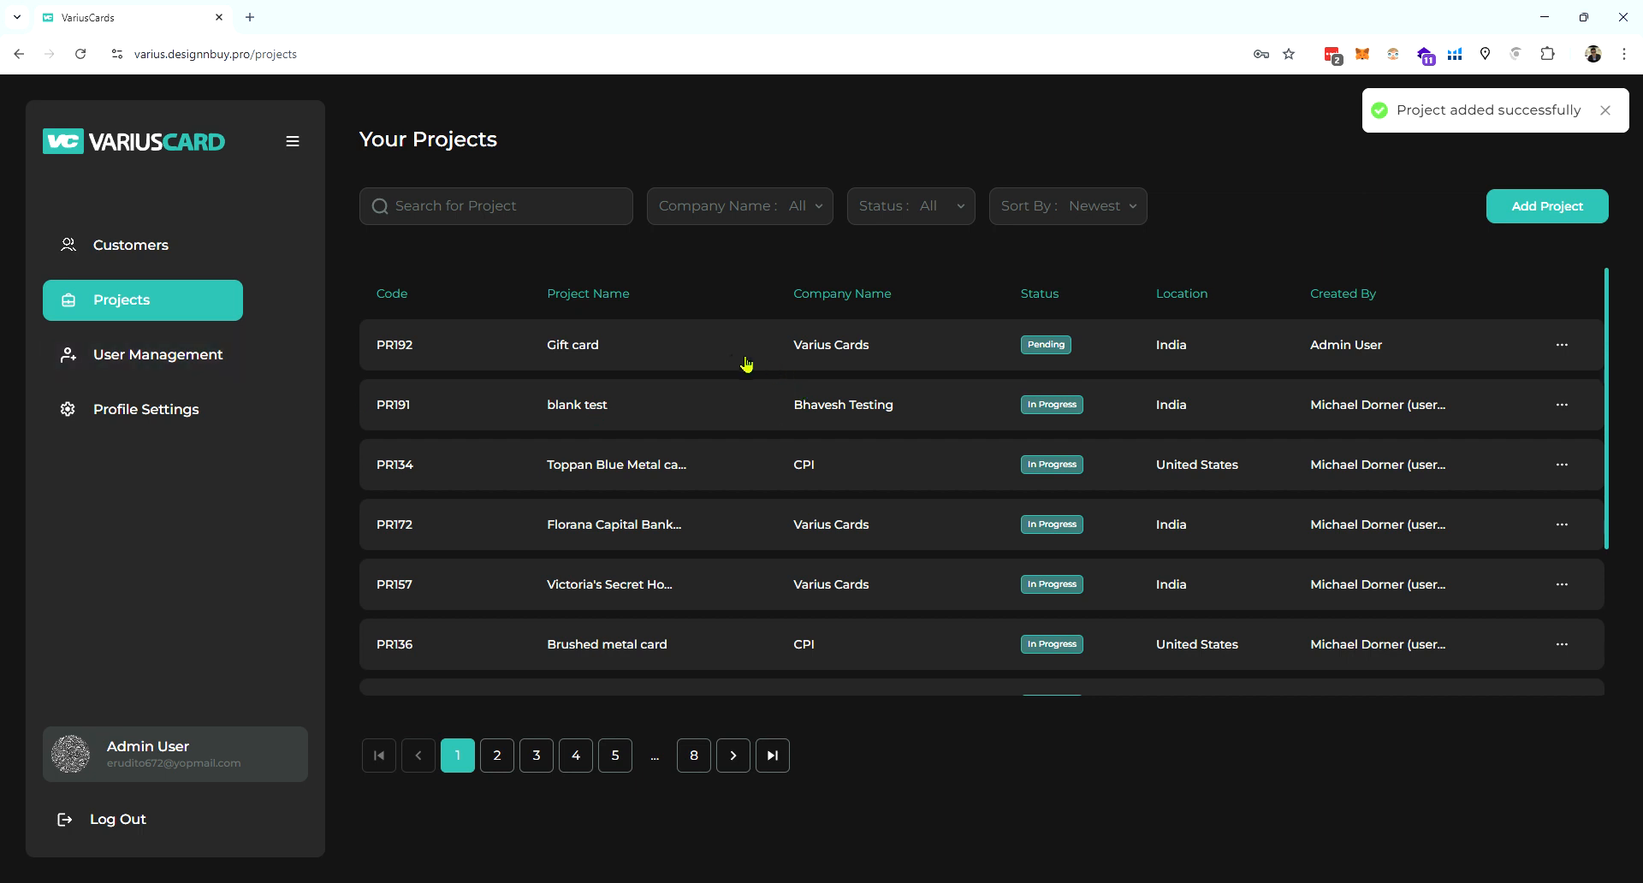
- Open the new Gift card project in the 3D configurator and turn off the card's autorotation
{"action": "left_click", "coordinate": [742, 359]}
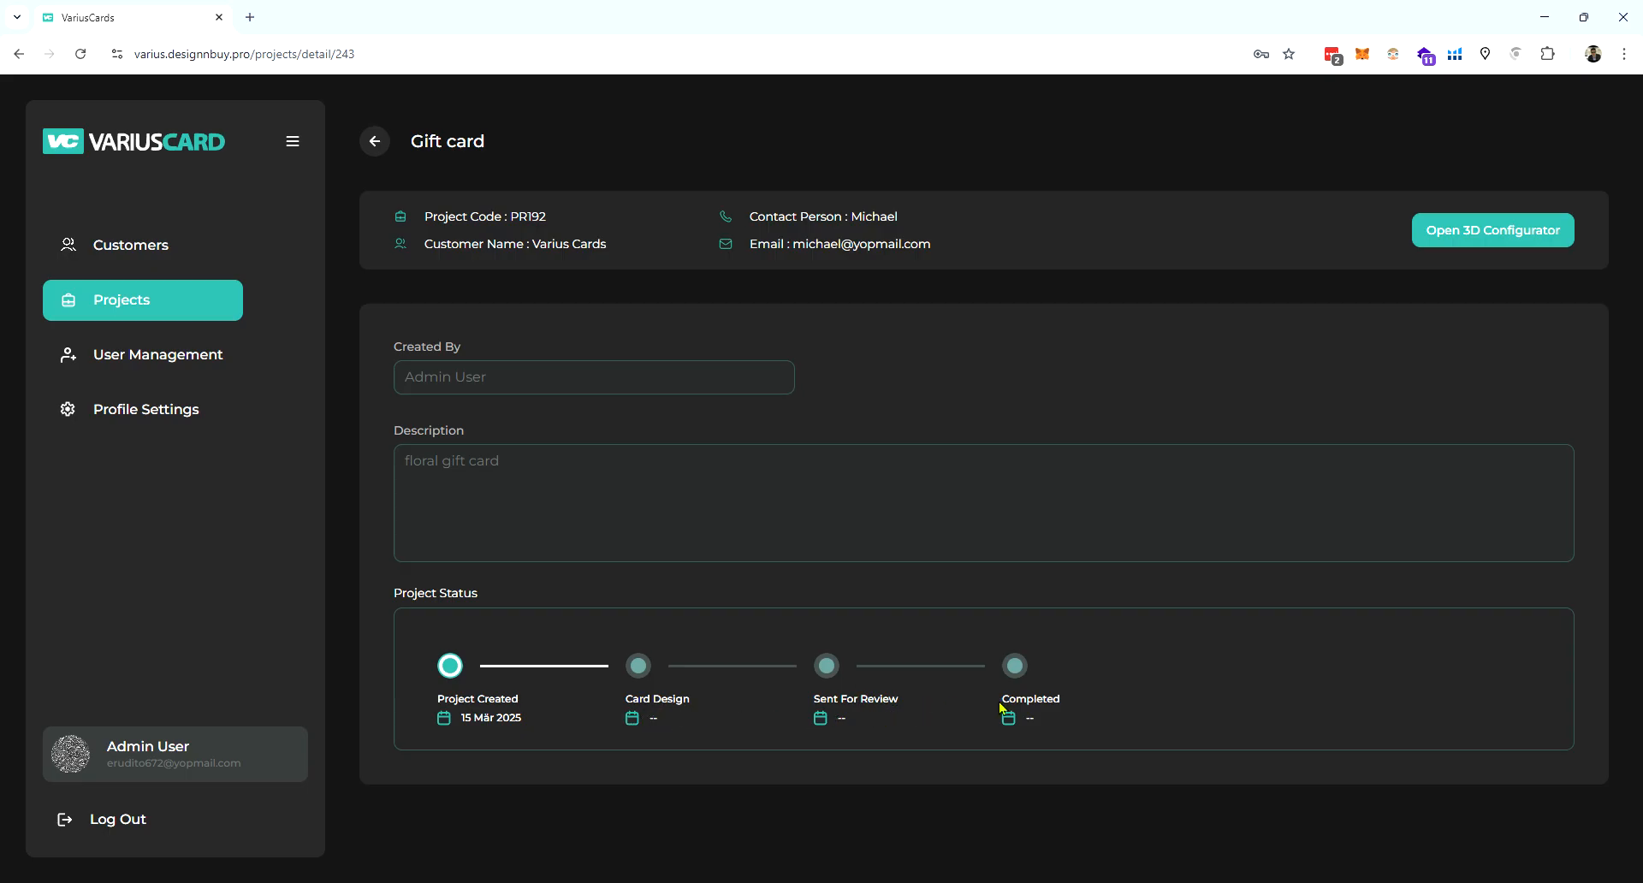
{"action": "left_click", "coordinate": [1486, 223]}
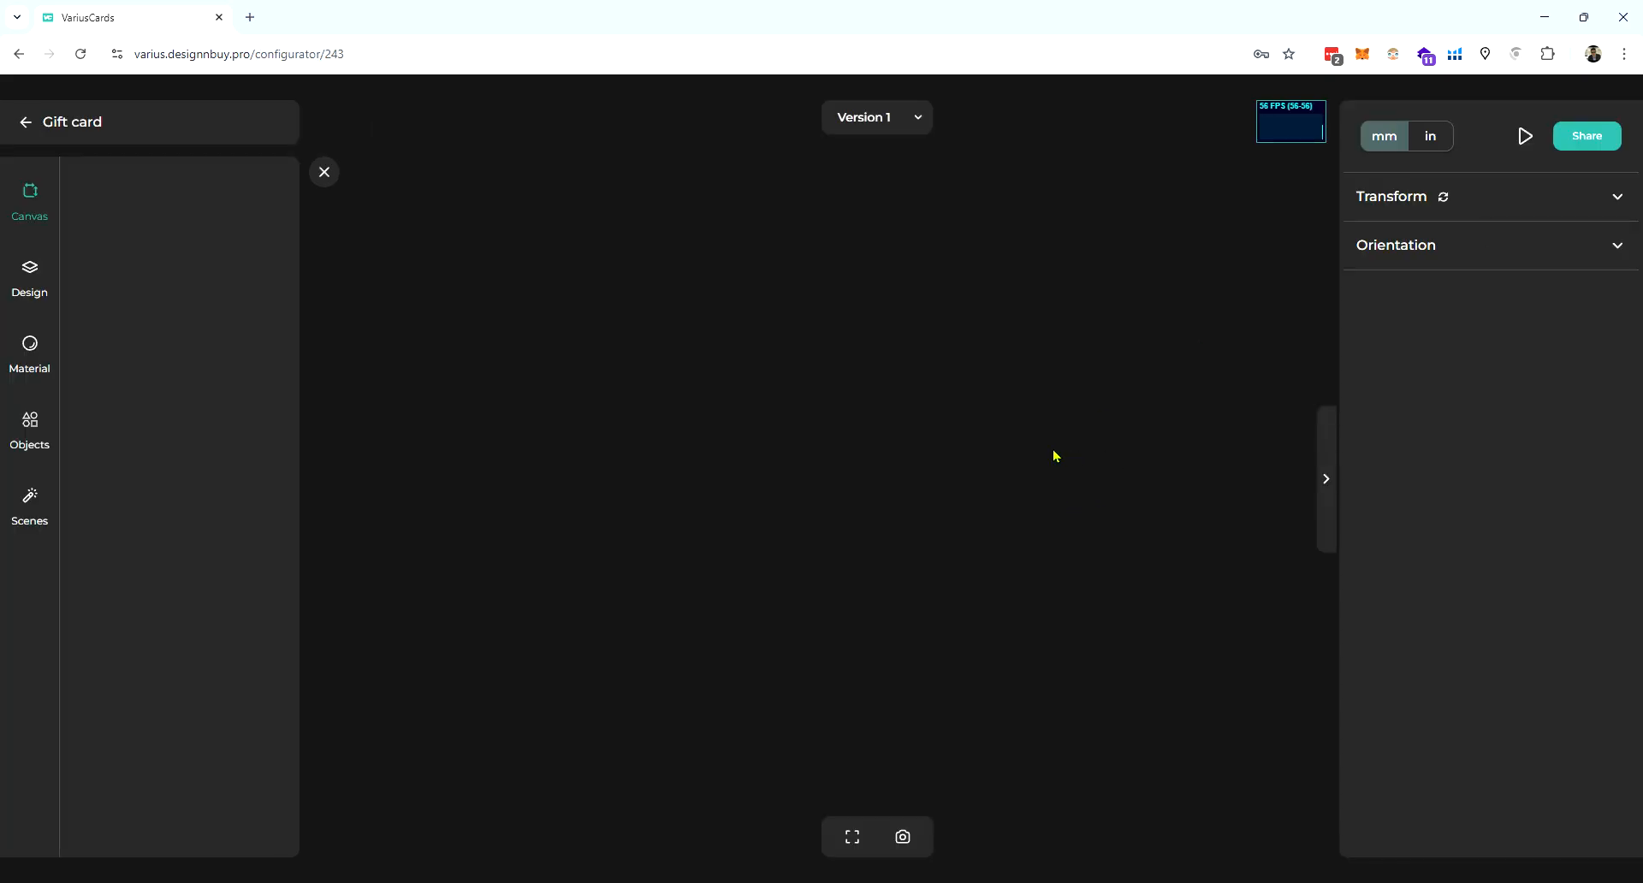
{"action": "left_click", "coordinate": [1616, 248]}
{"action": "left_click", "coordinate": [1593, 364]}
{"action": "left_click_drag", "start_coordinate": [889, 385], "coordinate": [784, 396]}
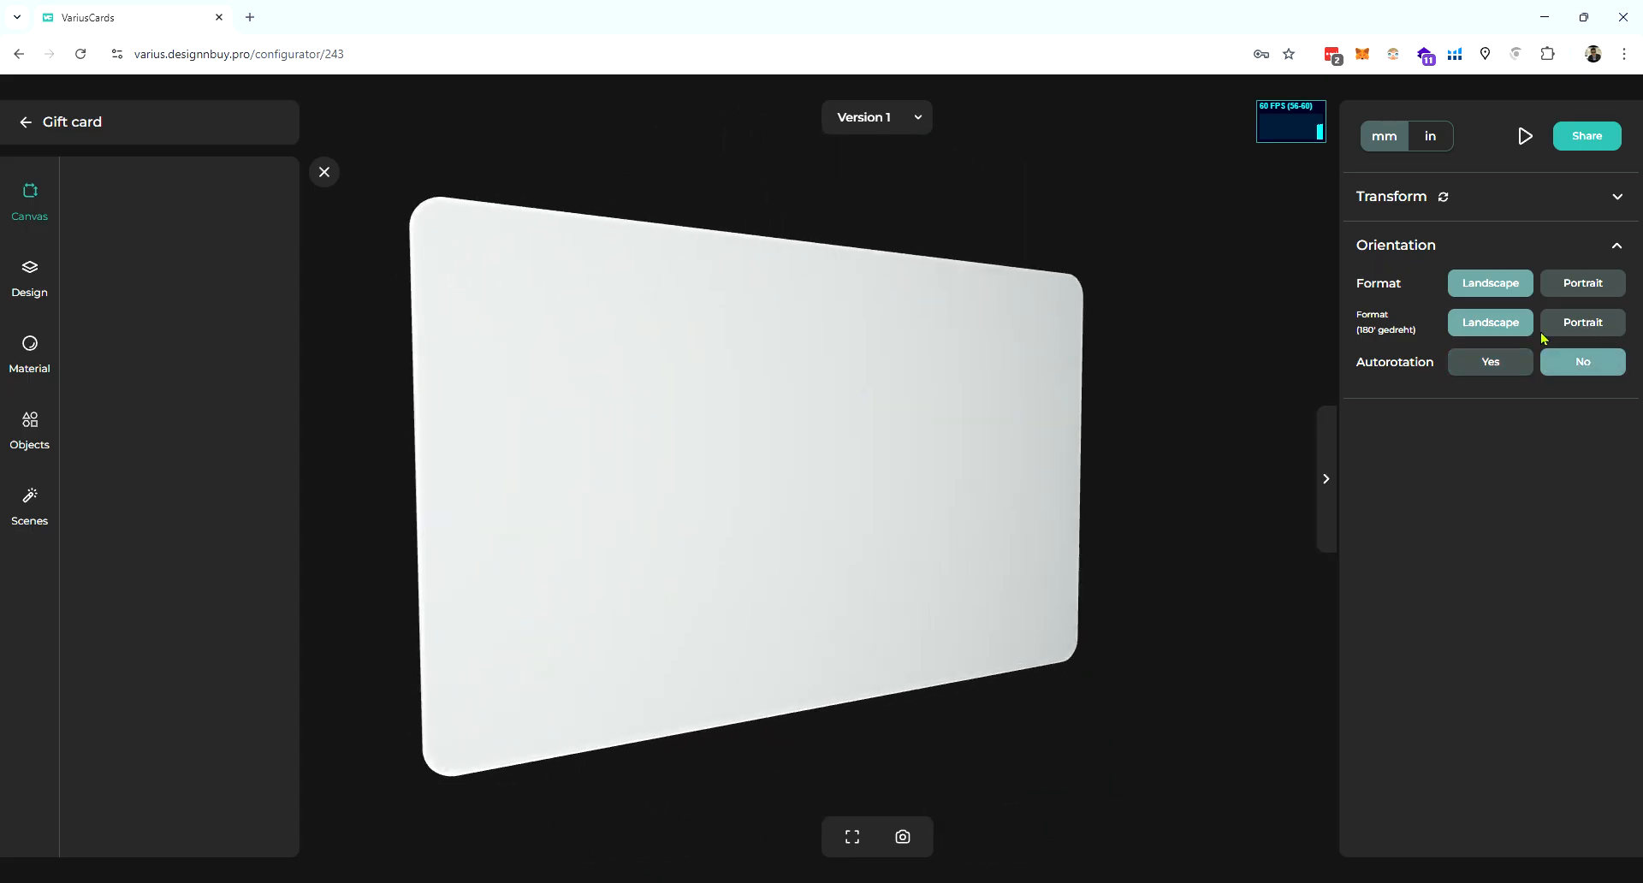
- Try the portrait format on the card and return it to landscape
{"action": "left_click", "coordinate": [1583, 289]}
{"action": "left_click", "coordinate": [1505, 288]}
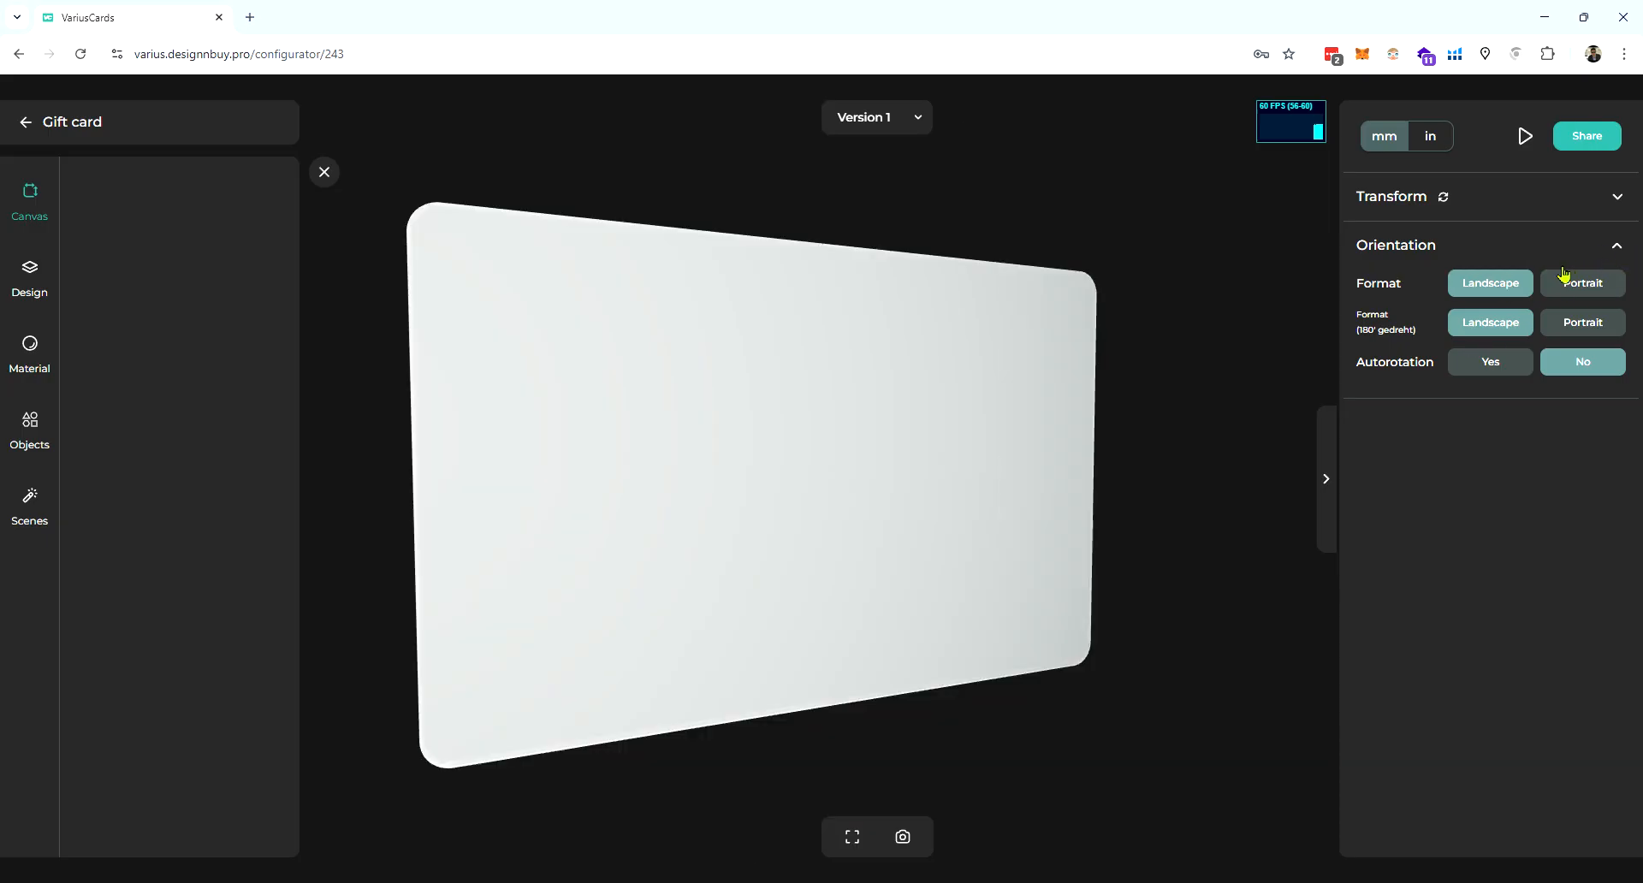
{"action": "left_click", "coordinate": [1617, 247]}
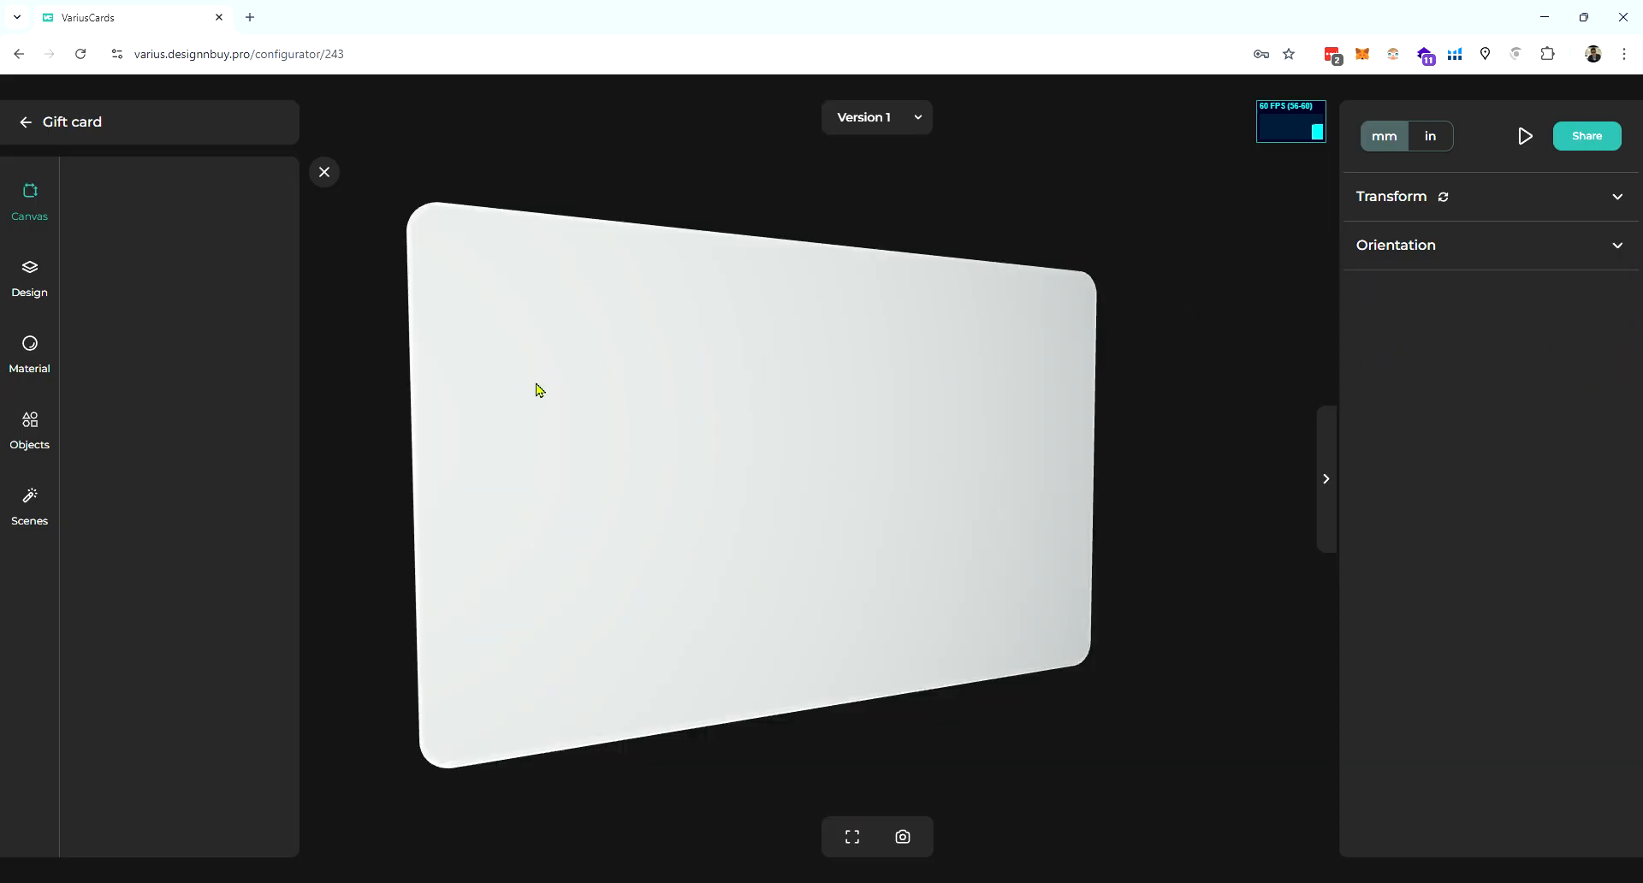
- Look through the available material categories in the material library
{"action": "left_click", "coordinate": [44, 353]}
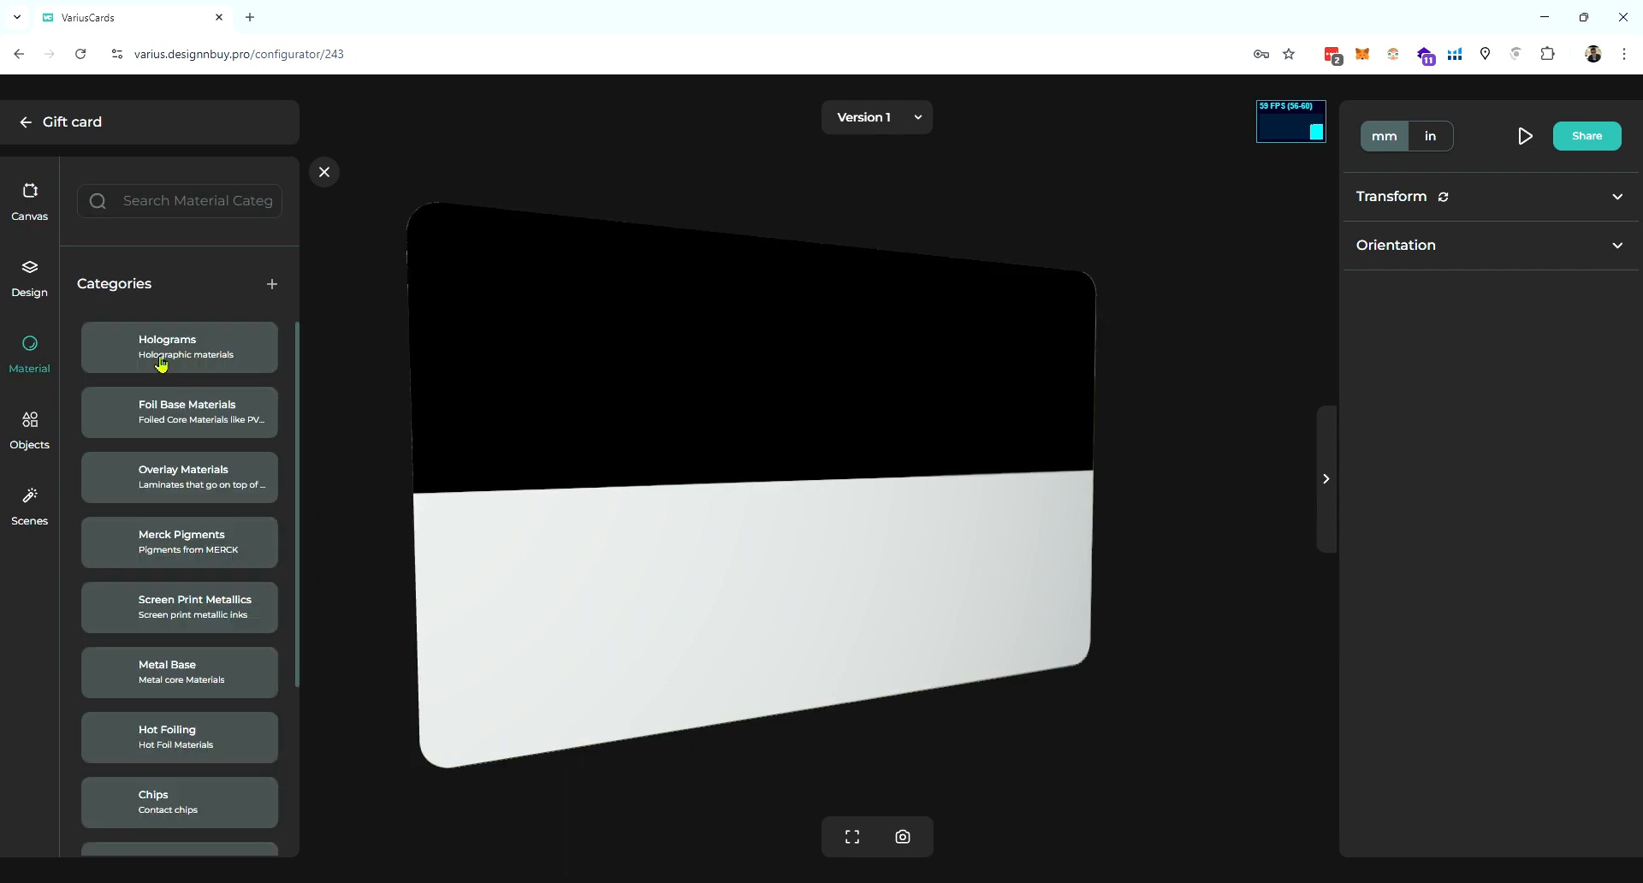
{"action": "scroll", "coordinate": [196, 444], "scroll_direction": "down", "scroll_amount": 1}
{"action": "scroll", "coordinate": [196, 444], "scroll_direction": "down", "scroll_amount": 3}
{"action": "scroll", "coordinate": [188, 504], "scroll_direction": "up", "scroll_amount": 5}
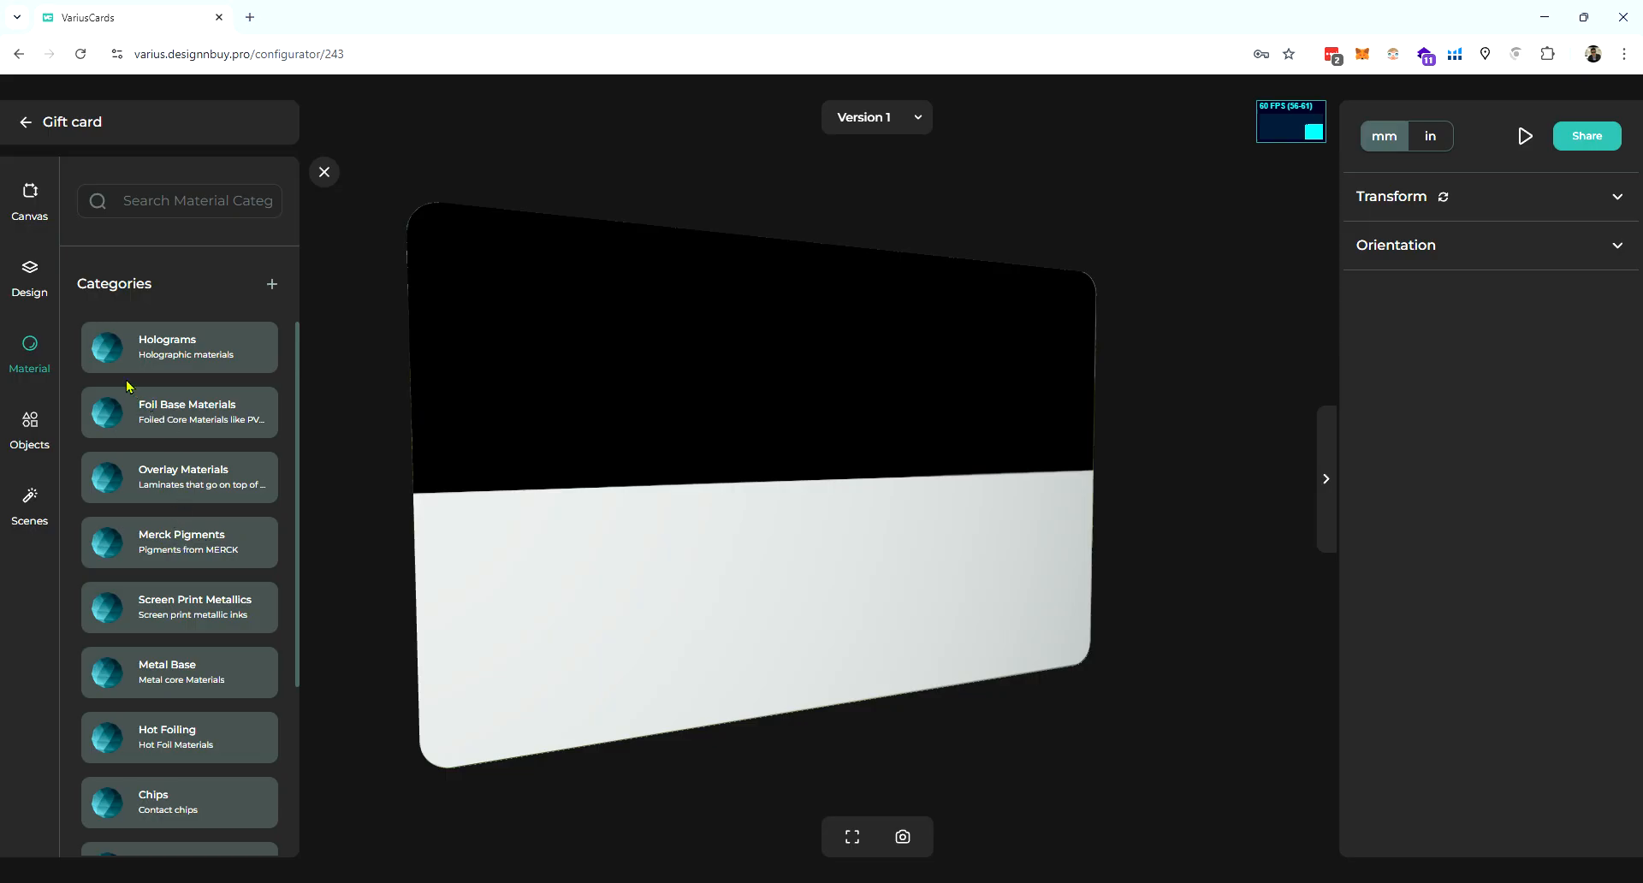
- Replace the Card Front layer's colour texture map with the floral background image
{"action": "left_click", "coordinate": [36, 281]}
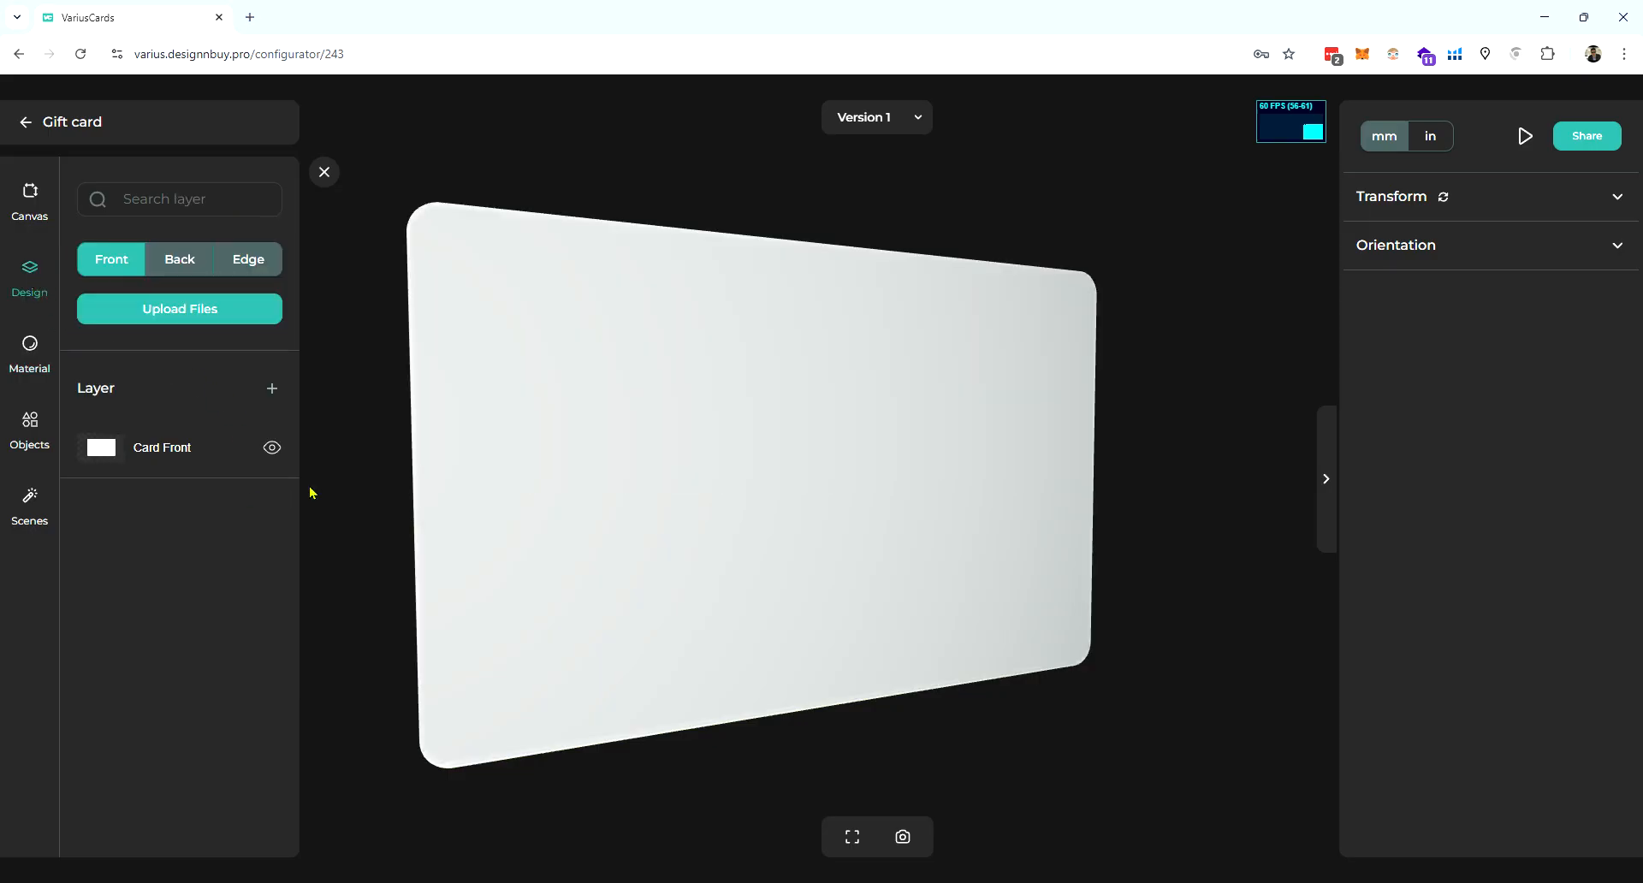
{"action": "mouse_move", "coordinate": [730, 416]}
{"action": "left_mouse_down"}
{"action": "mouse_move", "coordinate": [928, 448]}
{"action": "mouse_move", "coordinate": [748, 422]}
{"action": "left_mouse_up"}
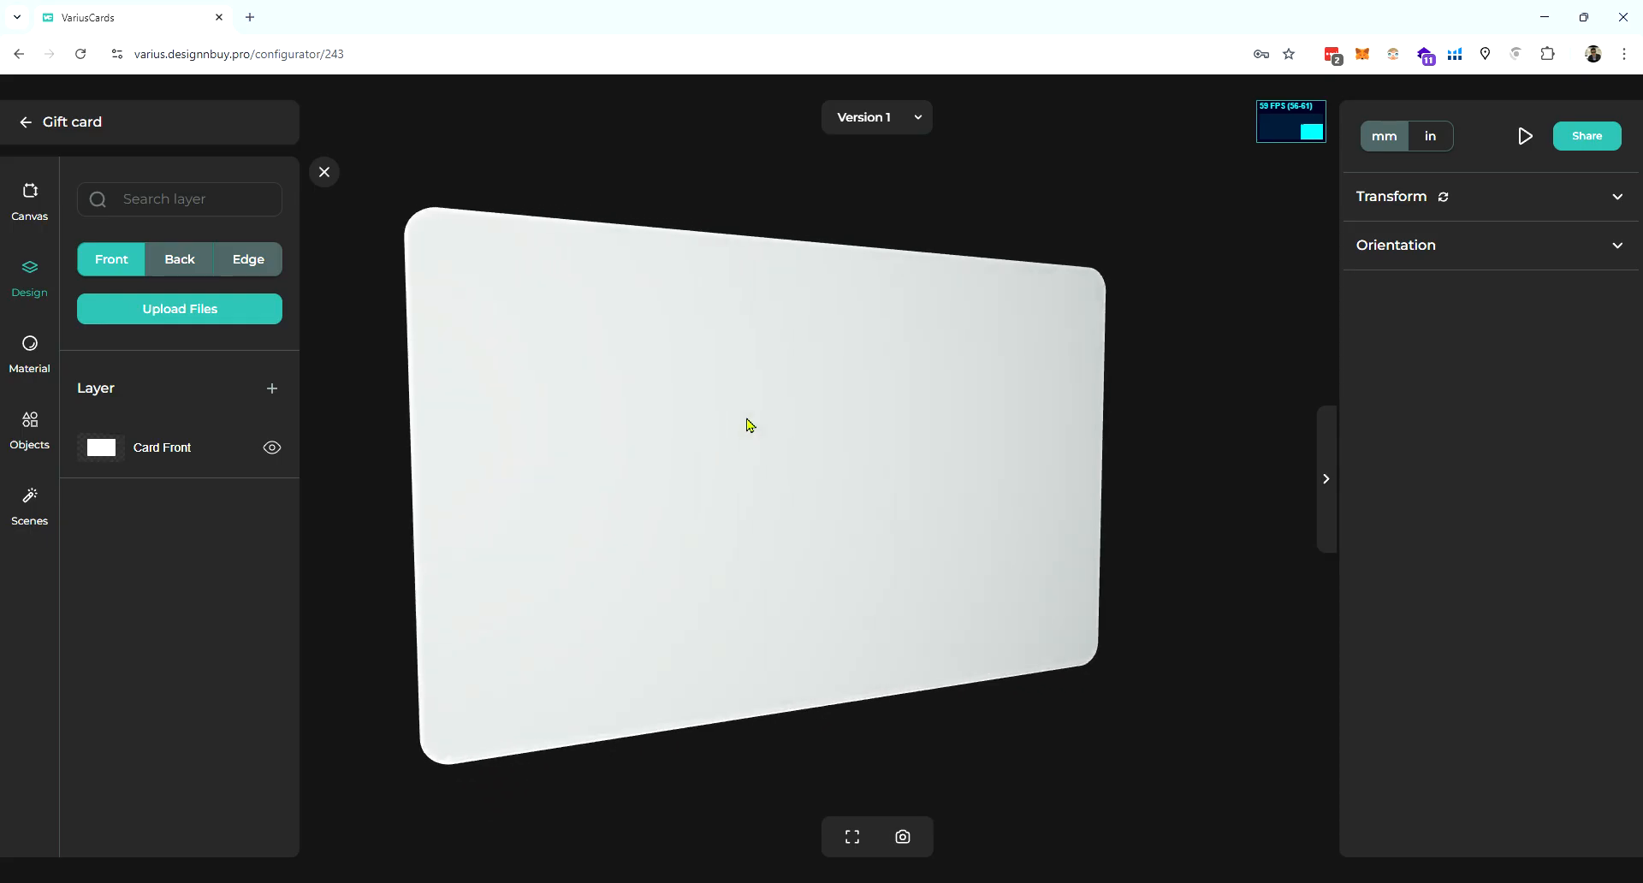
{"action": "left_click", "coordinate": [228, 446]}
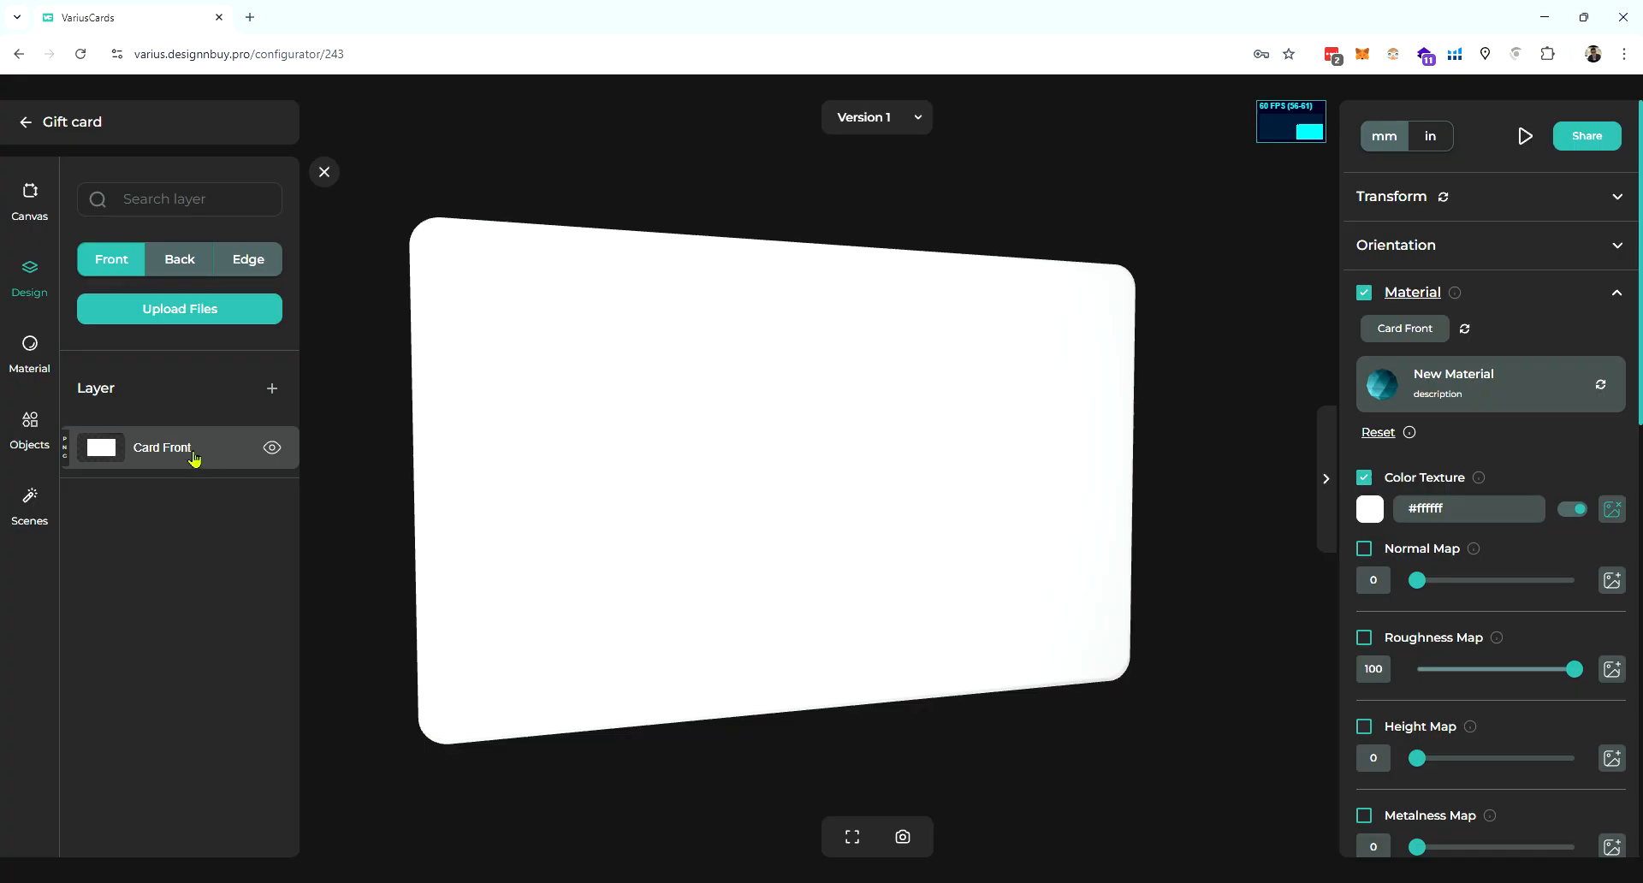
{"action": "scroll", "coordinate": [1500, 542], "scroll_direction": "down", "scroll_amount": 8}
{"action": "scroll", "coordinate": [1500, 542], "scroll_direction": "up", "scroll_amount": 8}
{"action": "left_click", "coordinate": [1612, 510]}
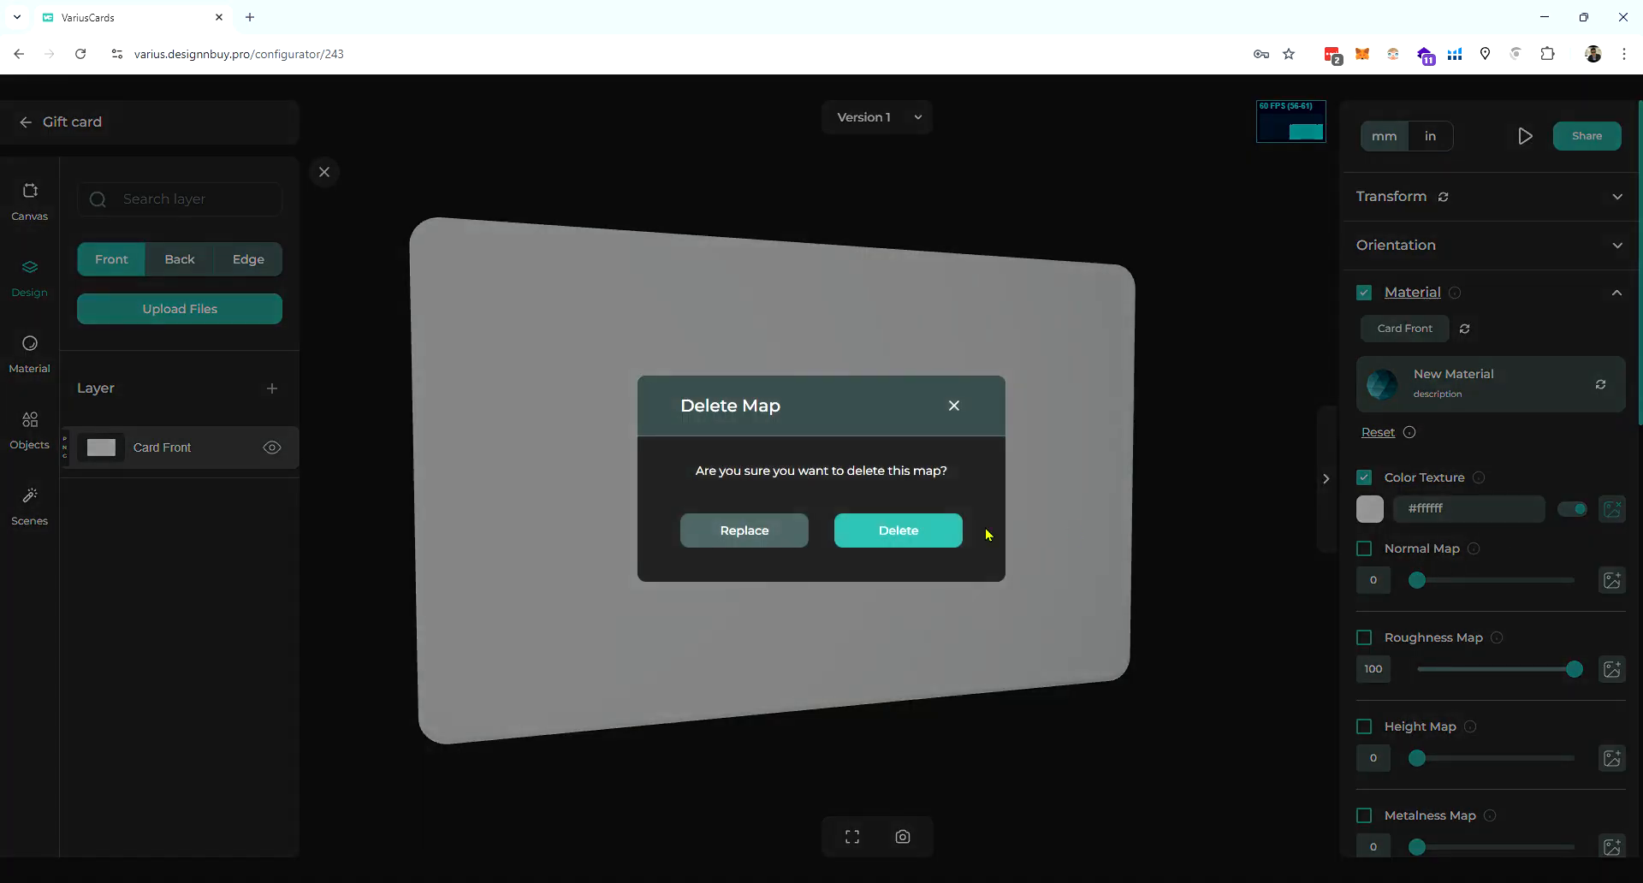
{"action": "left_click", "coordinate": [794, 541]}
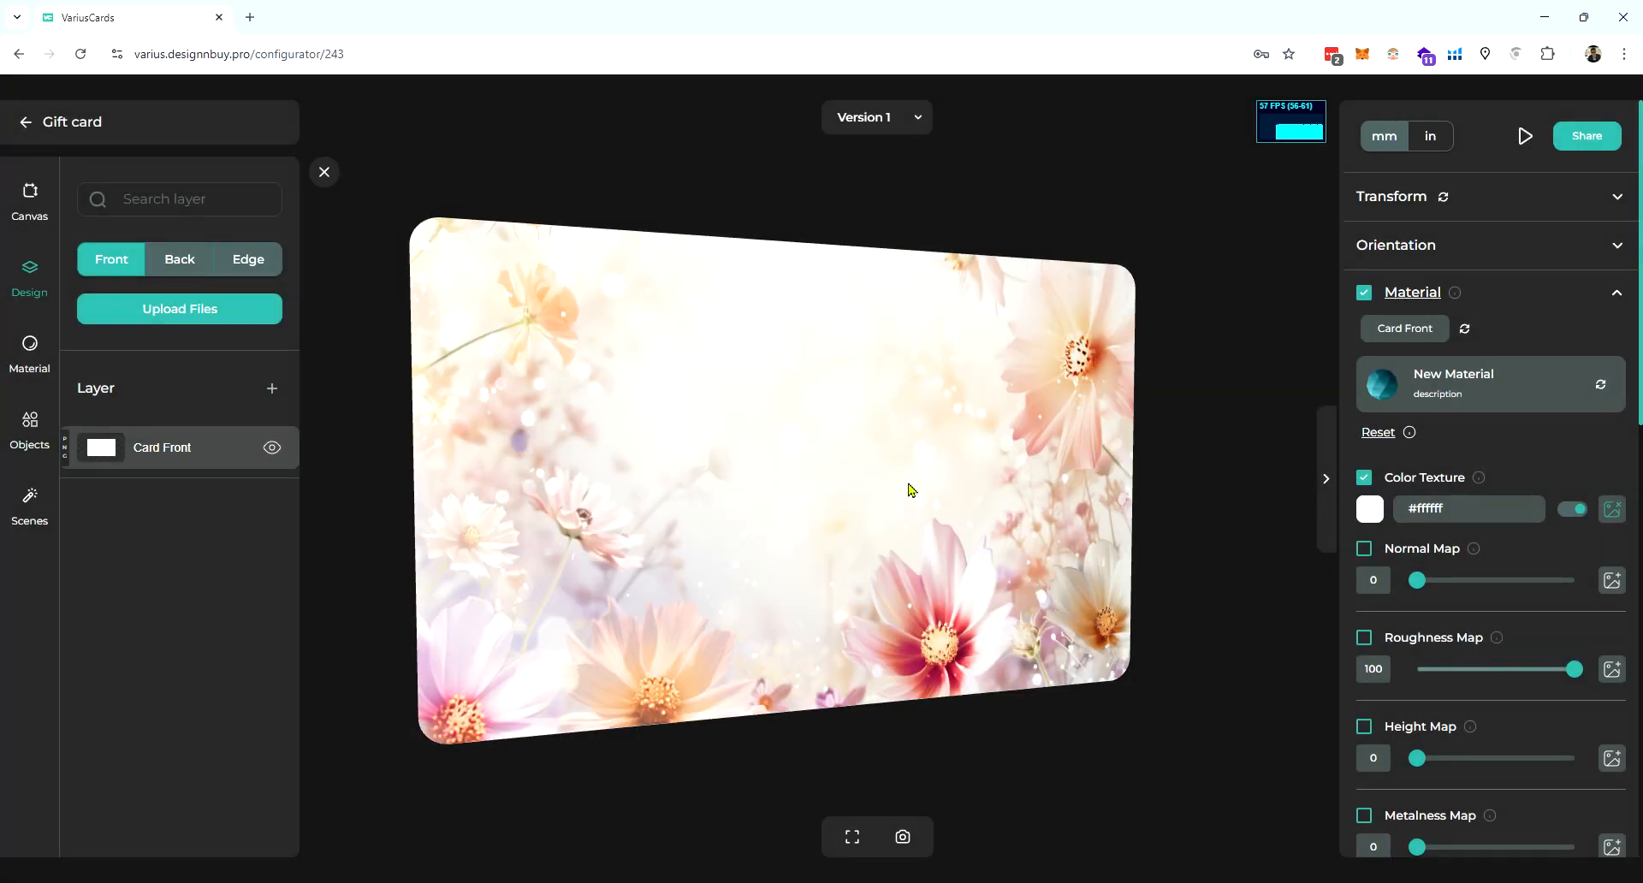
{"action": "left_click_drag", "start_coordinate": [868, 437], "coordinate": [898, 481]}
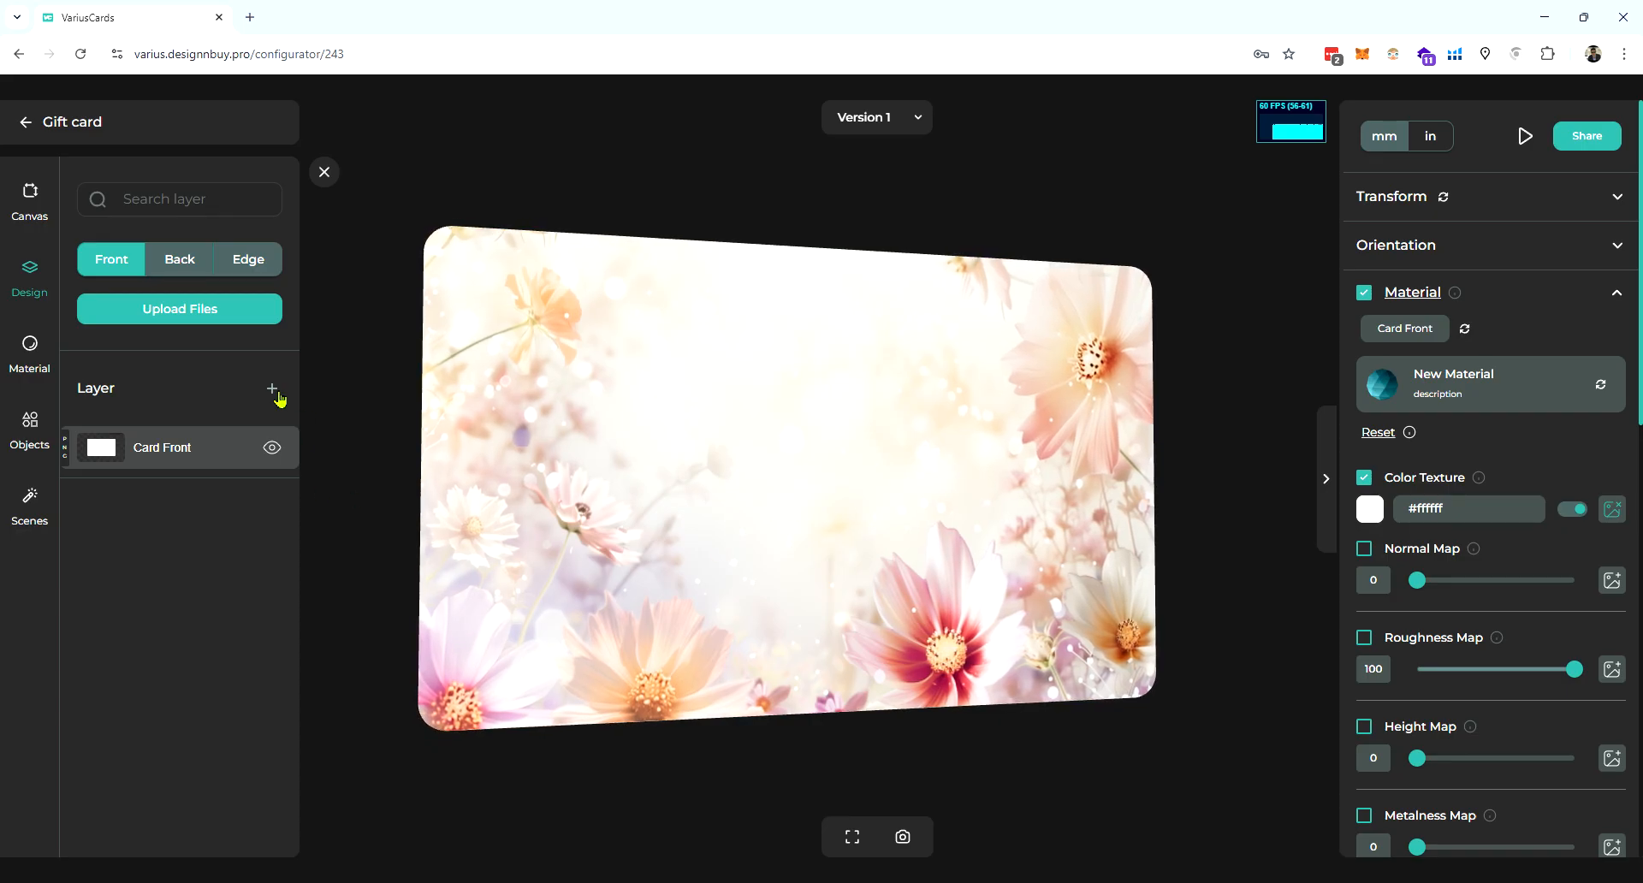
- Add a new layer above Card Front and rename it "Logo"
{"action": "left_click", "coordinate": [272, 388]}
{"action": "double_click", "coordinate": [157, 457]}
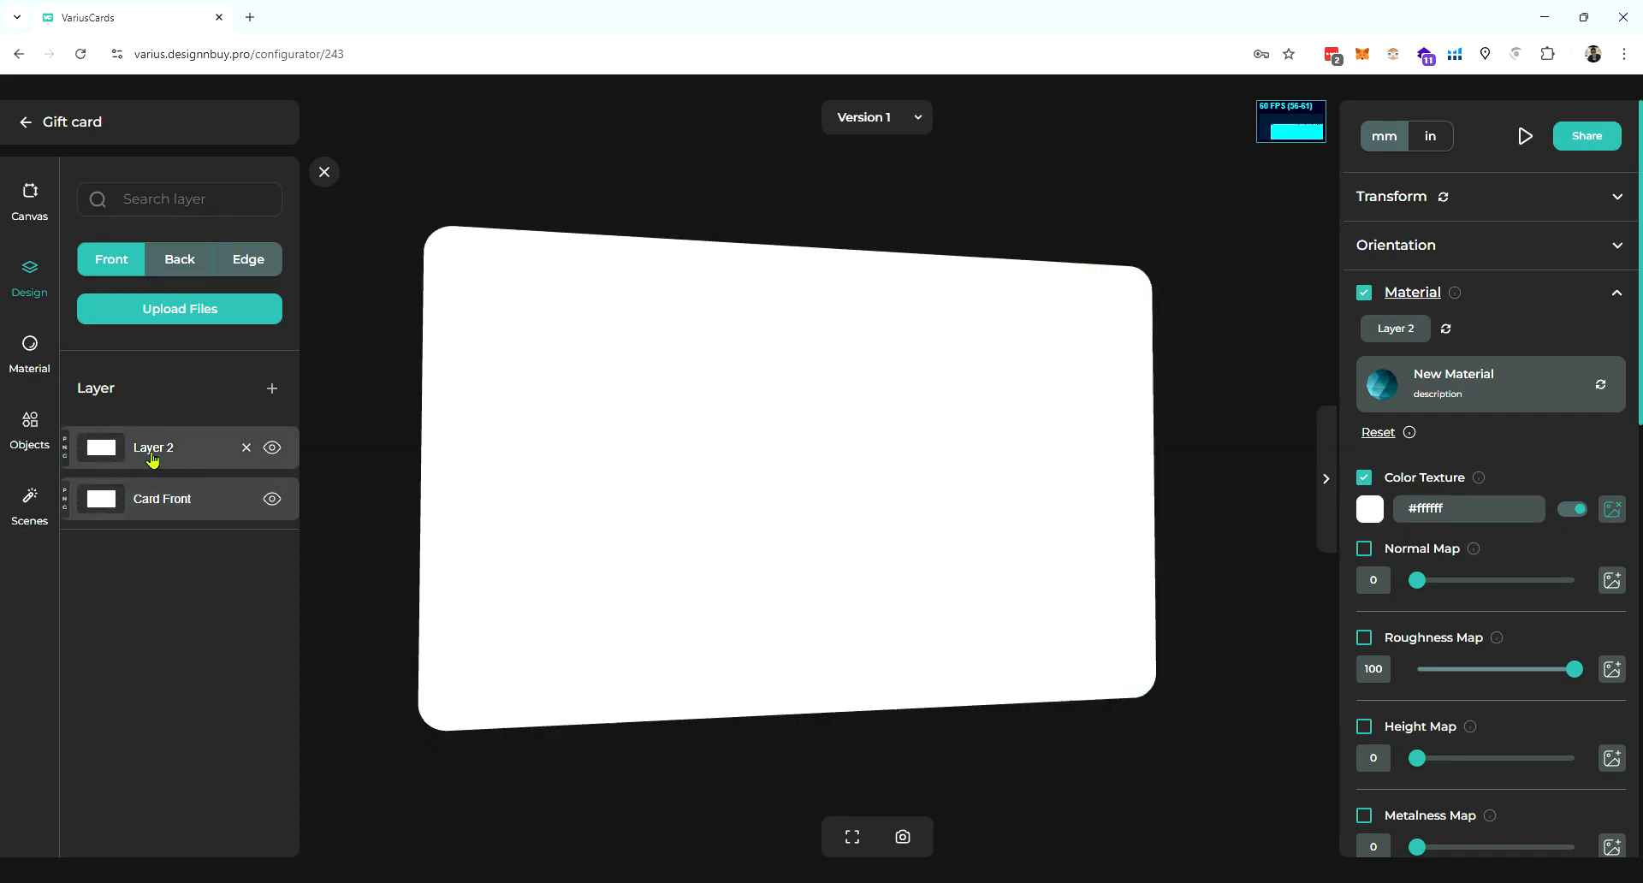
{"action": "type", "text": "Layer 2"}
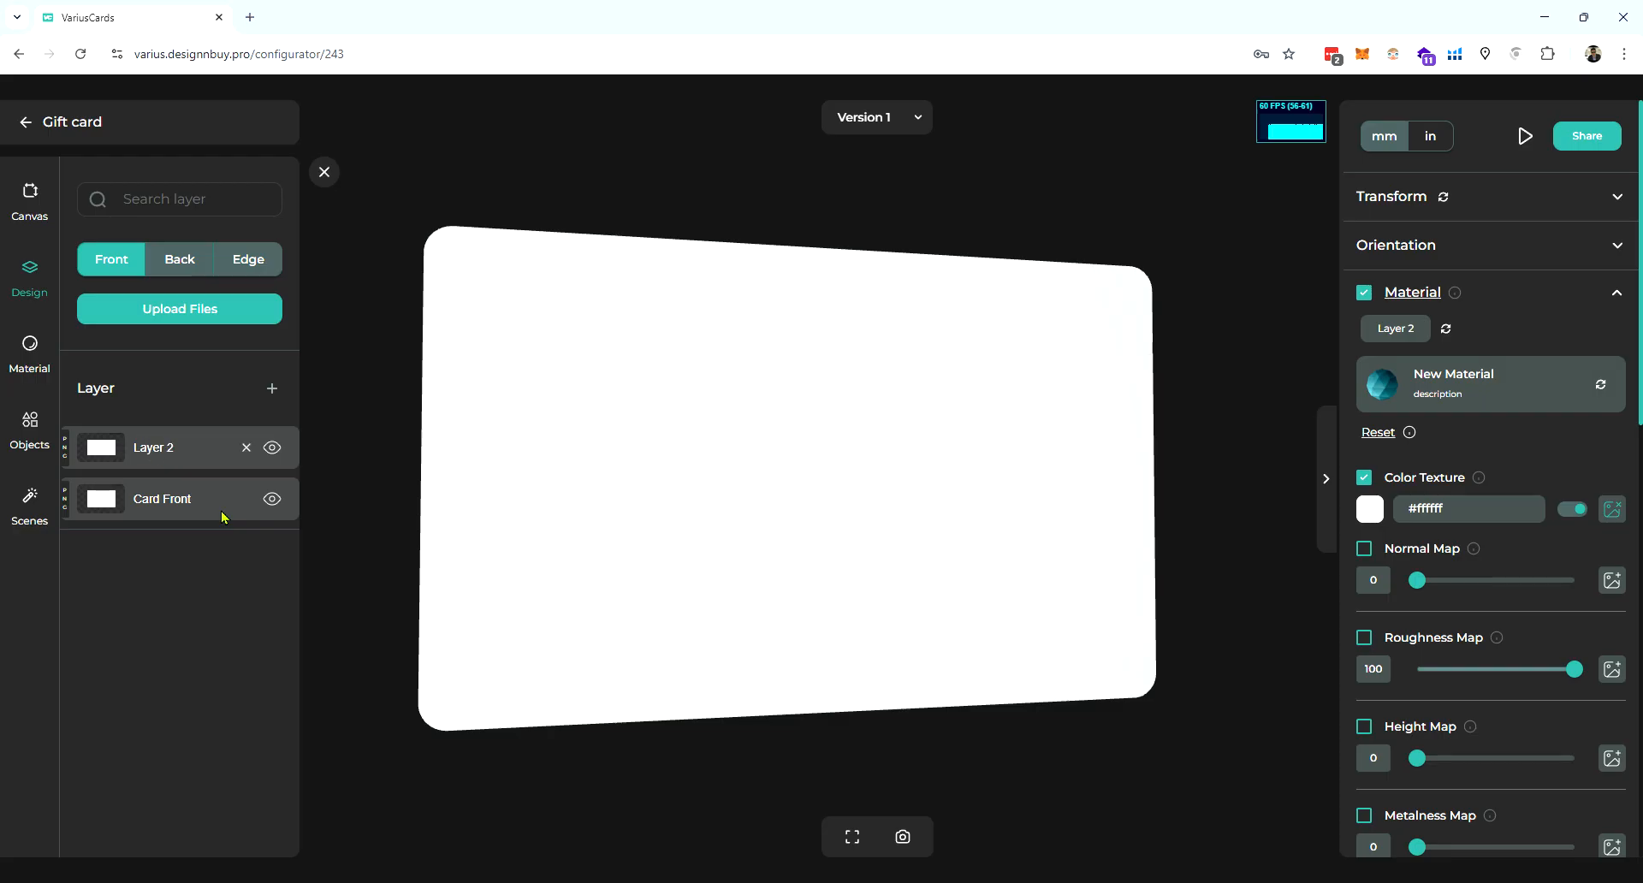
{"action": "key", "text": "Return"}
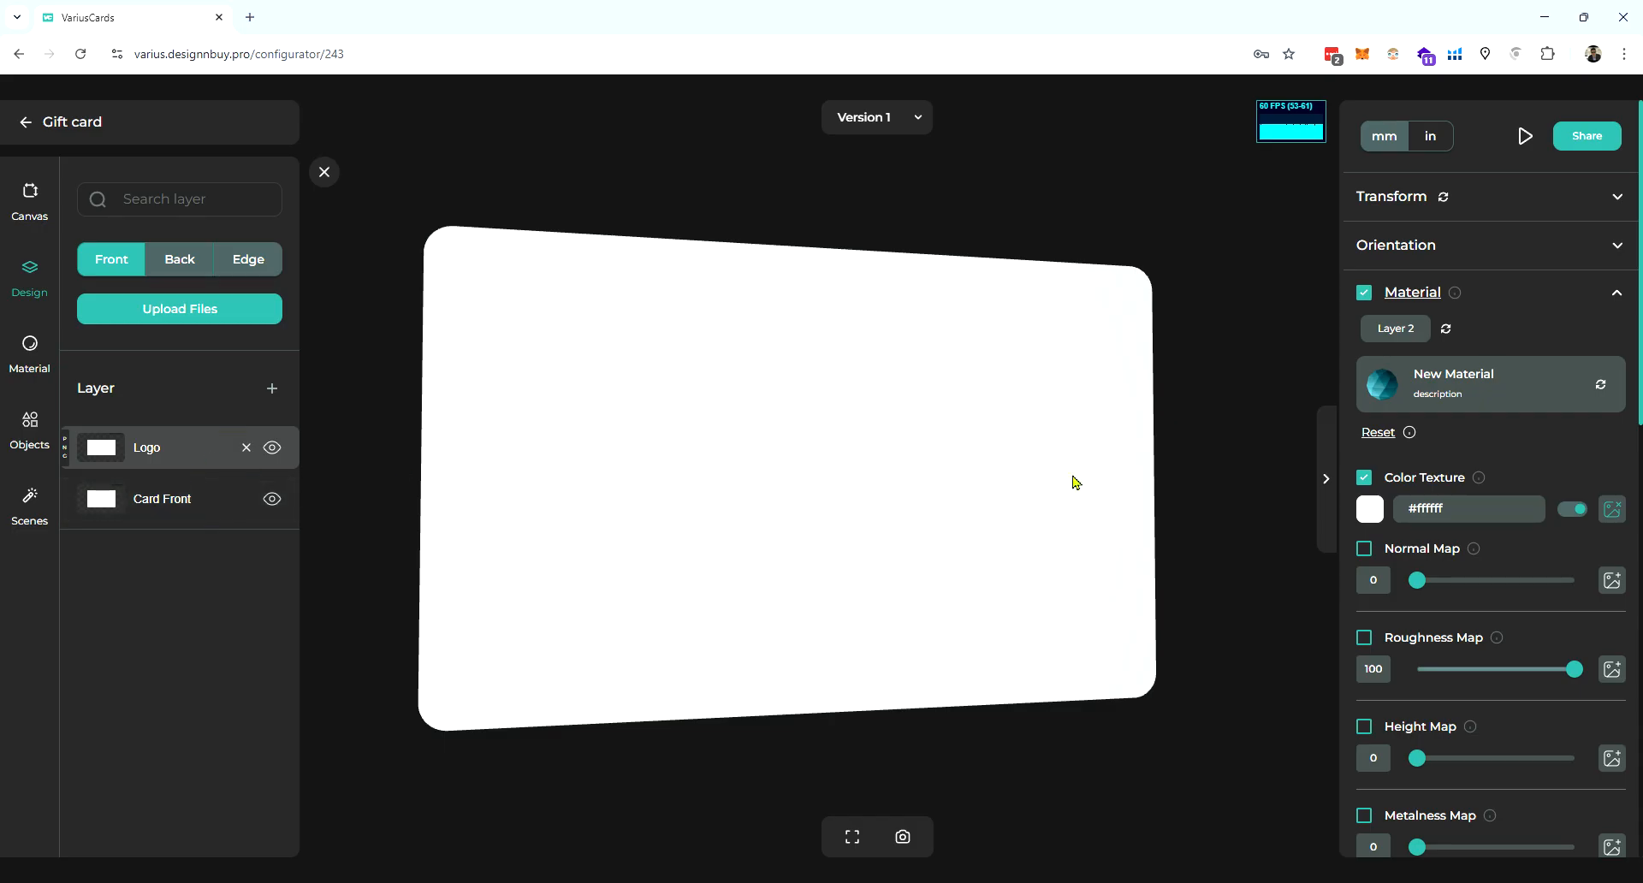
- Apply the Gold Hot Foil glossy material from the Hot Foiling category to the Logo layer
{"action": "mouse_move", "coordinate": [1612, 517]}
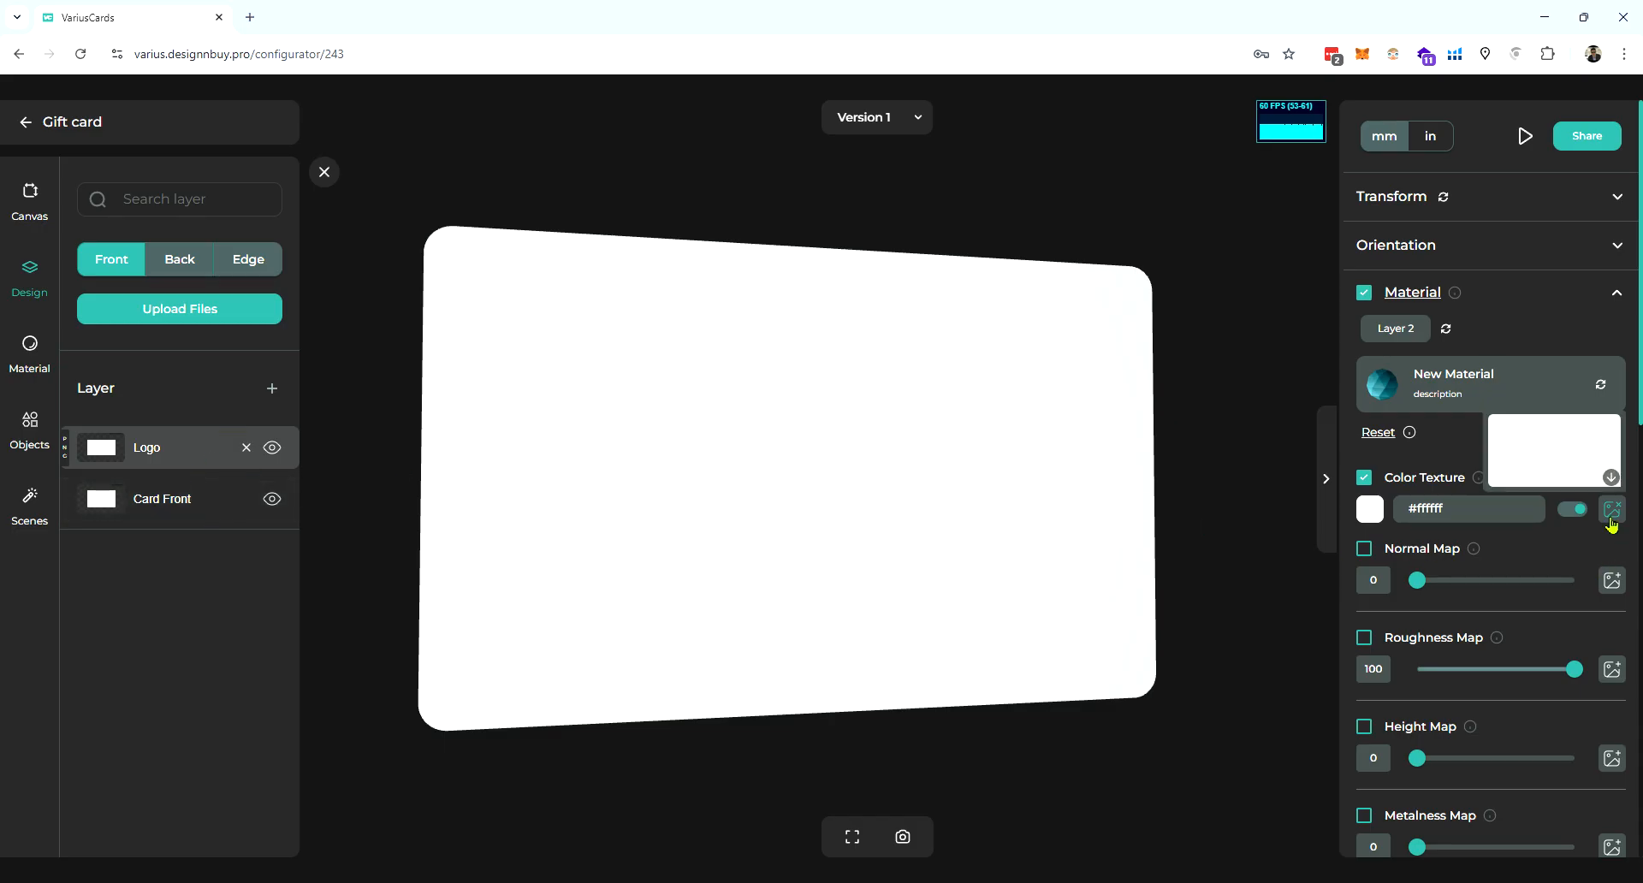
{"action": "left_click", "coordinate": [1386, 326]}
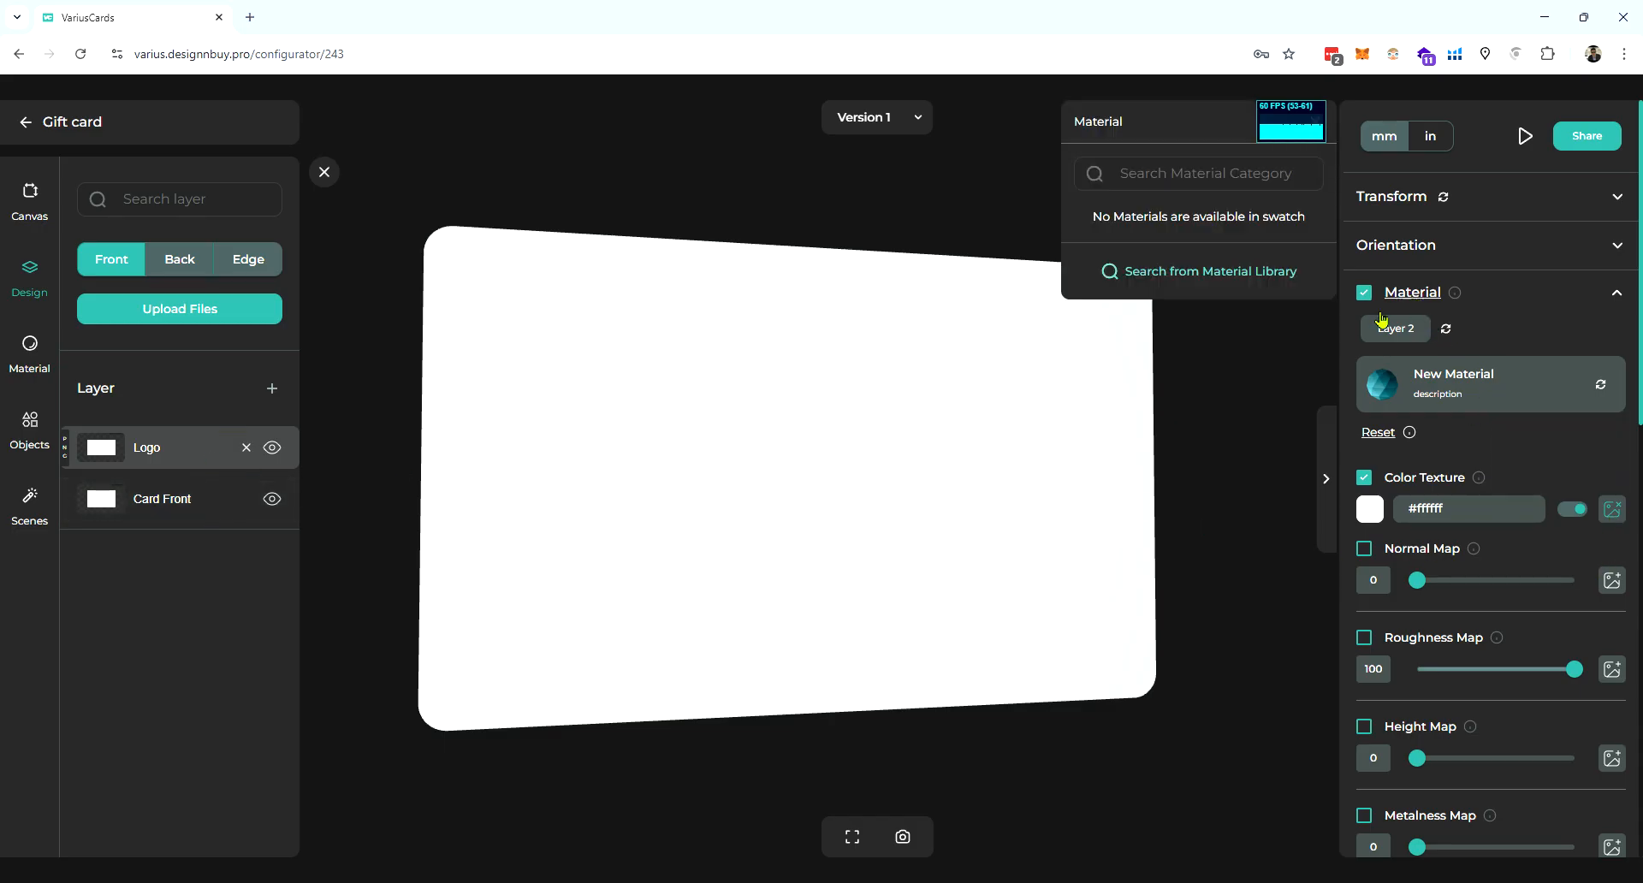
{"action": "left_click", "coordinate": [1198, 272]}
{"action": "scroll", "coordinate": [1246, 587], "scroll_direction": "down", "scroll_amount": 2}
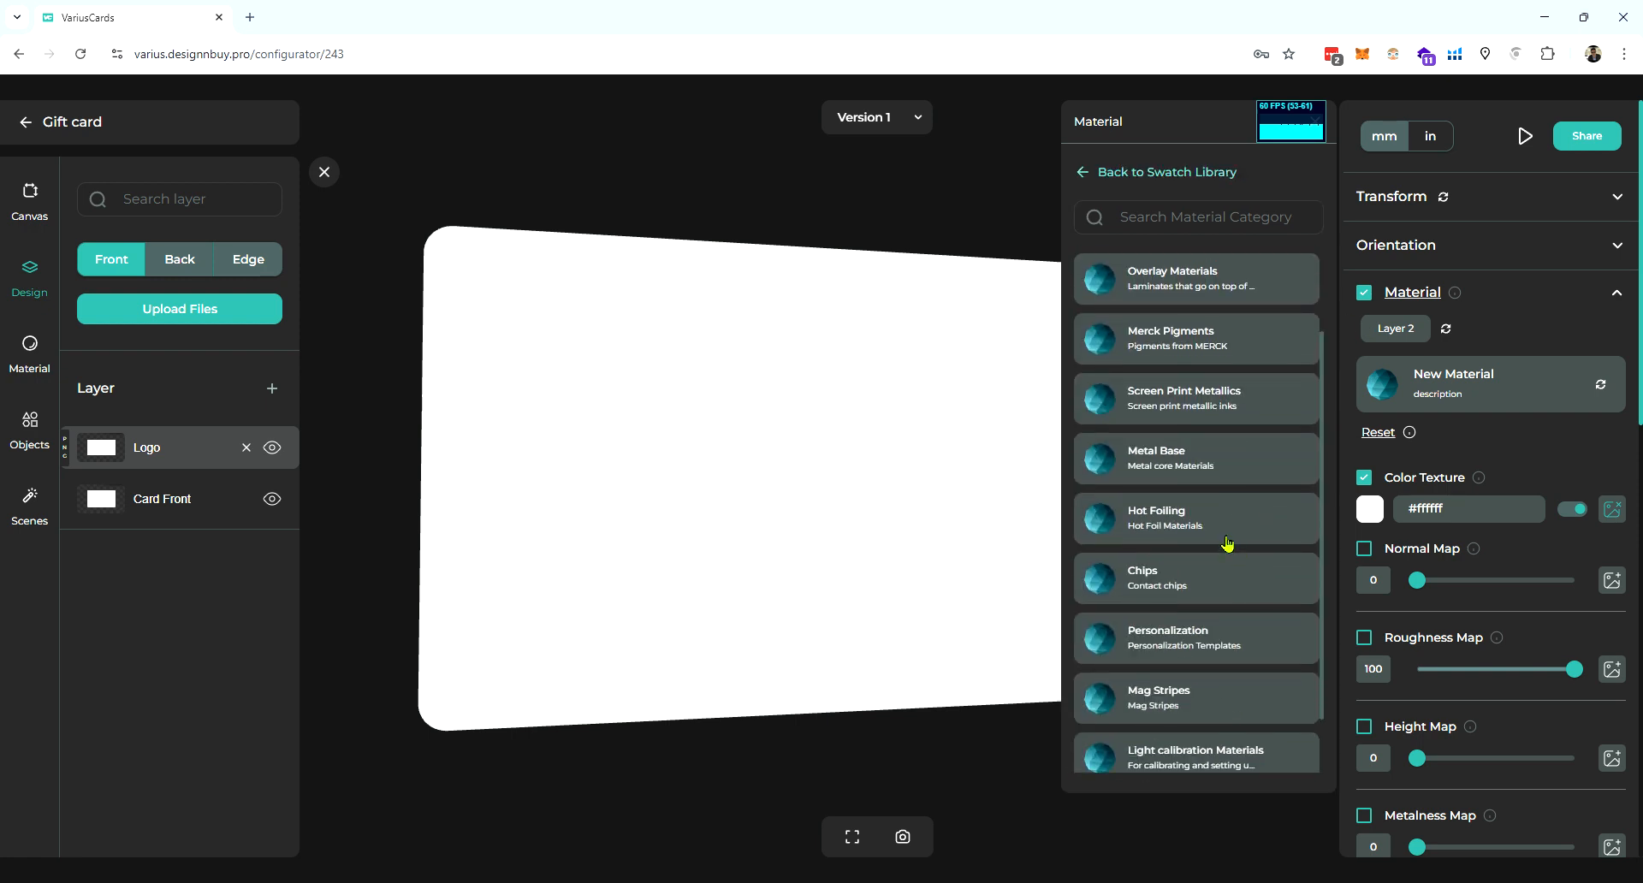
{"action": "left_click", "coordinate": [1227, 526]}
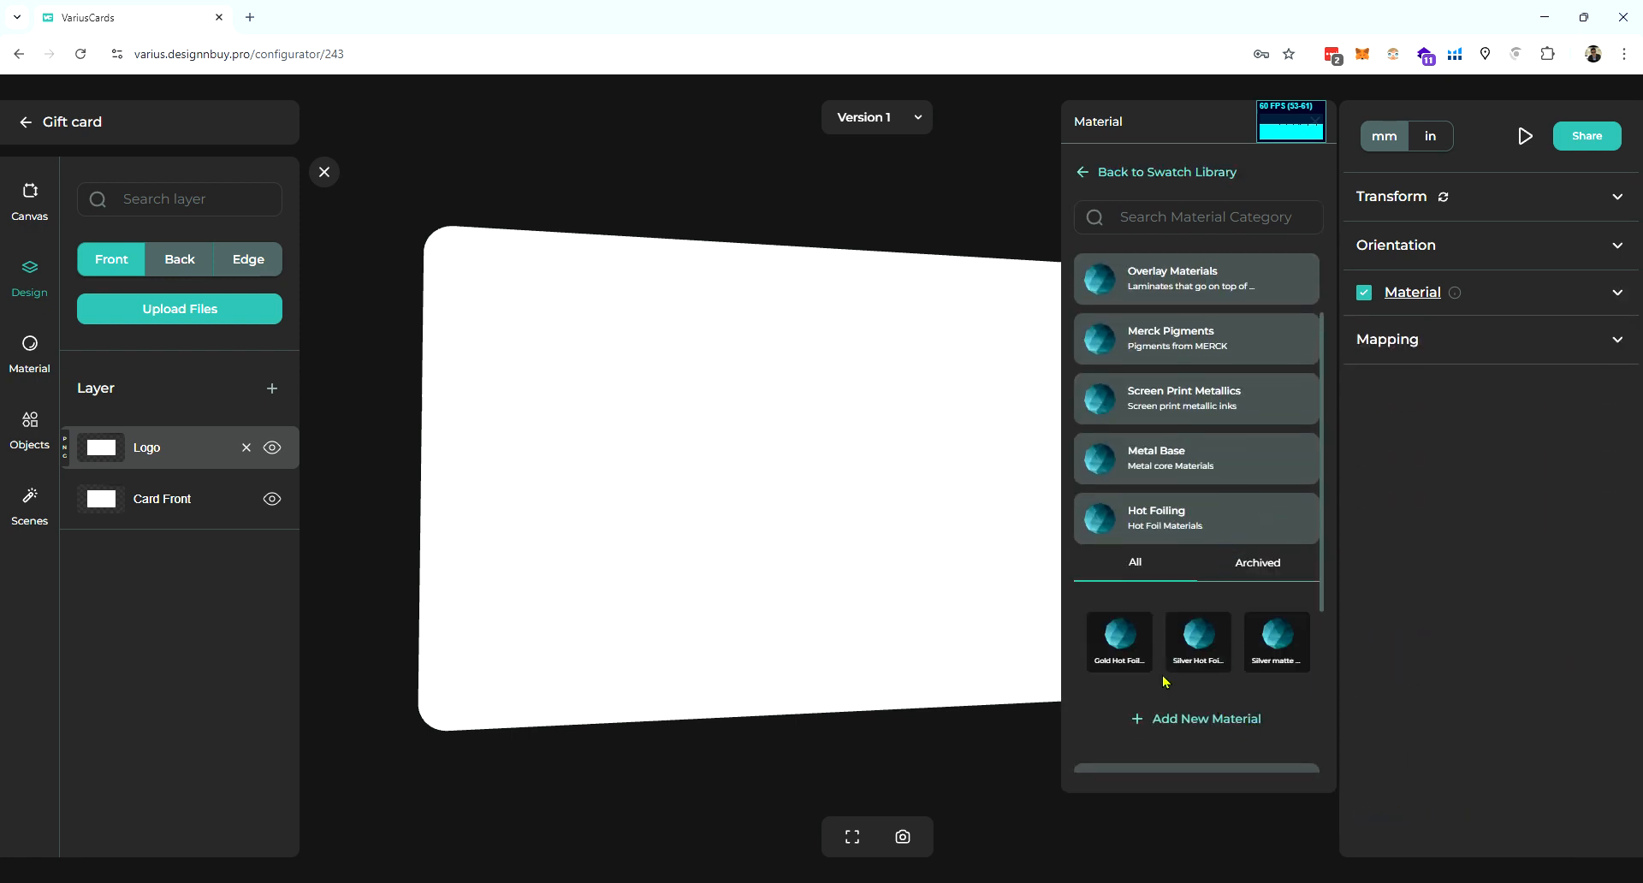
{"action": "left_click", "coordinate": [1135, 644]}
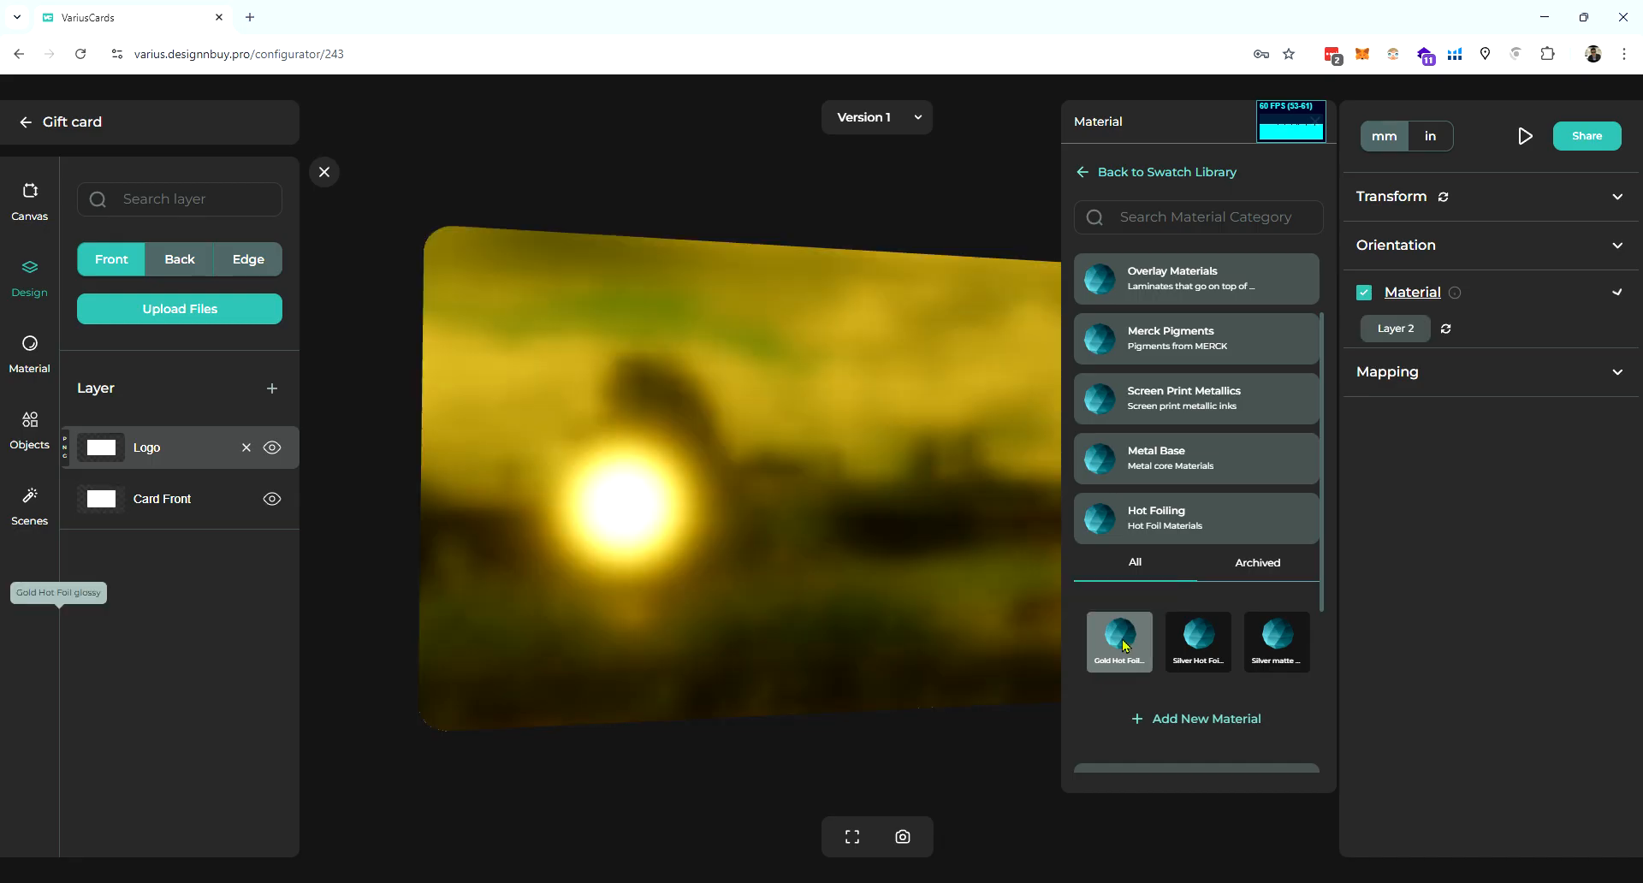
- Load the "Your Brand" artwork as the Logo layer's alpha map so only the lettering carries the foil
{"action": "scroll", "coordinate": [1544, 587], "scroll_direction": "down", "scroll_amount": 8}
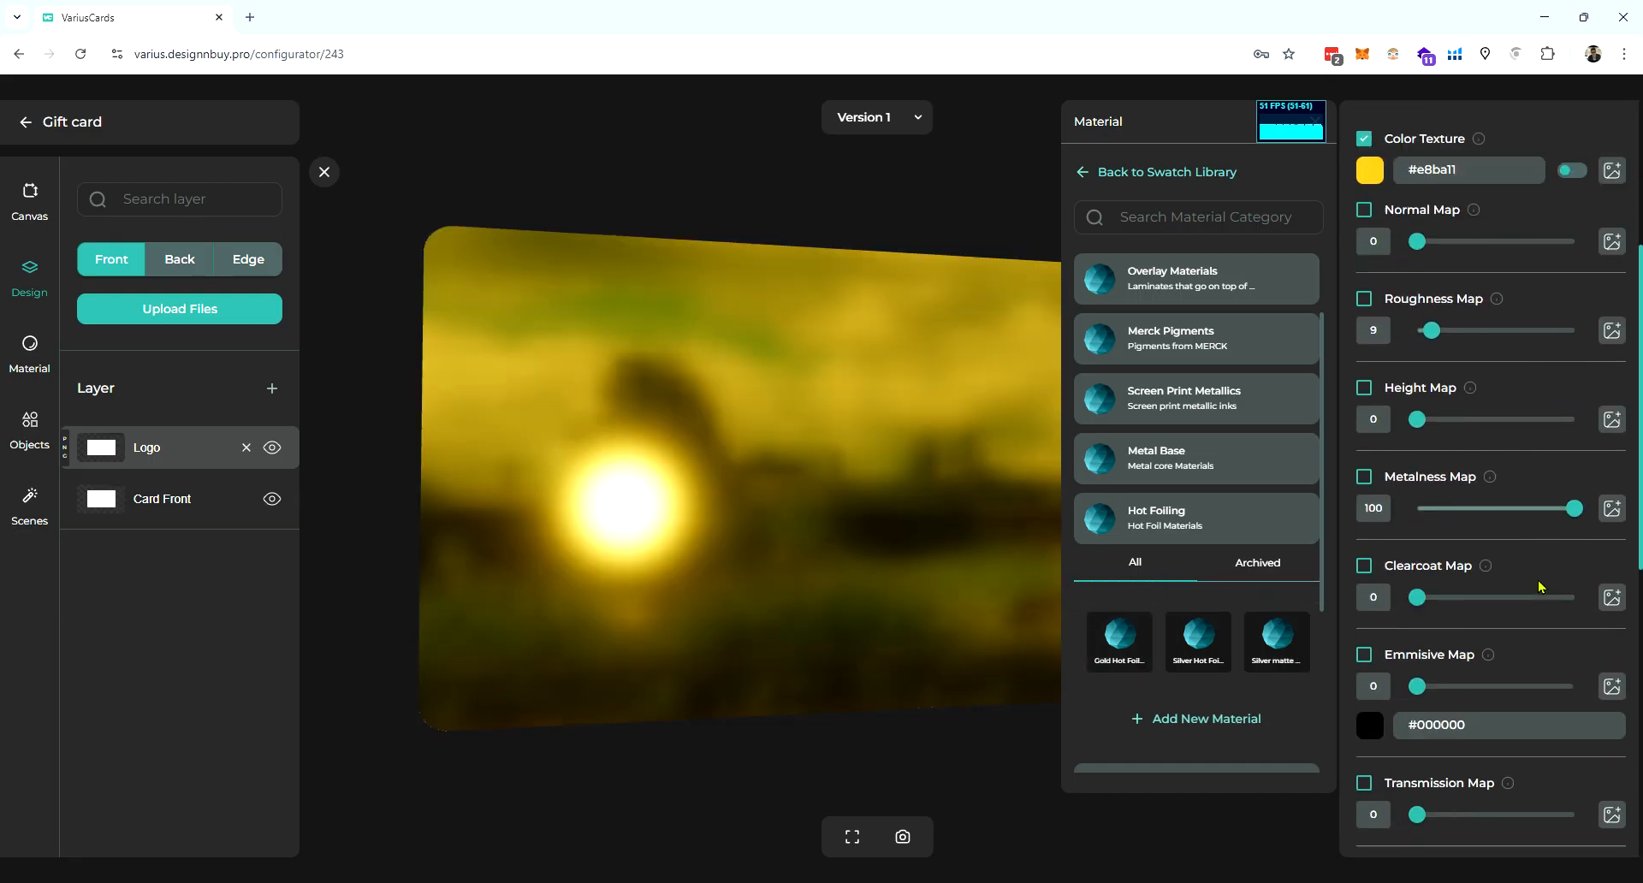
{"action": "left_click", "coordinate": [986, 738]}
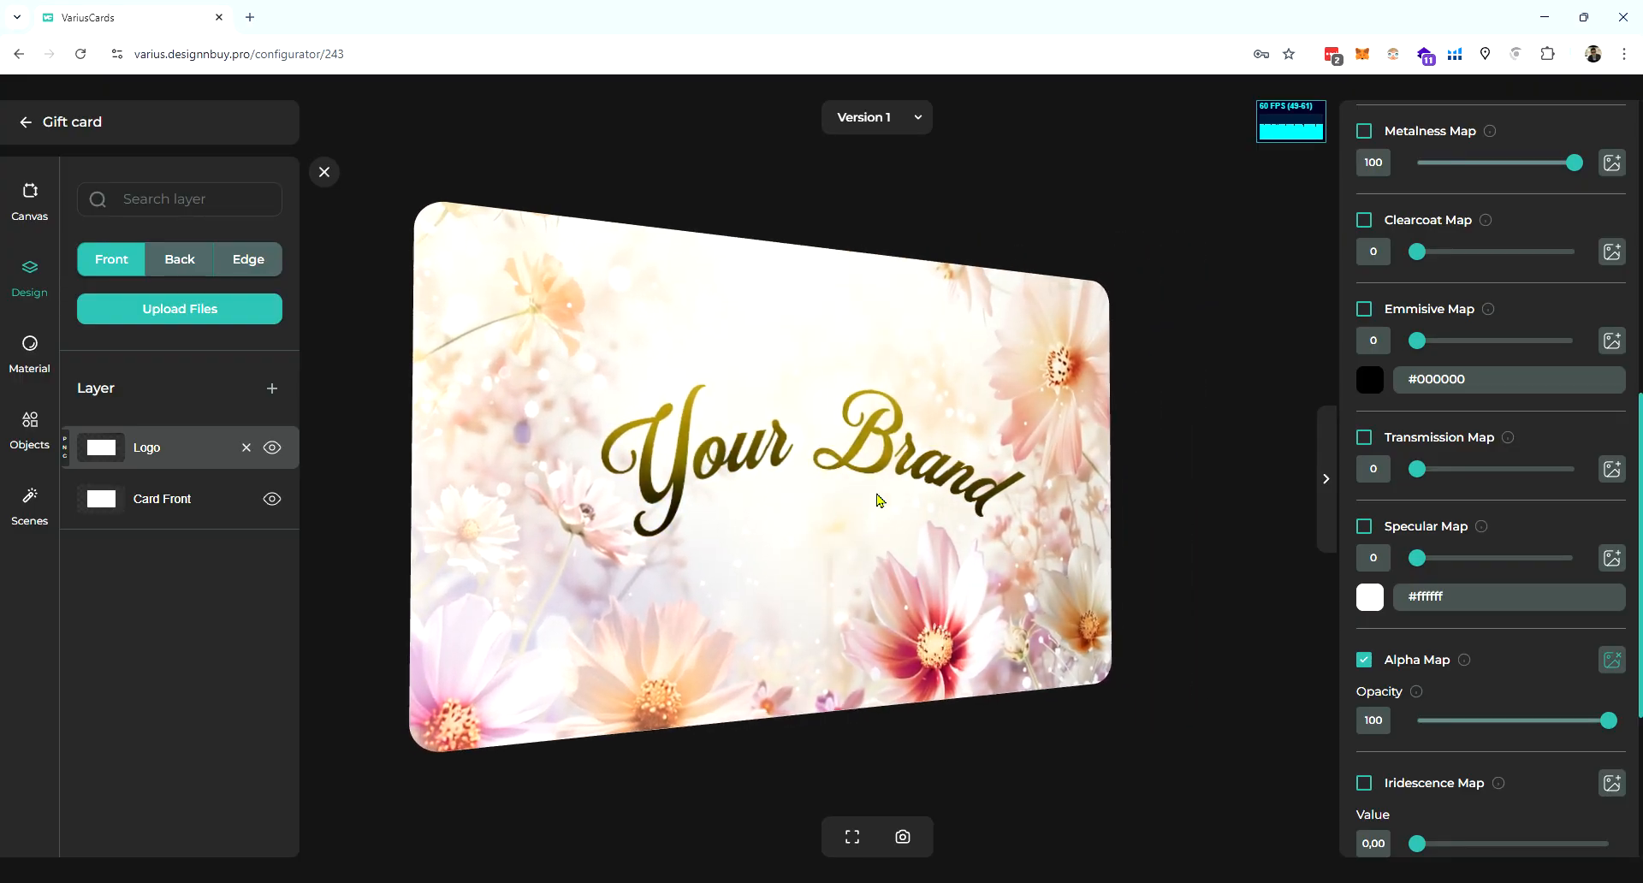
{"action": "scroll", "coordinate": [753, 462], "scroll_direction": "up", "scroll_amount": 5}
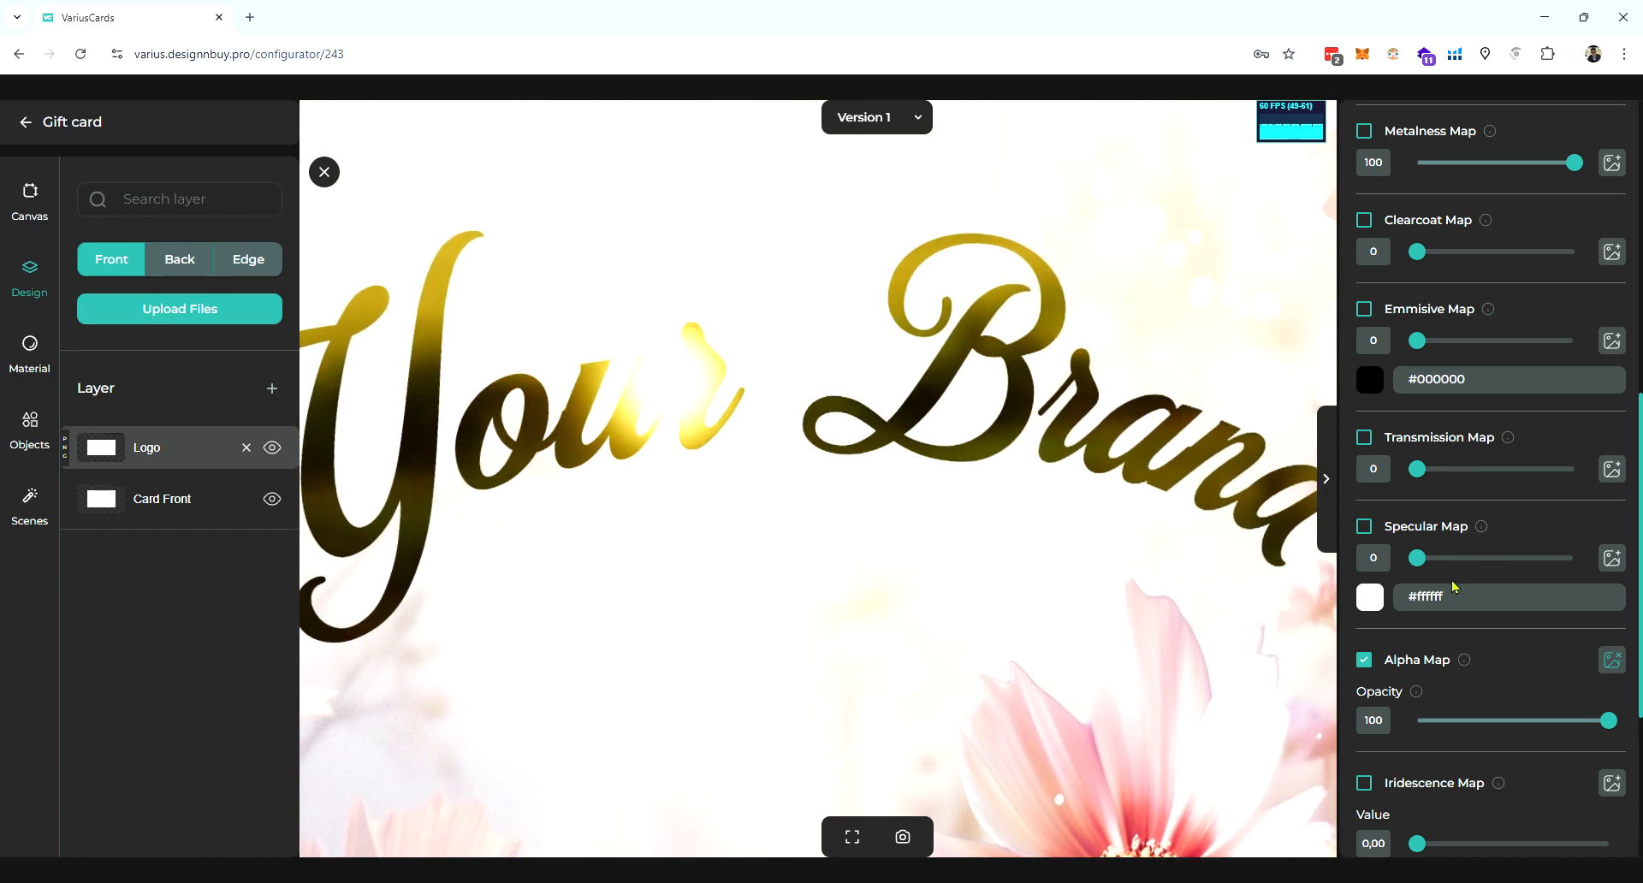
- Add a height map to the Logo layer's foil material and set its strength to 69
{"action": "scroll", "coordinate": [1474, 575], "scroll_direction": "up", "scroll_amount": 4}
{"action": "scroll", "coordinate": [1540, 462], "scroll_direction": "up", "scroll_amount": 2}
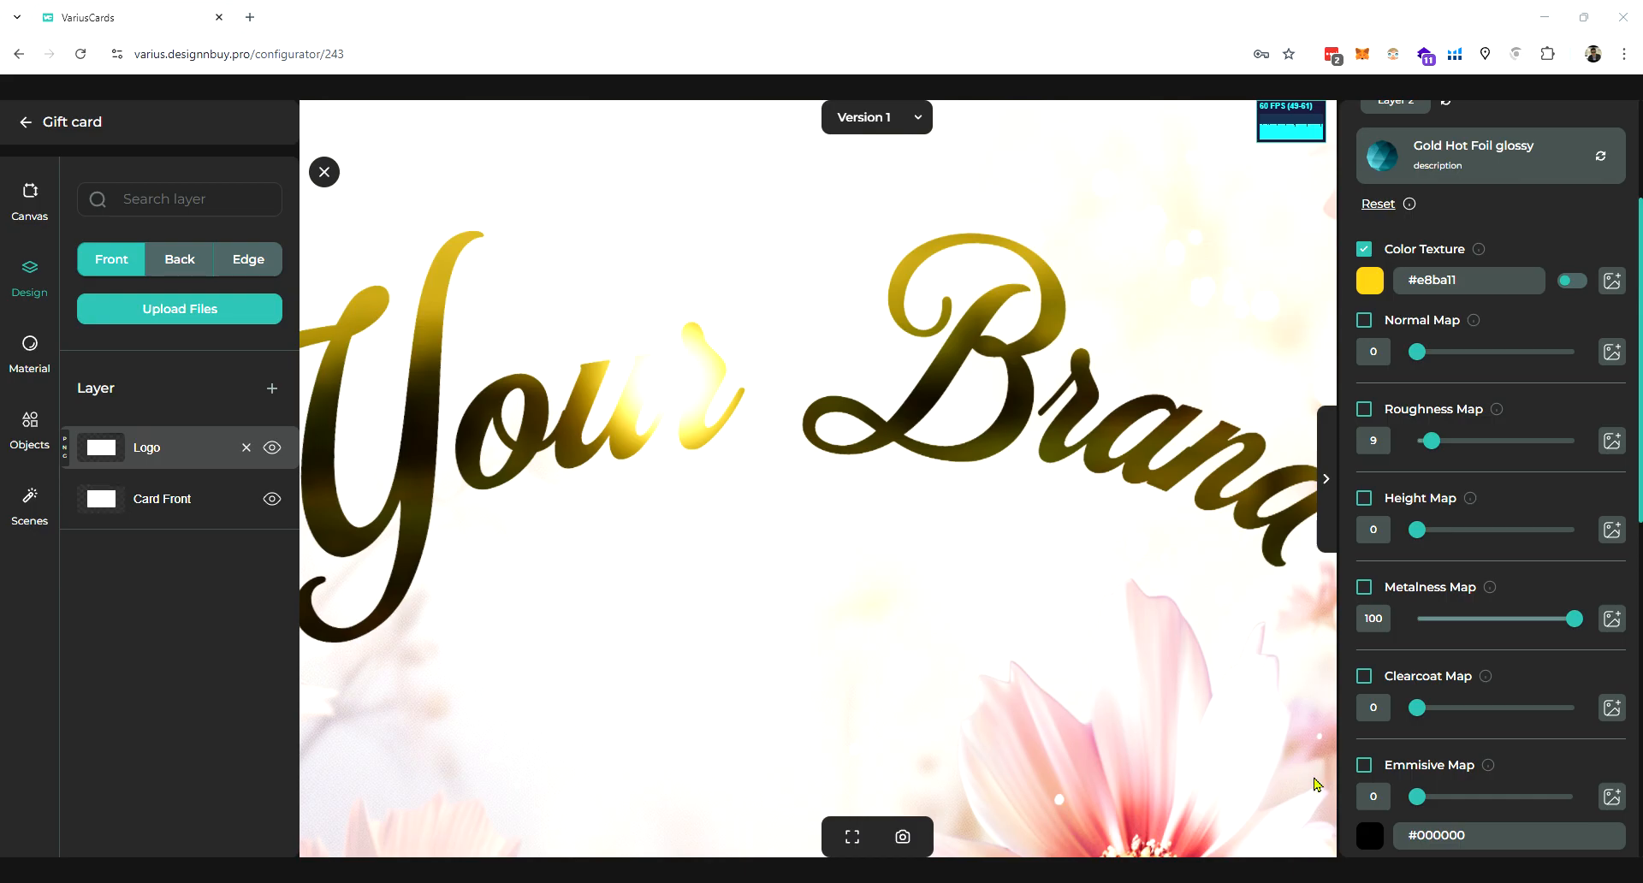
{"action": "left_click", "coordinate": [835, 536]}
{"action": "left_click_drag", "start_coordinate": [1424, 533], "coordinate": [1525, 539]}
{"action": "left_click_drag", "start_coordinate": [700, 466], "coordinate": [768, 383]}
{"action": "scroll", "coordinate": [788, 395], "scroll_direction": "down", "scroll_amount": 10}
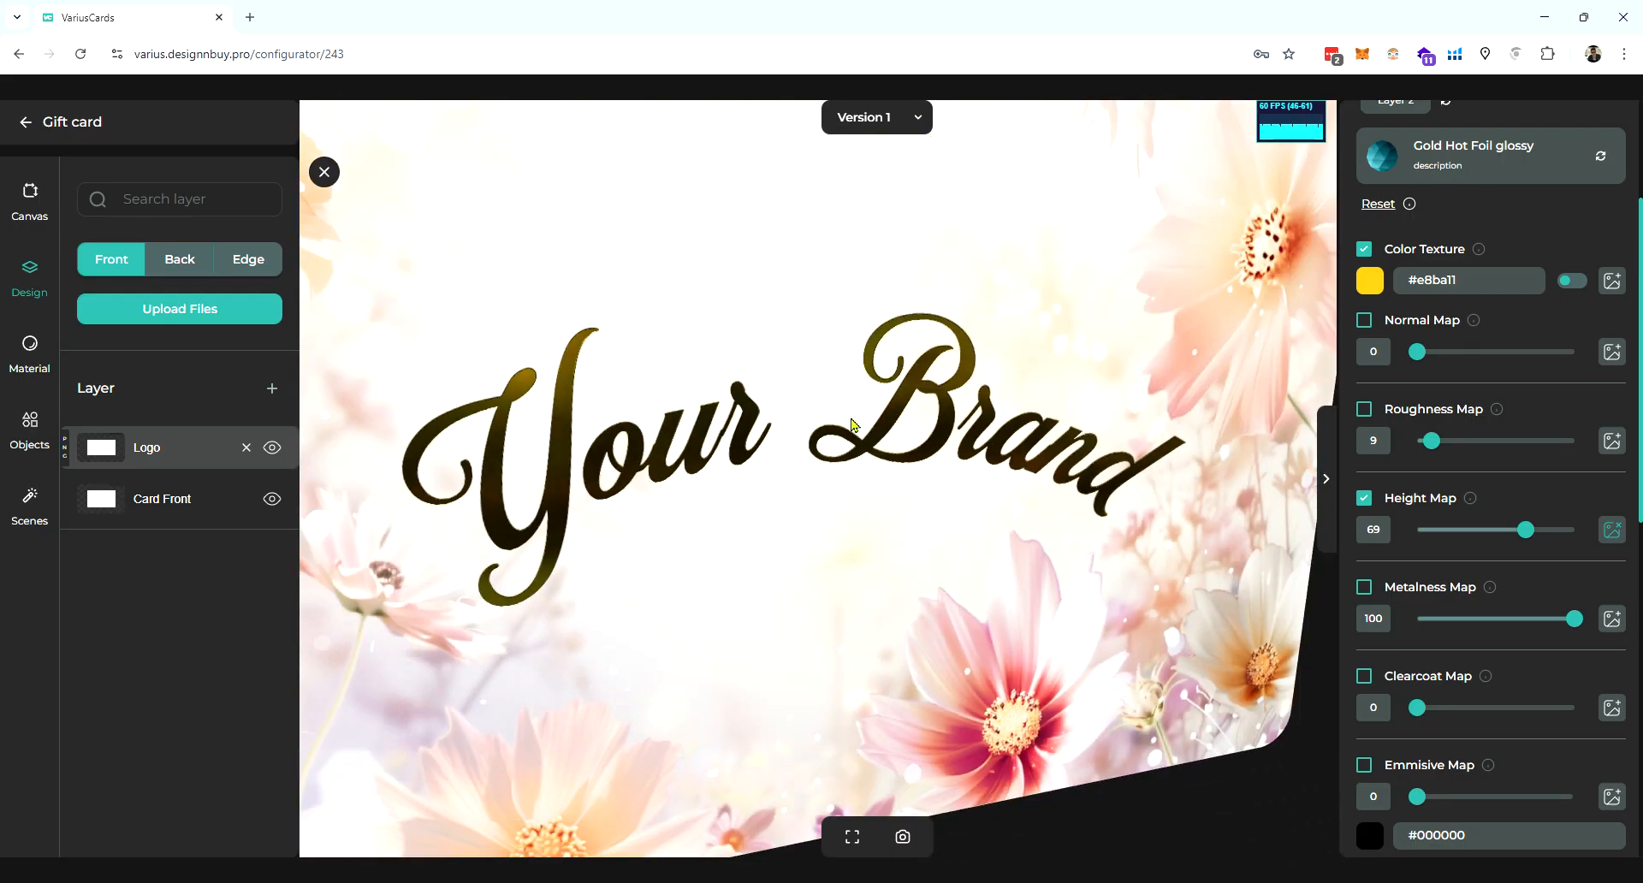
{"action": "left_click_drag", "start_coordinate": [888, 452], "coordinate": [964, 496]}
{"action": "scroll", "coordinate": [934, 534], "scroll_direction": "down", "scroll_amount": 3}
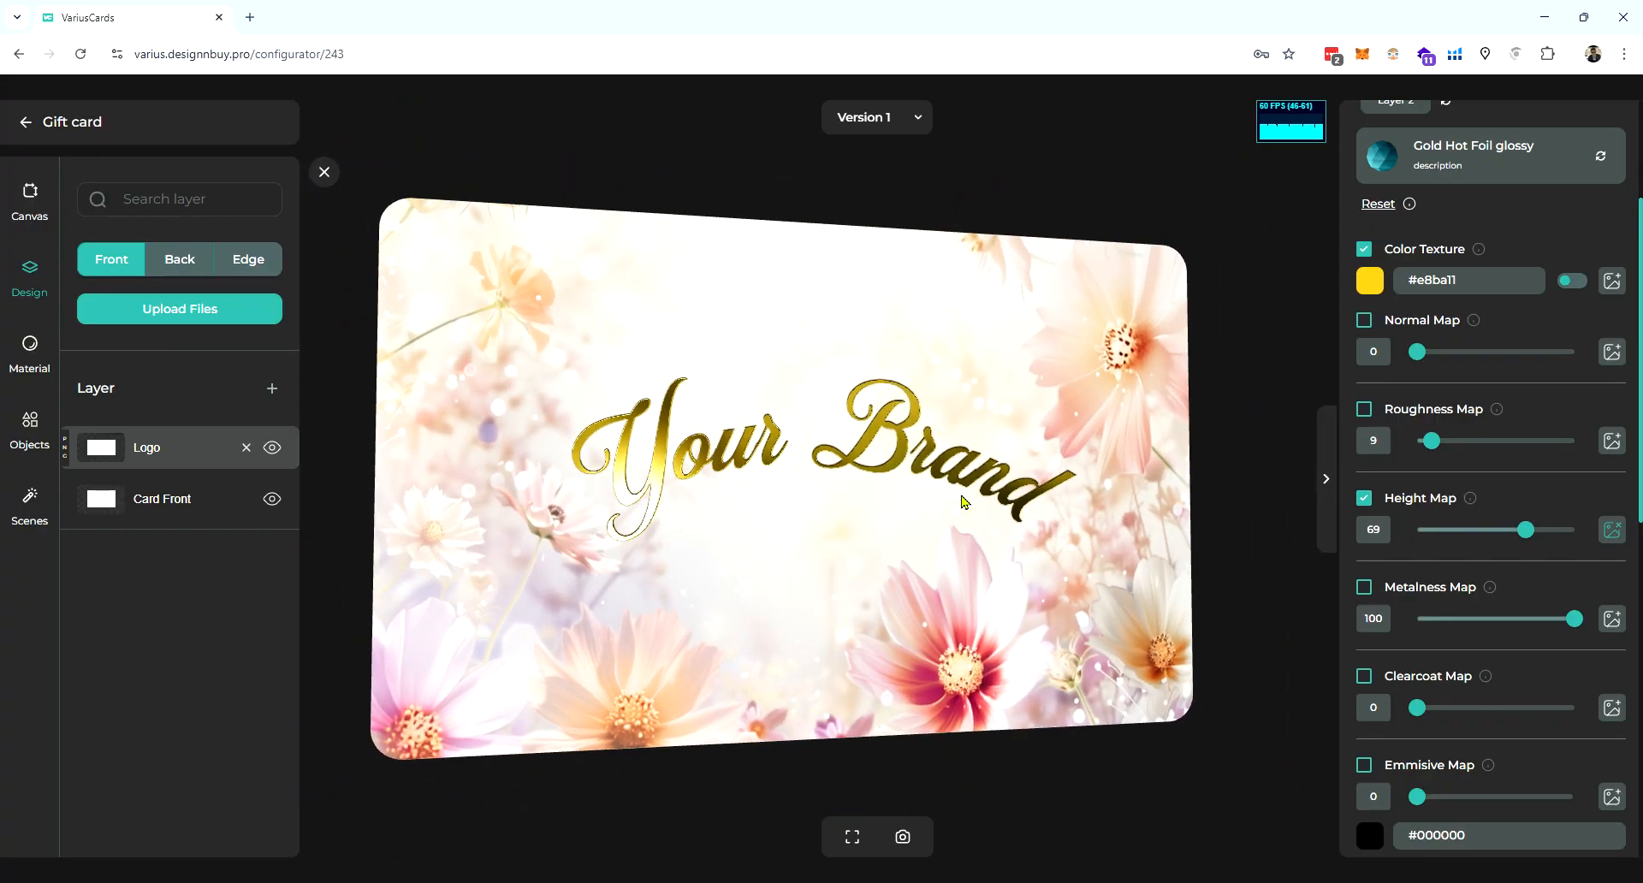
- Change the Logo foil's colour to the rose-gold tone #d99568
{"action": "scroll", "coordinate": [844, 462], "scroll_direction": "up", "scroll_amount": 3}
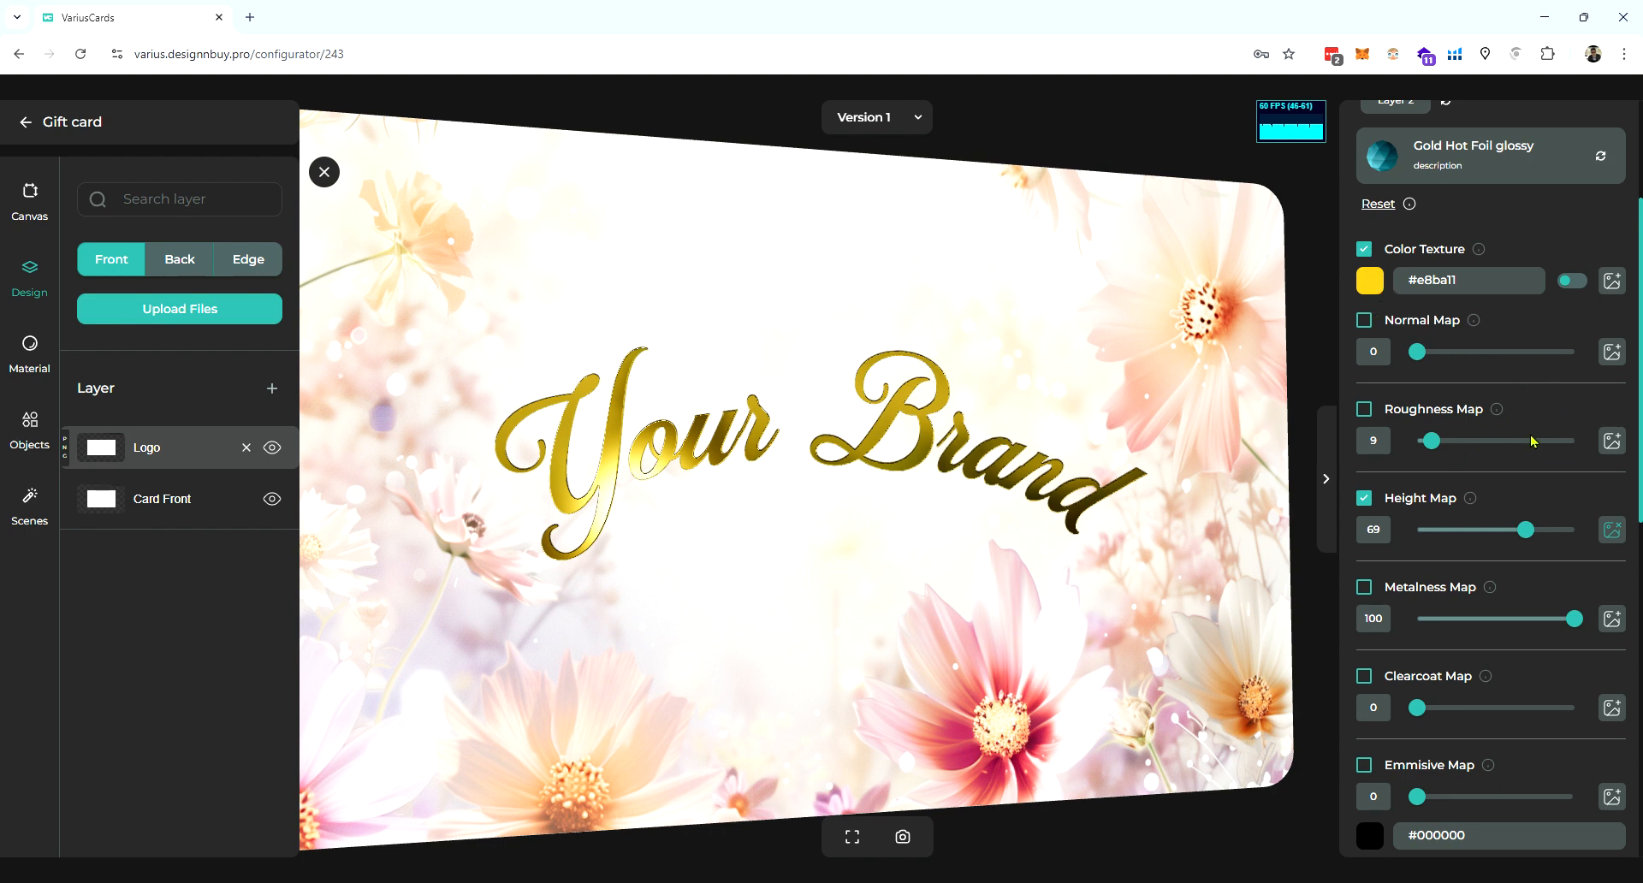
{"action": "left_click_drag", "start_coordinate": [1530, 436], "coordinate": [1537, 436]}
{"action": "left_click_drag", "start_coordinate": [1473, 315], "coordinate": [1462, 320]}
{"action": "left_click_drag", "start_coordinate": [869, 589], "coordinate": [835, 487]}
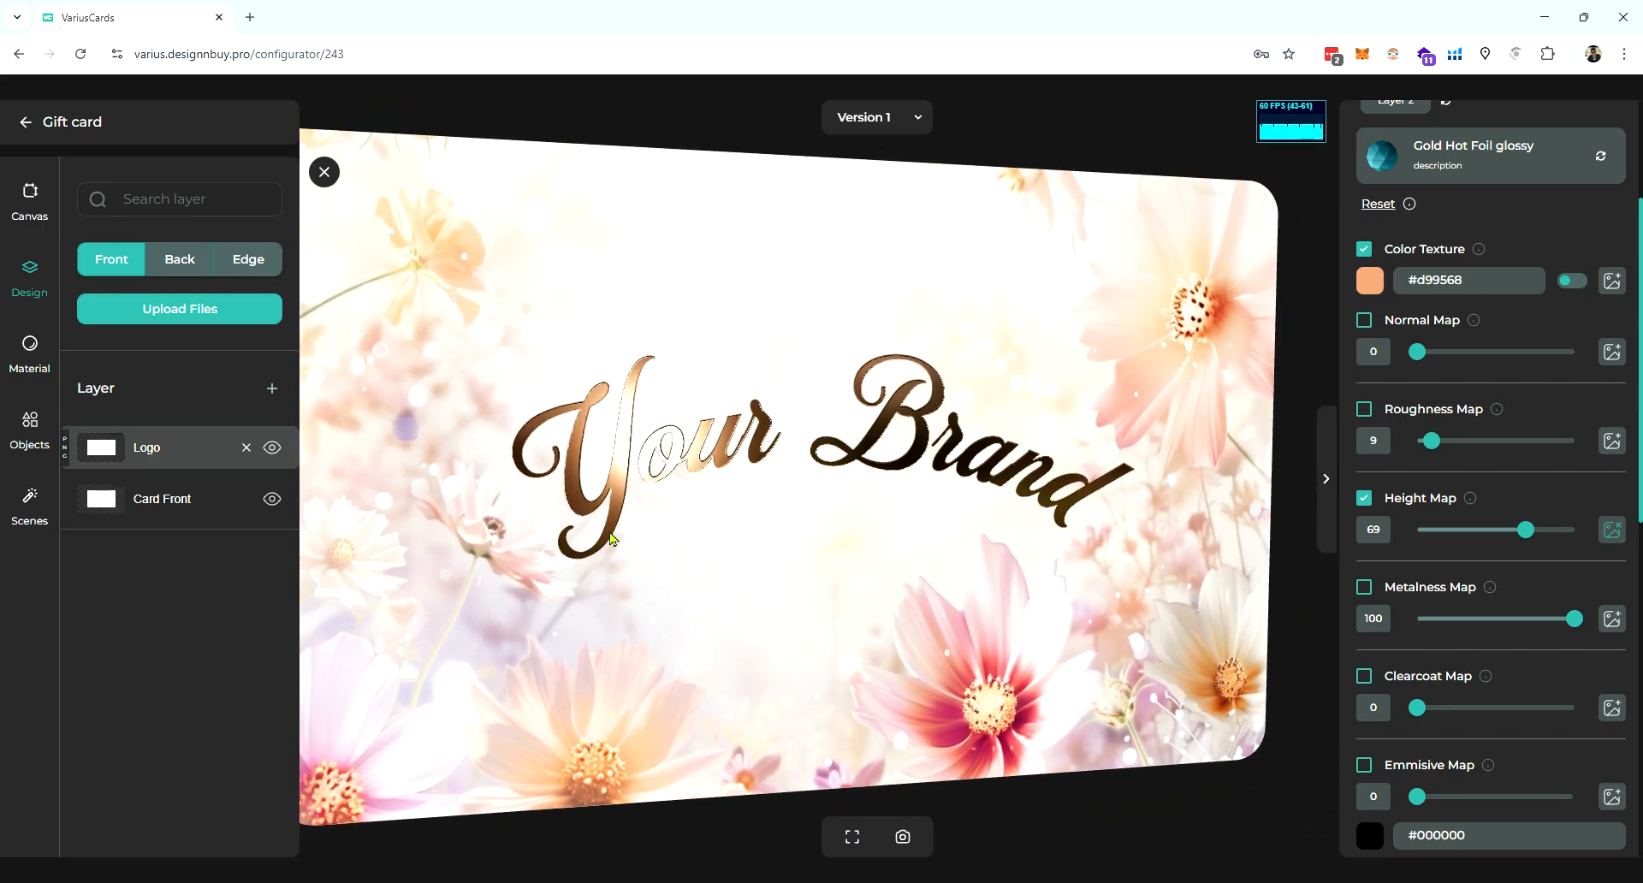
- Add a third layer above Logo and rename it "Silk screen gol"
{"action": "left_click", "coordinate": [272, 390]}
{"action": "left_click", "coordinate": [205, 459]}
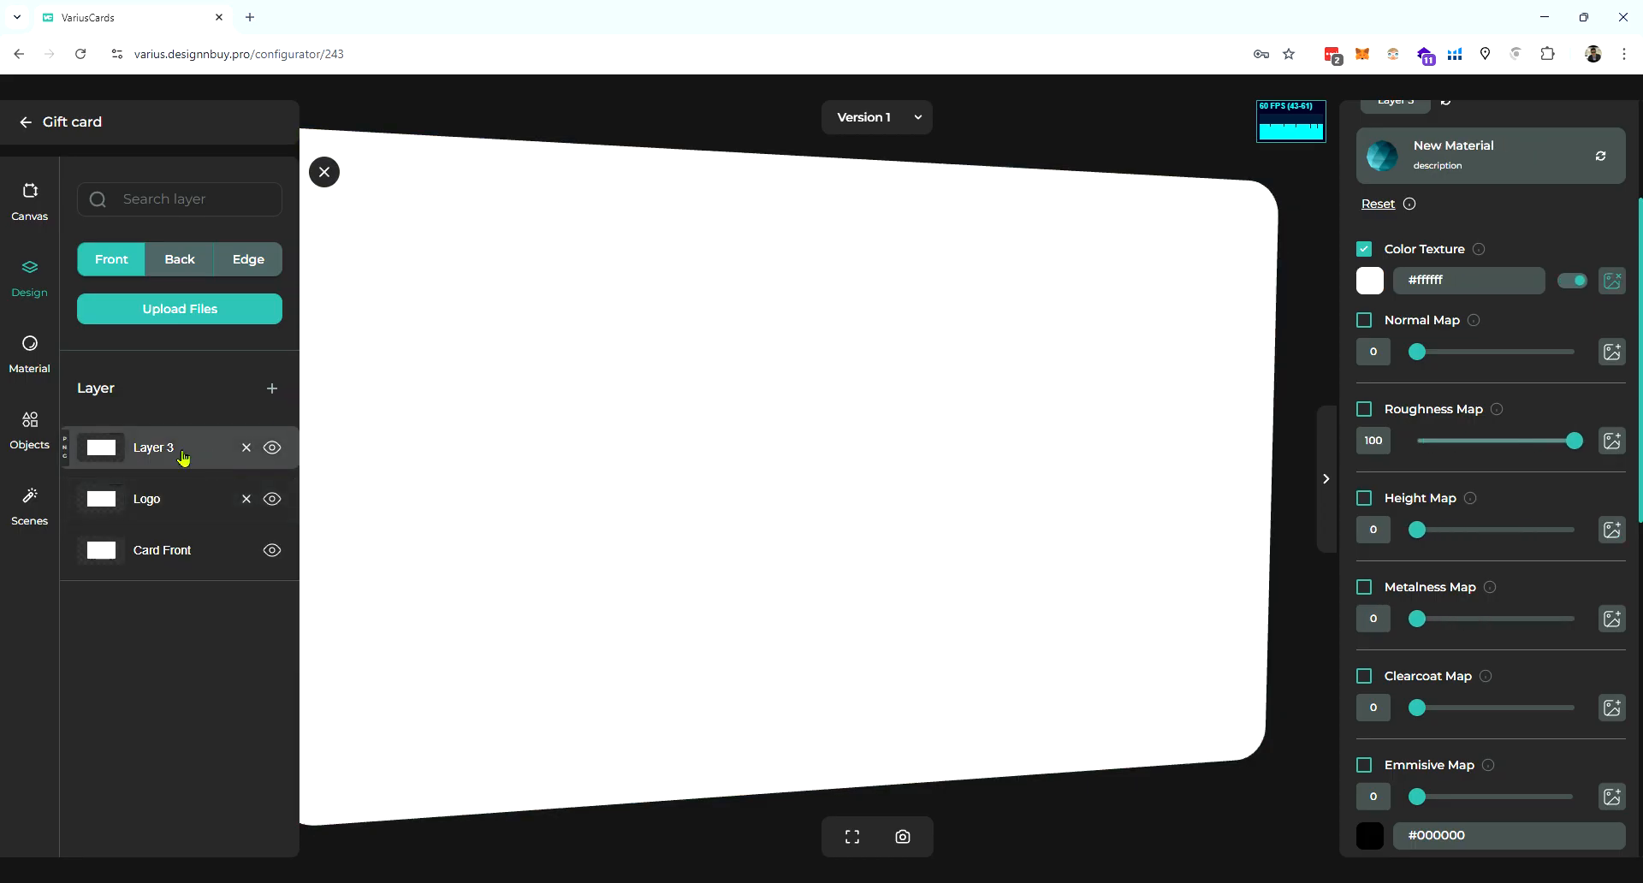
{"action": "double_click", "coordinate": [156, 453]}
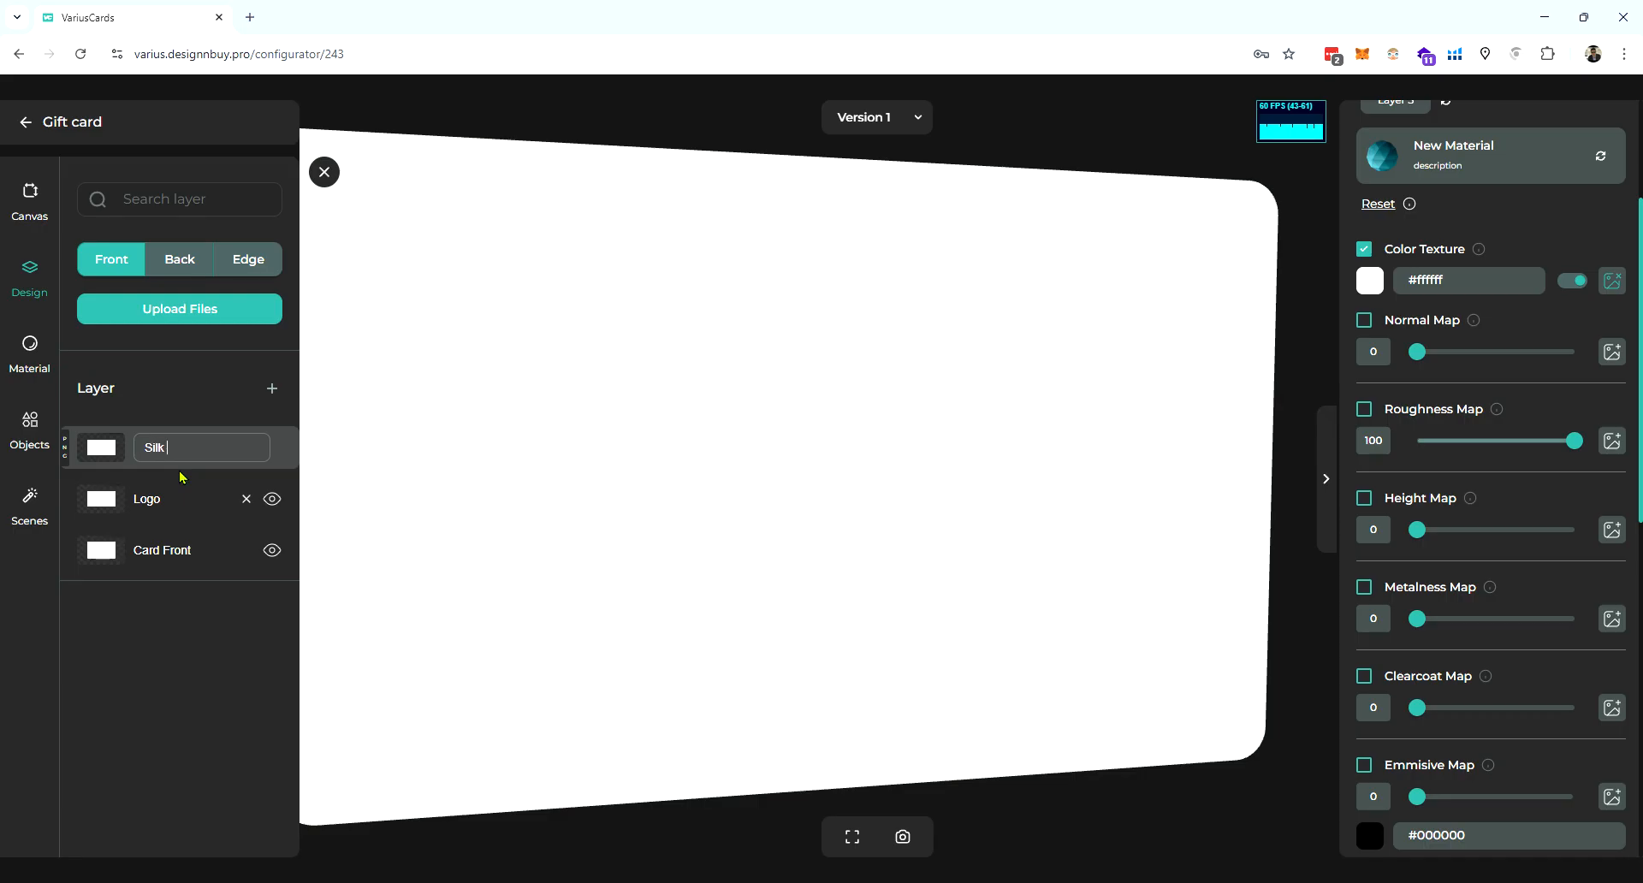
{"action": "type", "text": "Silk screen gol"}
{"action": "key", "text": "Return"}
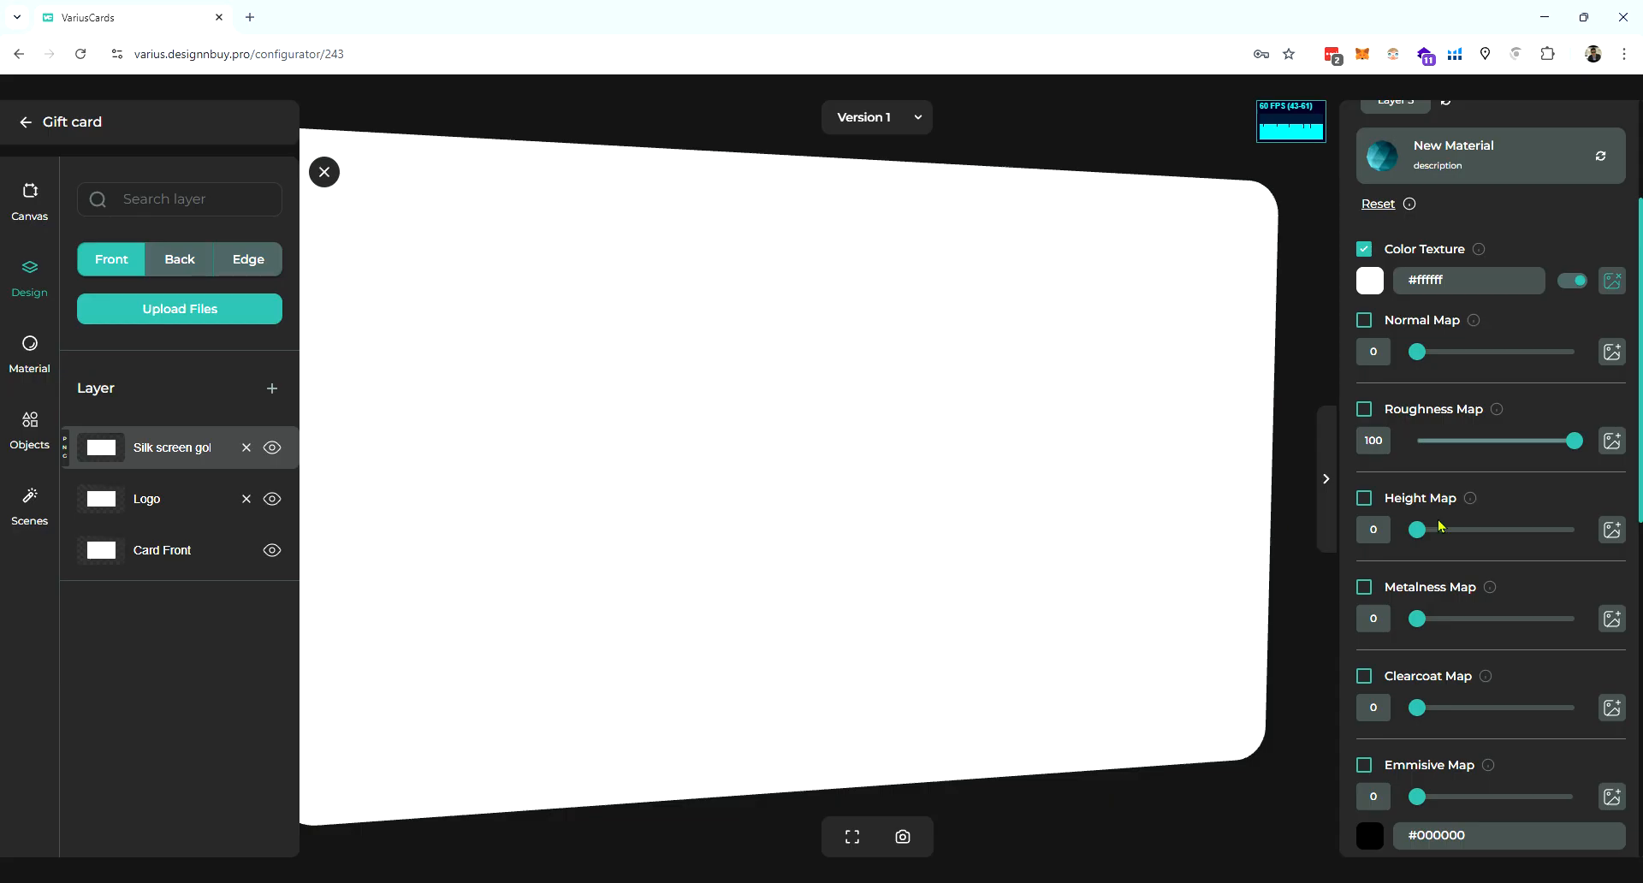
- Apply the Gold Metallic material from Screen Print Metallics to the silk screen layer
{"action": "scroll", "coordinate": [1440, 527], "scroll_direction": "up", "scroll_amount": 3}
{"action": "left_click", "coordinate": [1414, 293]}
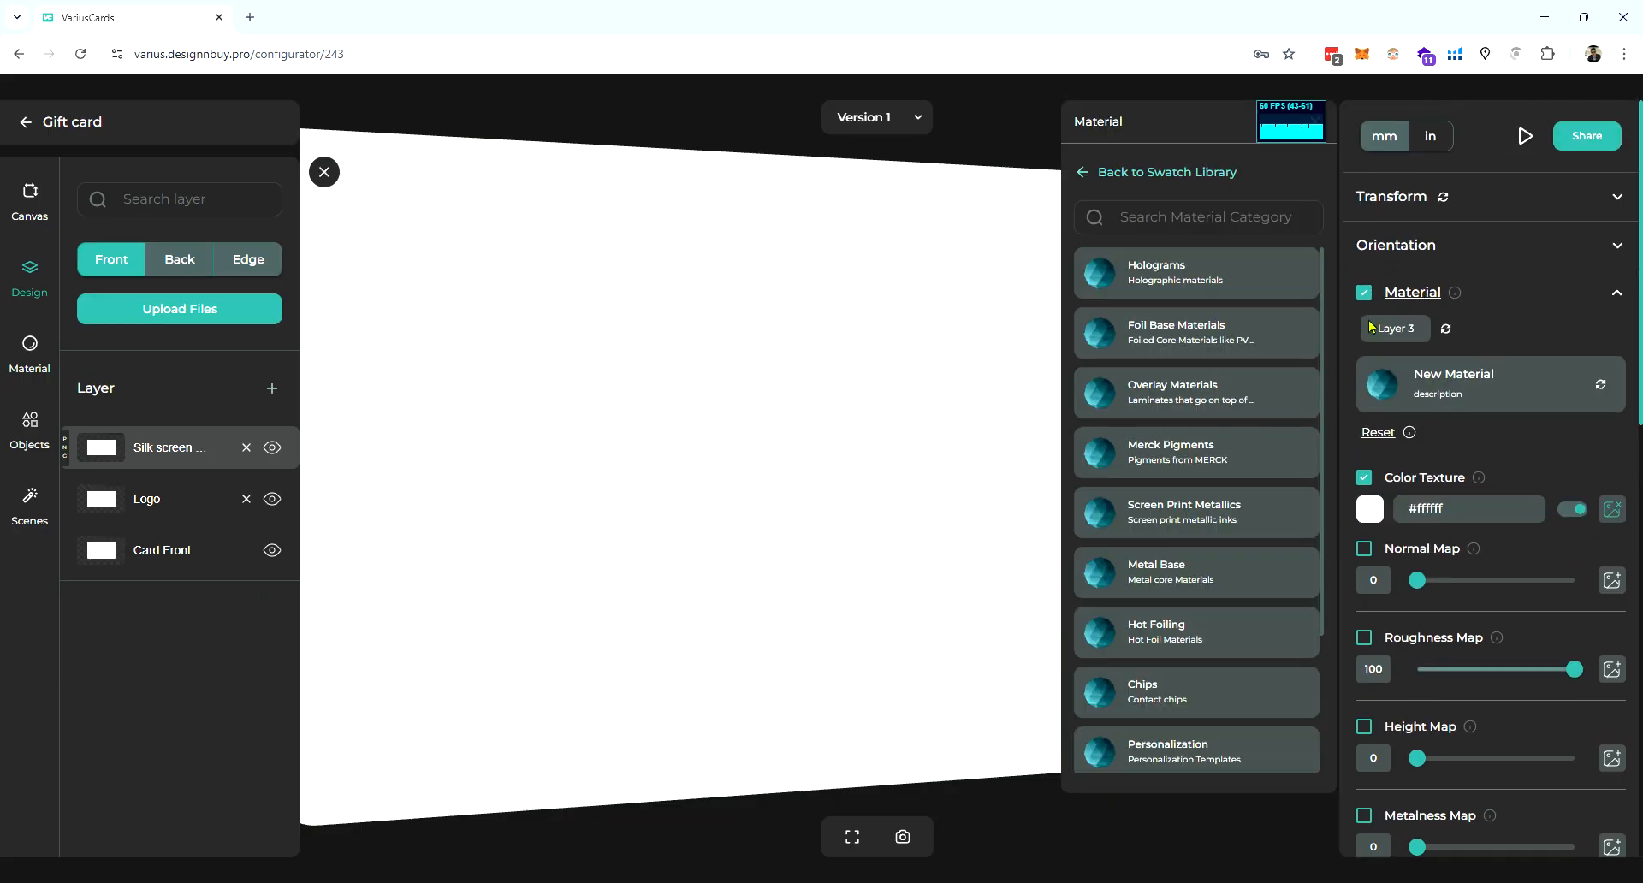
{"action": "left_click", "coordinate": [1212, 529]}
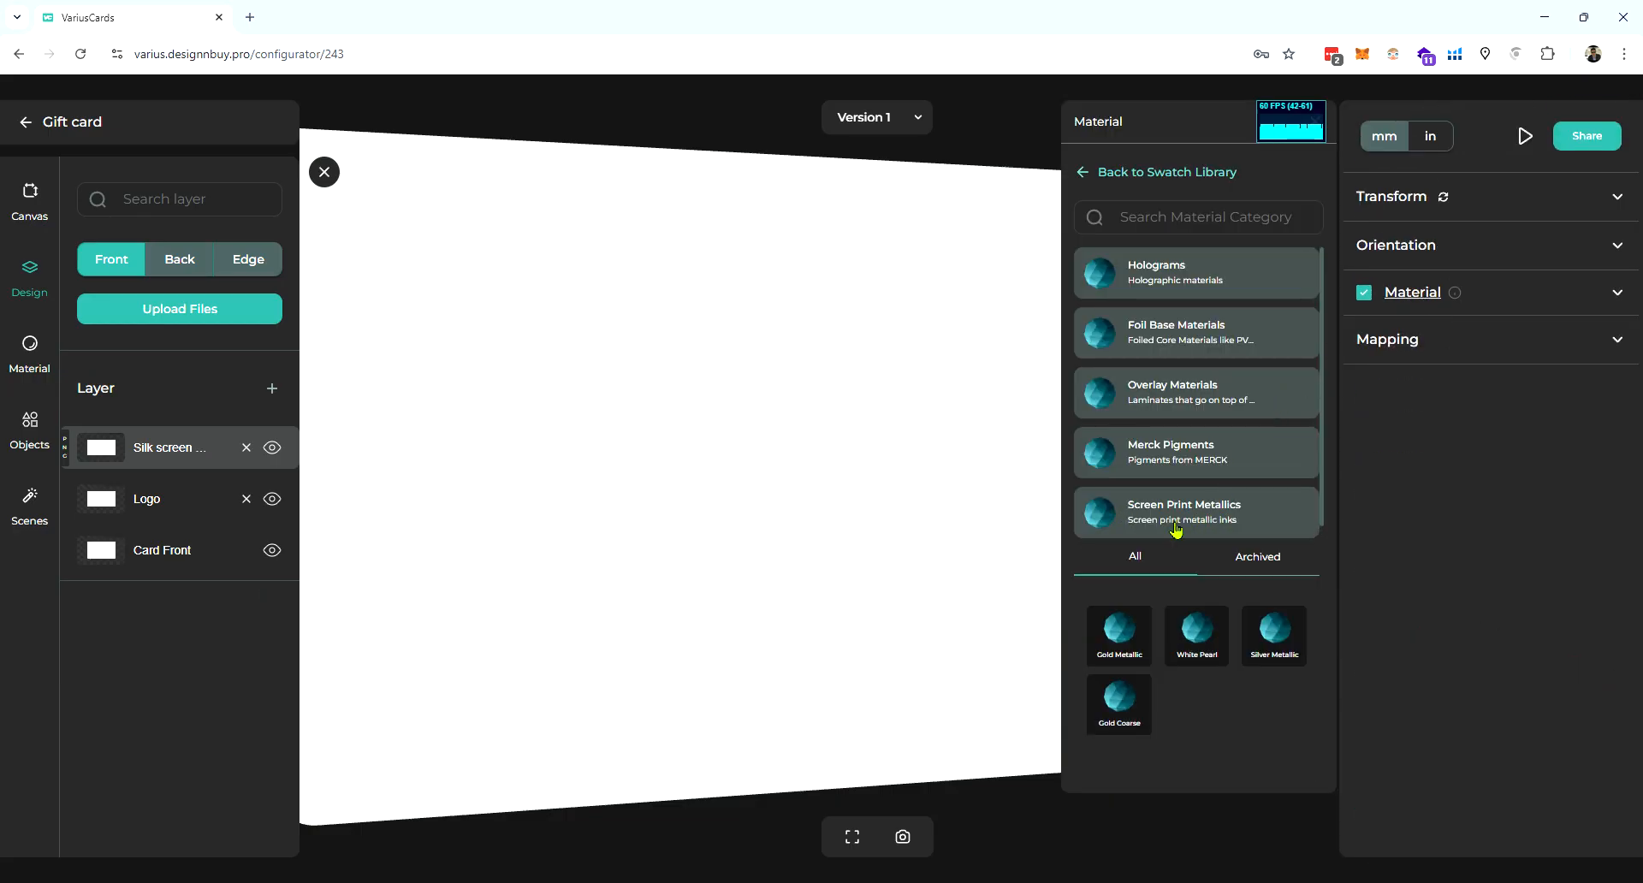
{"action": "left_click", "coordinate": [1128, 633]}
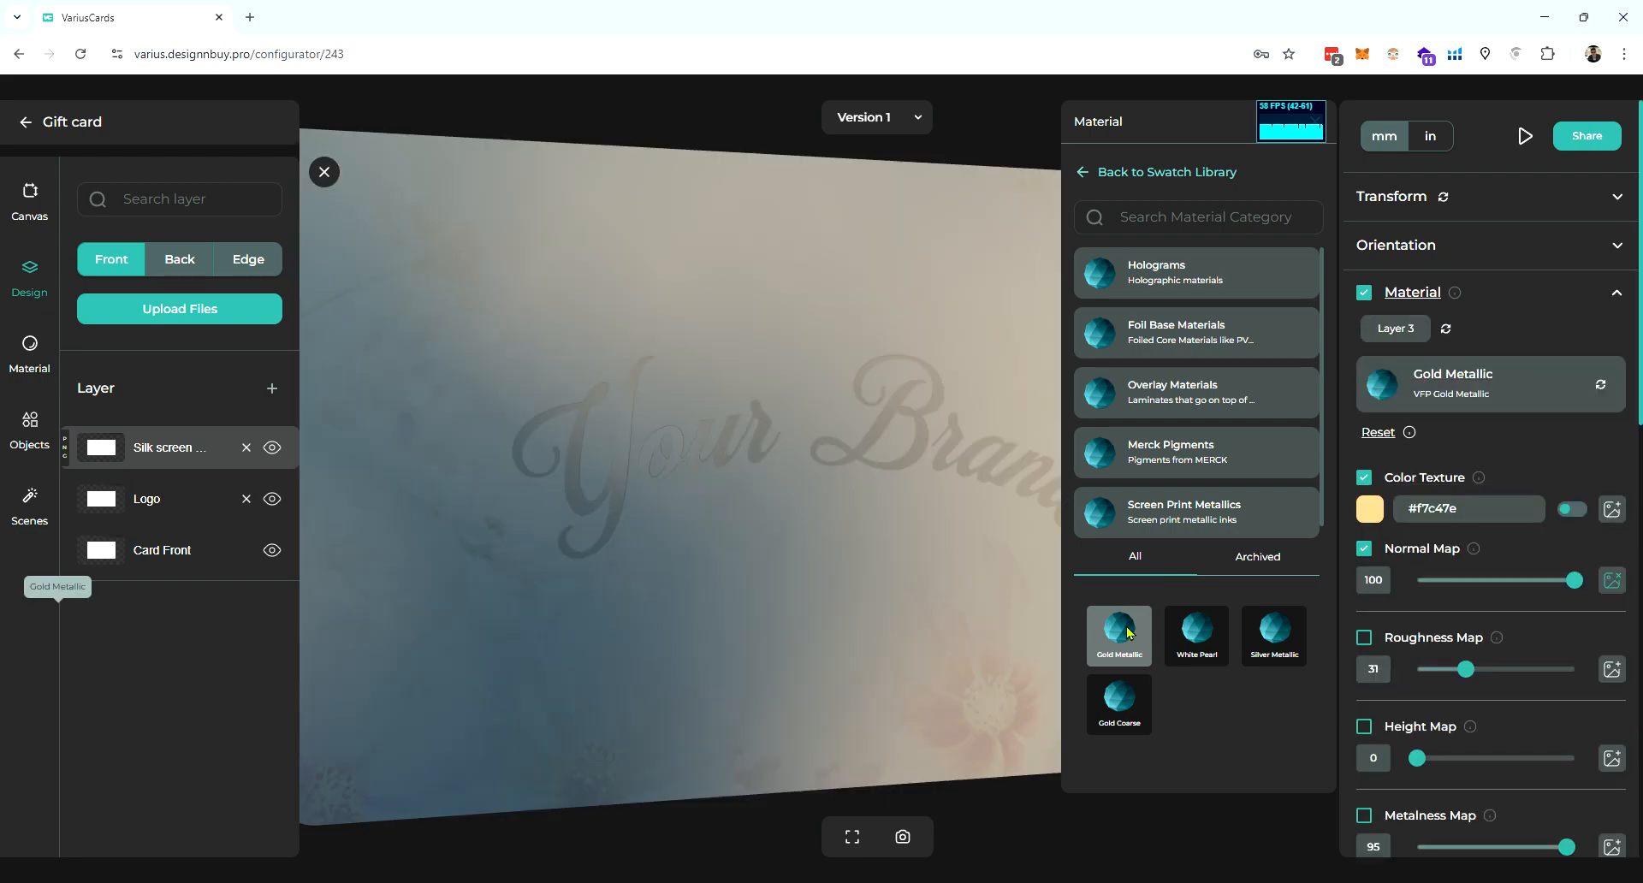
{"action": "left_click_drag", "start_coordinate": [818, 508], "coordinate": [884, 554]}
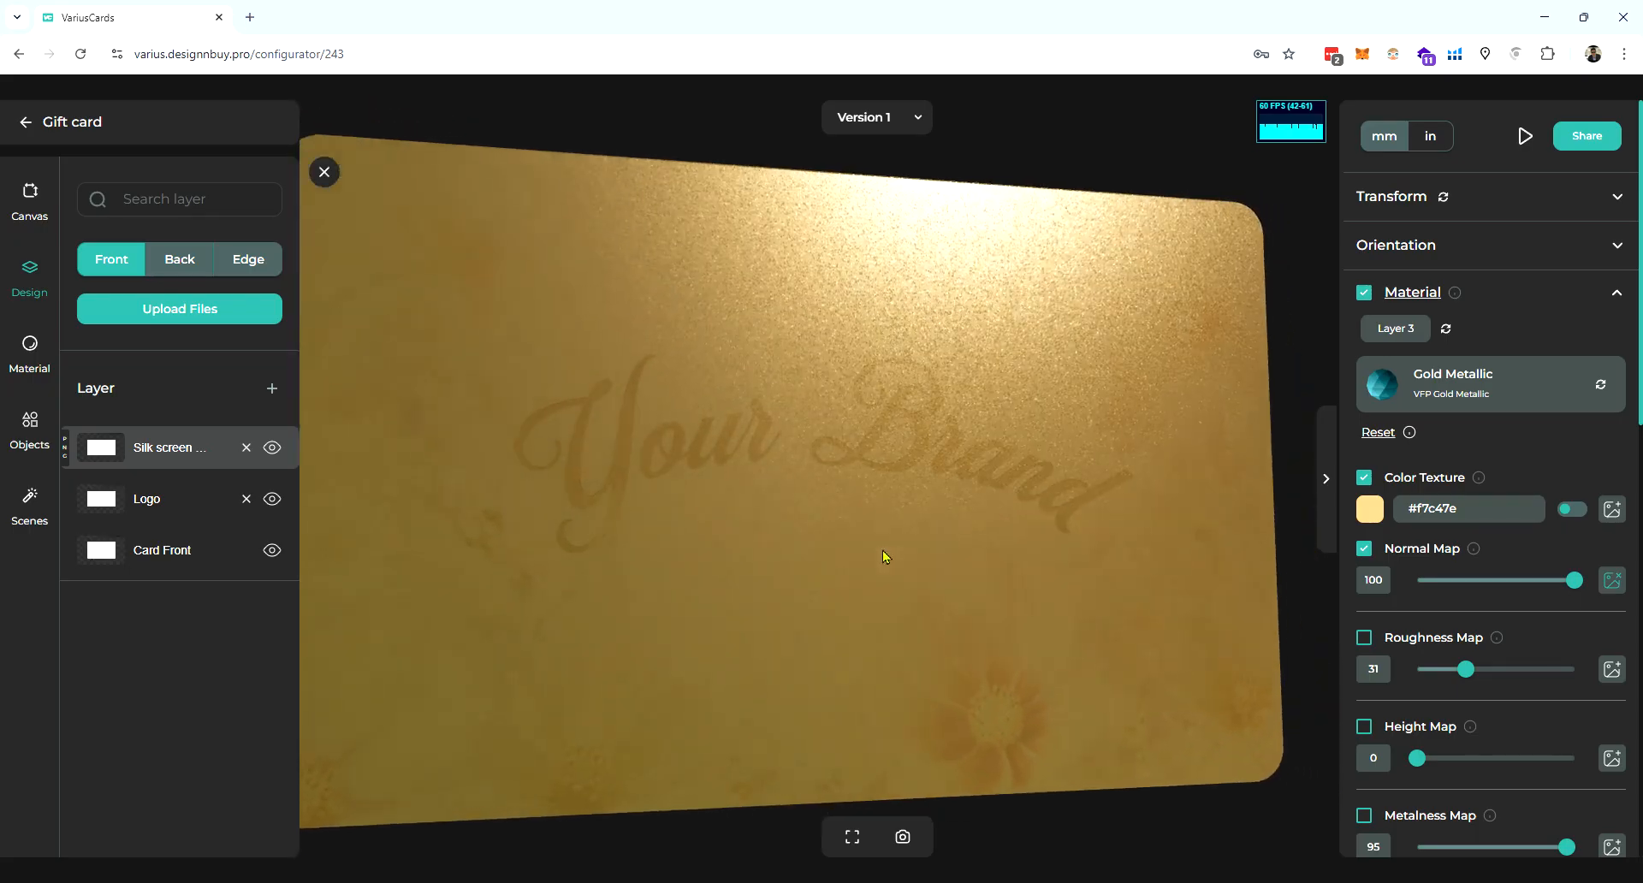
- Load an alpha map for the silk screen layer that limits the gold to a band along the card's lower edge
{"action": "scroll", "coordinate": [1557, 640], "scroll_direction": "down", "scroll_amount": 10}
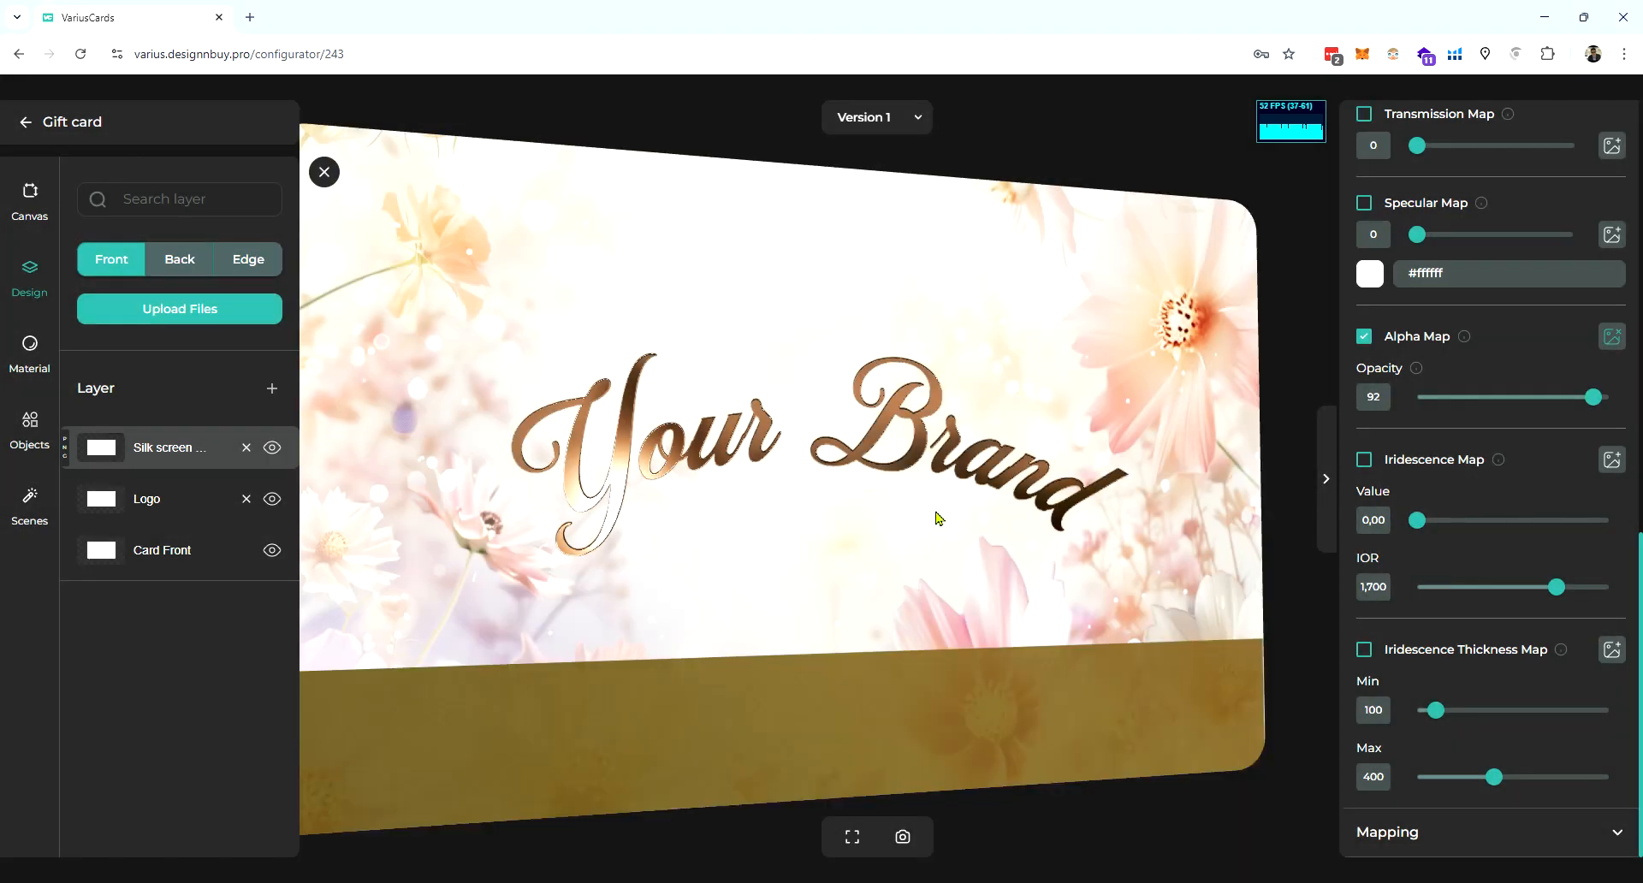
{"action": "left_click_drag", "start_coordinate": [1008, 529], "coordinate": [814, 492]}
{"action": "scroll", "coordinate": [846, 593], "scroll_direction": "down", "scroll_amount": 4}
{"action": "scroll", "coordinate": [848, 596], "scroll_direction": "down", "scroll_amount": 5}
{"action": "scroll", "coordinate": [855, 583], "scroll_direction": "up", "scroll_amount": 6}
{"action": "scroll", "coordinate": [779, 666], "scroll_direction": "up", "scroll_amount": 6}
{"action": "scroll", "coordinate": [816, 581], "scroll_direction": "down", "scroll_amount": 5}
{"action": "scroll", "coordinate": [832, 557], "scroll_direction": "down", "scroll_amount": 5}
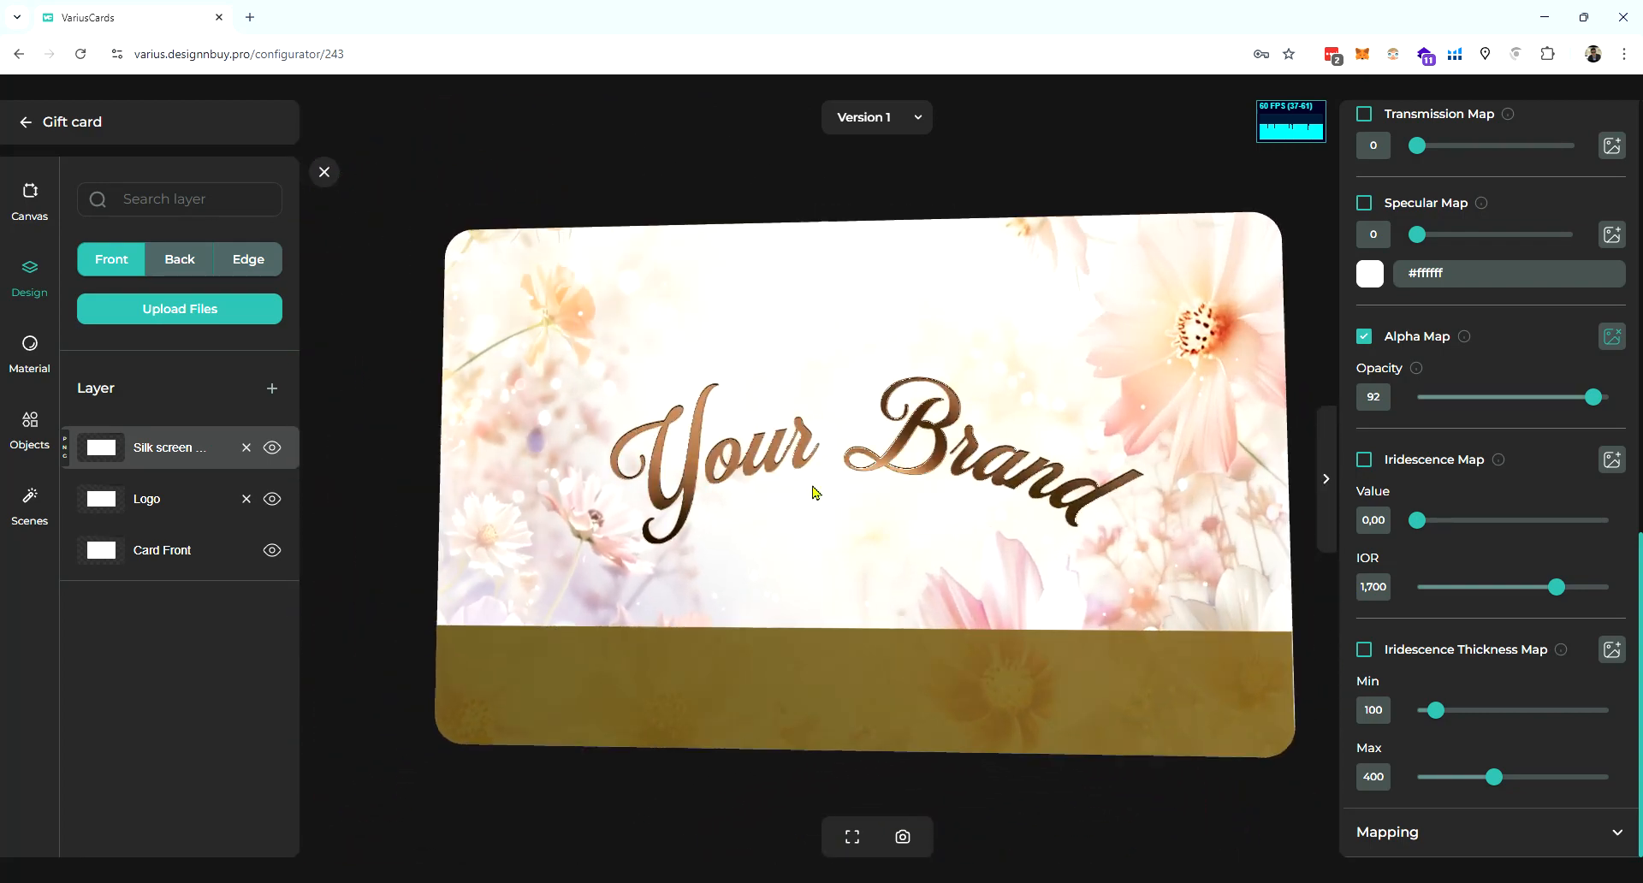
- Change the silk screen band's colour to the warmer gold #f7b47e
{"action": "scroll", "coordinate": [1378, 612], "scroll_direction": "up", "scroll_amount": 12}
{"action": "left_click_drag", "start_coordinate": [890, 591], "coordinate": [953, 524]}
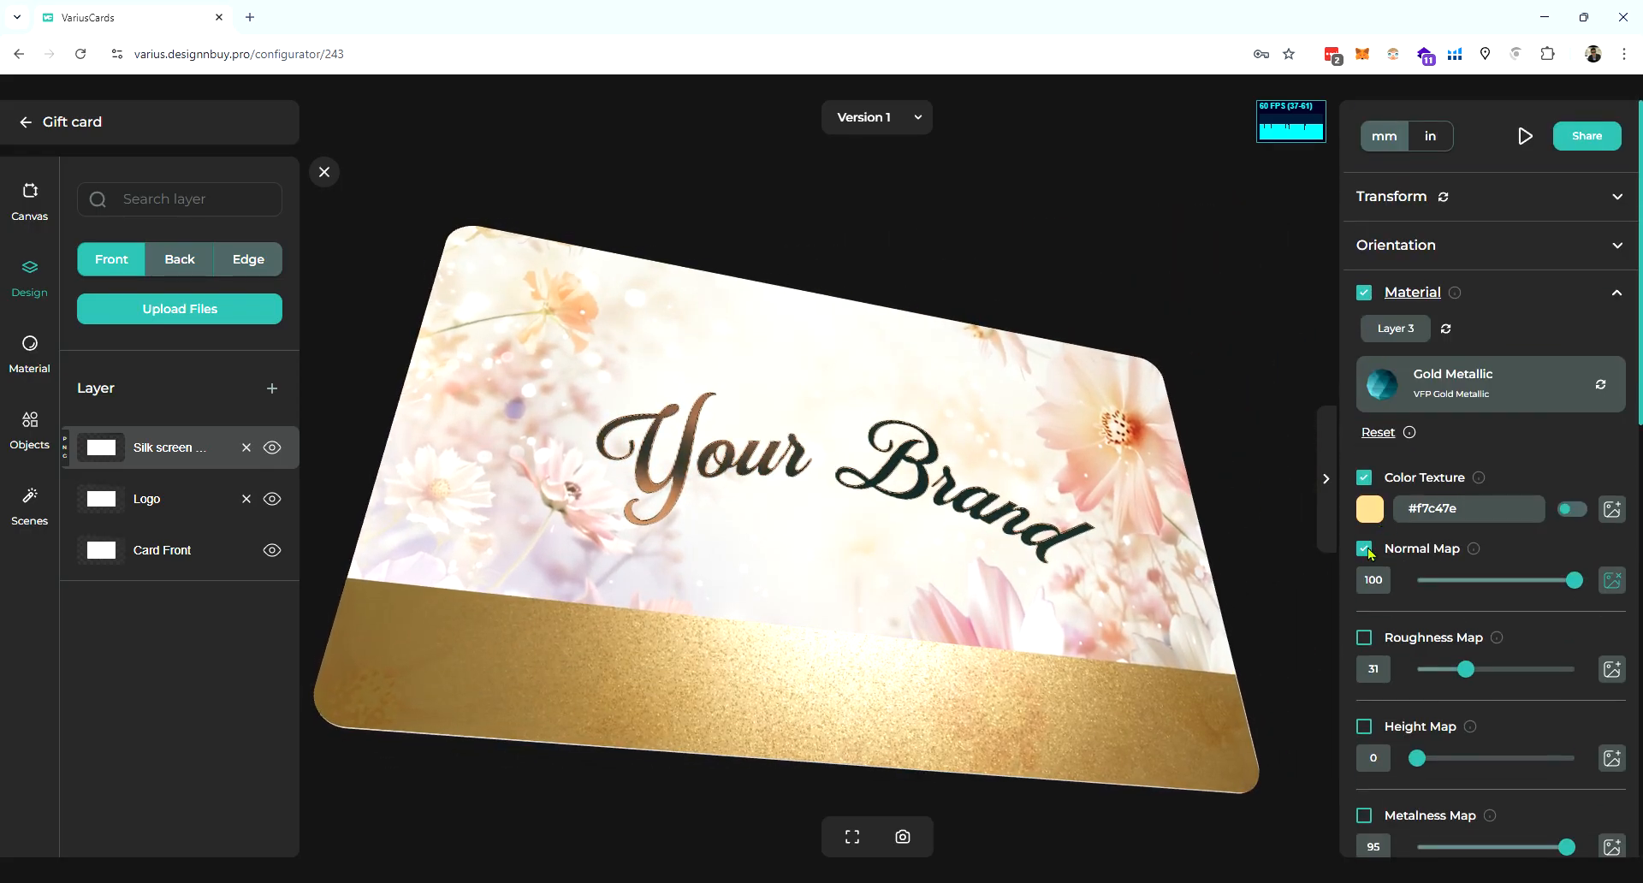
{"action": "left_click", "coordinate": [1538, 665]}
{"action": "mouse_move", "coordinate": [963, 587]}
{"action": "left_mouse_down"}
{"action": "mouse_move", "coordinate": [927, 643]}
{"action": "mouse_move", "coordinate": [961, 576]}
{"action": "mouse_move", "coordinate": [968, 594]}
{"action": "mouse_move", "coordinate": [940, 523]}
{"action": "mouse_move", "coordinate": [1020, 557]}
{"action": "mouse_move", "coordinate": [1048, 544]}
{"action": "mouse_move", "coordinate": [939, 568]}
{"action": "left_mouse_up"}
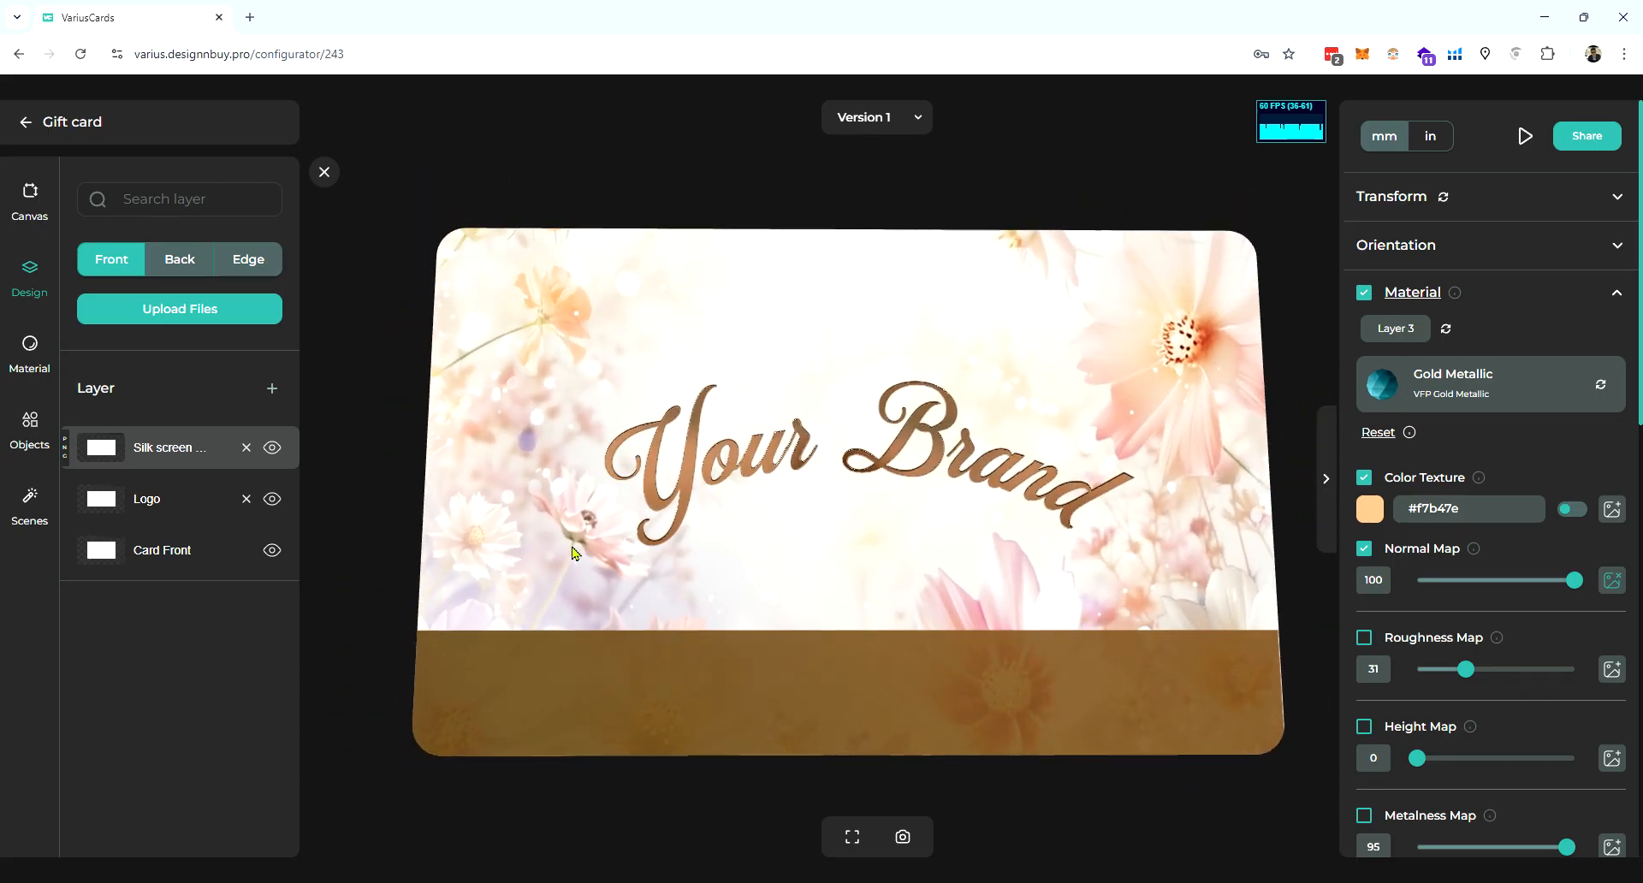
- Add a fourth layer named "est" and load the "est. 2025" lettering as its alpha map
{"action": "left_click", "coordinate": [272, 387]}
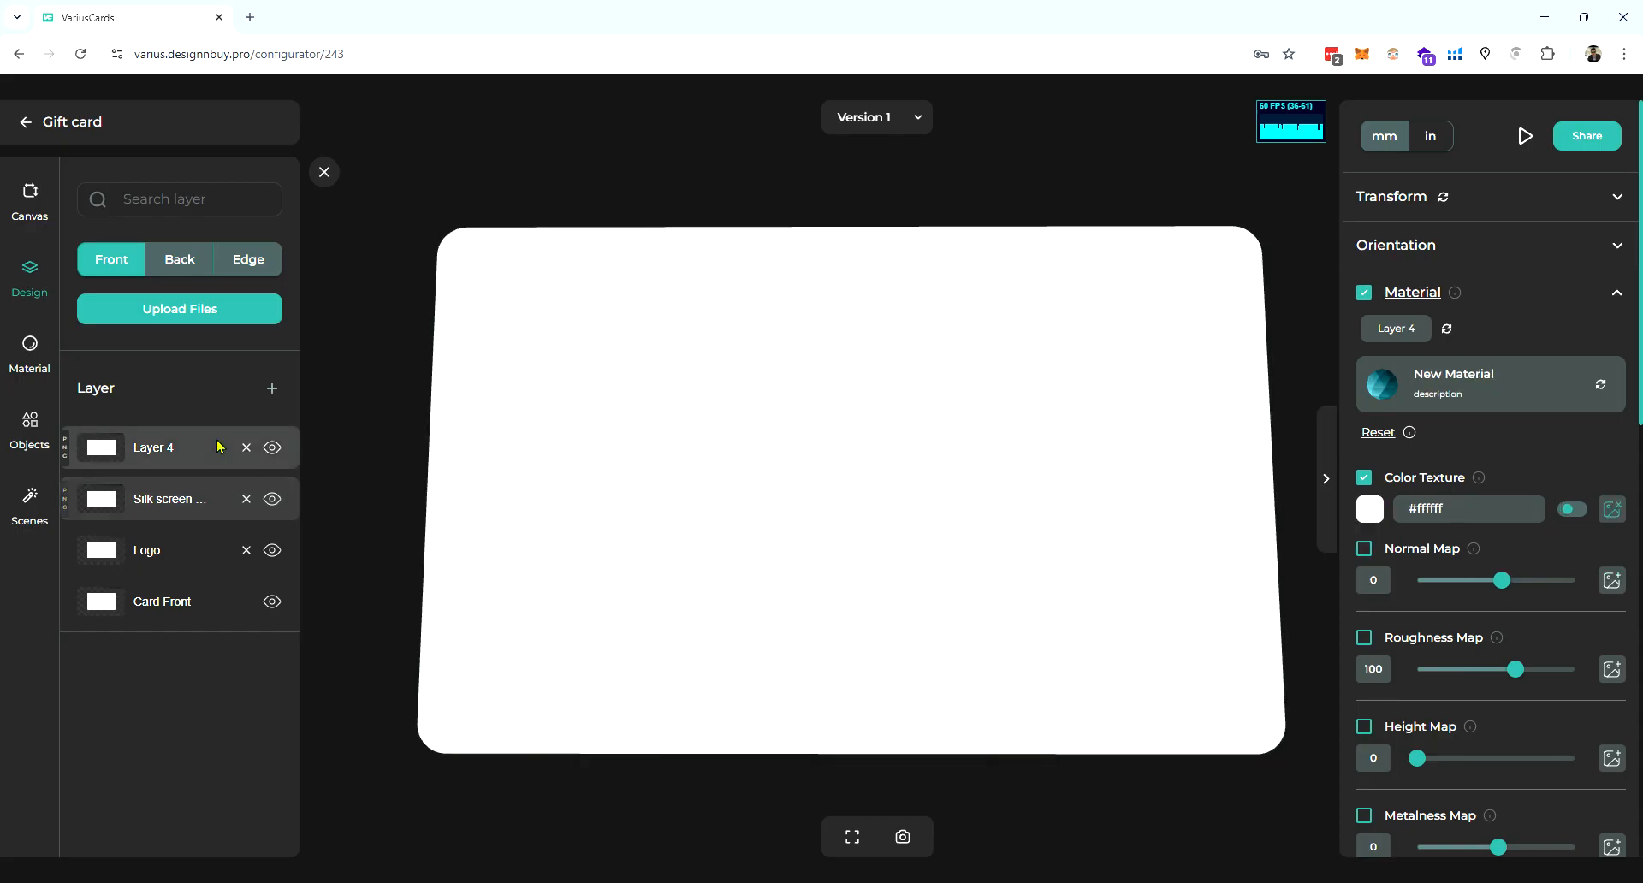
{"action": "double_click", "coordinate": [163, 451]}
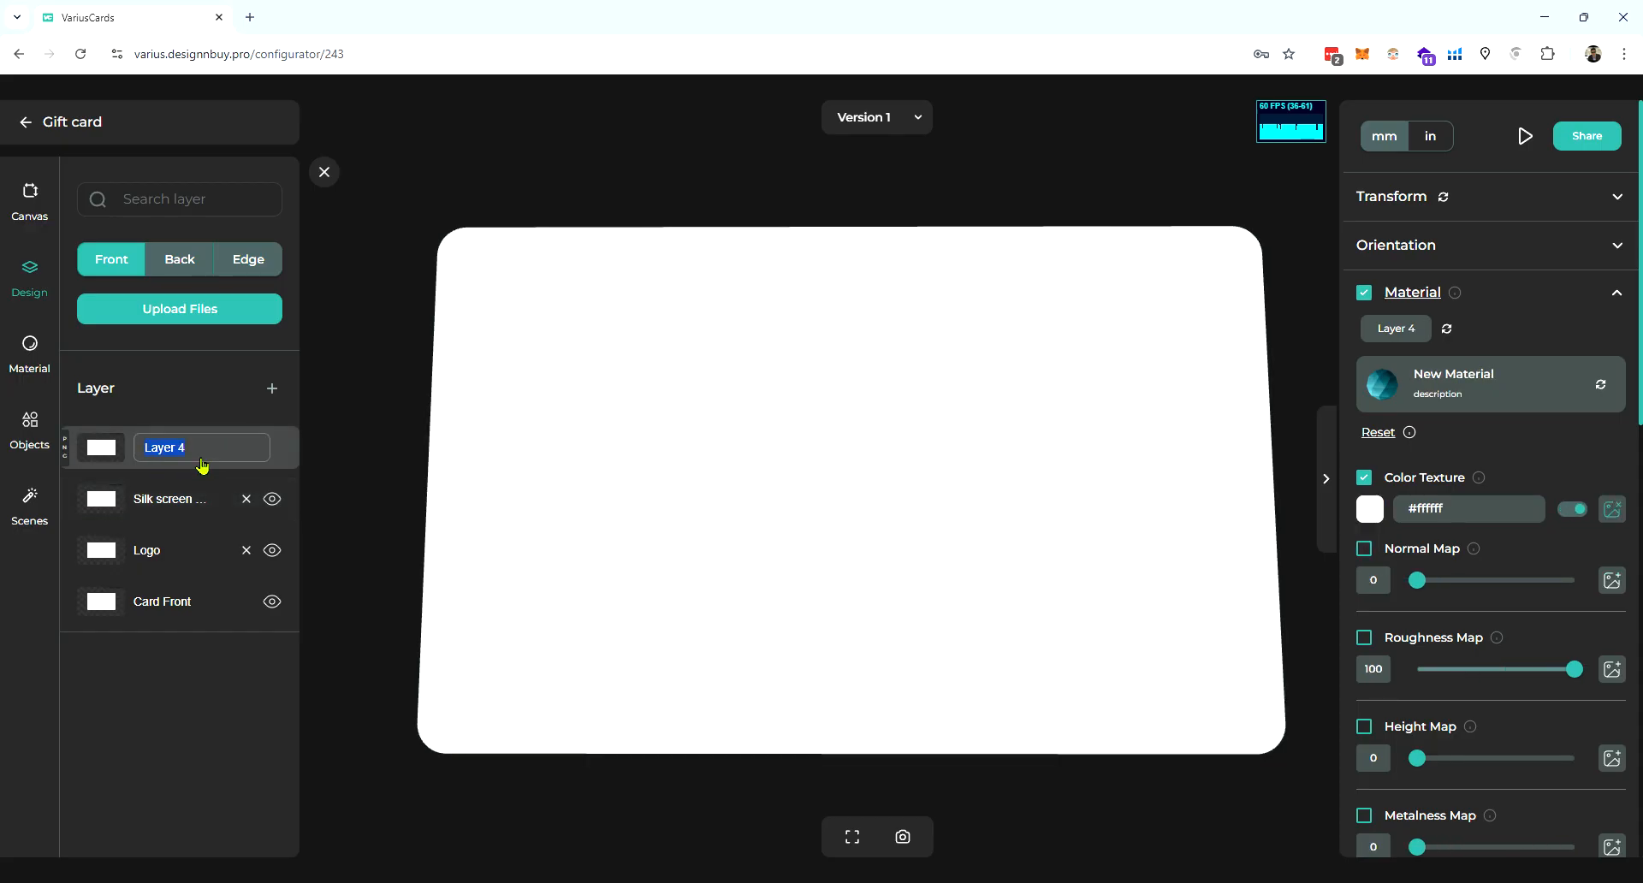
{"action": "type", "text": "est"}
{"action": "key", "text": "Return"}
{"action": "scroll", "coordinate": [1466, 567], "scroll_direction": "down", "scroll_amount": 10}
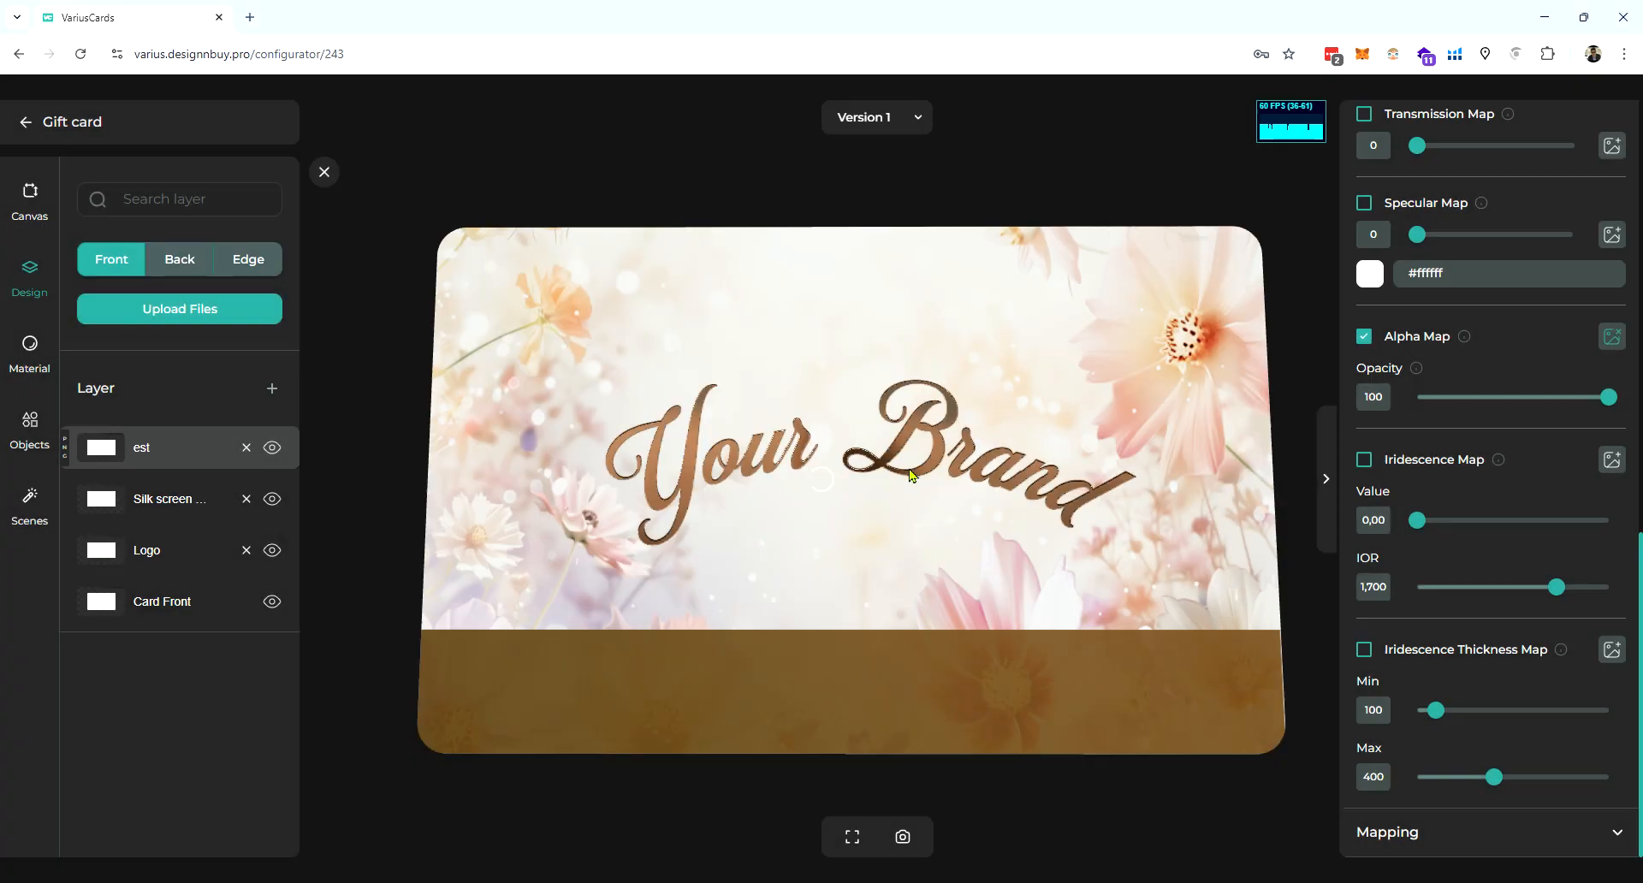
{"action": "left_click_drag", "start_coordinate": [1010, 529], "coordinate": [810, 564]}
- Switch the "est. 2025" lettering to a plain colour and set it to dark brown #4e2b13
{"action": "scroll", "coordinate": [1537, 605], "scroll_direction": "up", "scroll_amount": 10}
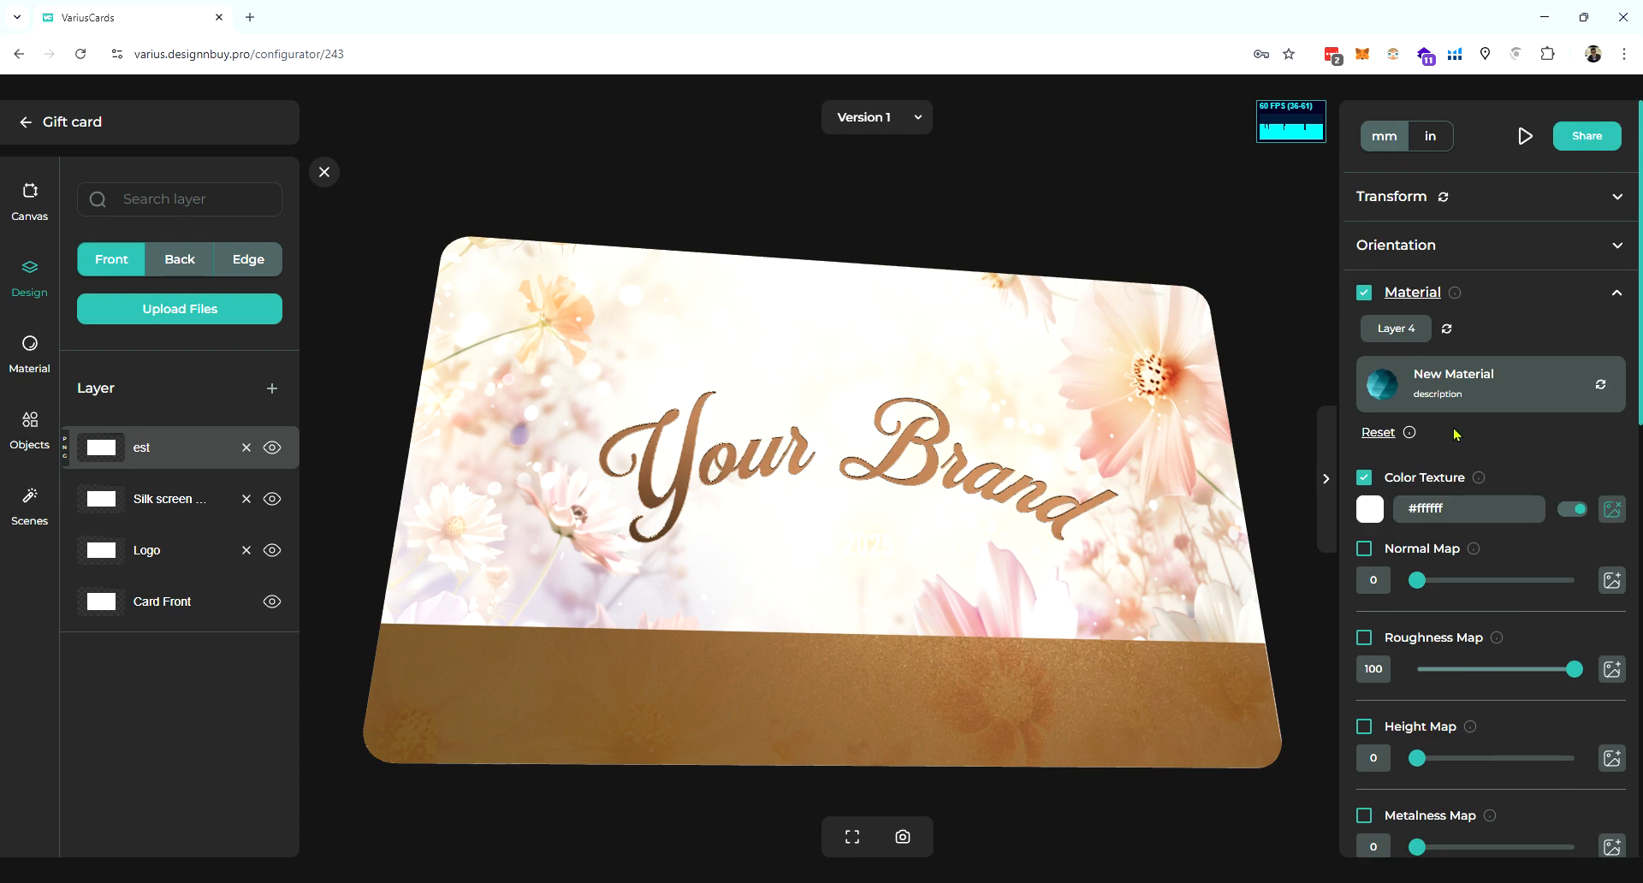
{"action": "left_click_drag", "start_coordinate": [1417, 561], "coordinate": [1443, 591]}
{"action": "left_click", "coordinate": [1577, 510]}
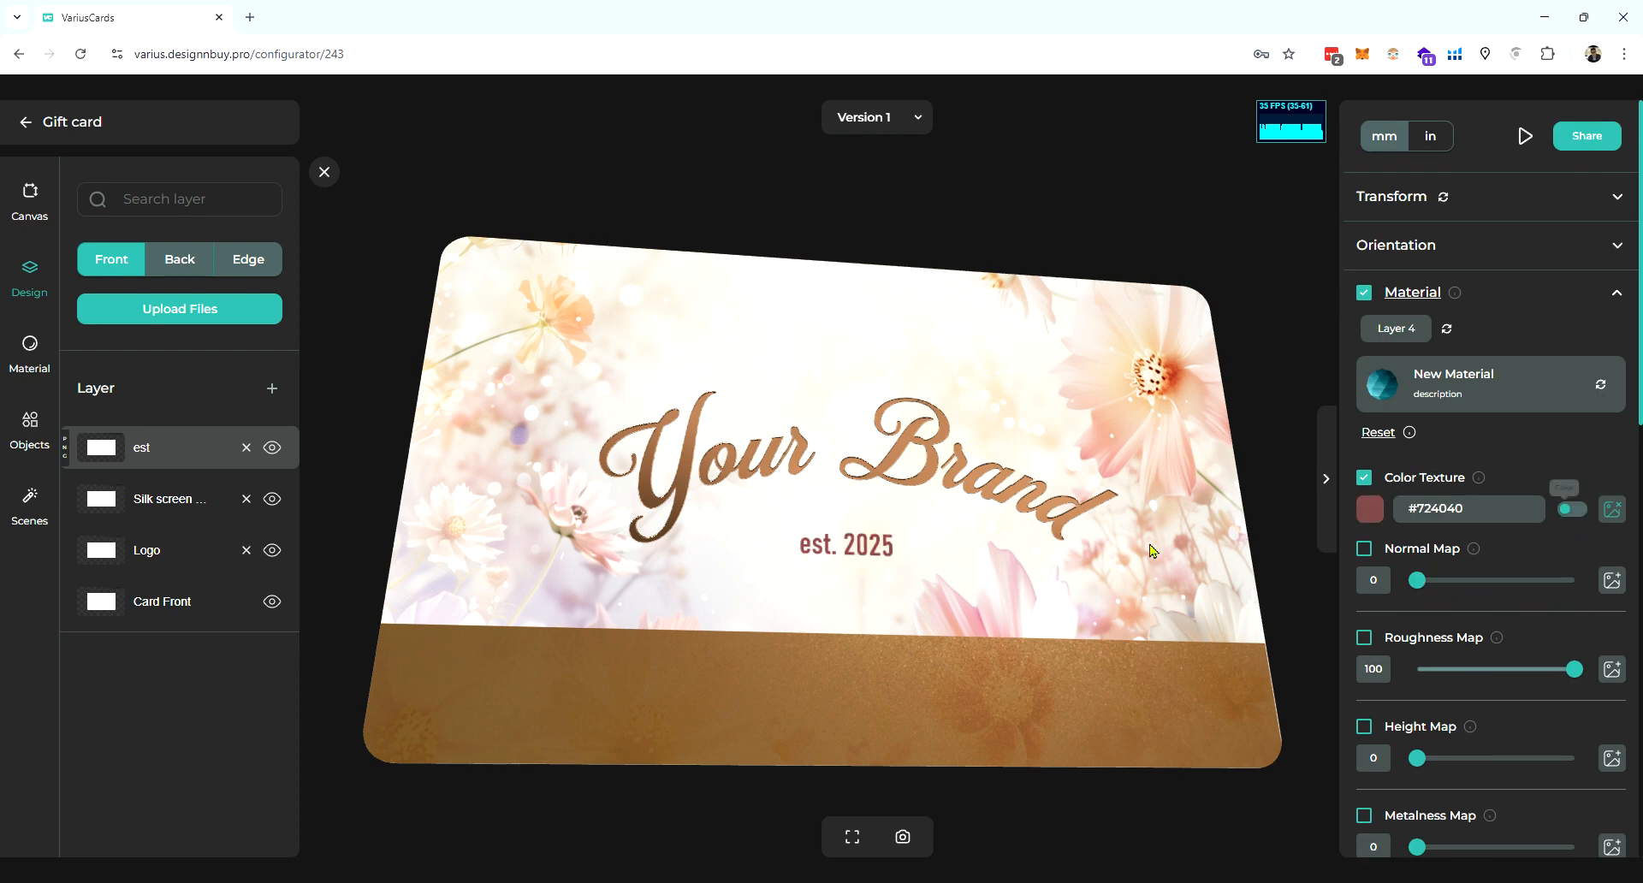
{"action": "scroll", "coordinate": [931, 579], "scroll_direction": "up", "scroll_amount": 5}
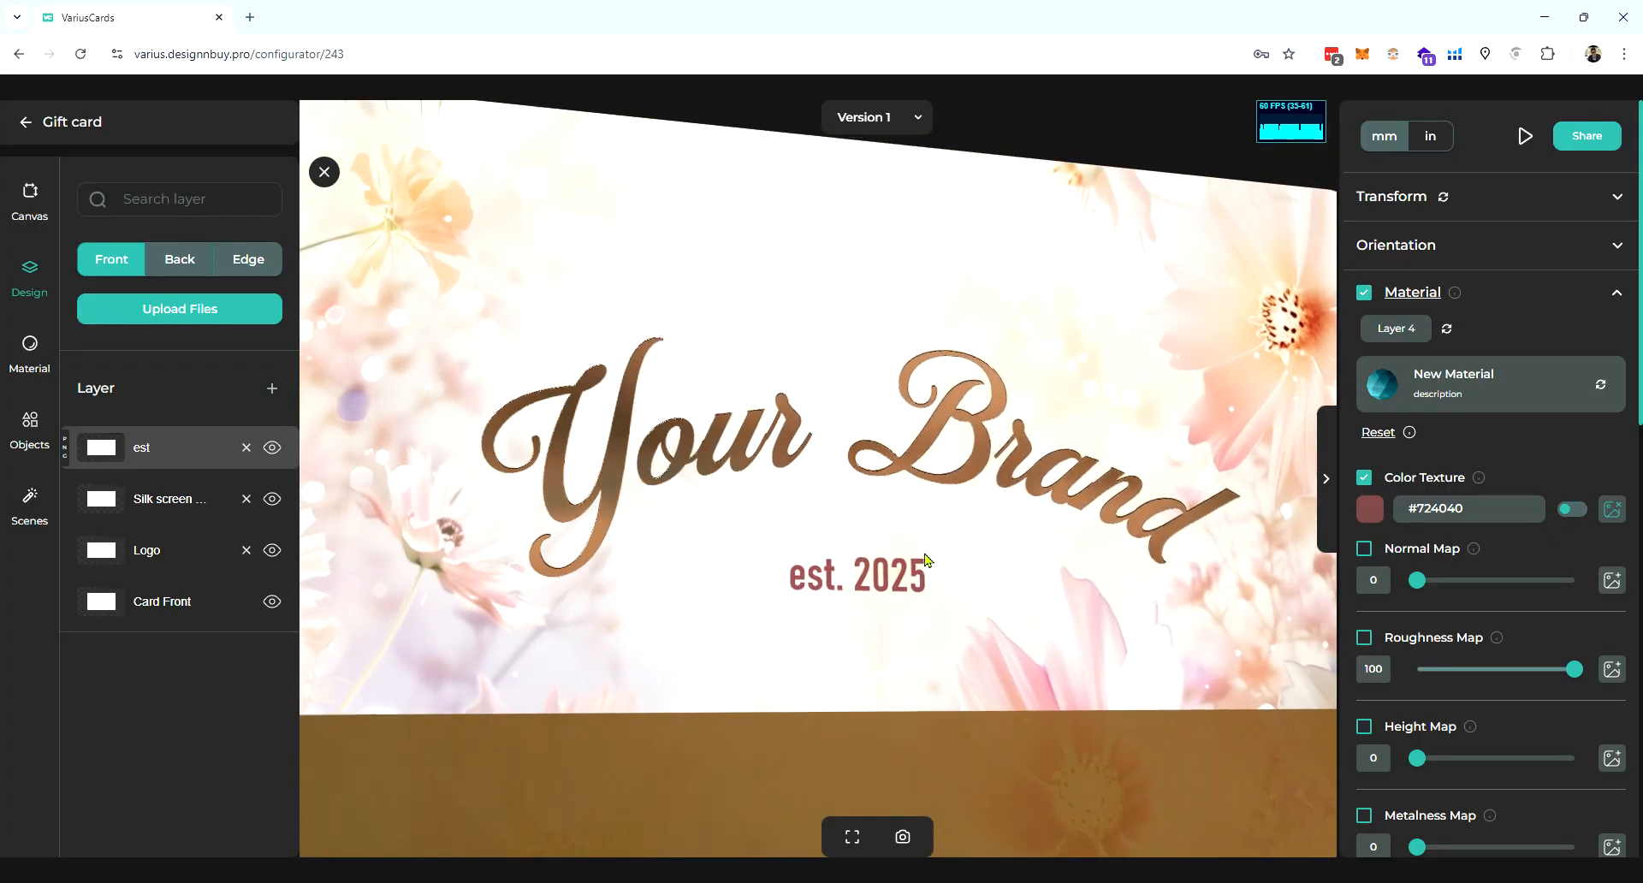
{"action": "left_click_drag", "start_coordinate": [988, 588], "coordinate": [978, 568]}
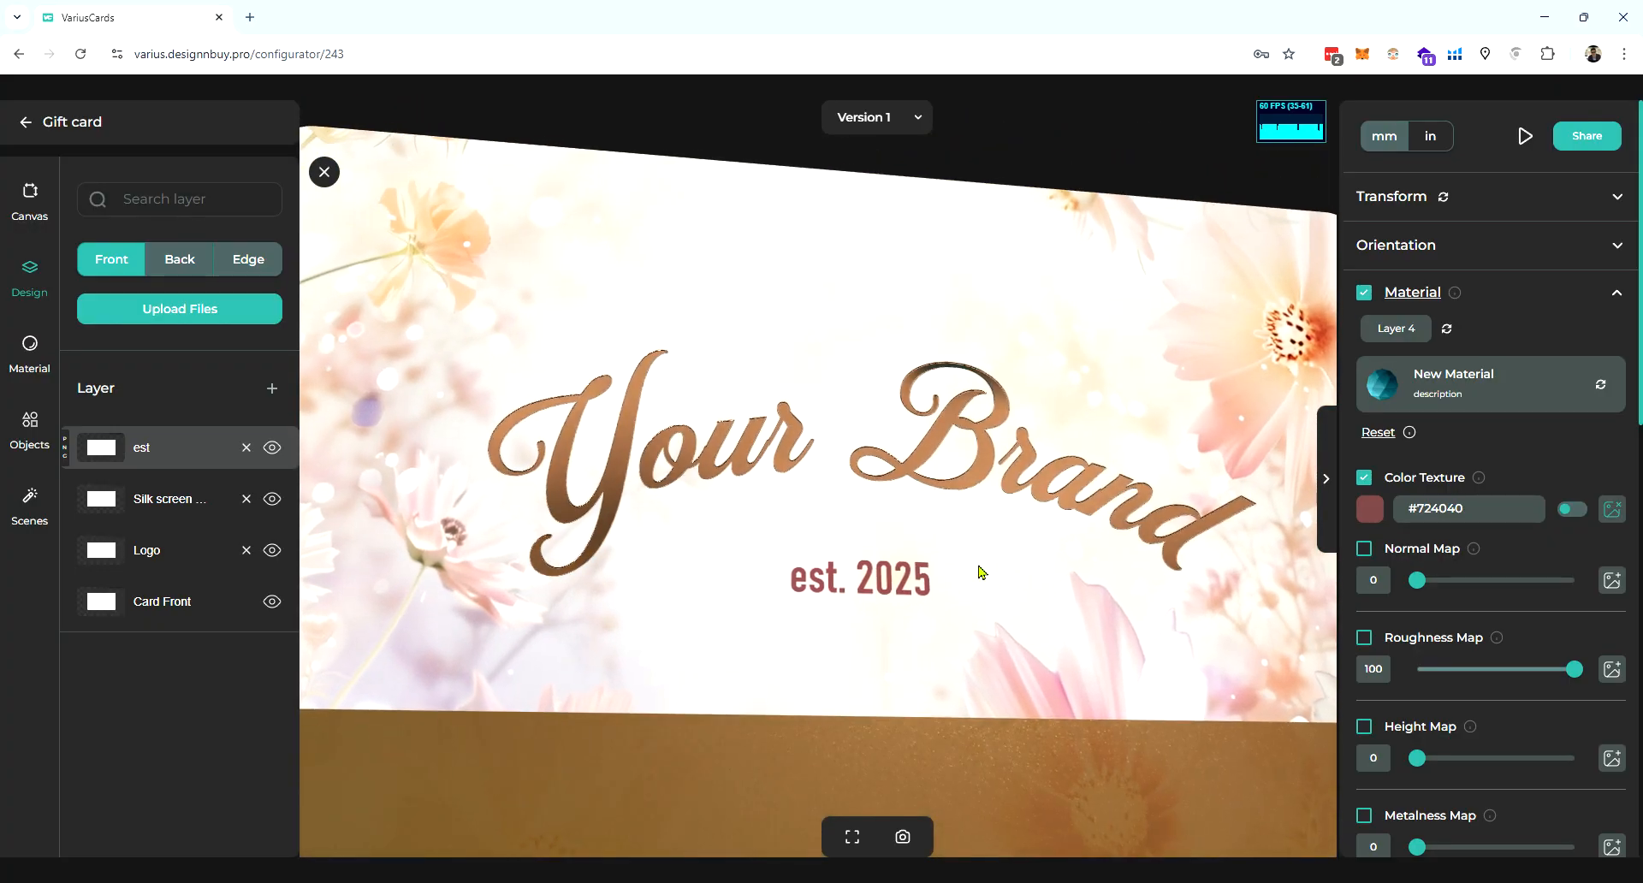
{"action": "left_click_drag", "start_coordinate": [1496, 588], "coordinate": [1527, 537]}
{"action": "left_click_drag", "start_coordinate": [1537, 669], "coordinate": [1508, 613]}
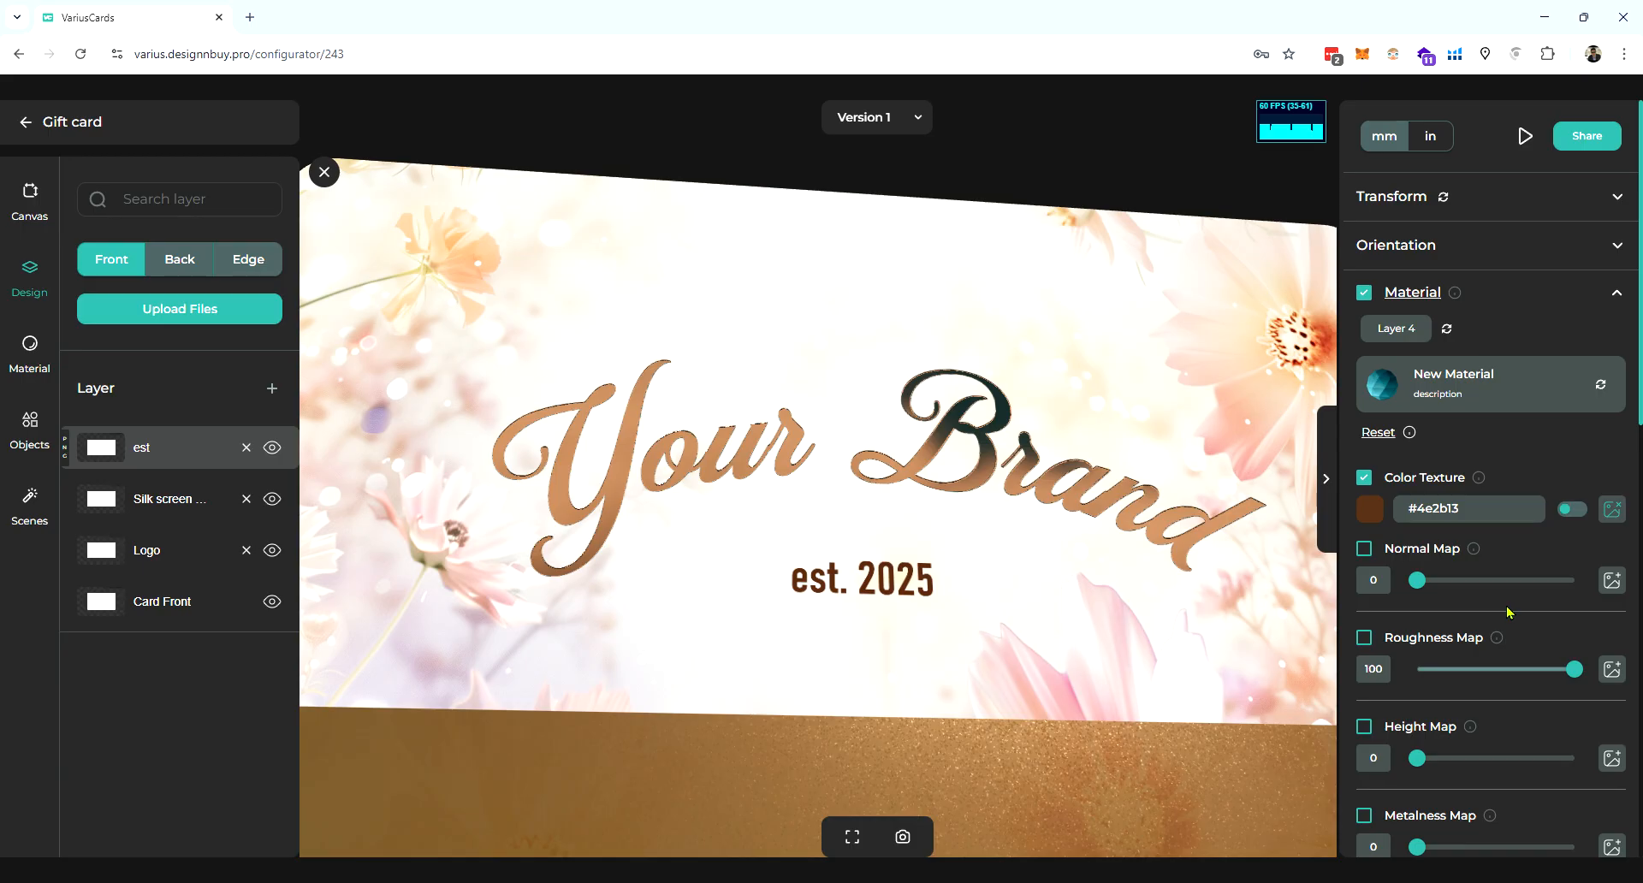
{"action": "left_click_drag", "start_coordinate": [1163, 570], "coordinate": [1030, 635]}
{"action": "scroll", "coordinate": [1030, 631], "scroll_direction": "down", "scroll_amount": 7}
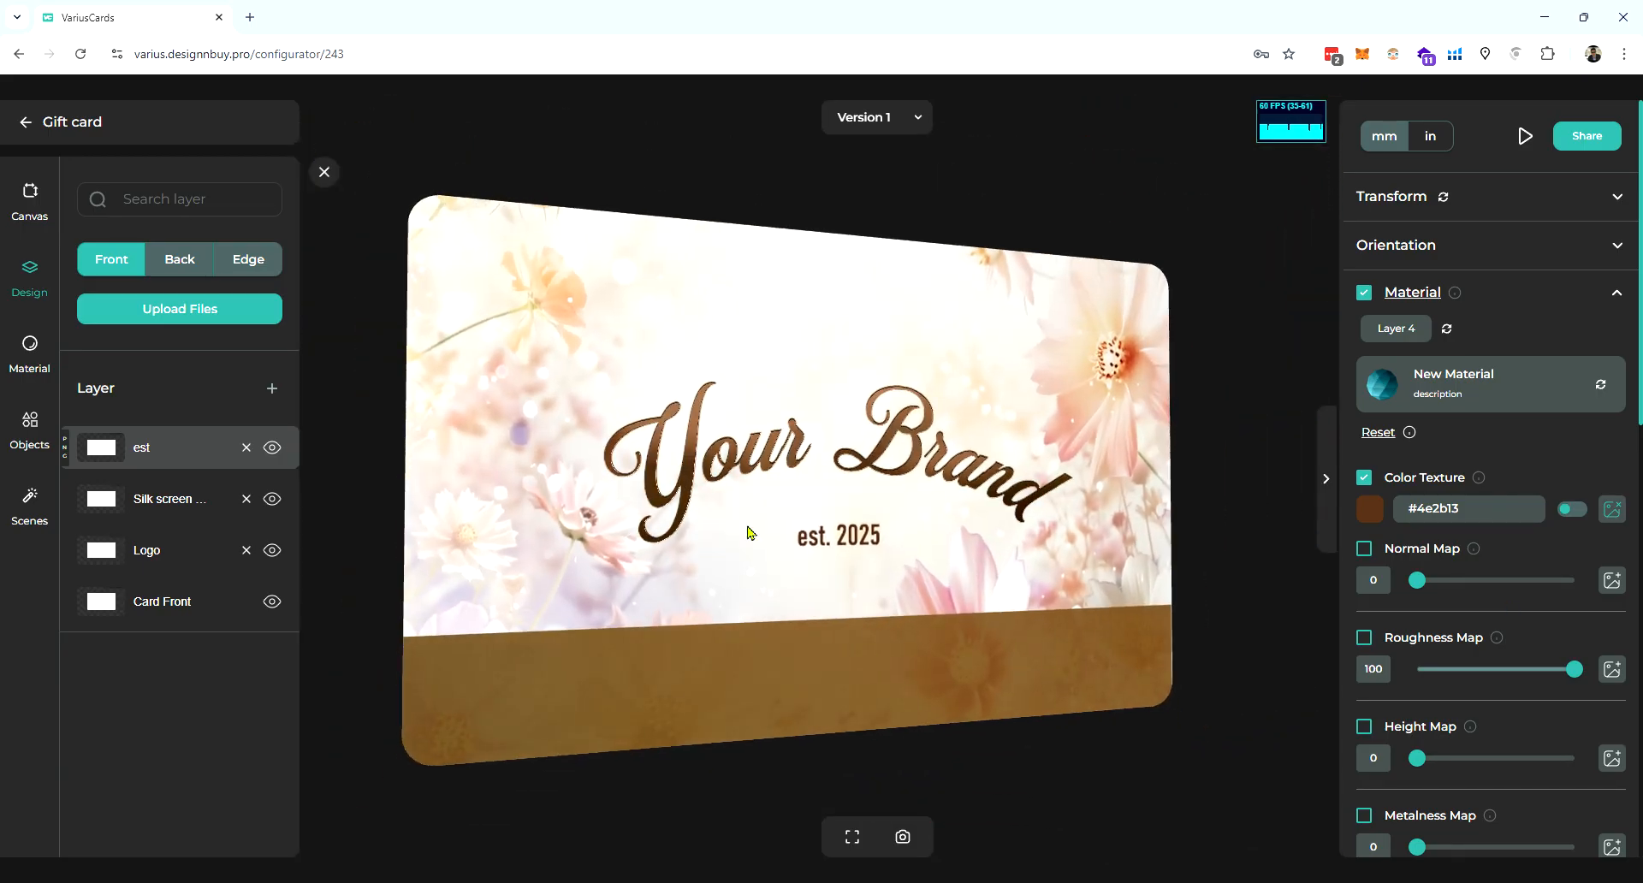
- Add a fifth layer named "loyalty card" and load the "LOYALTY CARD" lettering as its alpha map
{"action": "left_click", "coordinate": [272, 387]}
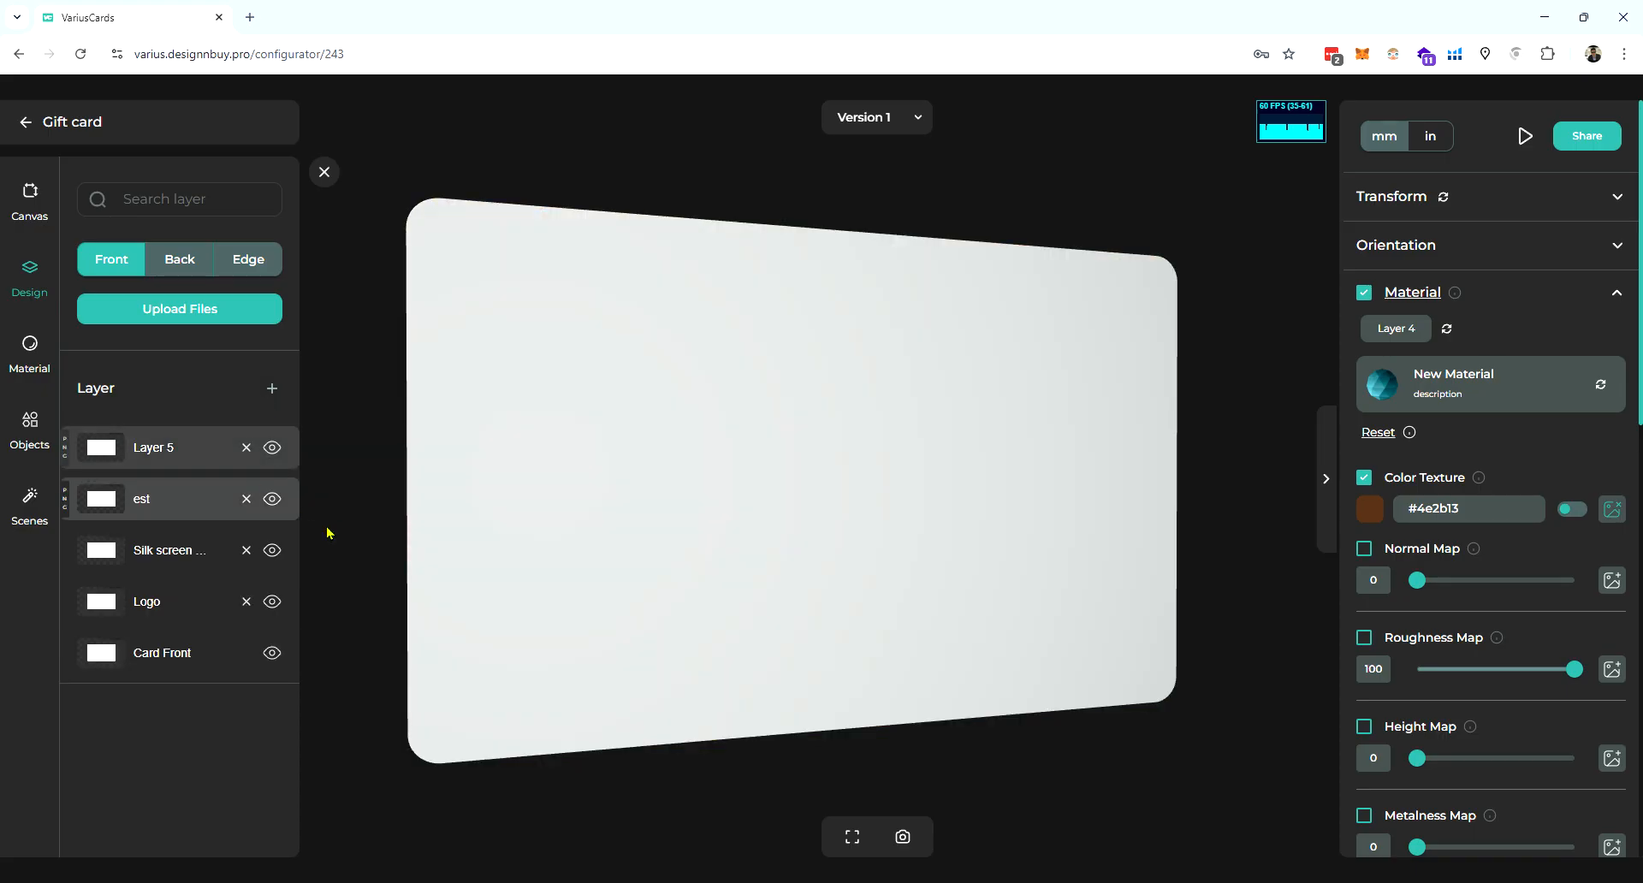
{"action": "left_click", "coordinate": [197, 465]}
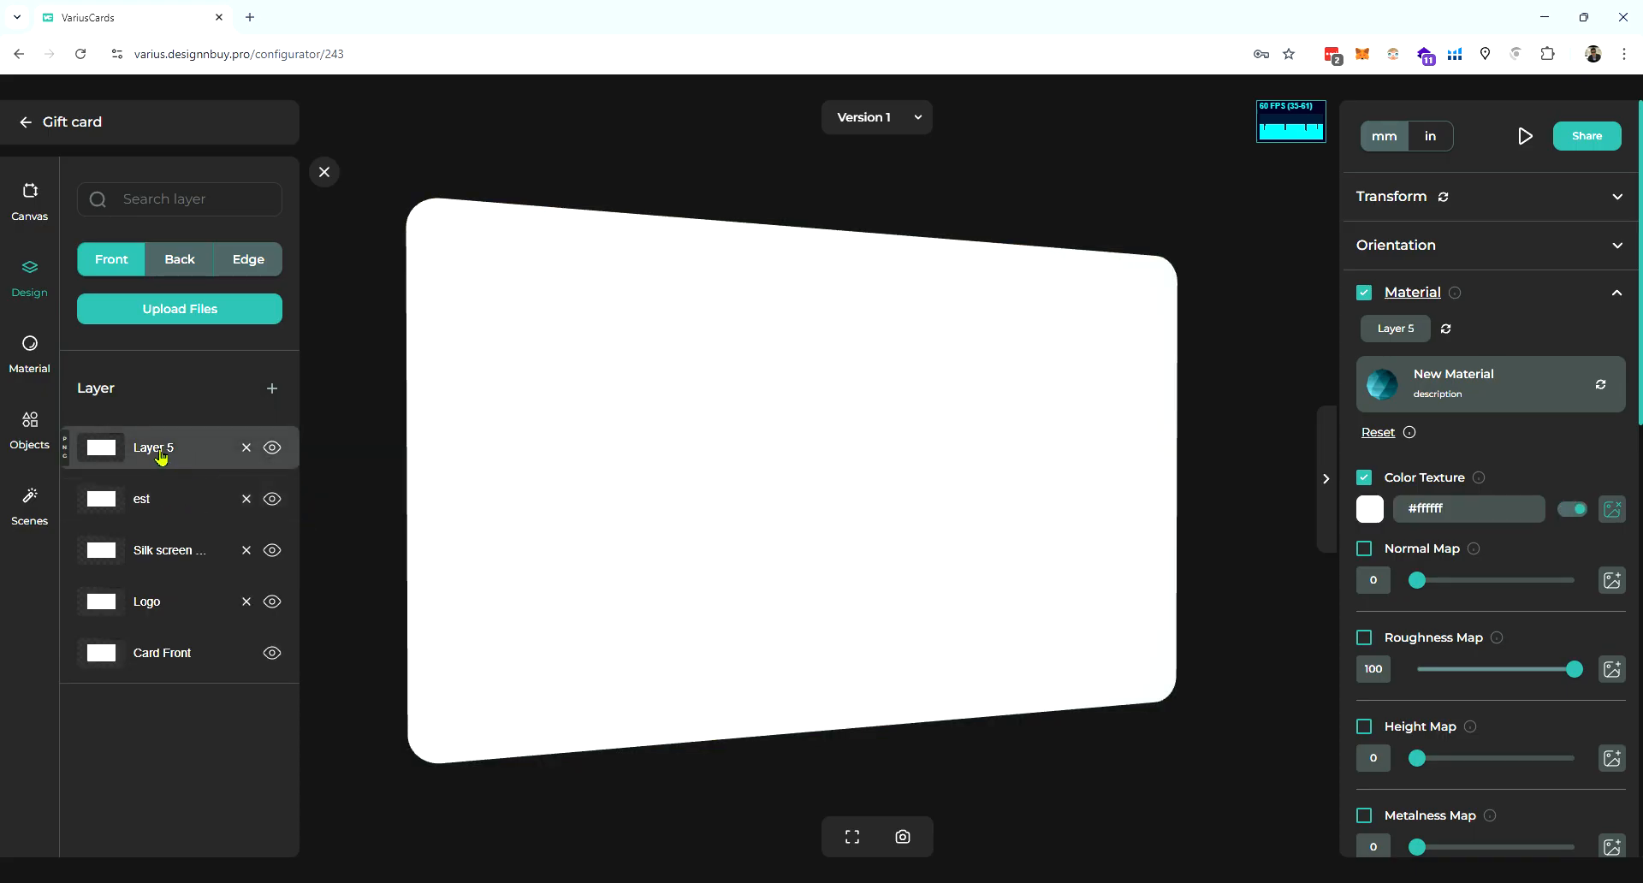
{"action": "double_click", "coordinate": [162, 453]}
{"action": "type", "text": "loyalty card"}
{"action": "key", "text": "Return"}
{"action": "scroll", "coordinate": [1542, 585], "scroll_direction": "down", "scroll_amount": 10}
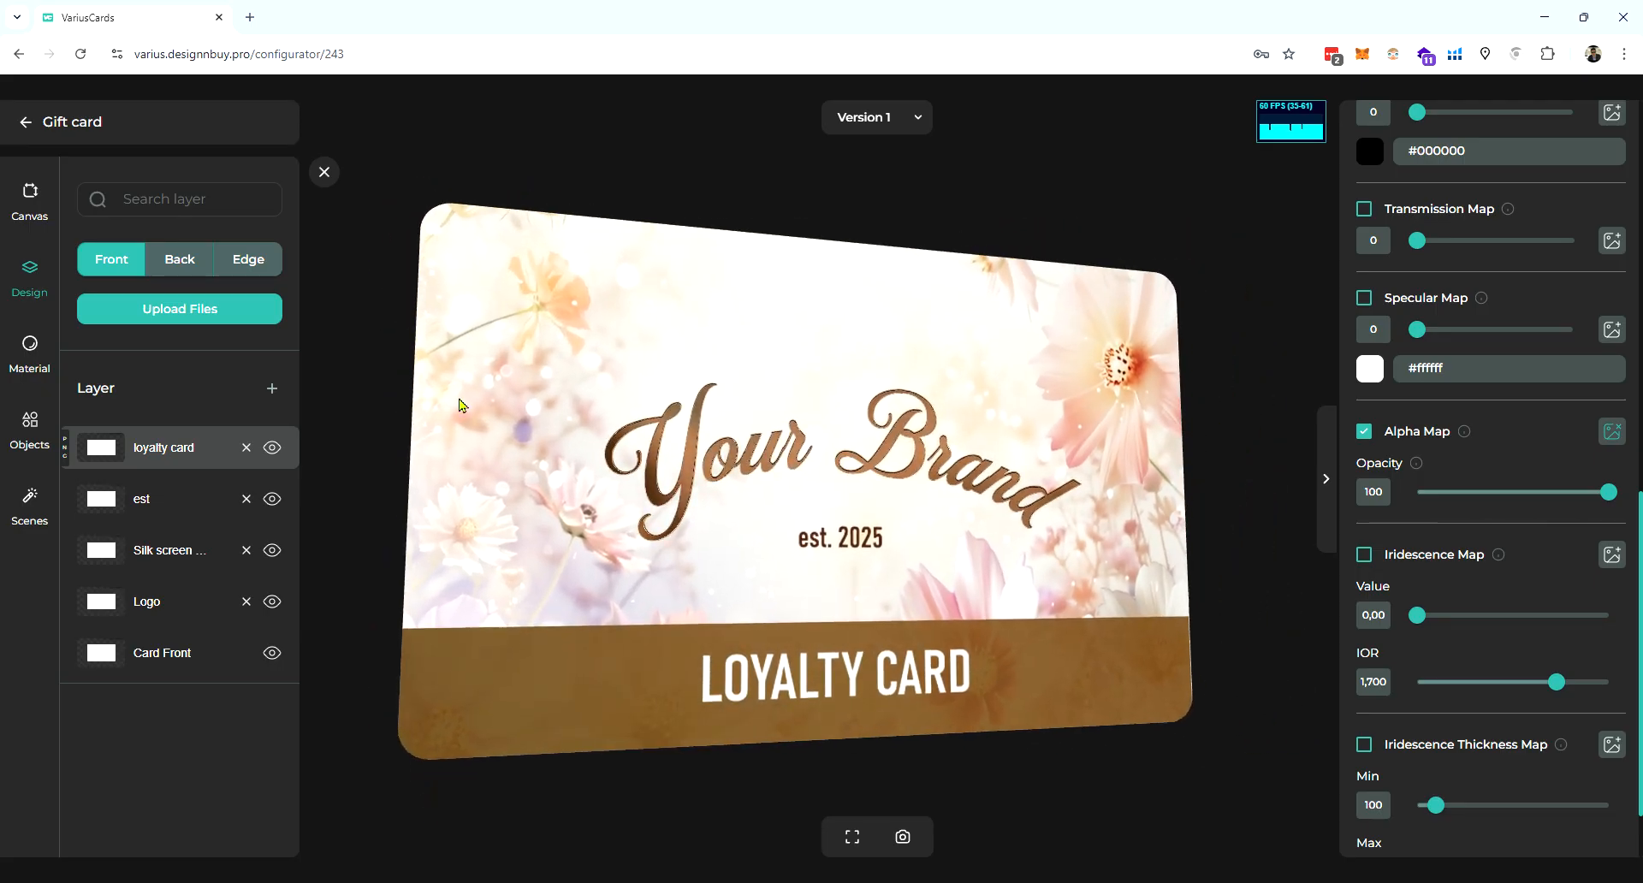
- Add a sixth layer above the loyalty card layer and rename it "glitter flowser"
{"action": "left_click", "coordinate": [272, 388]}
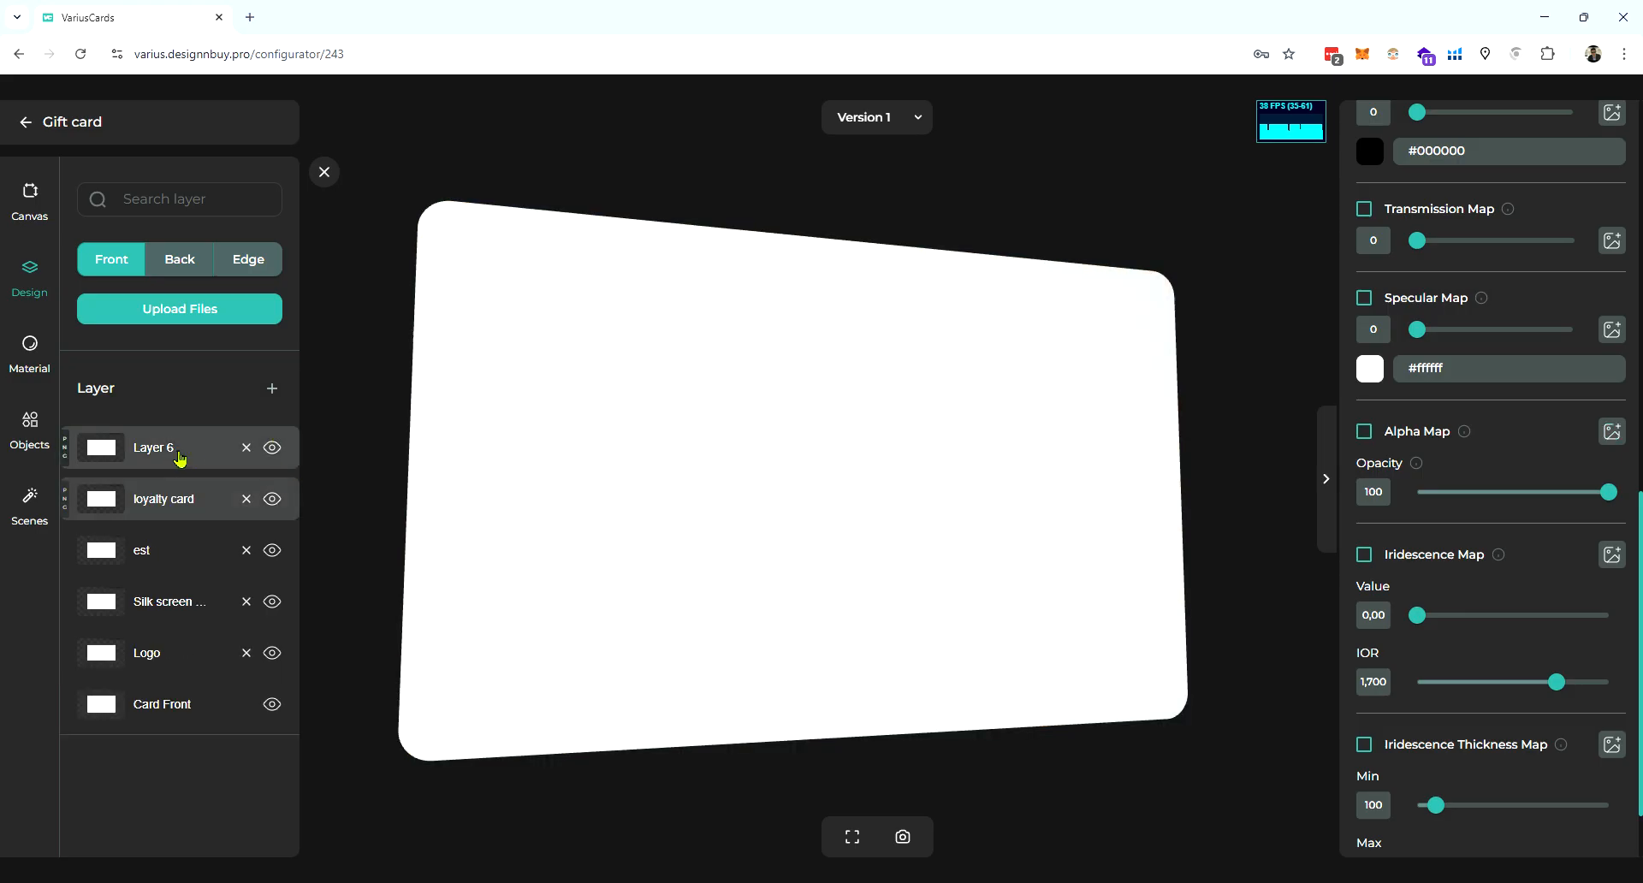
{"action": "double_click", "coordinate": [155, 451]}
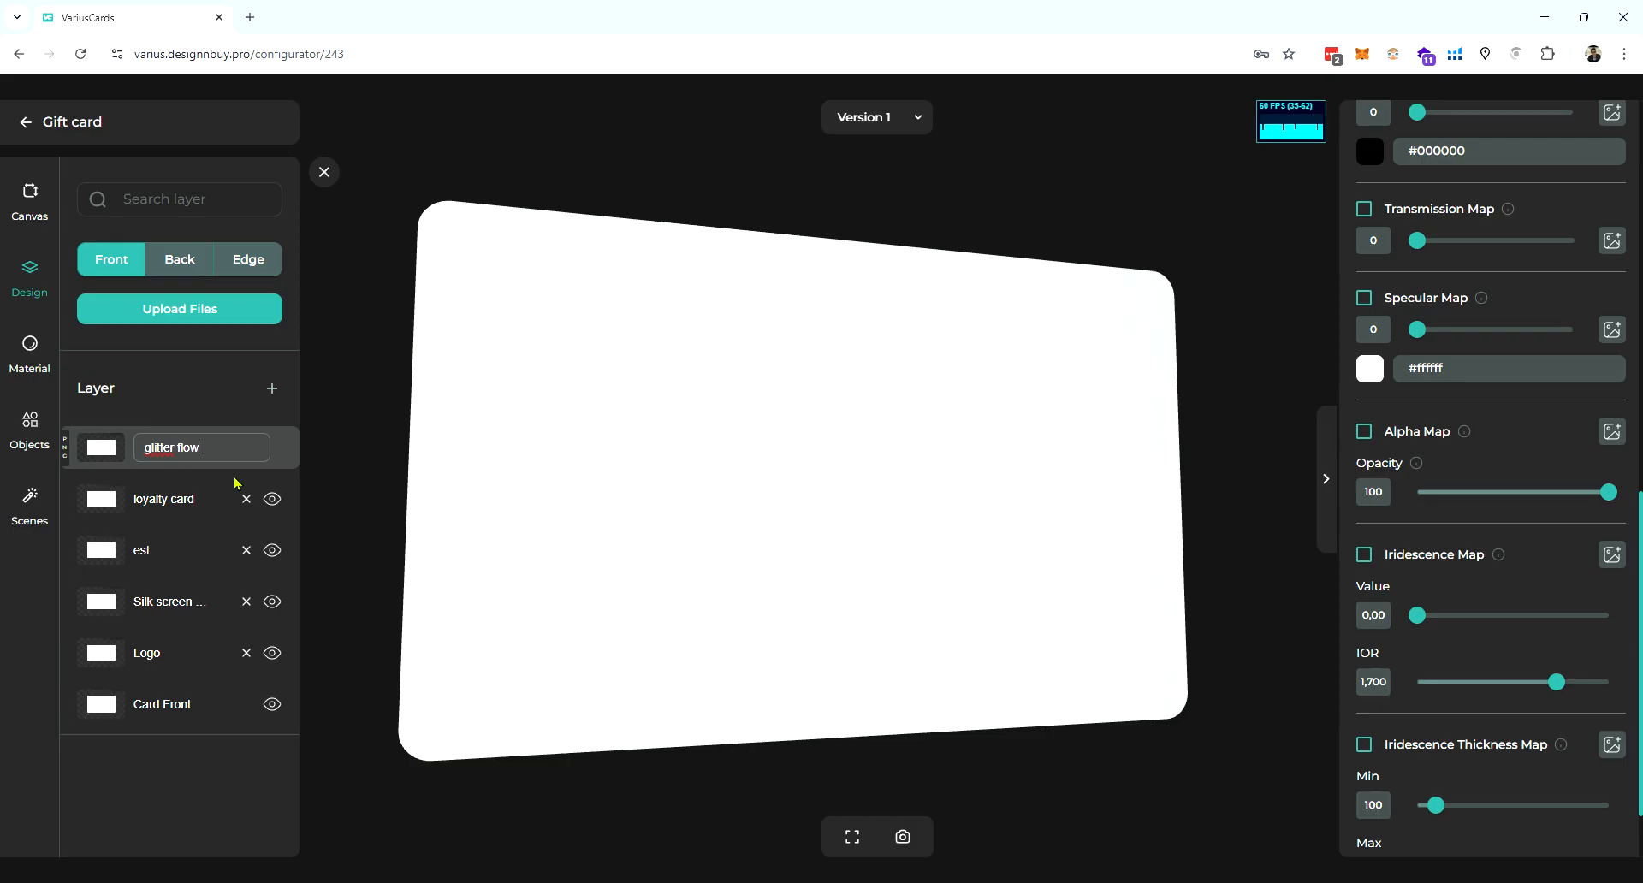
{"action": "key", "text": "Return"}
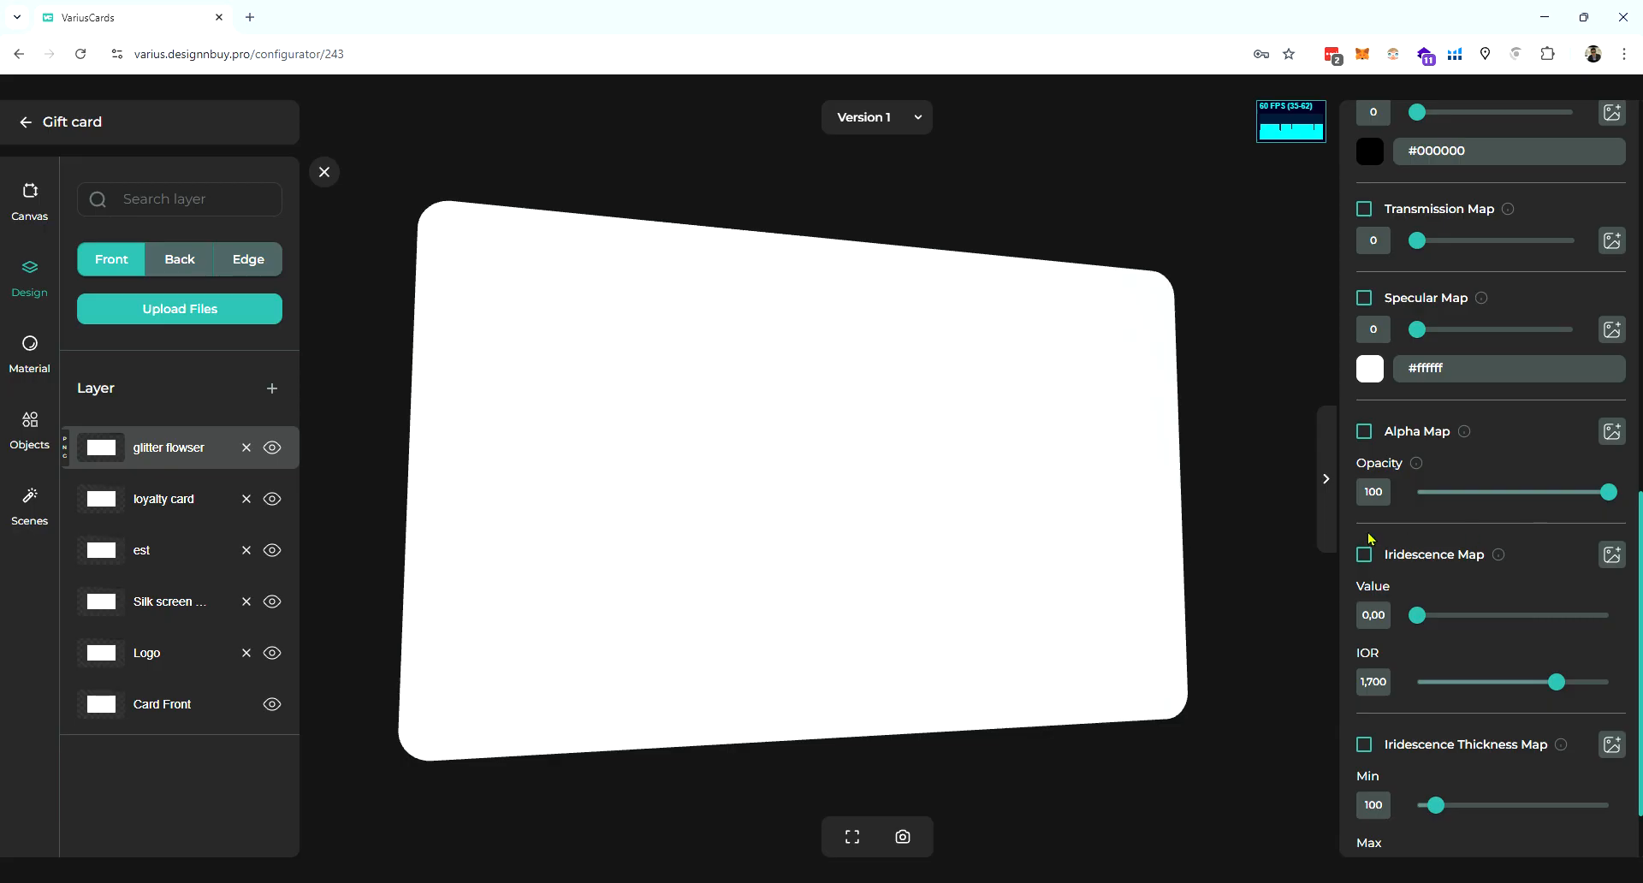
- Apply the Pyrisma T30-23 material from Merck Pigments to the glitter flower layer
{"action": "scroll", "coordinate": [1502, 523], "scroll_direction": "up", "scroll_amount": 6}
{"action": "scroll", "coordinate": [1500, 521], "scroll_direction": "down", "scroll_amount": 7}
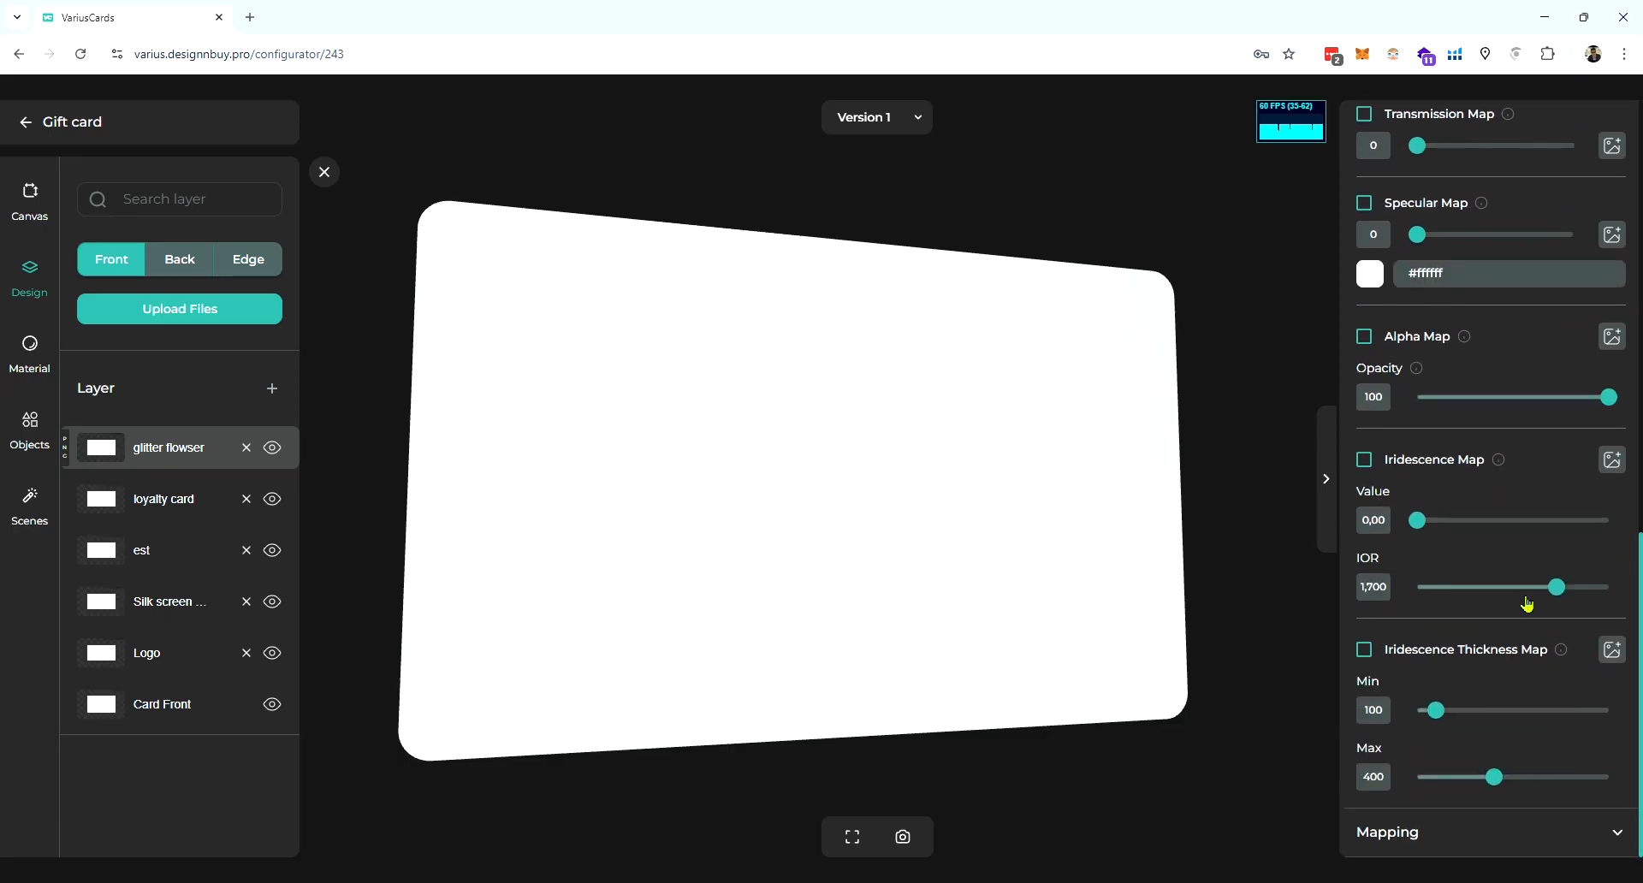
{"action": "scroll", "coordinate": [1426, 601], "scroll_direction": "up", "scroll_amount": 9}
{"action": "scroll", "coordinate": [1528, 604], "scroll_direction": "up", "scroll_amount": 3}
{"action": "left_click", "coordinate": [1417, 298]}
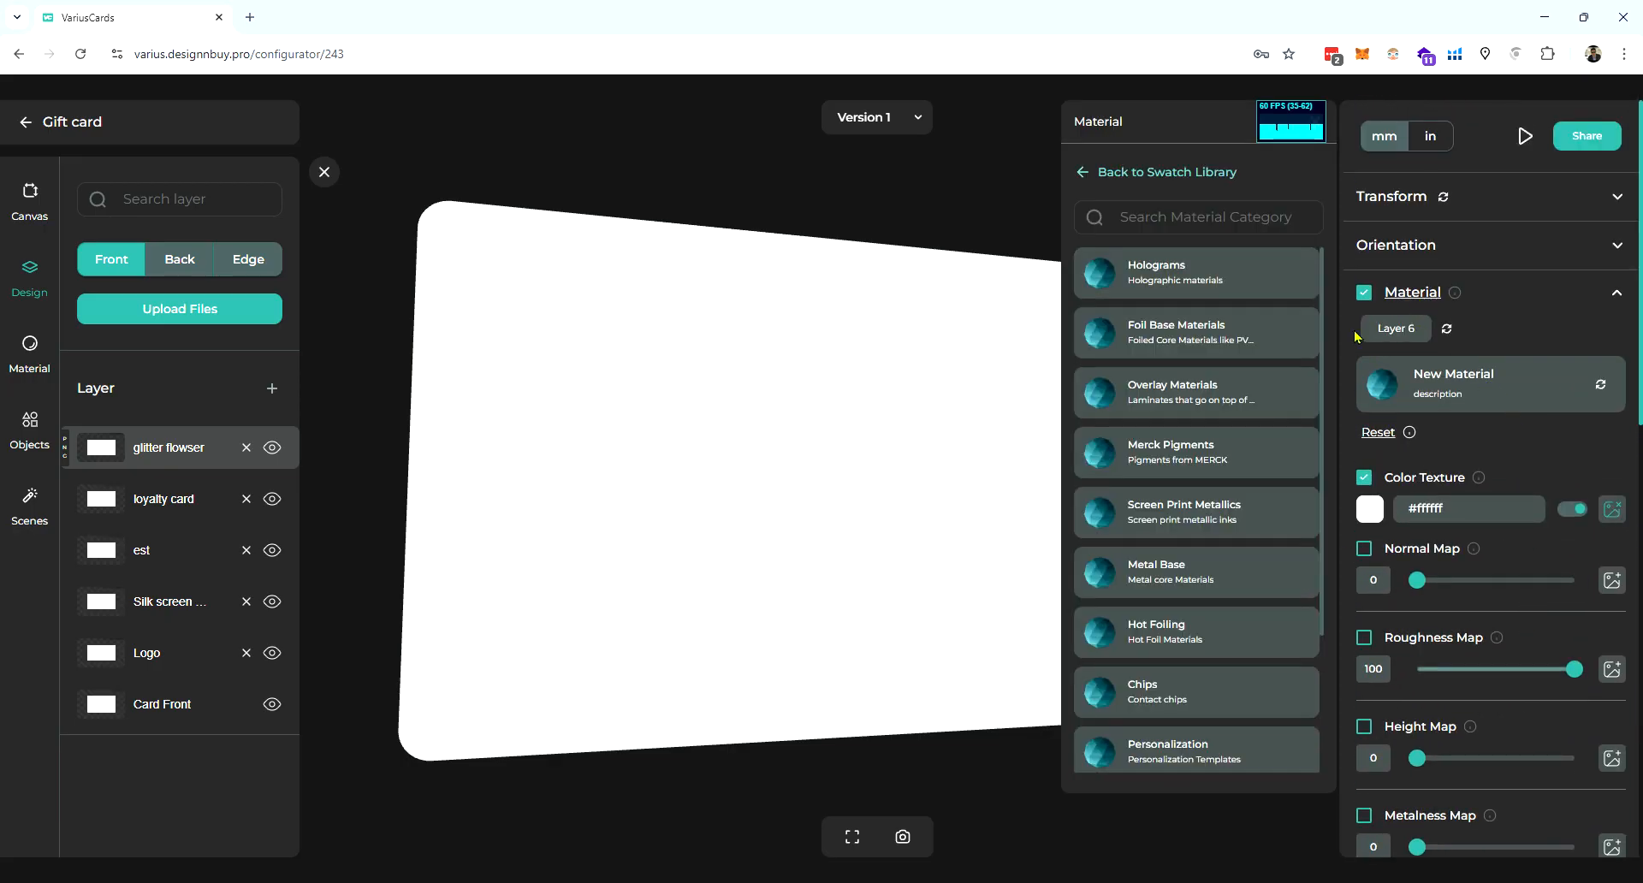
{"action": "left_click", "coordinate": [1203, 458]}
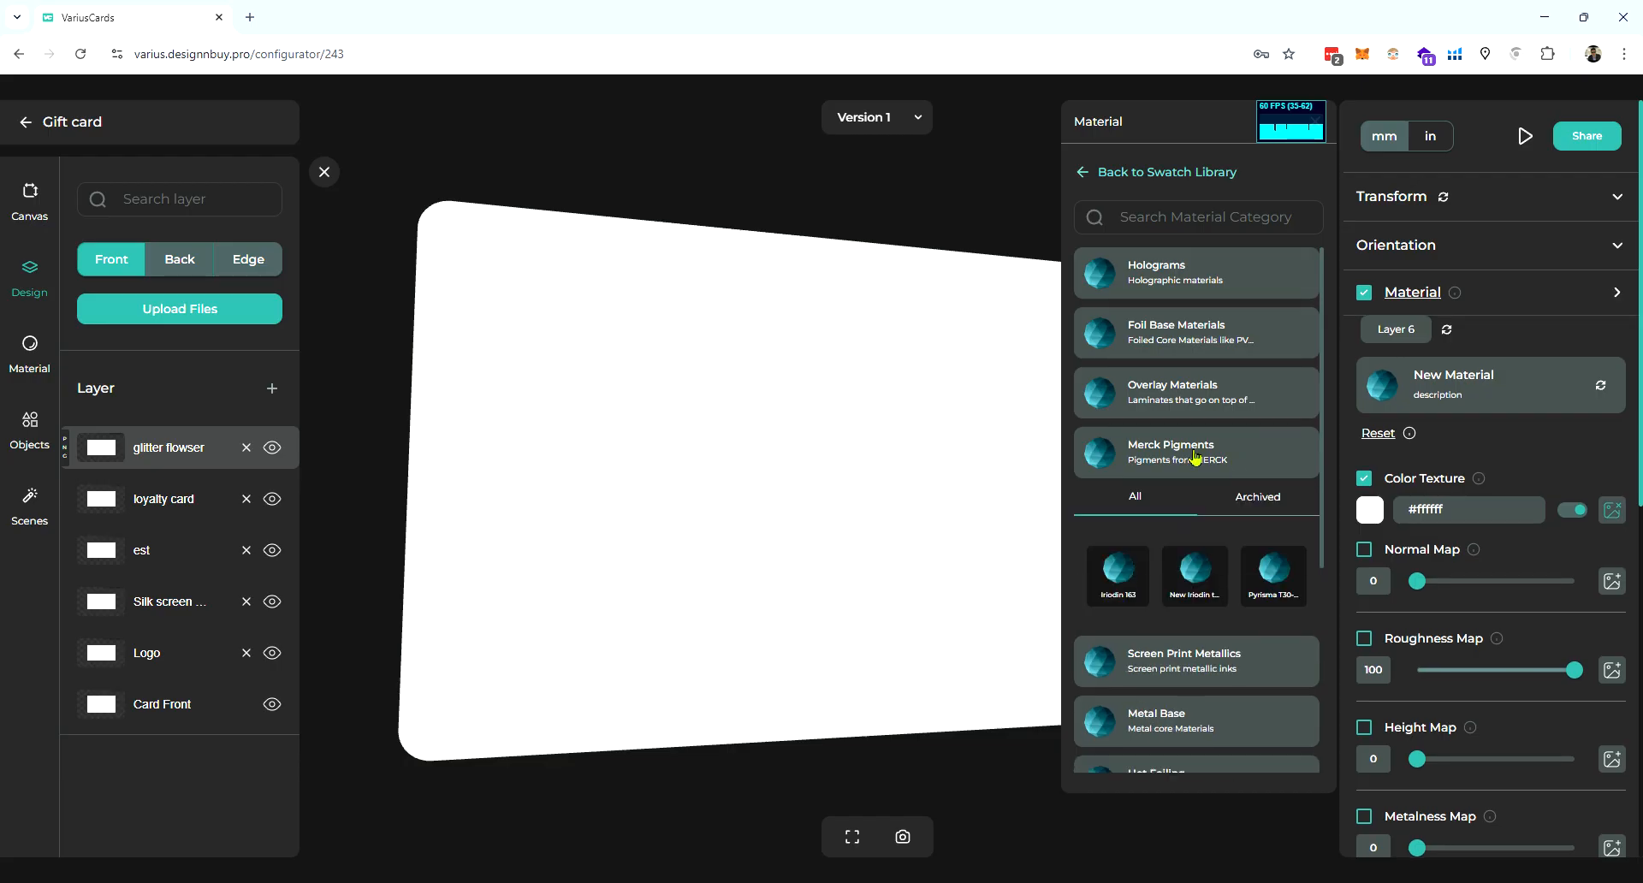
{"action": "left_click", "coordinate": [1273, 571]}
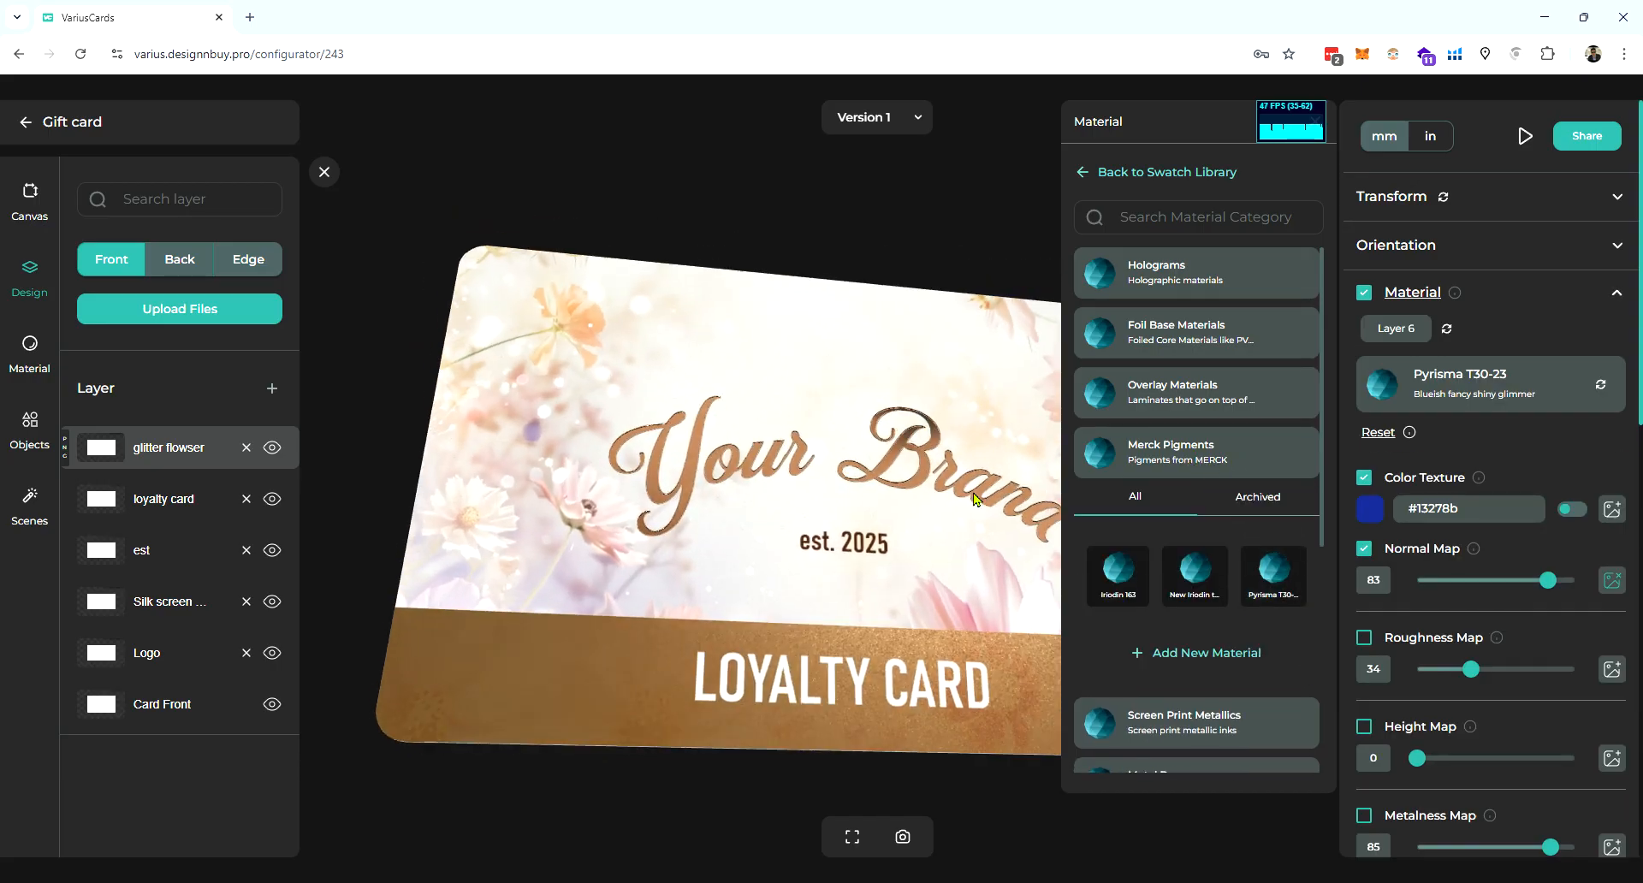
{"action": "left_click", "coordinate": [887, 516]}
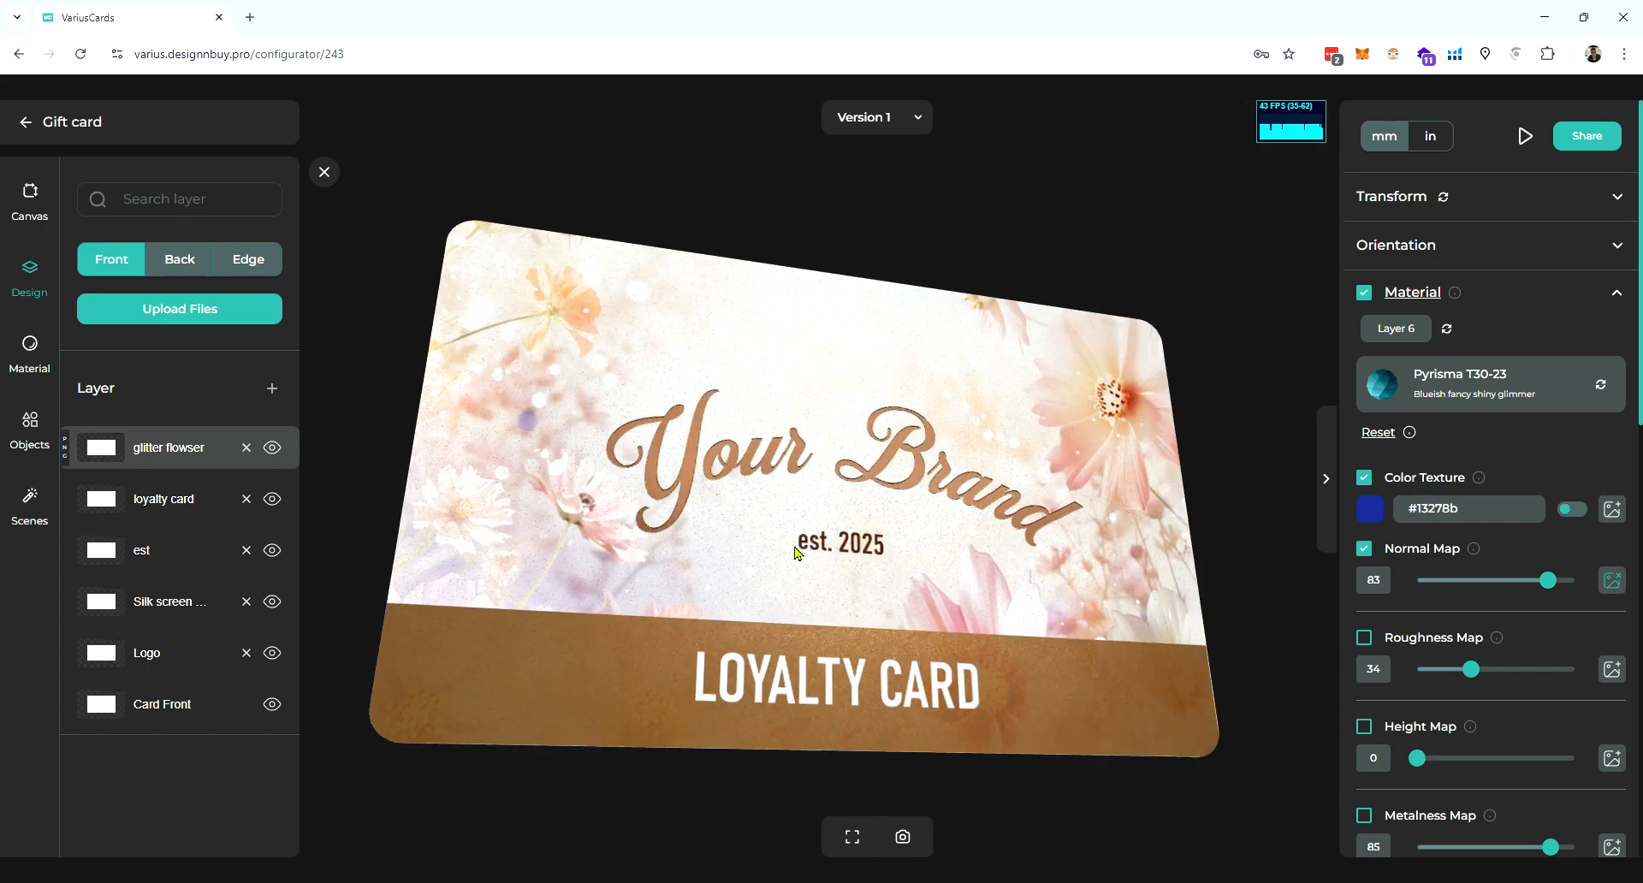
- Replace the glitter flower layer's alpha map with the floral ornament artwork that frames the logo
{"action": "scroll", "coordinate": [958, 539], "scroll_direction": "up", "scroll_amount": 6}
{"action": "scroll", "coordinate": [1027, 561], "scroll_direction": "up", "scroll_amount": 4}
{"action": "left_click_drag", "start_coordinate": [1001, 543], "coordinate": [974, 585]}
{"action": "scroll", "coordinate": [1540, 556], "scroll_direction": "down", "scroll_amount": 10}
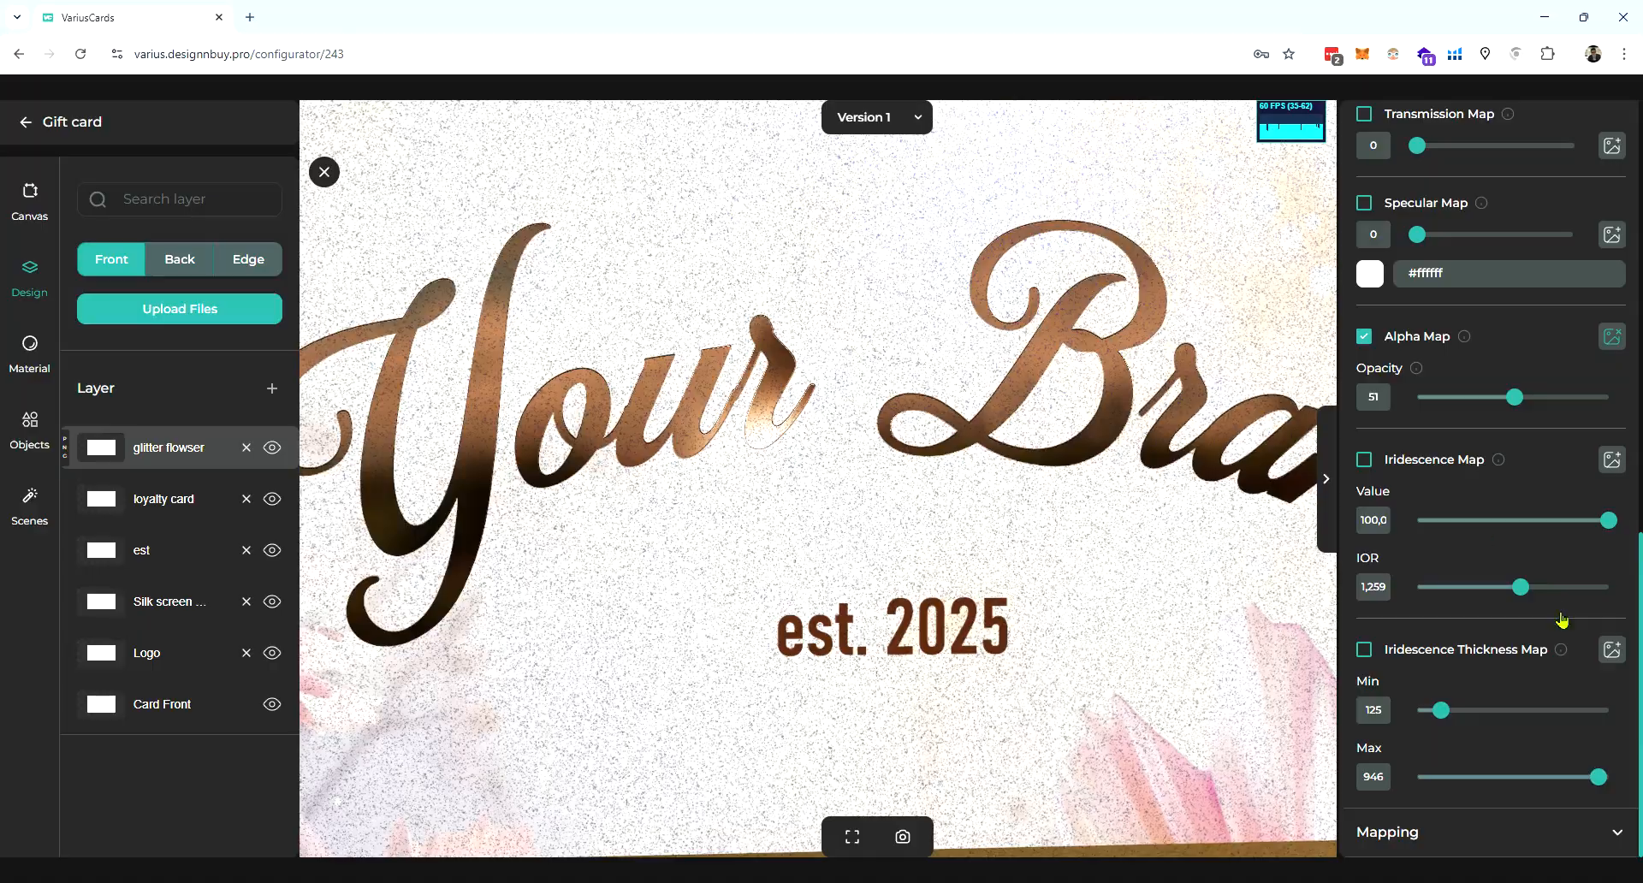
{"action": "left_click", "coordinate": [1614, 338]}
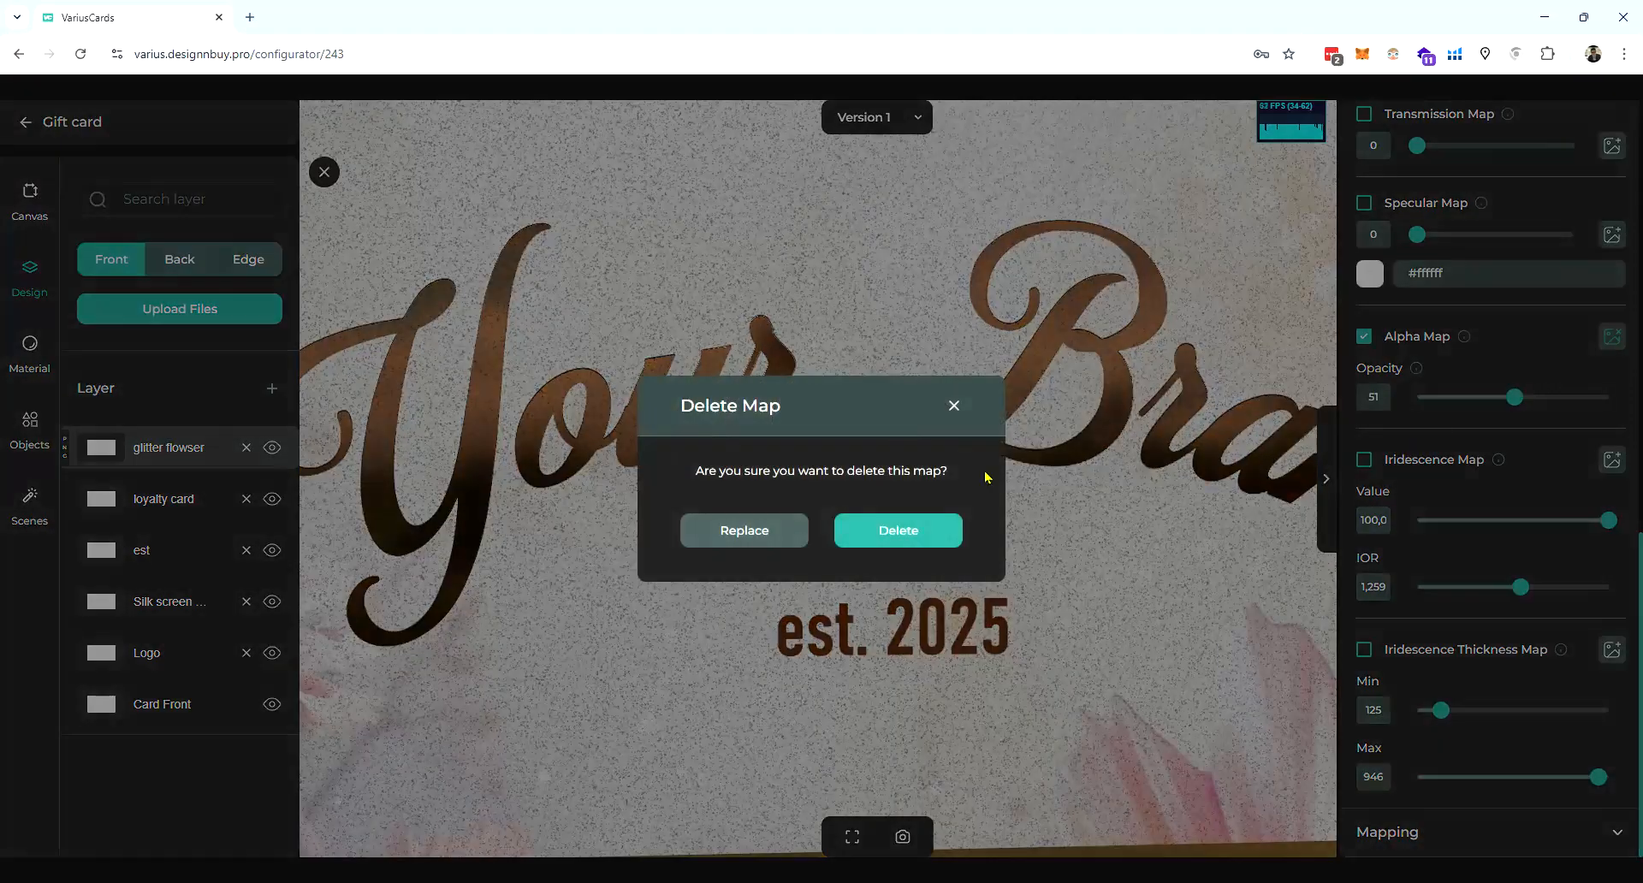
{"action": "left_click", "coordinate": [734, 527]}
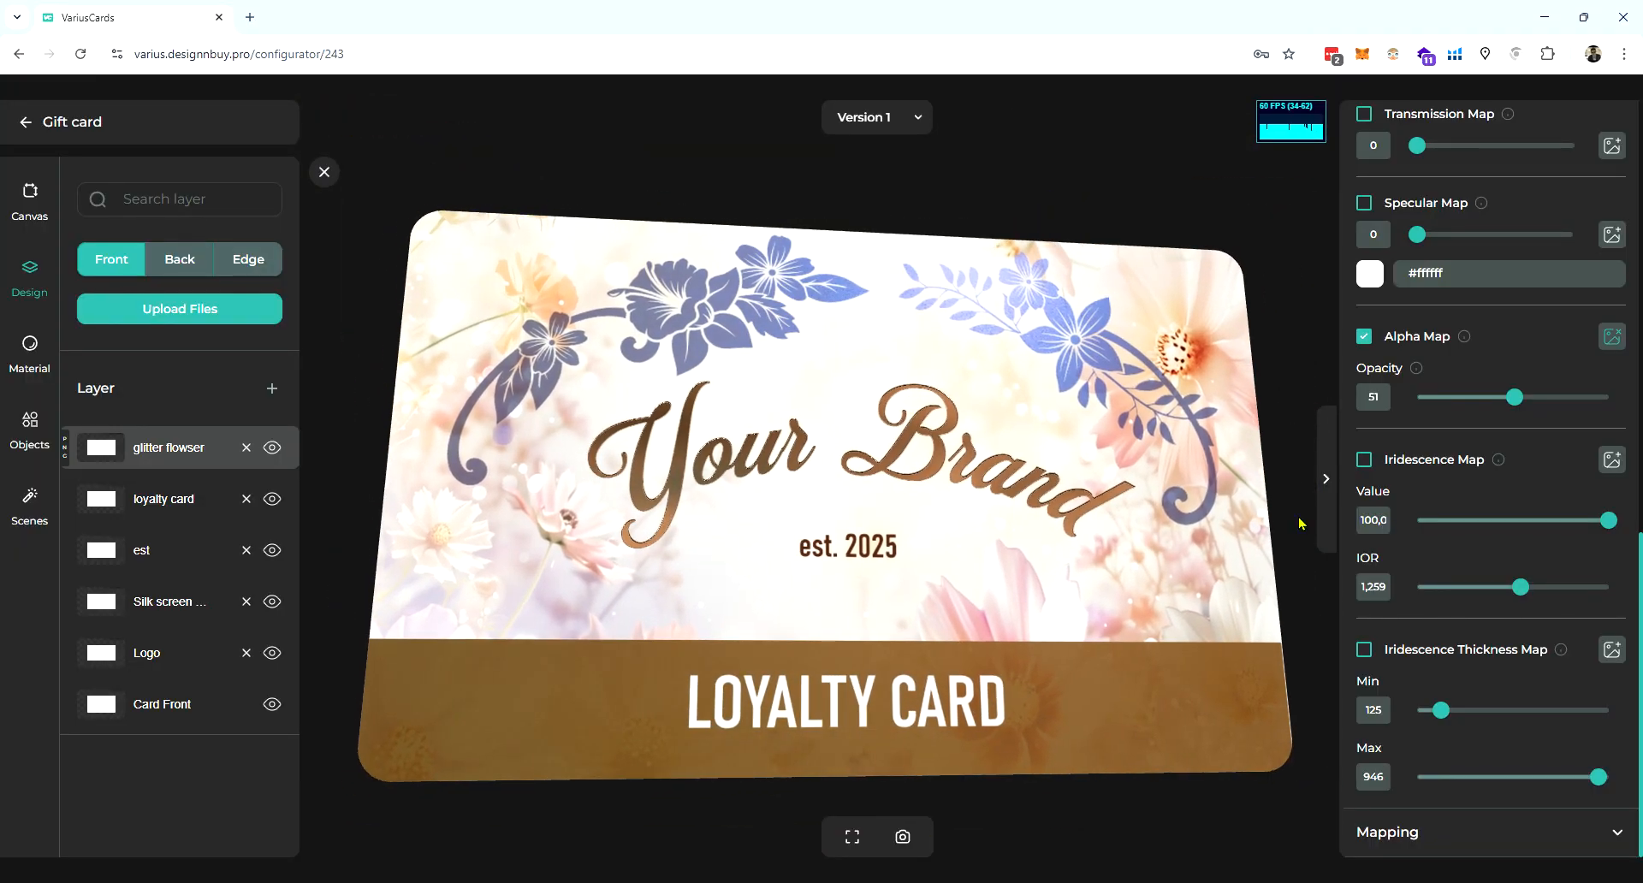
- Change the glitter flowers' colour to the light purple #ba7bc6
{"action": "scroll", "coordinate": [1481, 597], "scroll_direction": "up", "scroll_amount": 9}
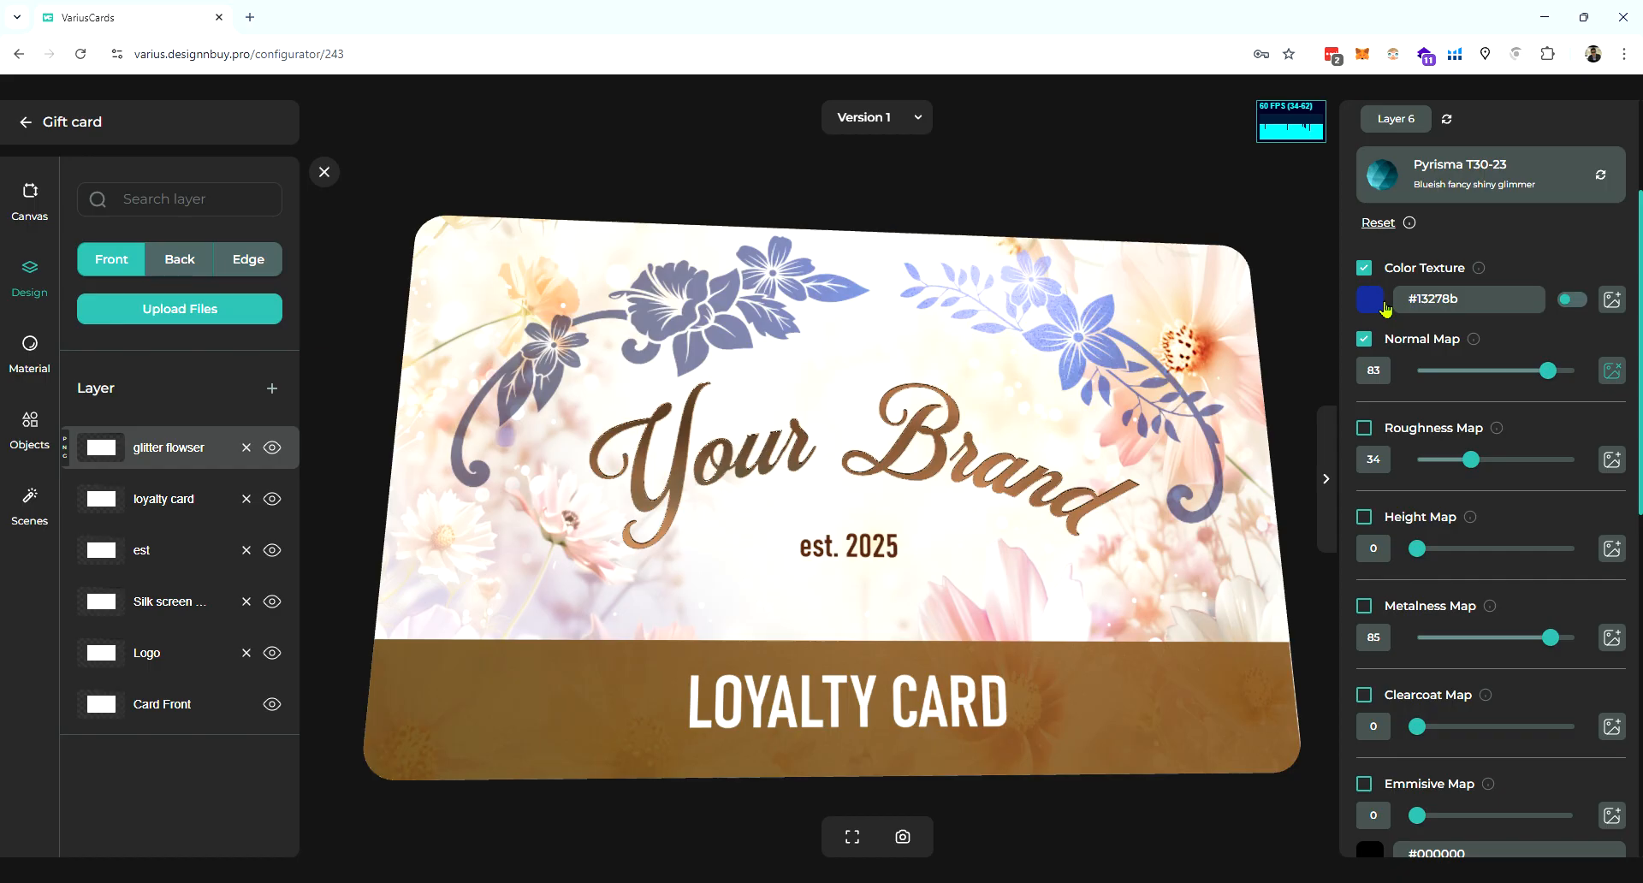
{"action": "left_click_drag", "start_coordinate": [1475, 456], "coordinate": [1455, 457]}
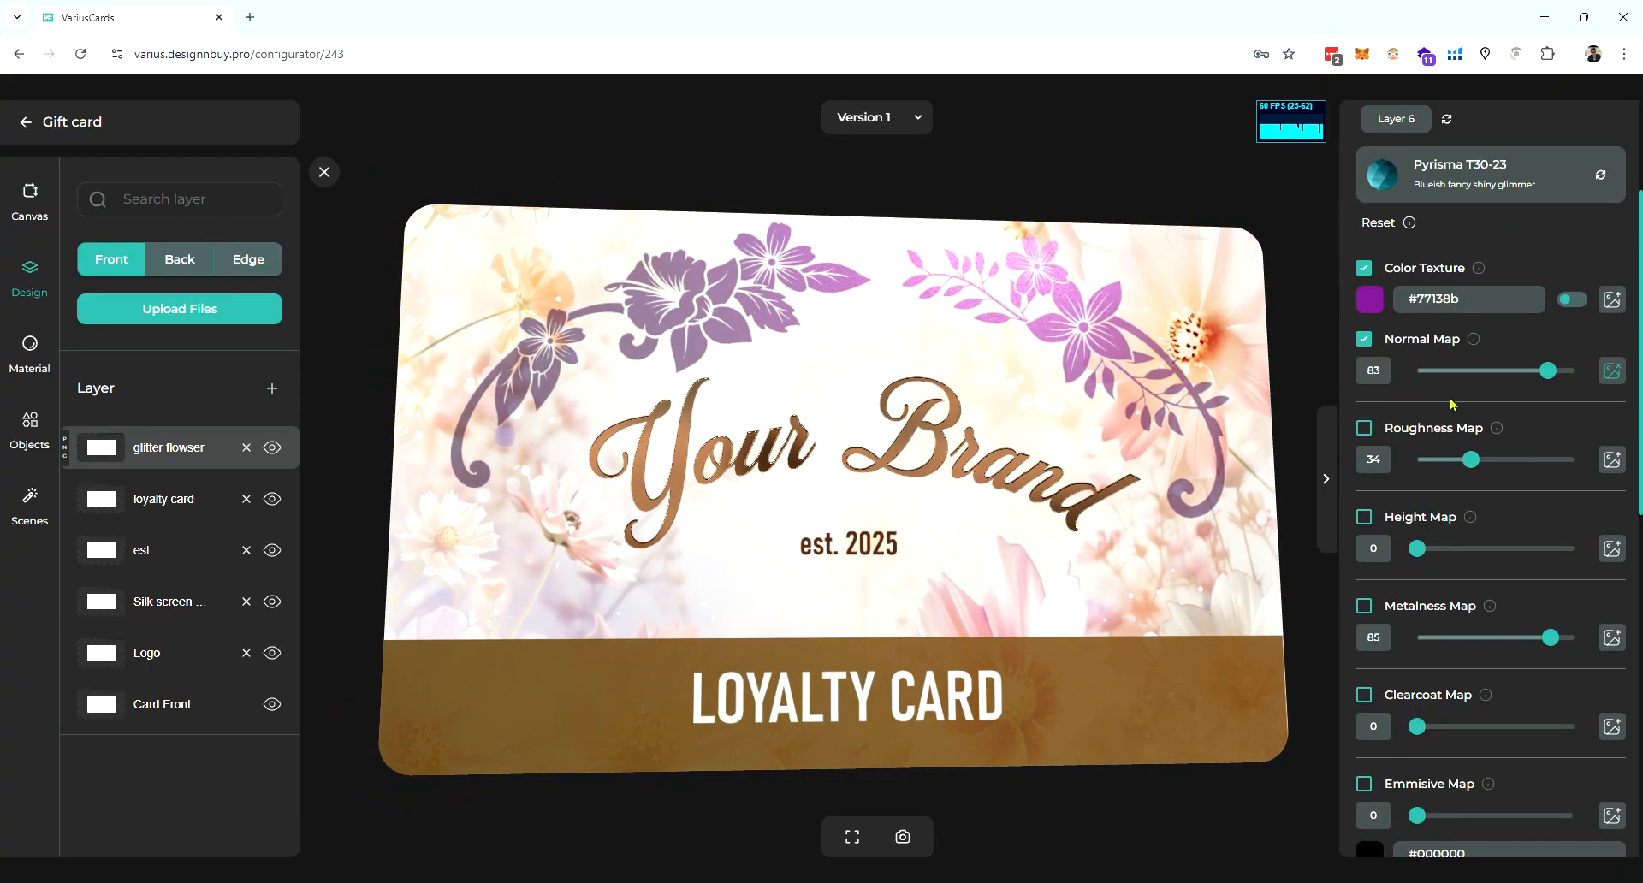
{"action": "left_click", "coordinate": [1463, 349]}
{"action": "left_click", "coordinate": [1445, 343]}
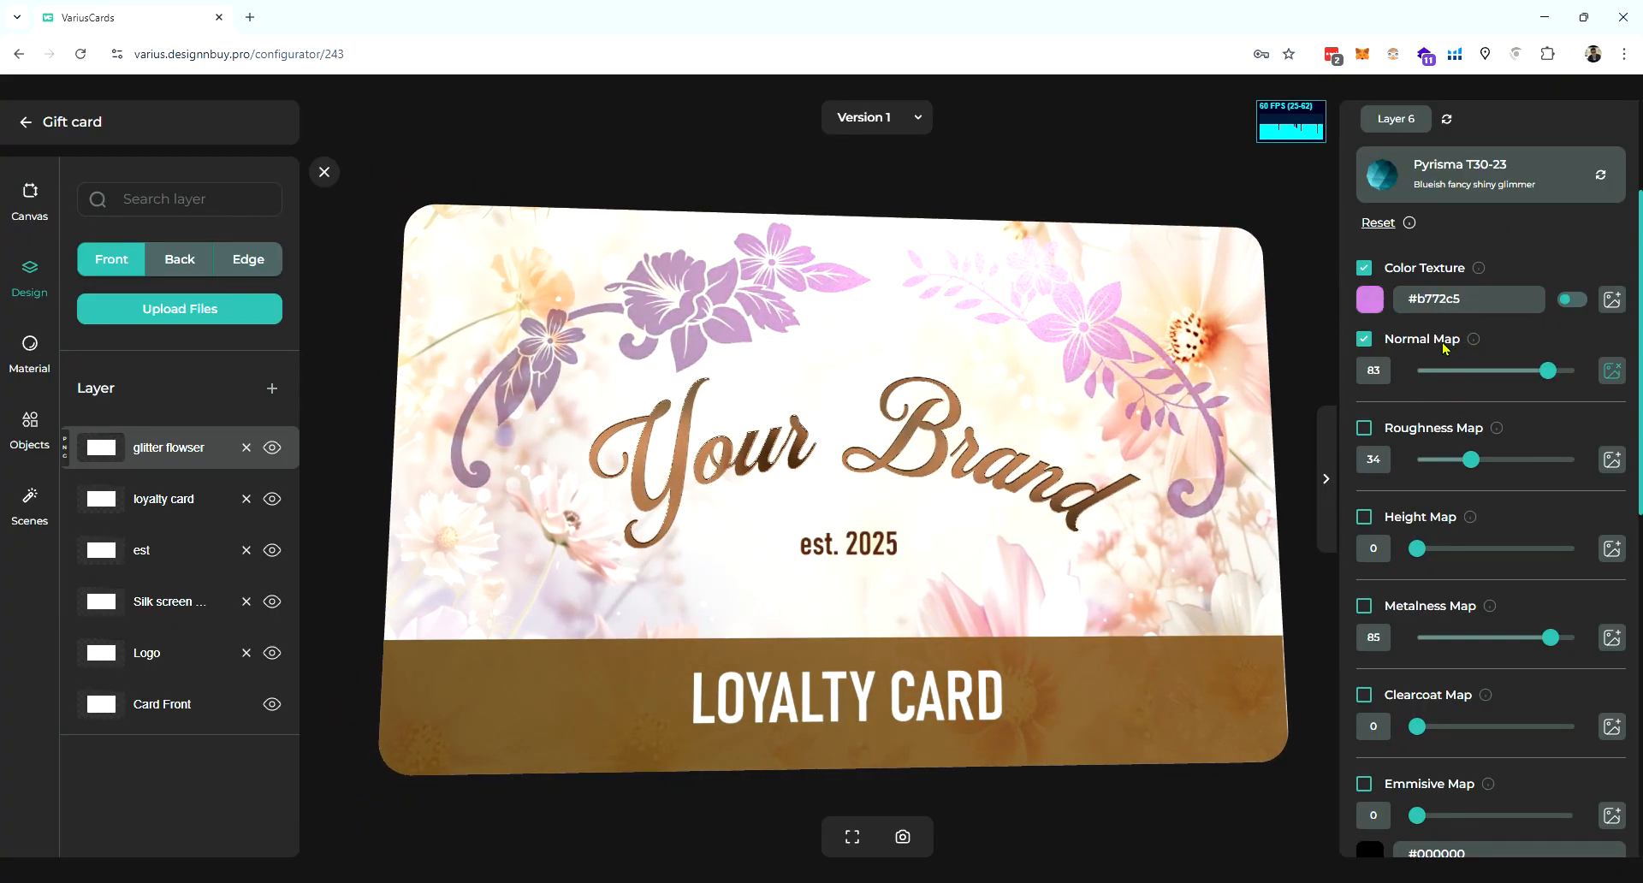
{"action": "left_click", "coordinate": [1442, 343]}
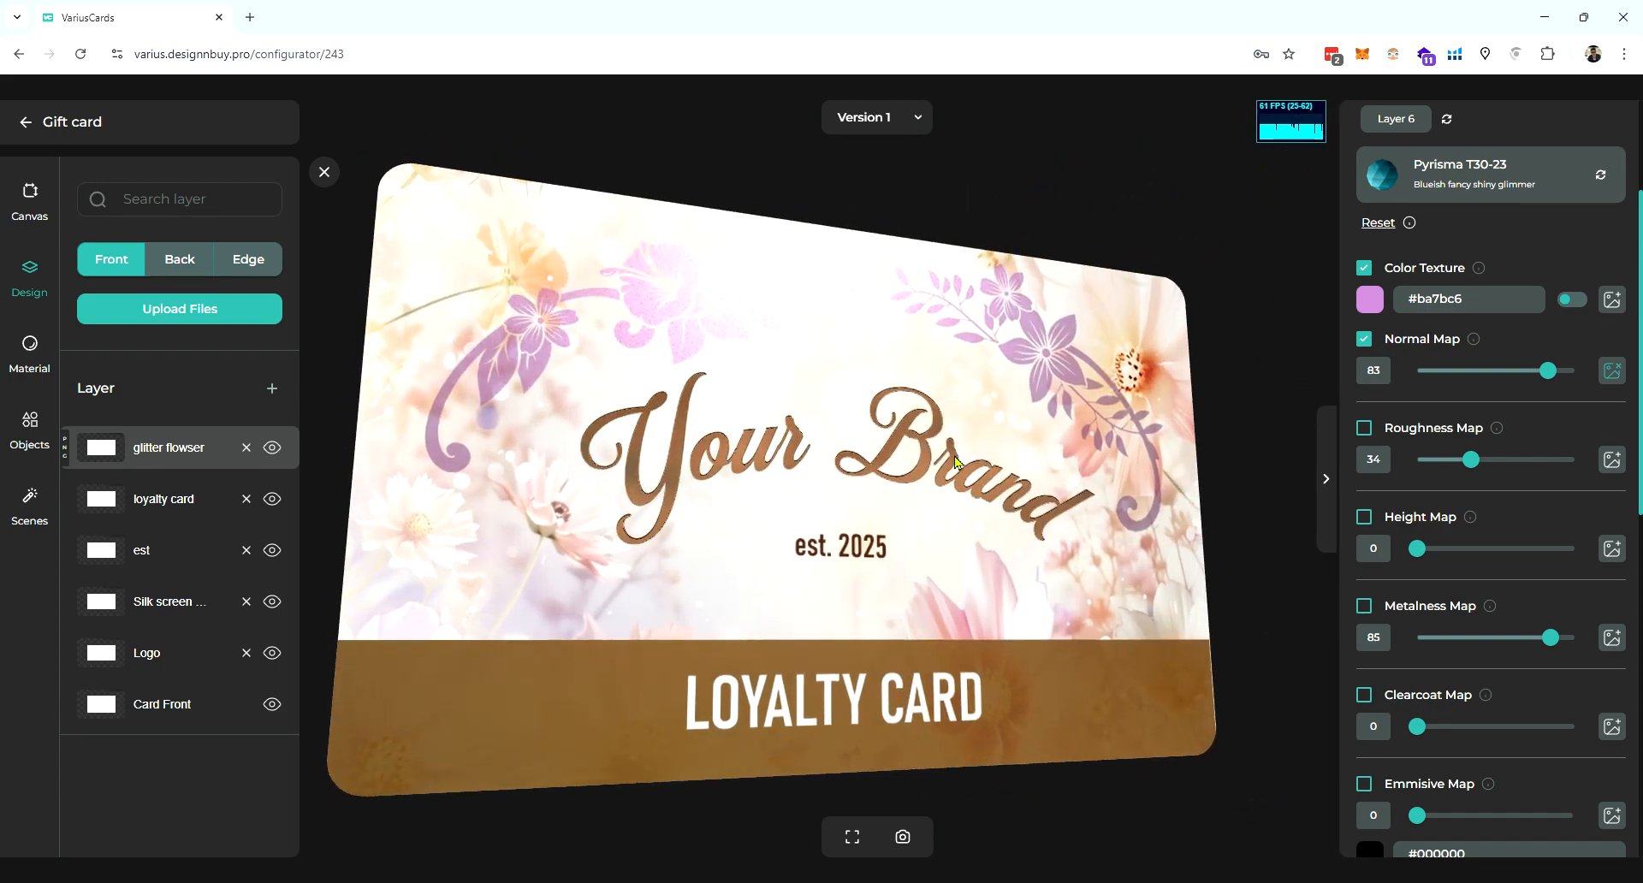
- Change the glitter flowers' colour to the tan #c69f7b and check their shimmer from several angles
{"action": "scroll", "coordinate": [956, 462], "scroll_direction": "down", "scroll_amount": 3}
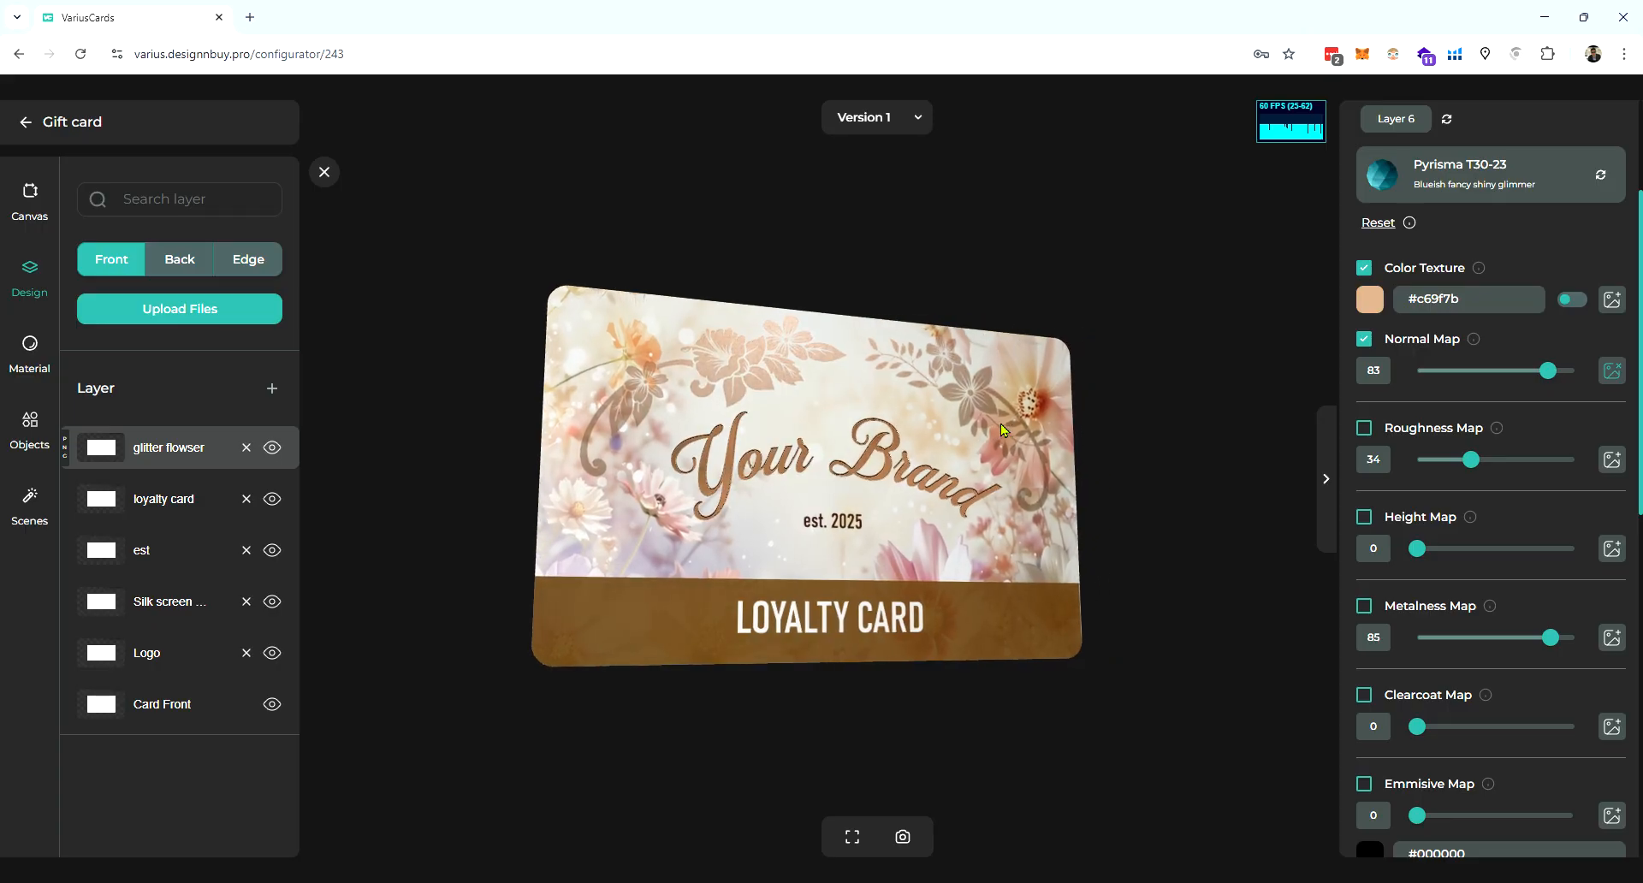
{"action": "scroll", "coordinate": [881, 479], "scroll_direction": "up", "scroll_amount": 6}
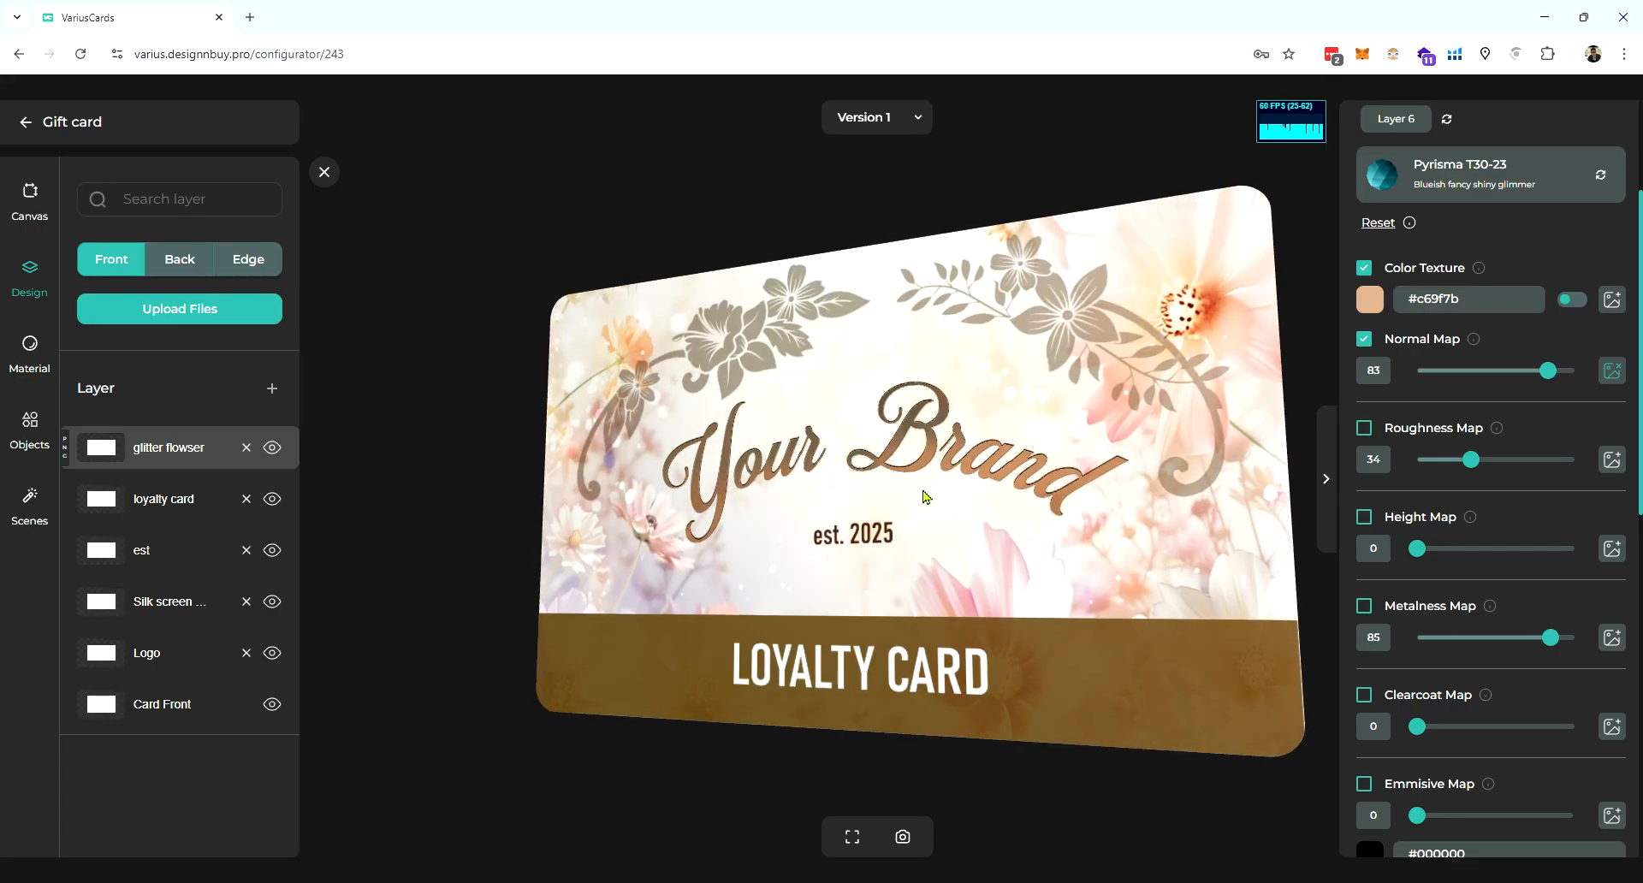
{"action": "left_click_drag", "start_coordinate": [975, 486], "coordinate": [851, 391]}
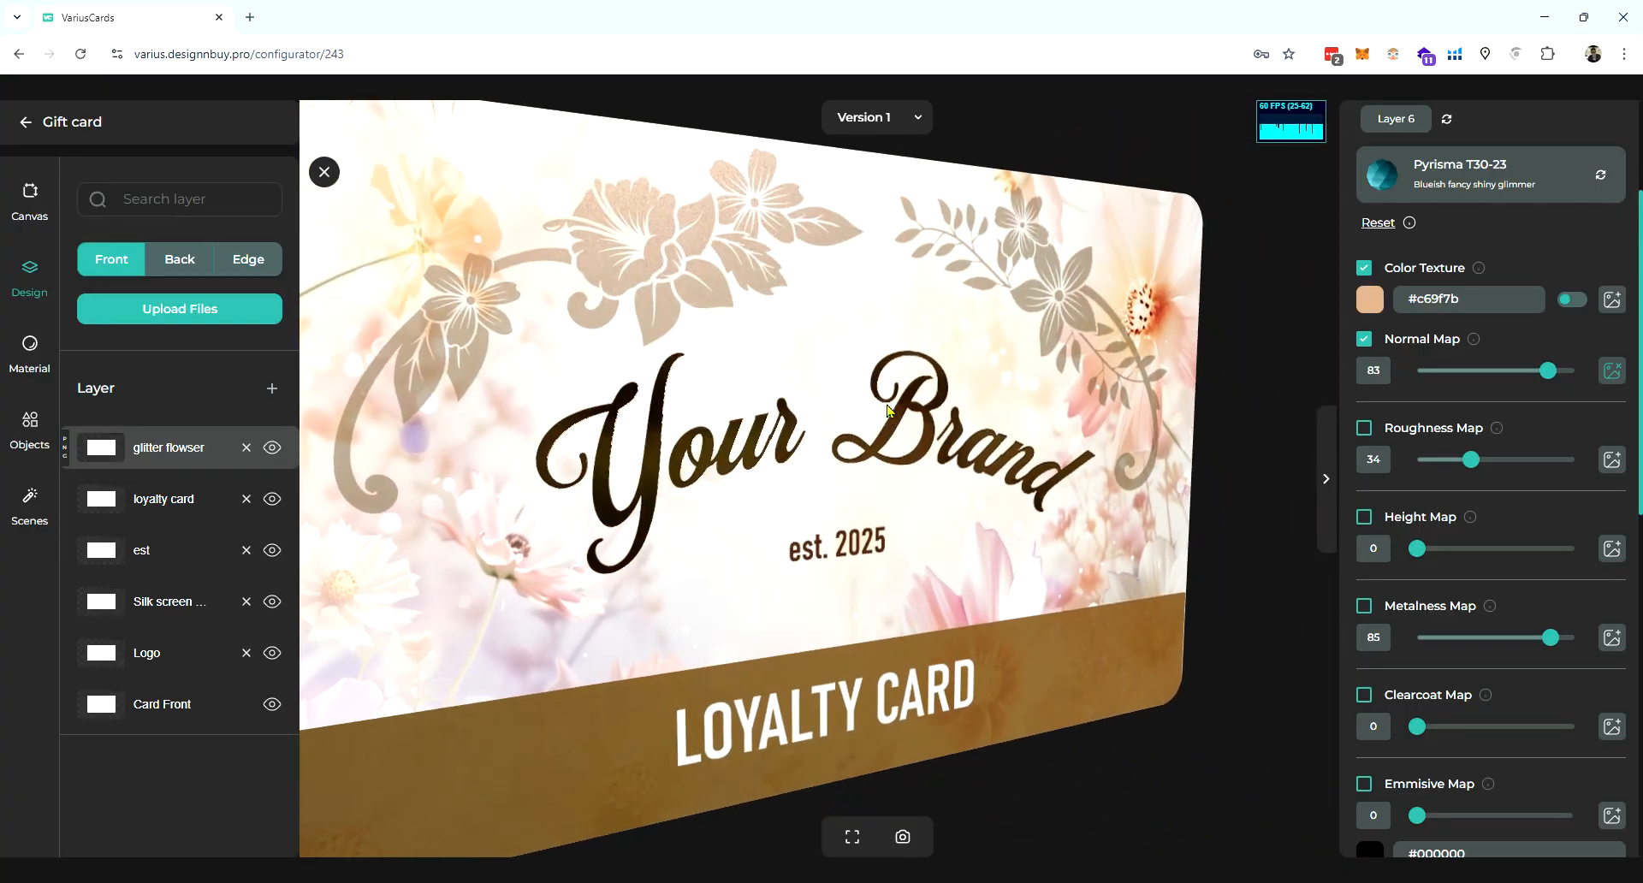
{"action": "scroll", "coordinate": [682, 300], "scroll_direction": "up", "scroll_amount": 5}
{"action": "left_click_drag", "start_coordinate": [816, 367], "coordinate": [829, 511]}
{"action": "scroll", "coordinate": [828, 511], "scroll_direction": "down", "scroll_amount": 5}
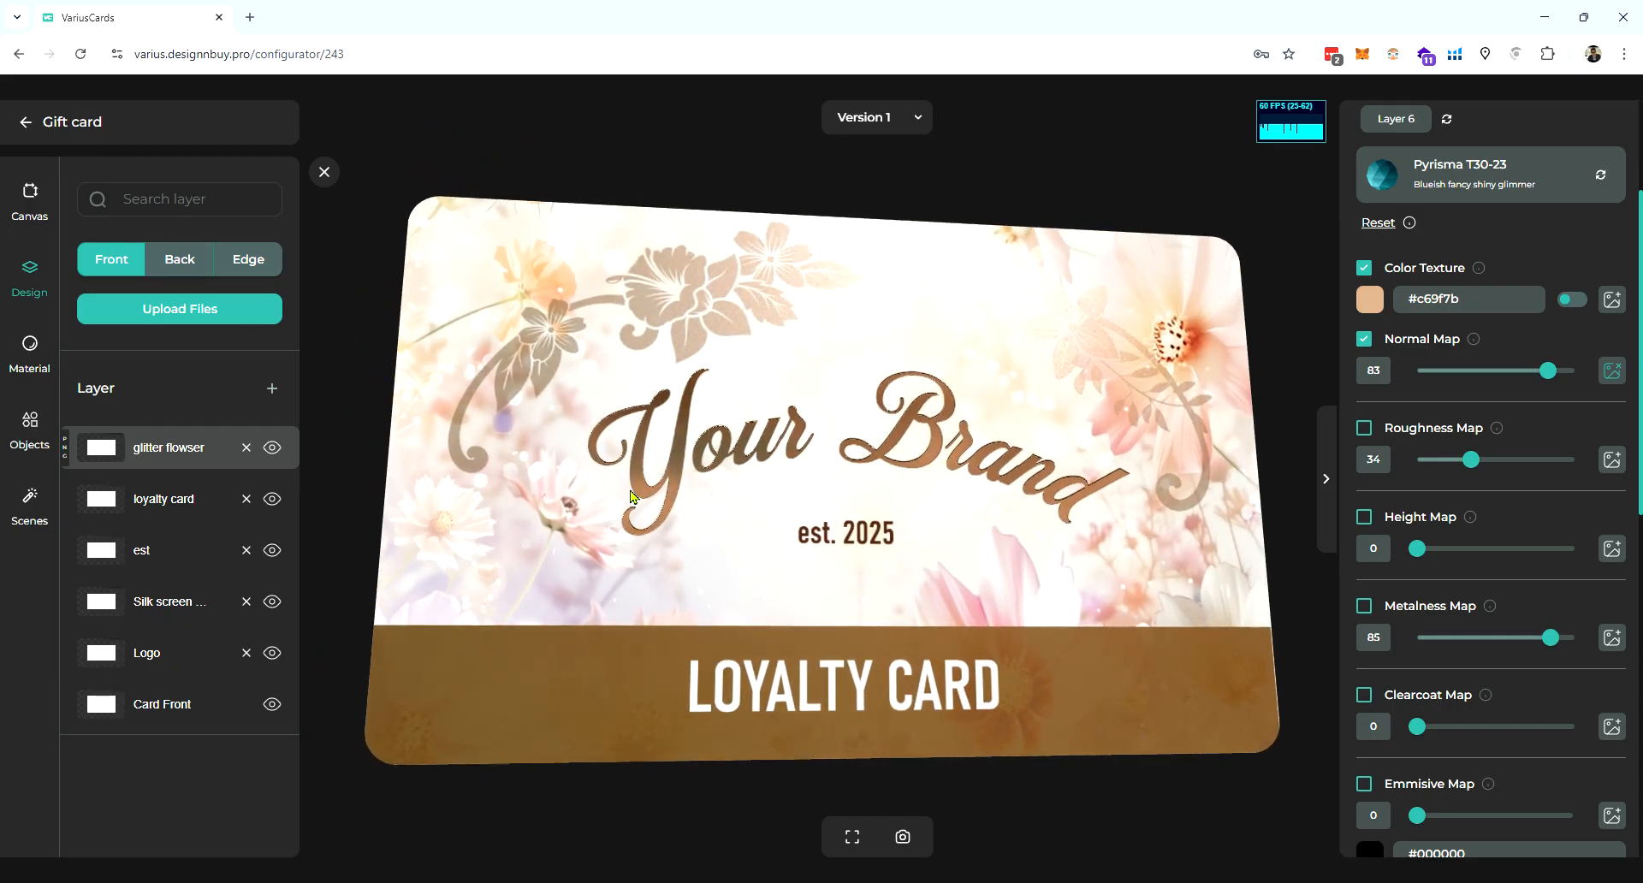
- Add a layer named "Overlay" above the glitter flowers and apply the PVC 80µ standard overlay material to it
{"action": "left_click", "coordinate": [272, 389]}
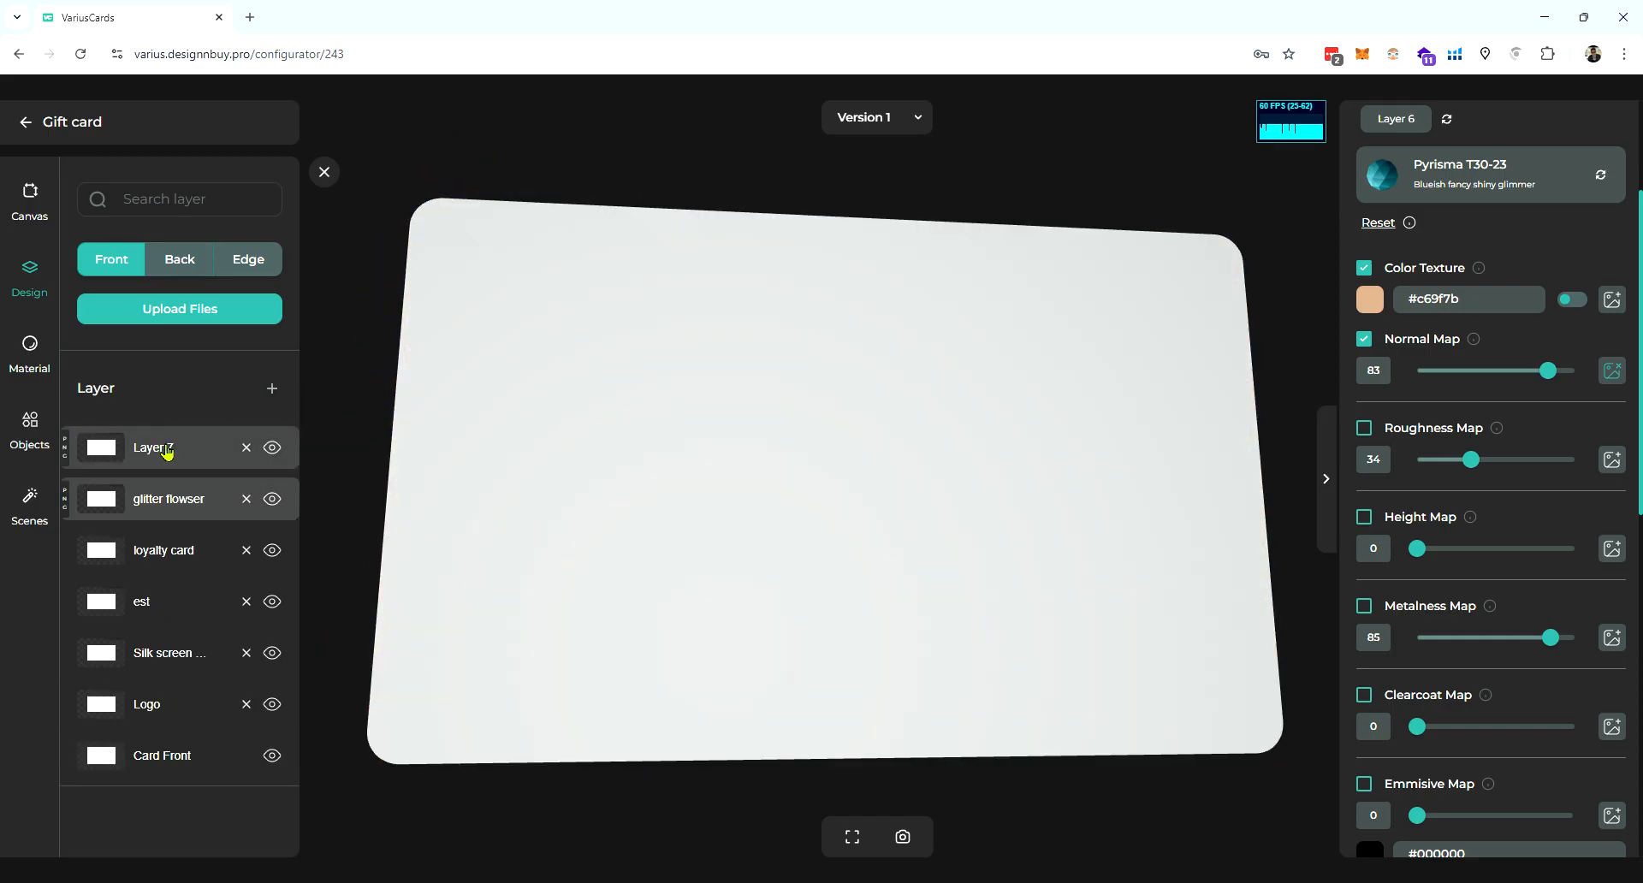
{"action": "double_click", "coordinate": [167, 449]}
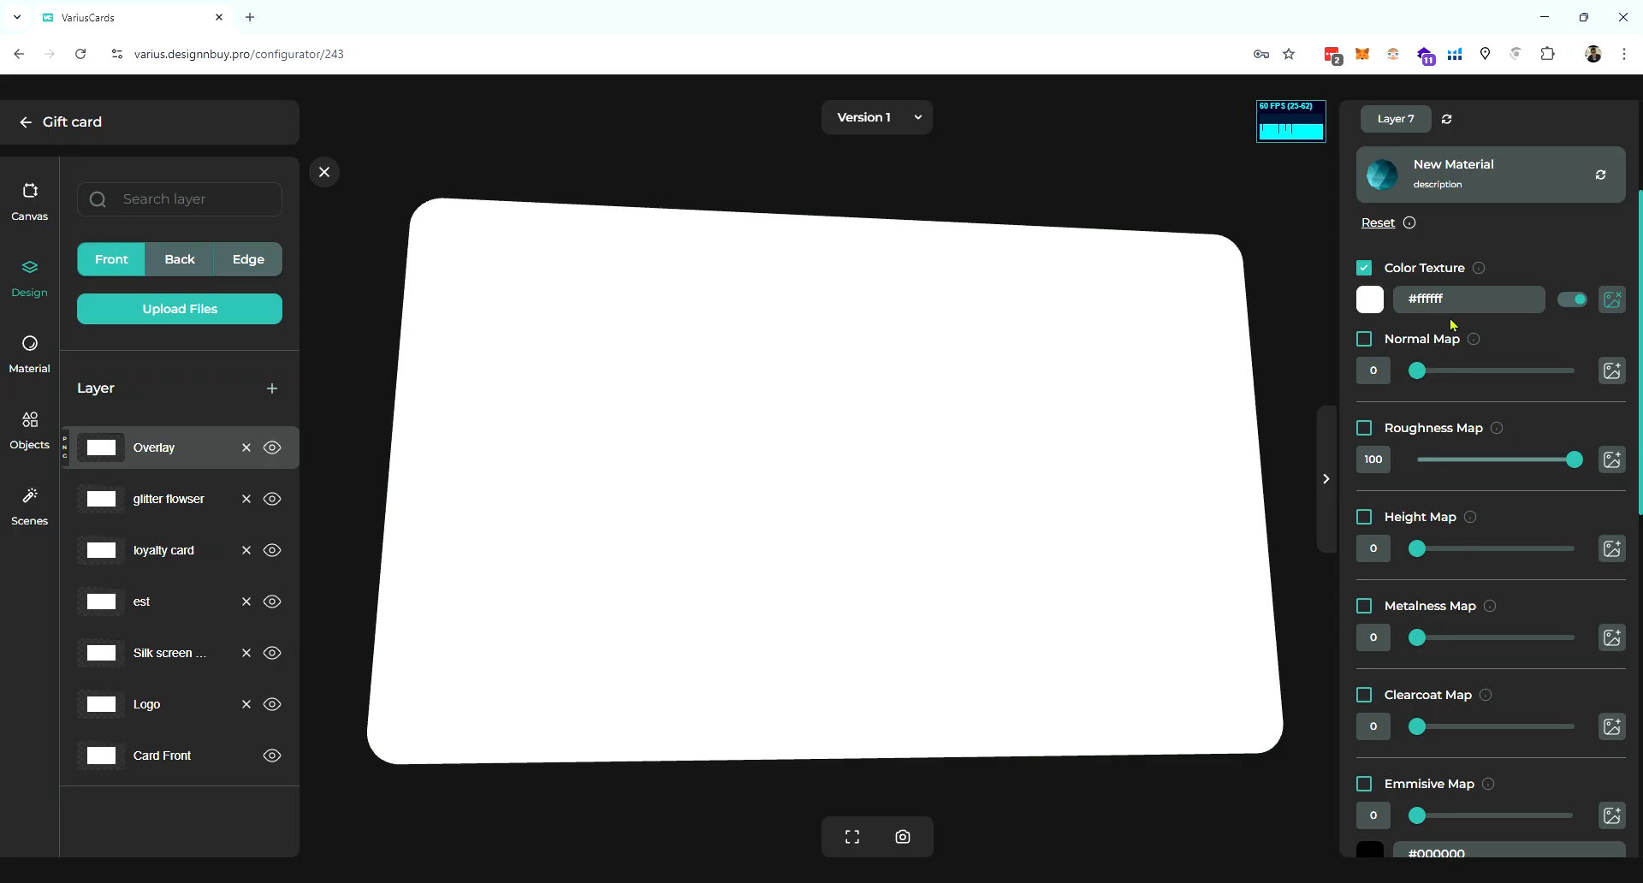
{"action": "scroll", "coordinate": [1453, 318], "scroll_direction": "up", "scroll_amount": 3}
{"action": "left_click", "coordinate": [1413, 294]}
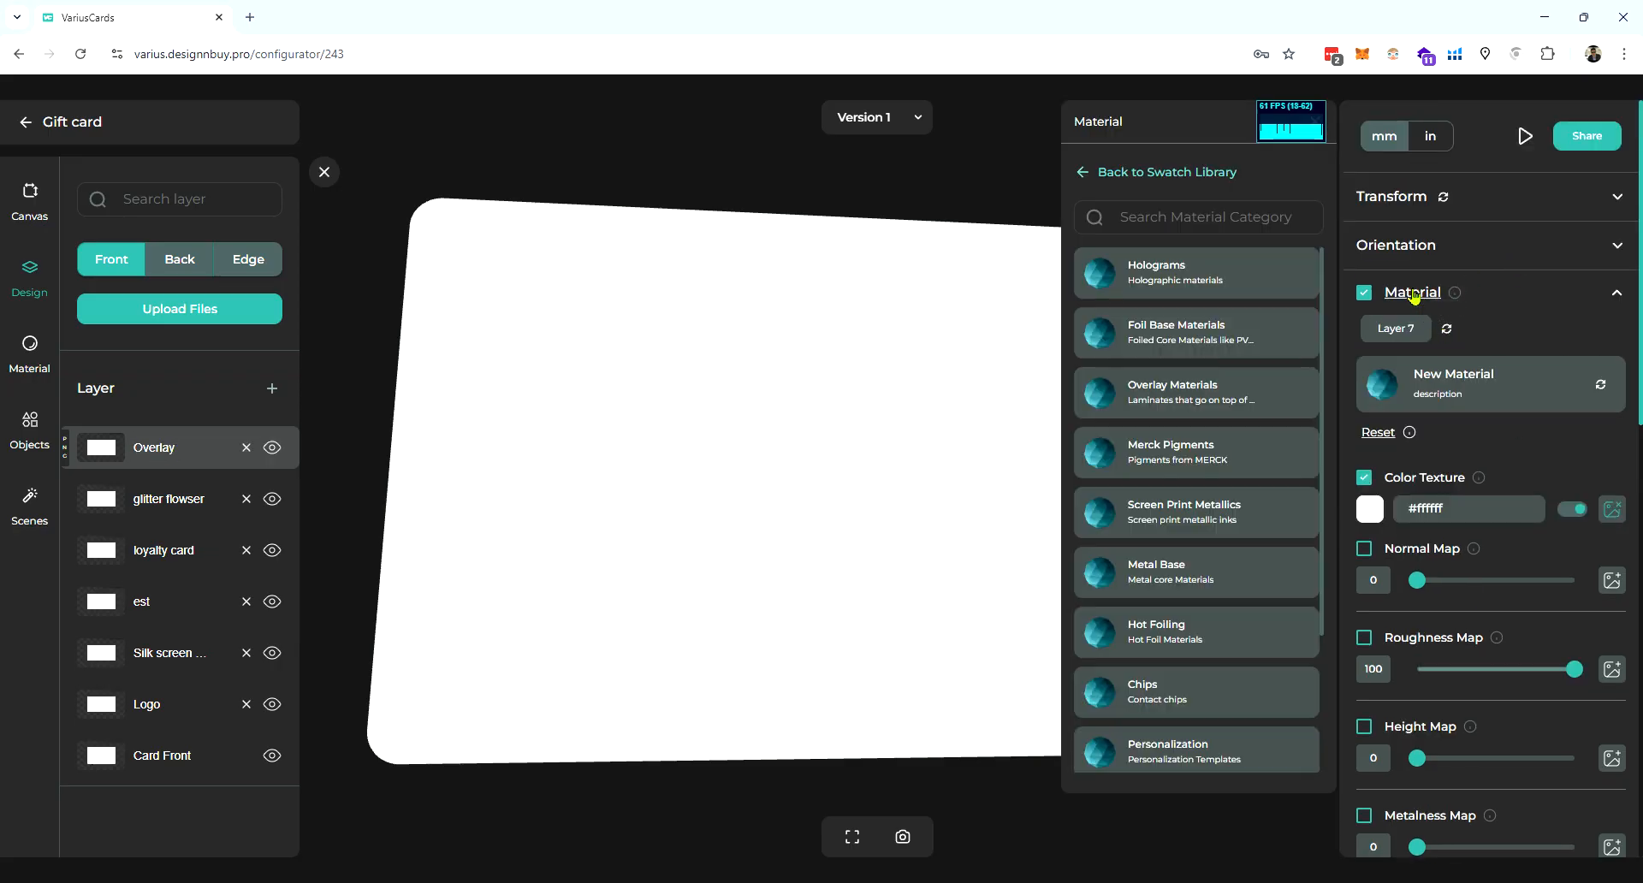
{"action": "left_click", "coordinate": [1214, 398]}
{"action": "left_click", "coordinate": [1117, 512]}
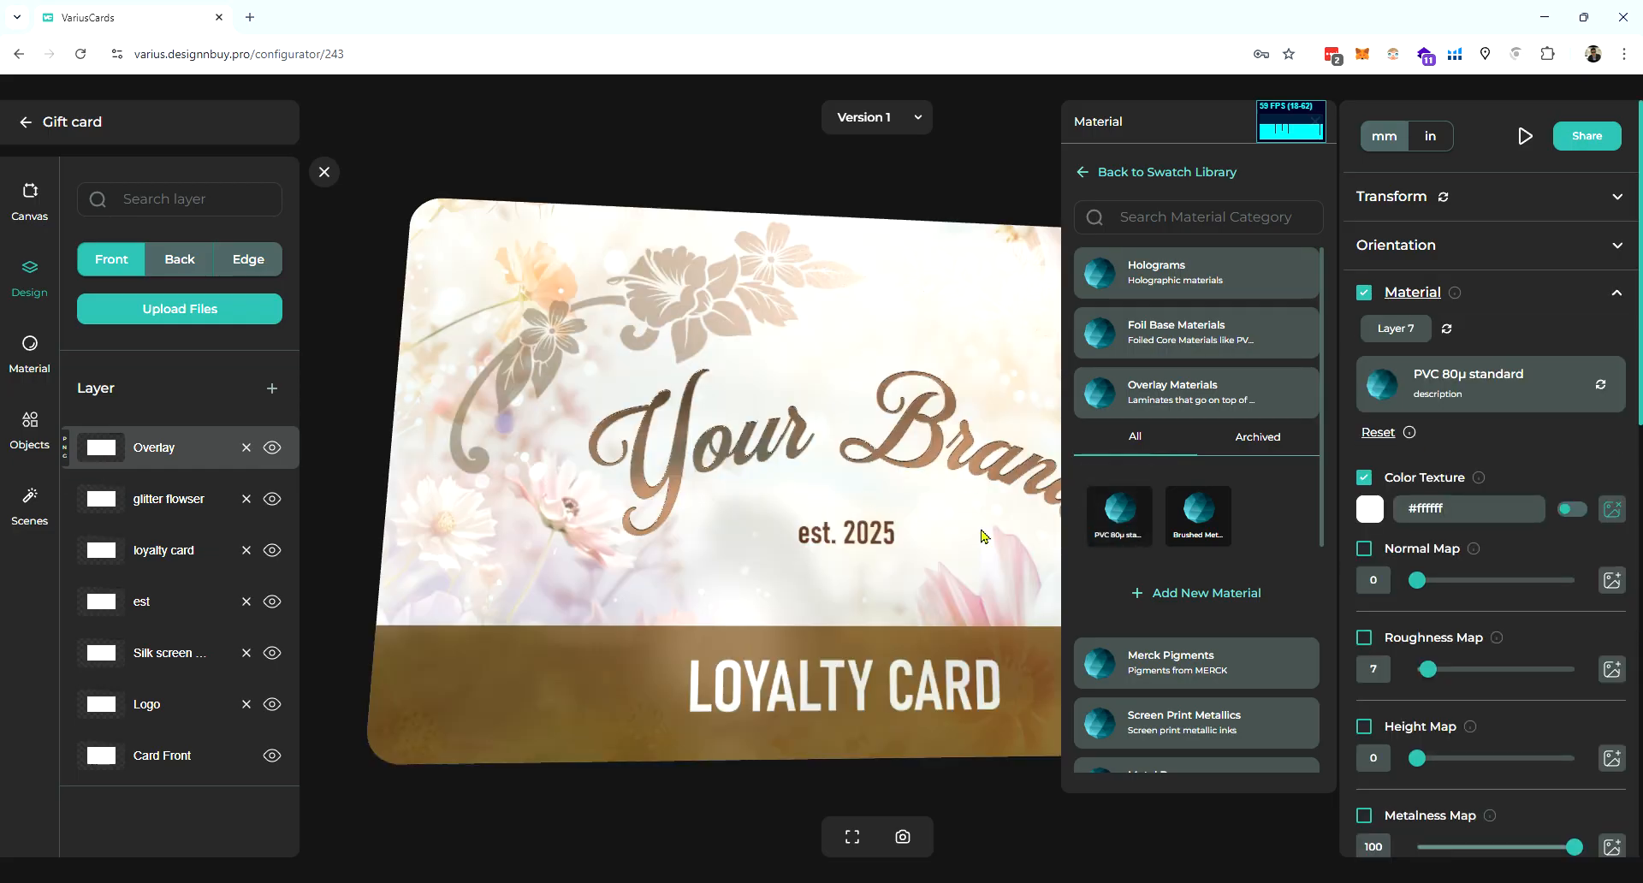
- Move the Logo layer above the Overlay layer and inspect the foil lettering from different angles
{"action": "left_click_drag", "start_coordinate": [966, 522], "coordinate": [1026, 501]}
{"action": "left_click_drag", "start_coordinate": [1115, 408], "coordinate": [931, 526]}
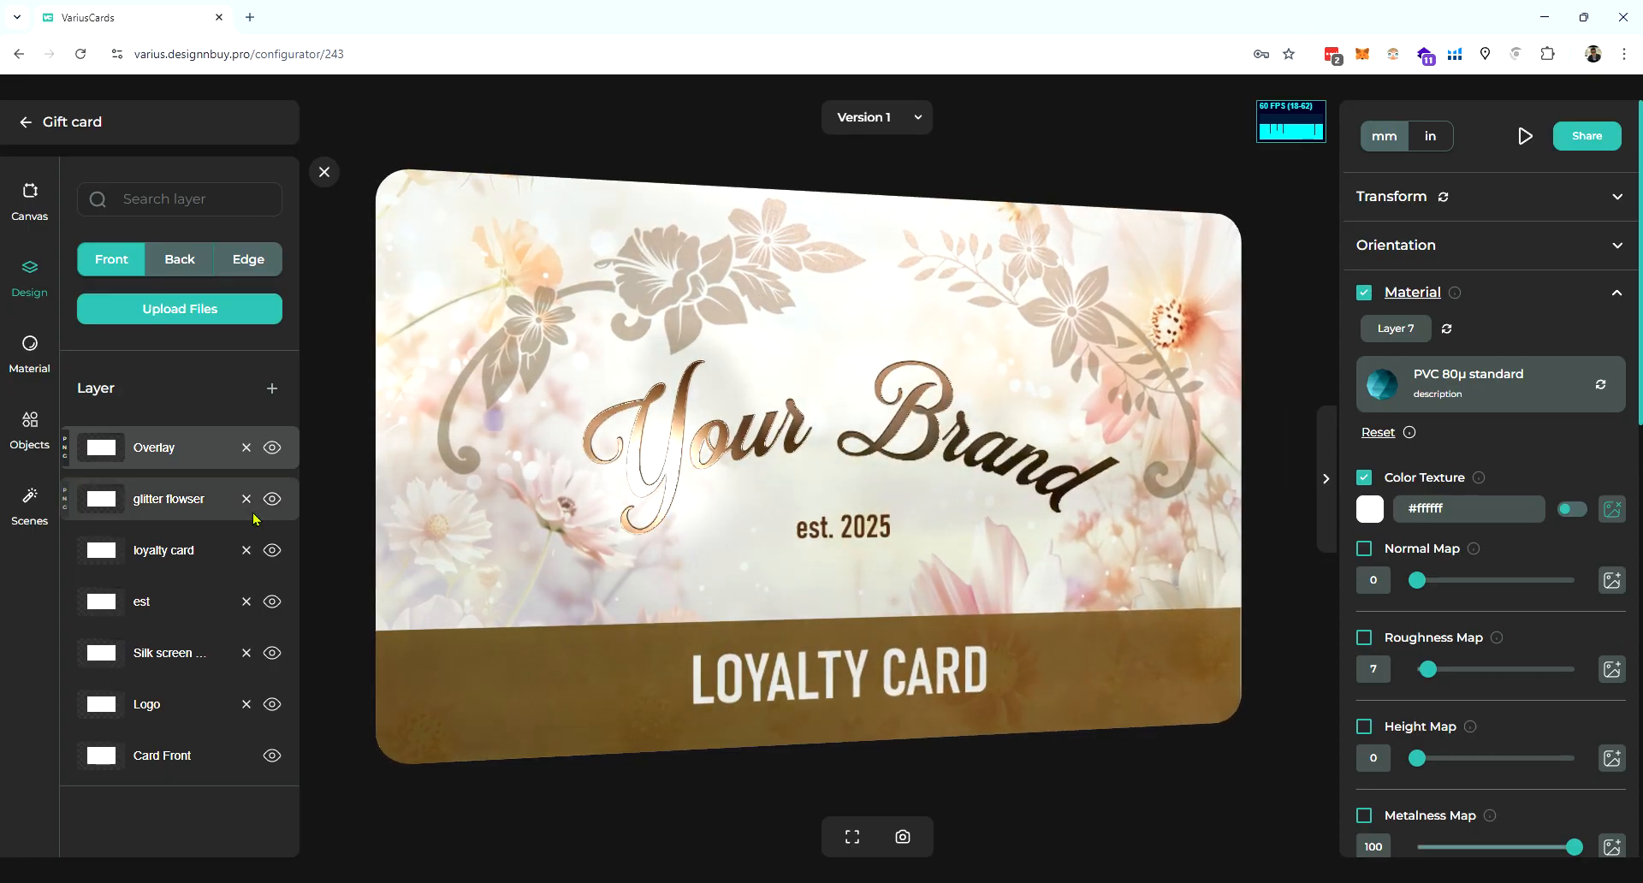
{"action": "left_click_drag", "start_coordinate": [753, 489], "coordinate": [828, 462]}
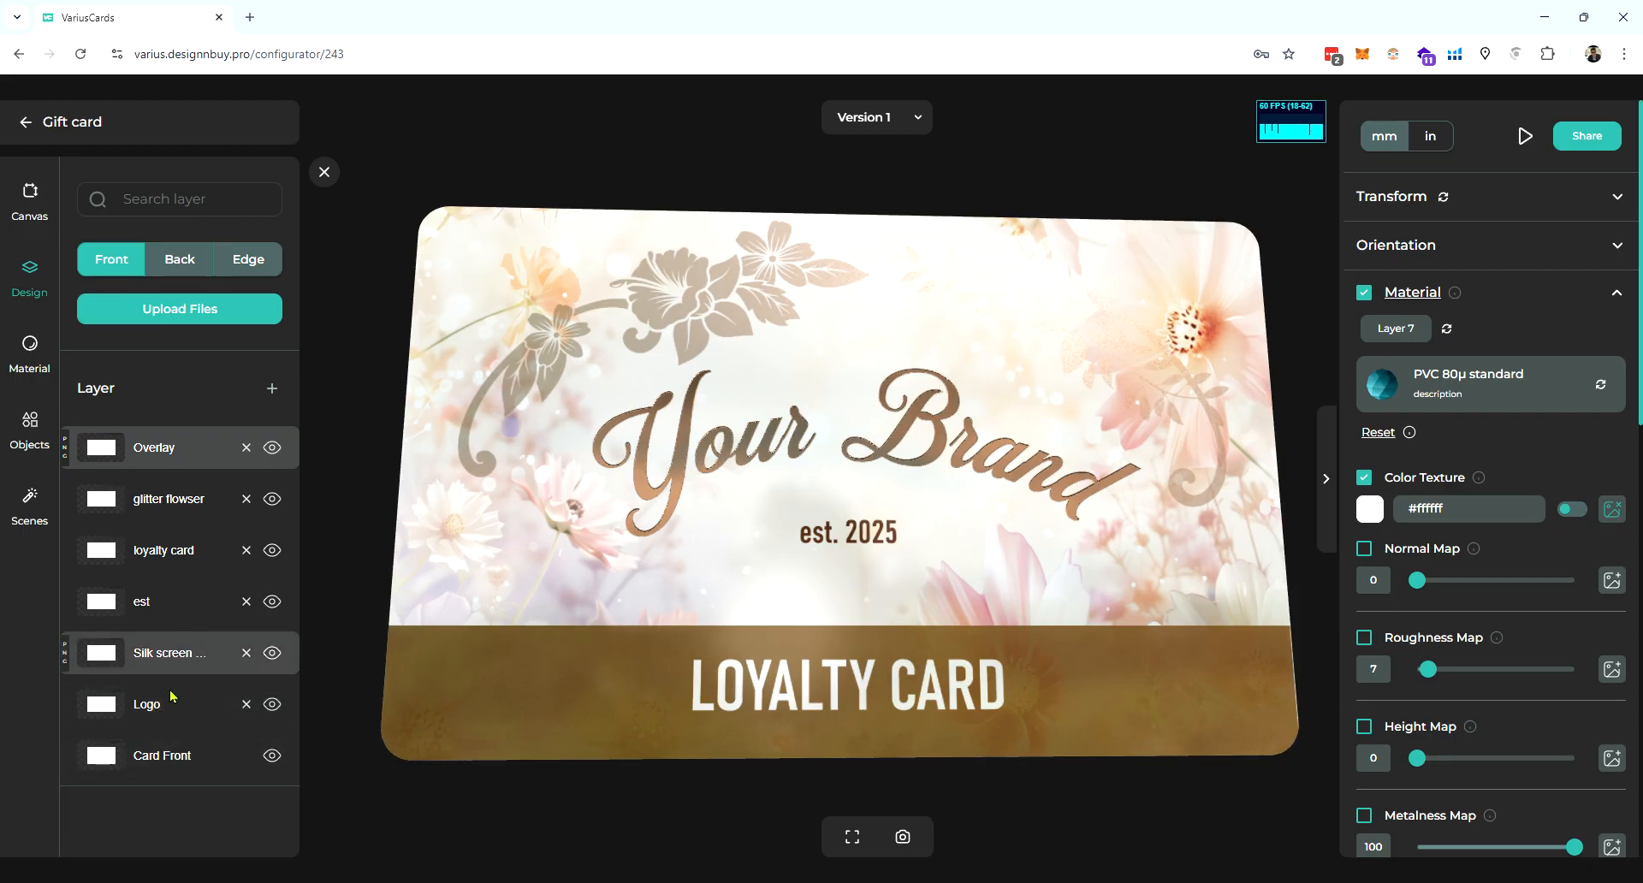
{"action": "left_click_drag", "start_coordinate": [181, 712], "coordinate": [182, 434]}
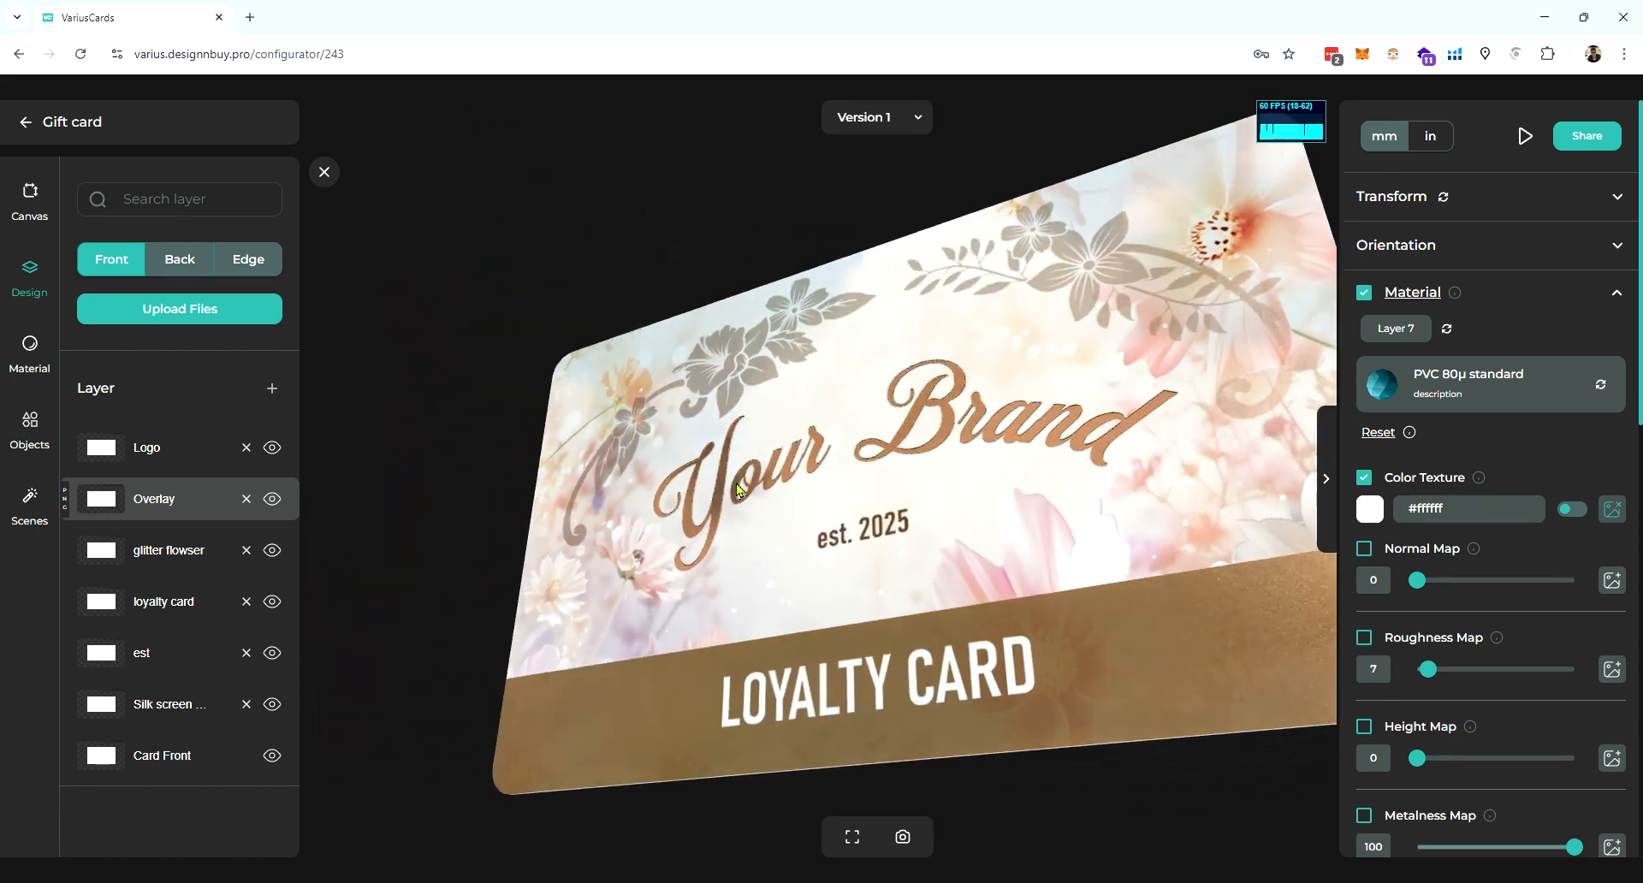
{"action": "left_click_drag", "start_coordinate": [1082, 560], "coordinate": [1121, 589]}
{"action": "left_click_drag", "start_coordinate": [770, 462], "coordinate": [864, 502]}
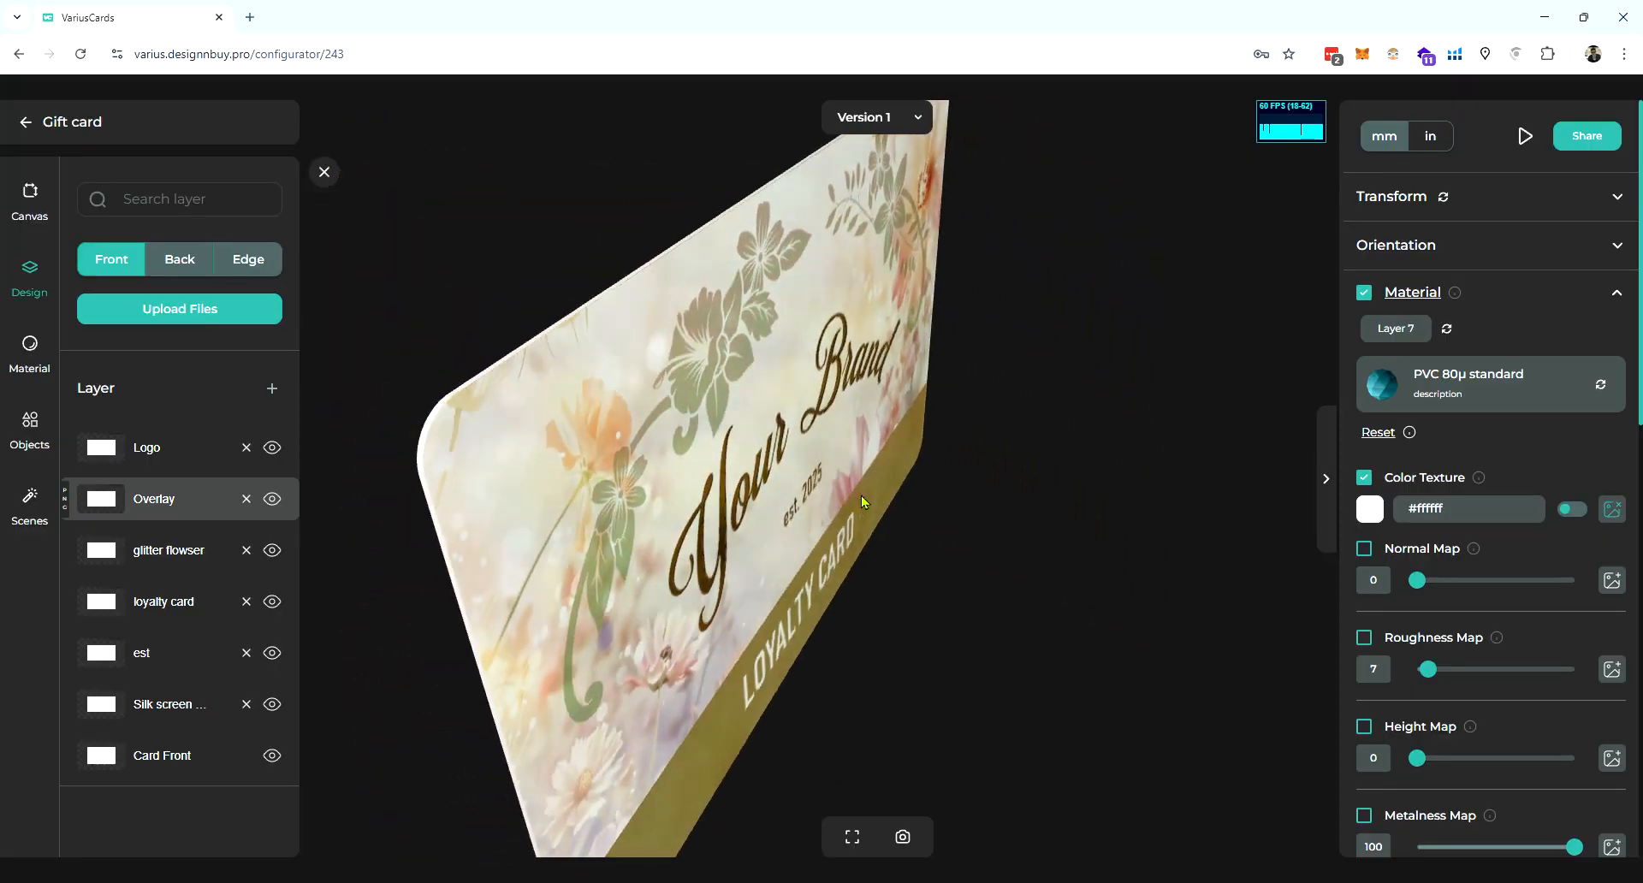
- Apply the glossy Gold Hot Foil material from the Hot Foiling category to the card edge
{"action": "left_click", "coordinate": [249, 262]}
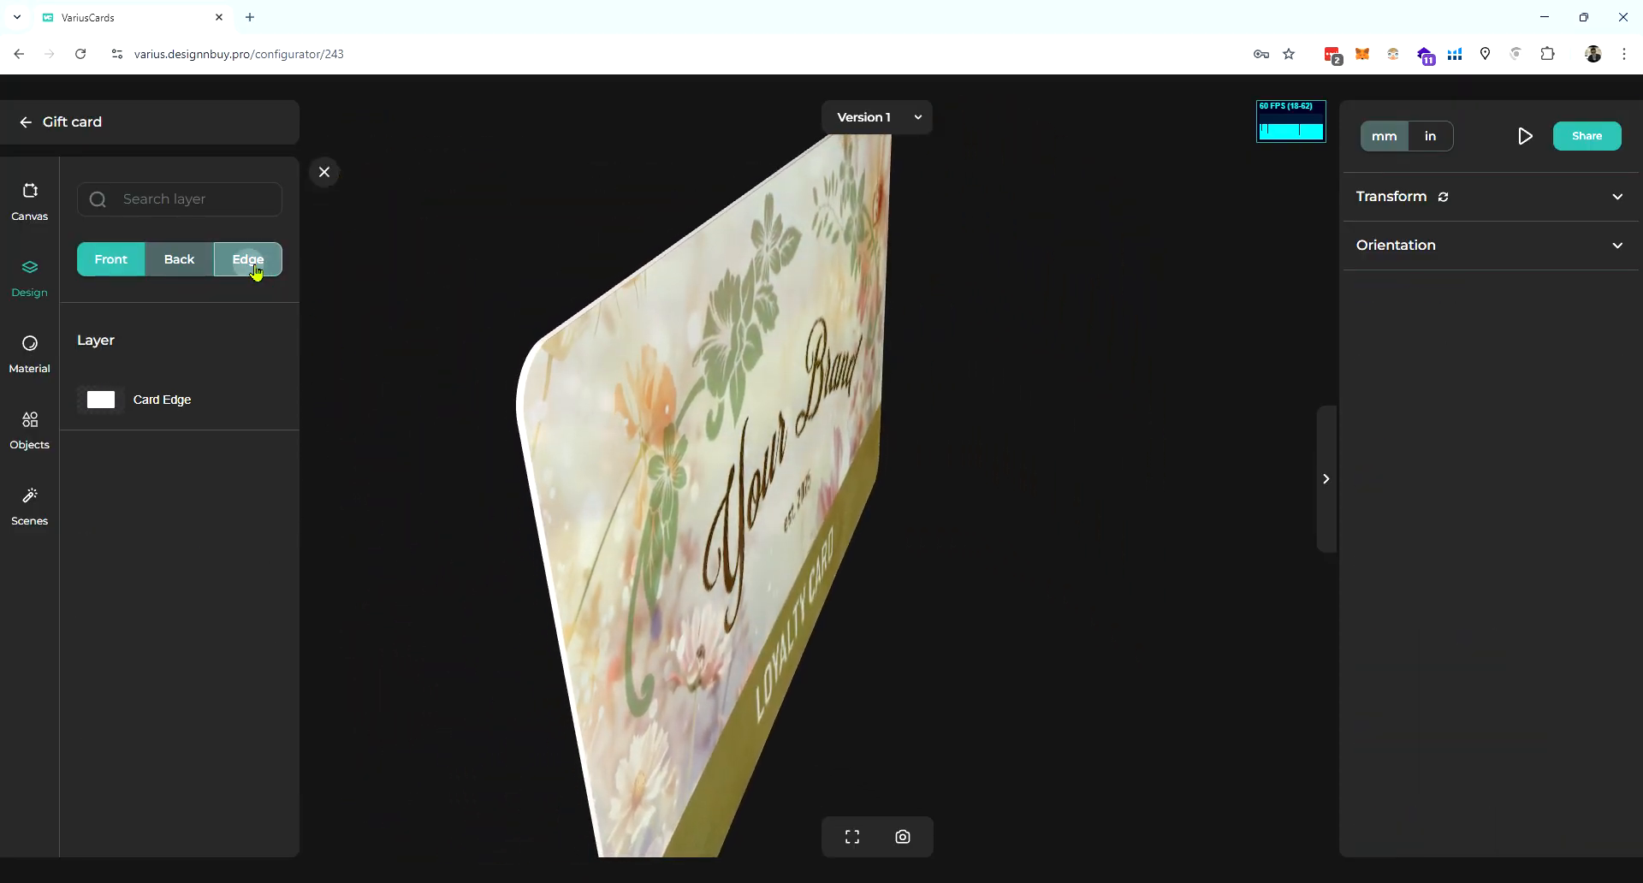
{"action": "left_click", "coordinate": [213, 407]}
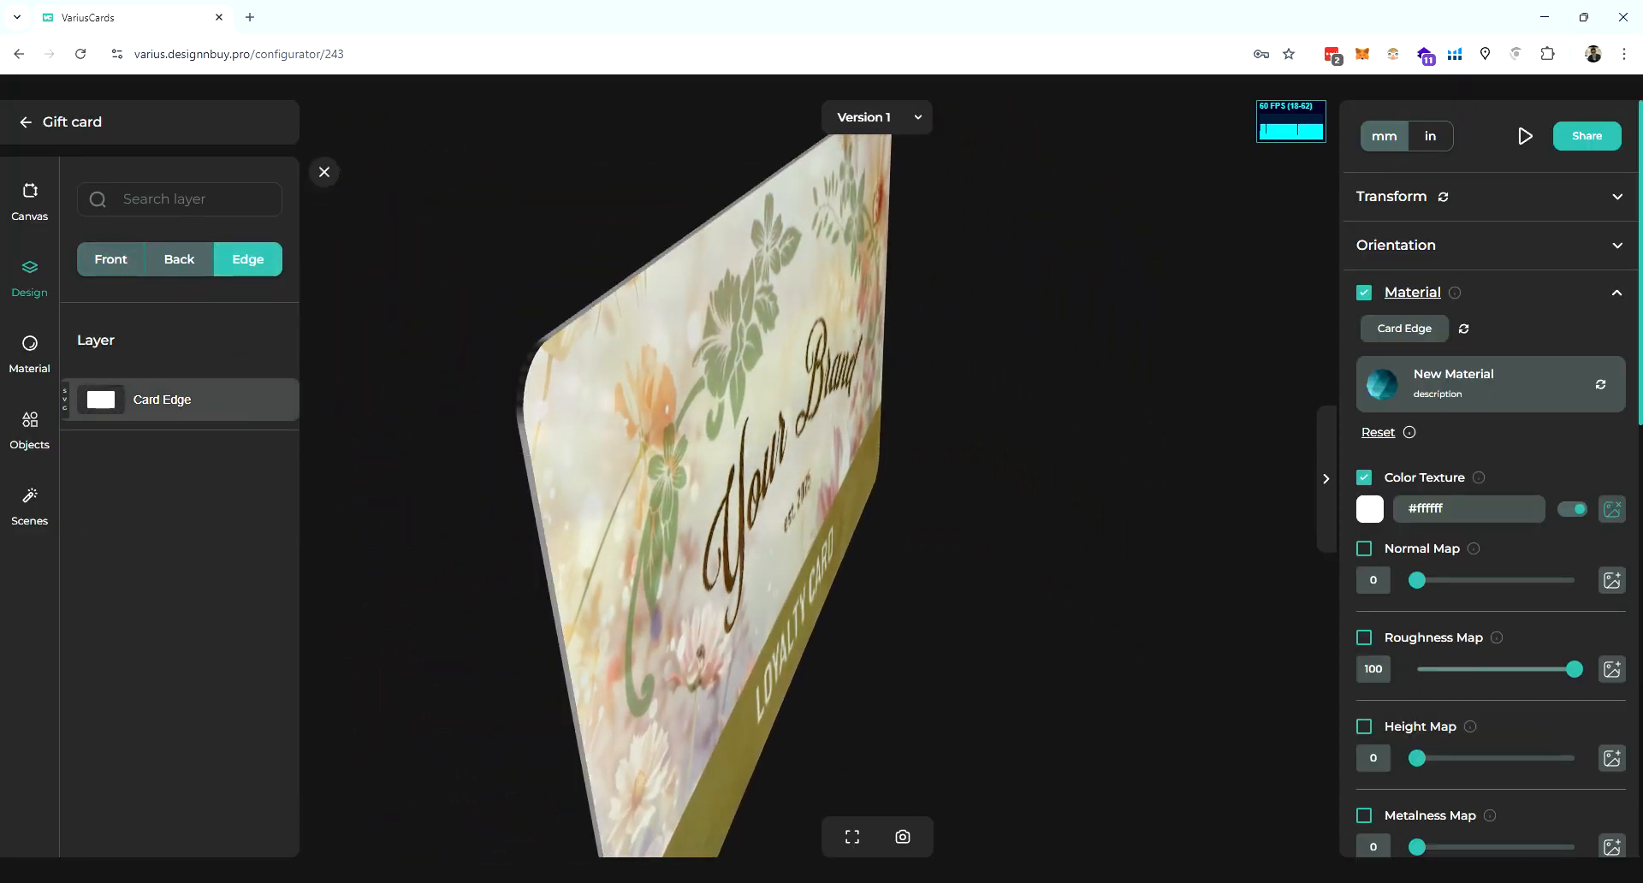
{"action": "left_click", "coordinate": [1413, 295]}
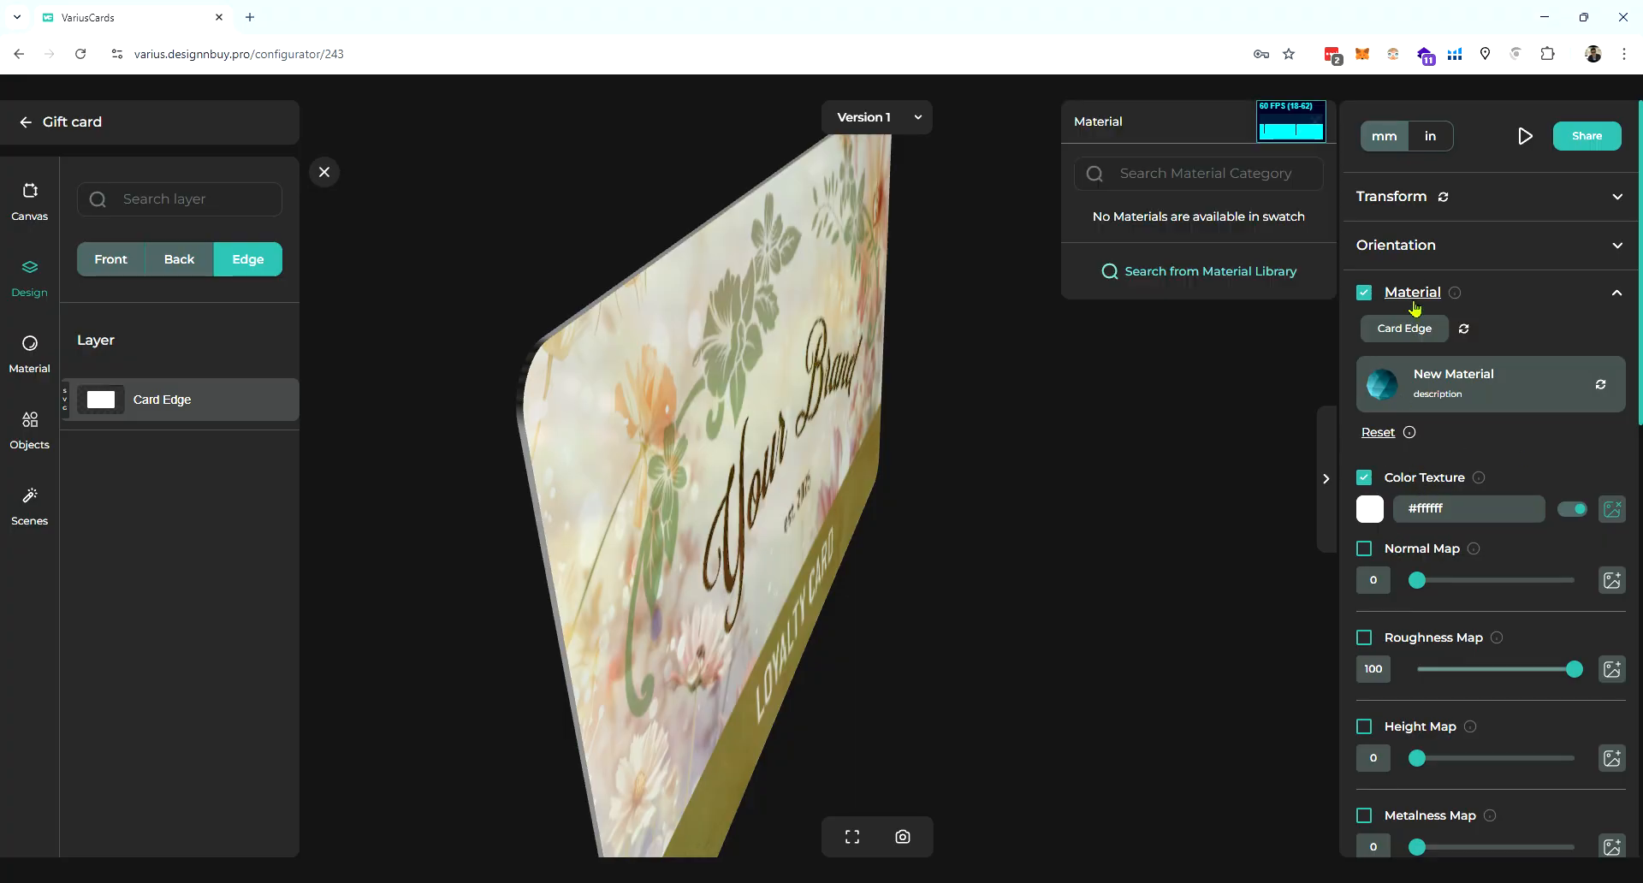
{"action": "left_click", "coordinate": [1179, 271]}
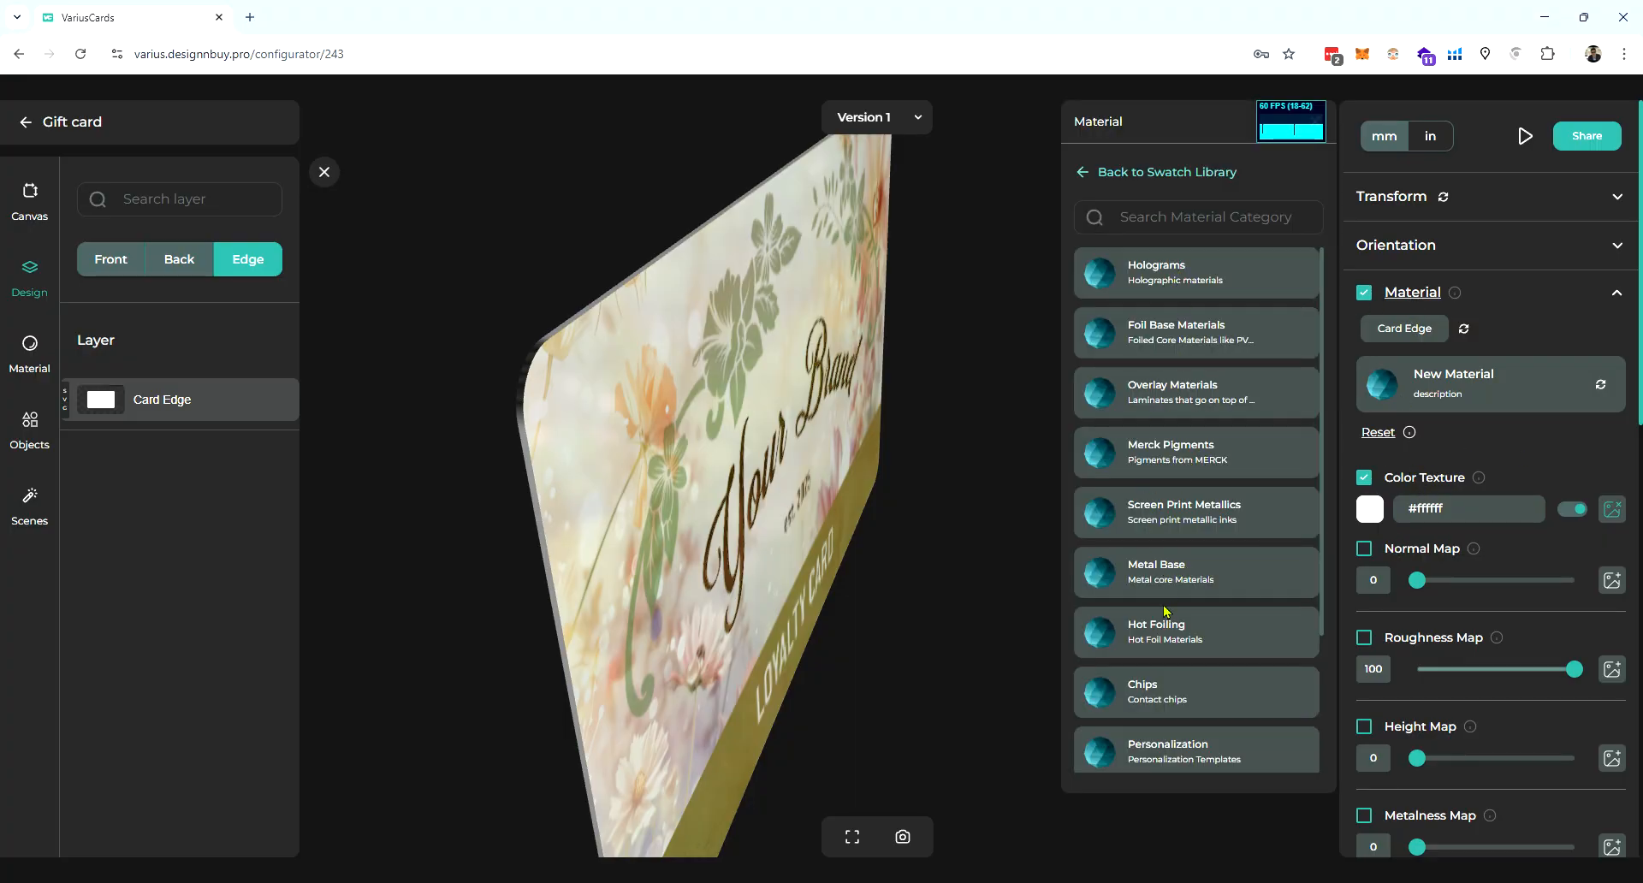
{"action": "left_click", "coordinate": [1180, 633]}
{"action": "scroll", "coordinate": [1210, 652], "scroll_direction": "down", "scroll_amount": 3}
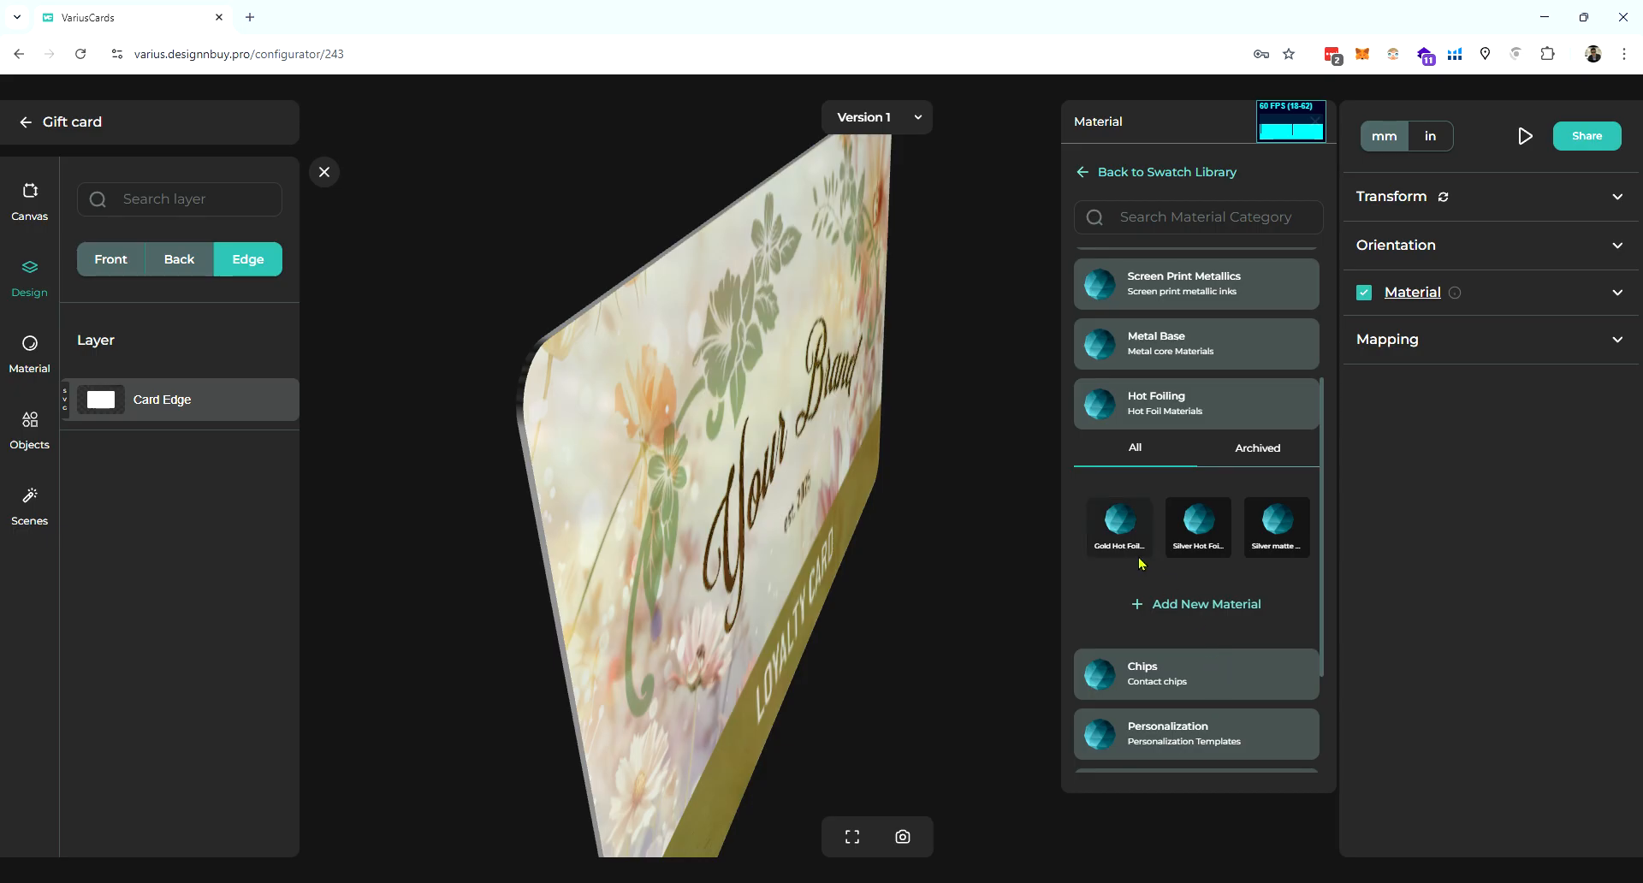
{"action": "left_click_drag", "start_coordinate": [734, 479], "coordinate": [1089, 505]}
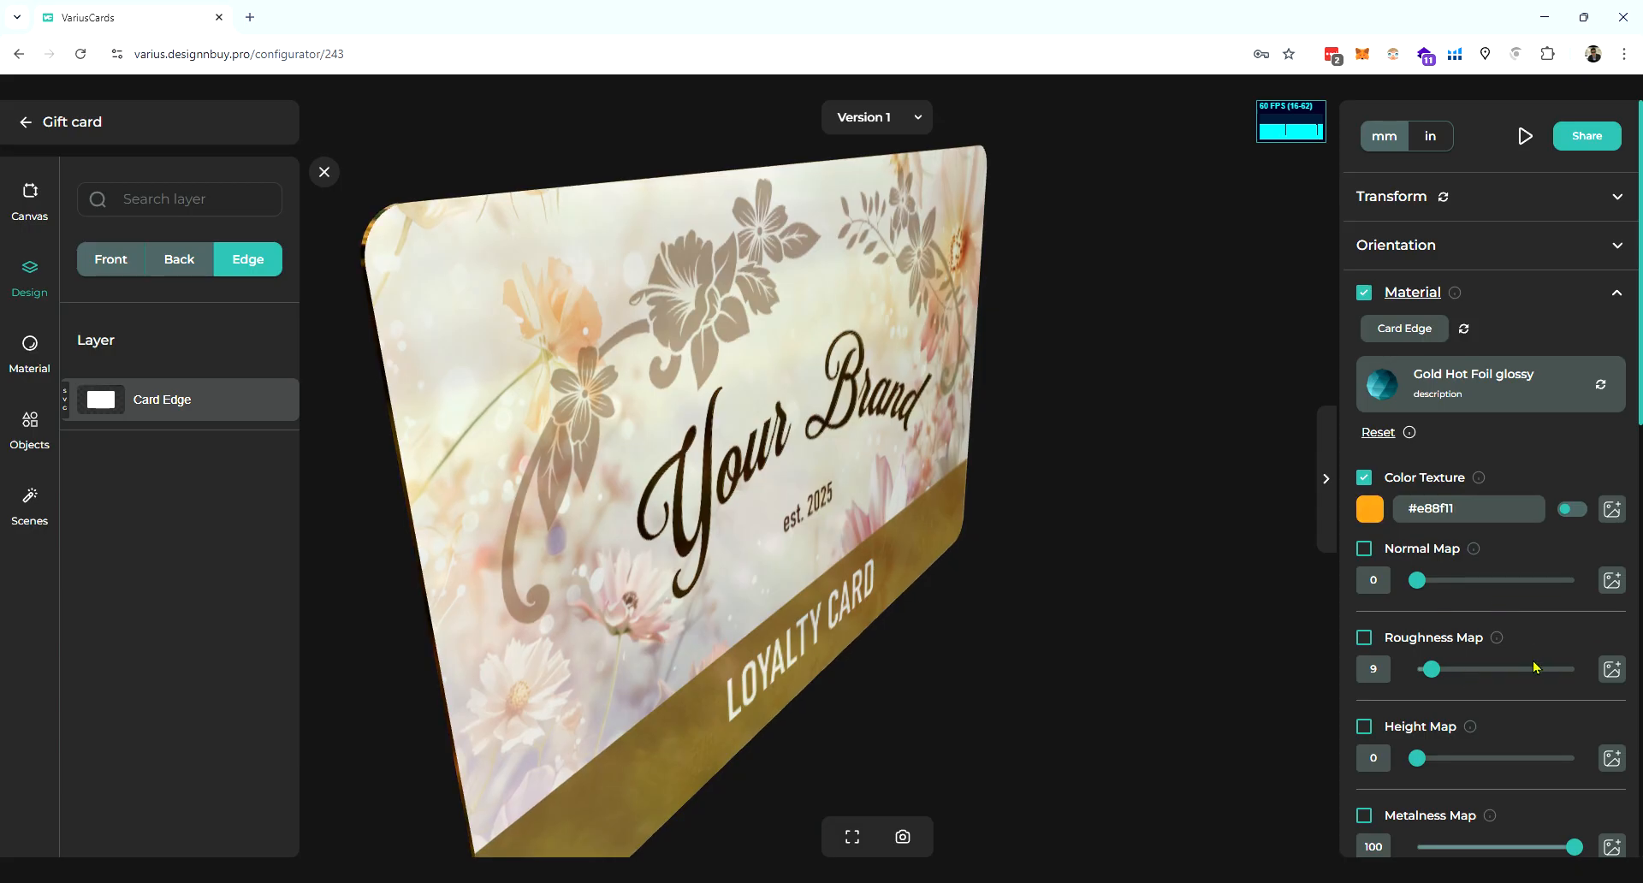
- Set the card edge's foil colour to the bright gold #f39512 and check the edge around the card
{"action": "left_click", "coordinate": [1513, 597]}
{"action": "mouse_move", "coordinate": [886, 412]}
{"action": "left_mouse_down"}
{"action": "mouse_move", "coordinate": [799, 474]}
{"action": "mouse_move", "coordinate": [761, 467]}
{"action": "mouse_move", "coordinate": [865, 429]}
{"action": "left_mouse_up"}
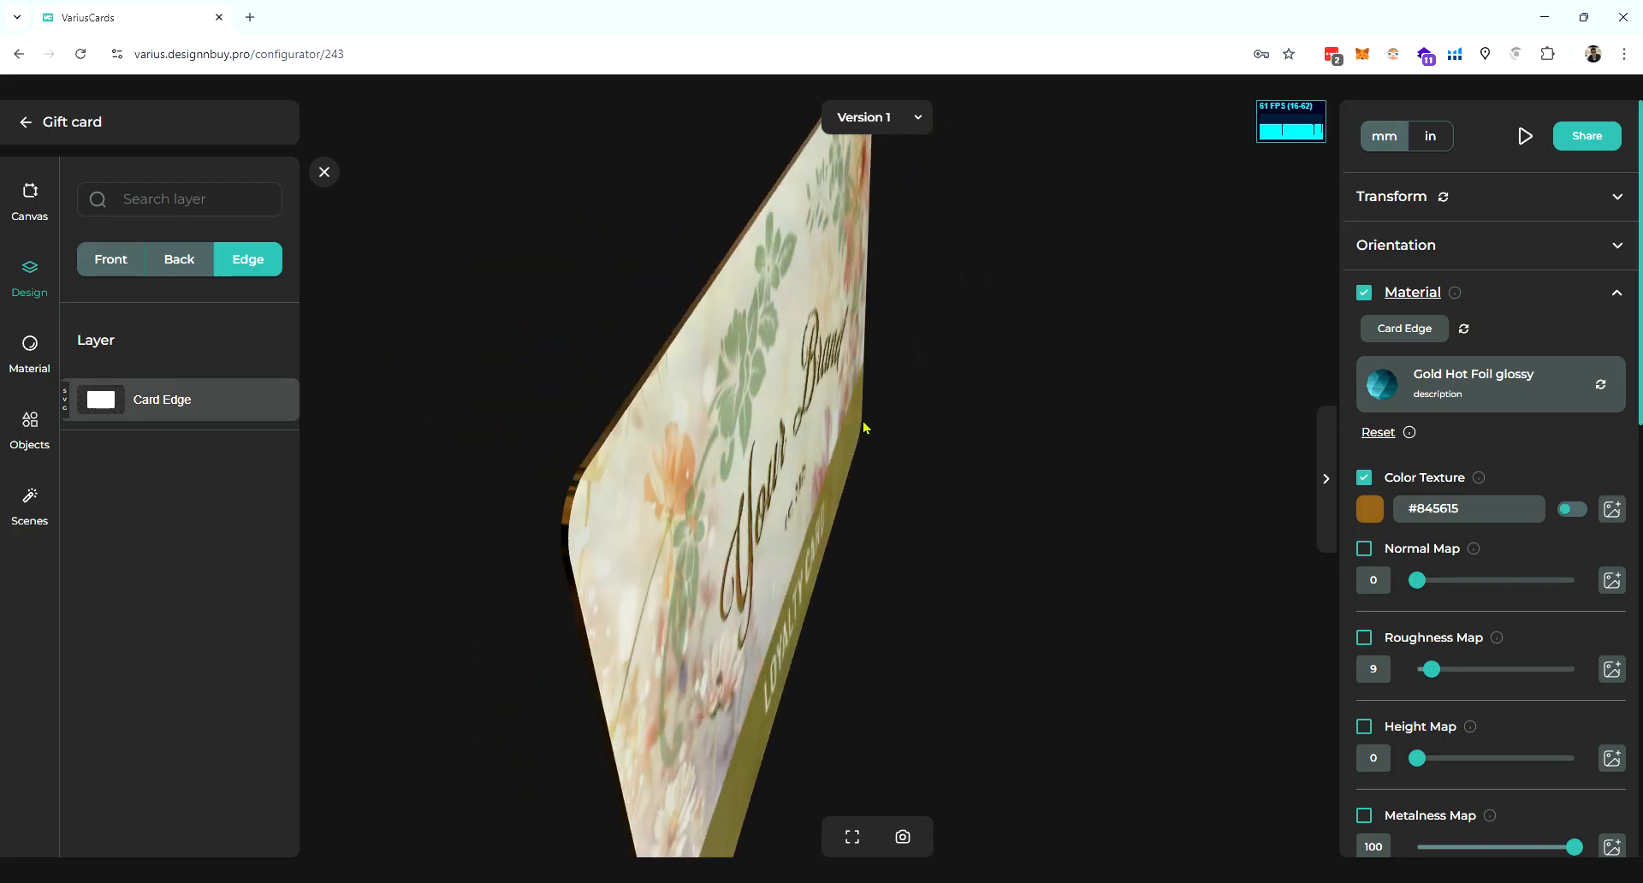
{"action": "left_click", "coordinate": [1367, 515]}
{"action": "left_click", "coordinate": [1545, 537]}
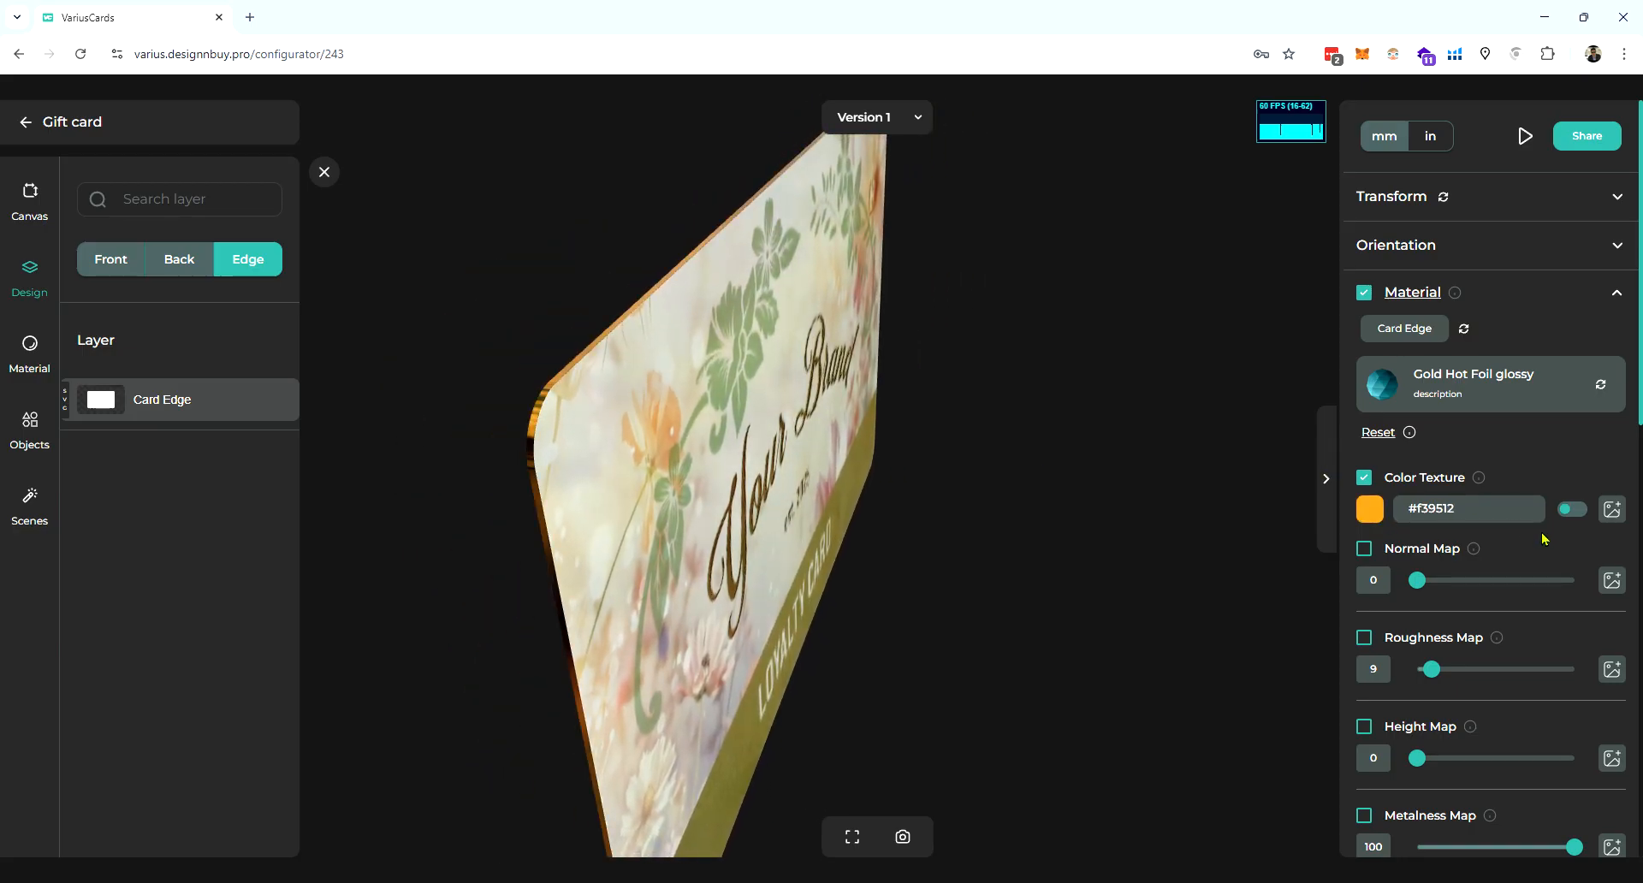
{"action": "left_click_drag", "start_coordinate": [756, 473], "coordinate": [871, 501]}
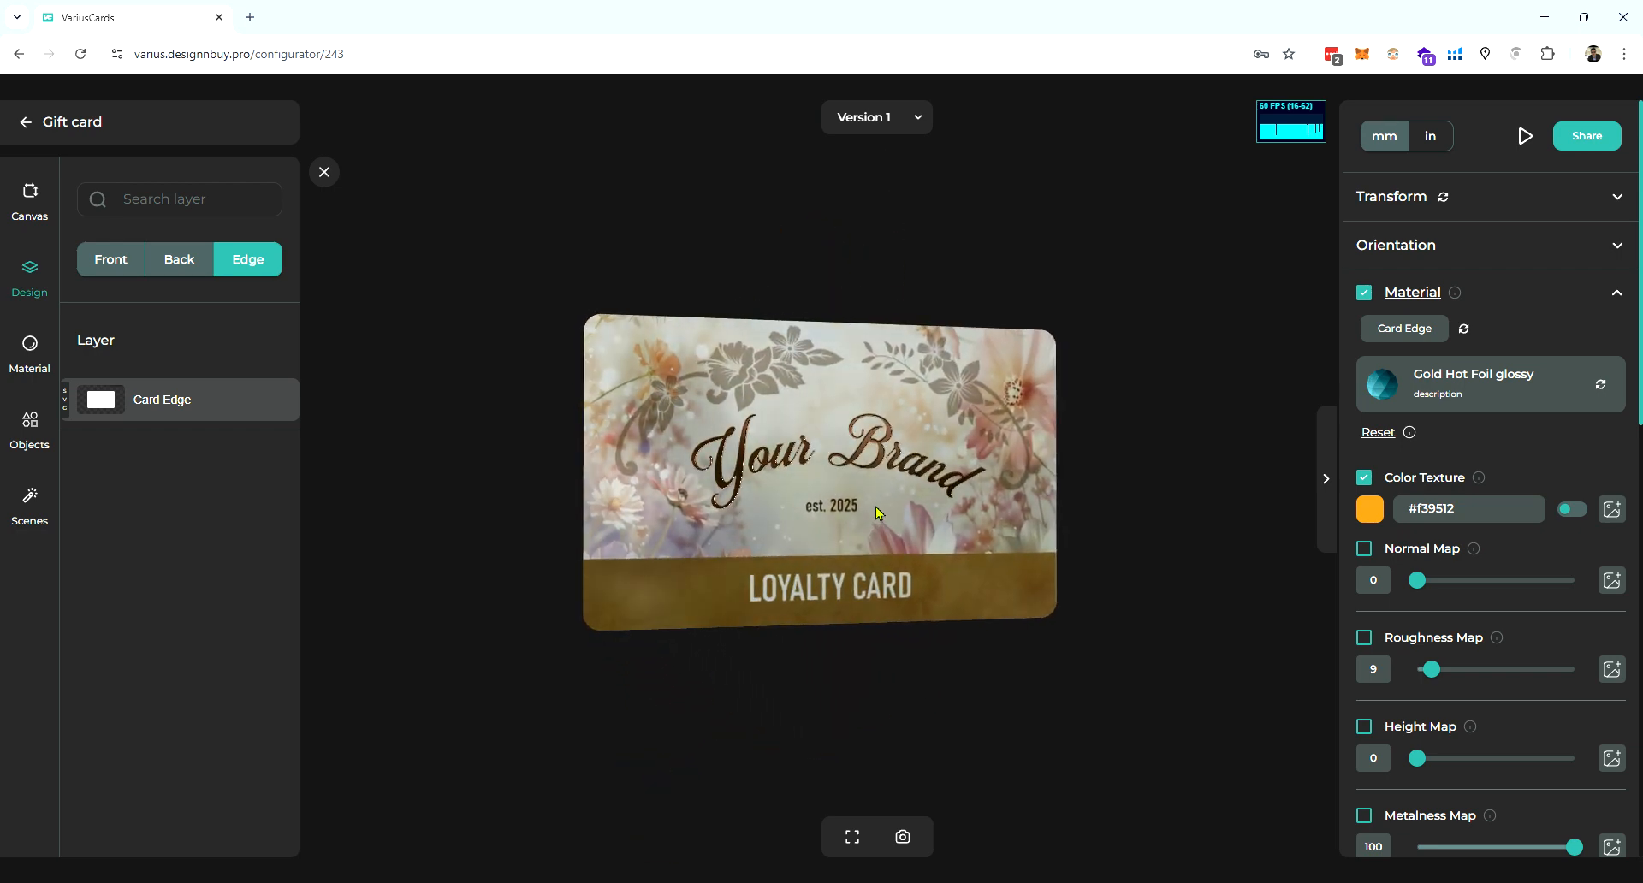
{"action": "scroll", "coordinate": [871, 500], "scroll_direction": "up", "scroll_amount": 3}
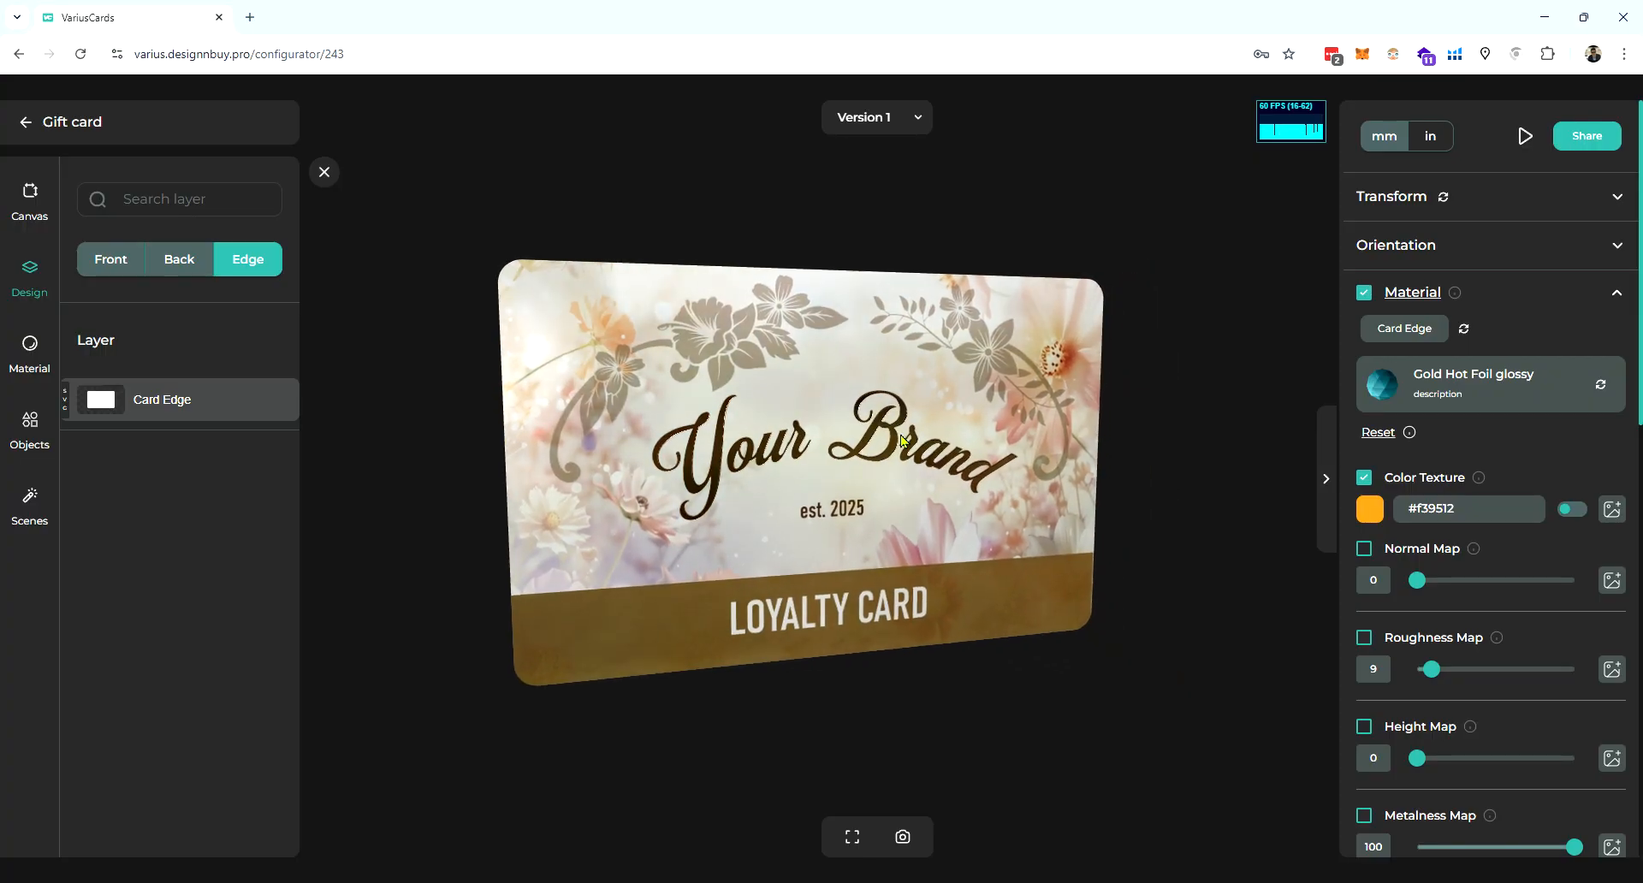
- Add a layer named "litho text" to the card back and set its colour to black #000000
{"action": "left_click_drag", "start_coordinate": [998, 562], "coordinate": [803, 514]}
{"action": "left_click", "coordinate": [179, 259]}
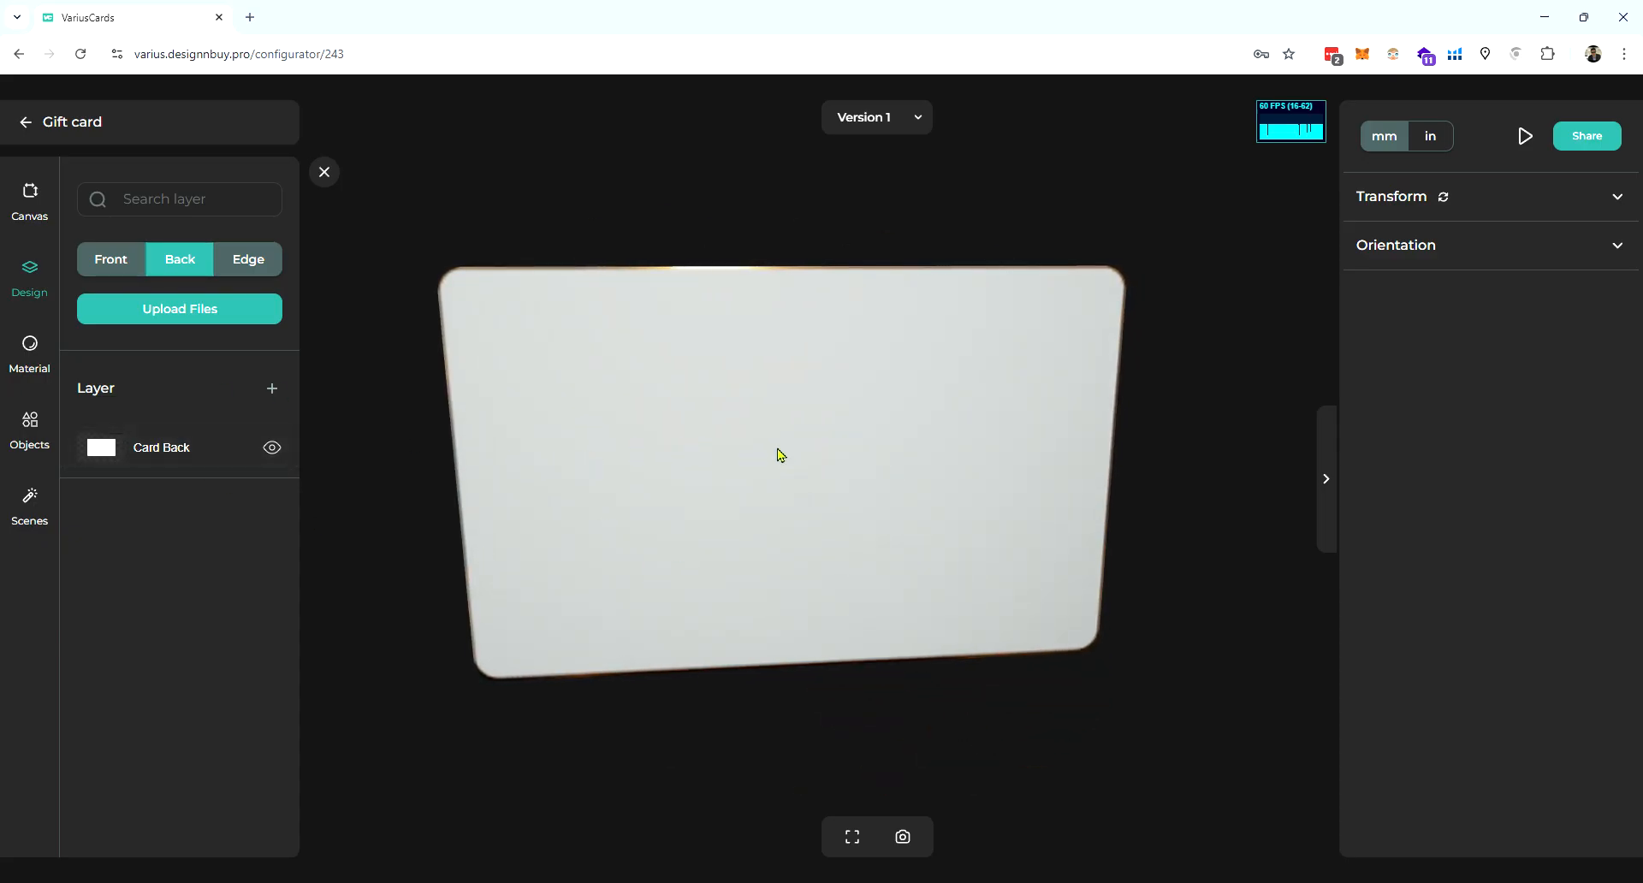
{"action": "left_click", "coordinate": [272, 387]}
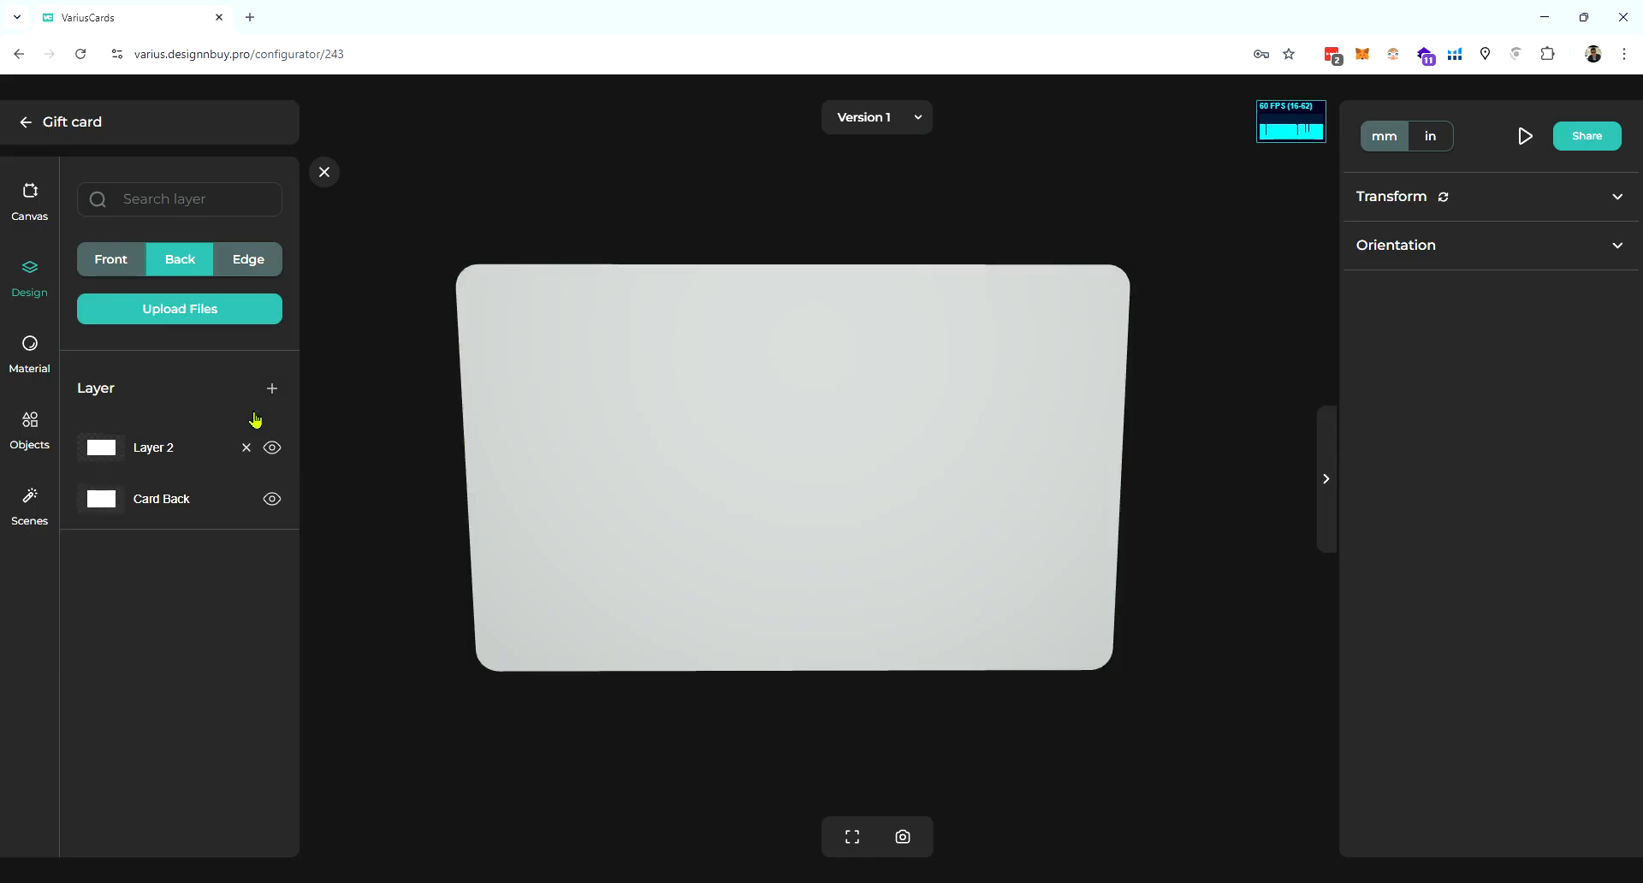
{"action": "left_click", "coordinate": [146, 456]}
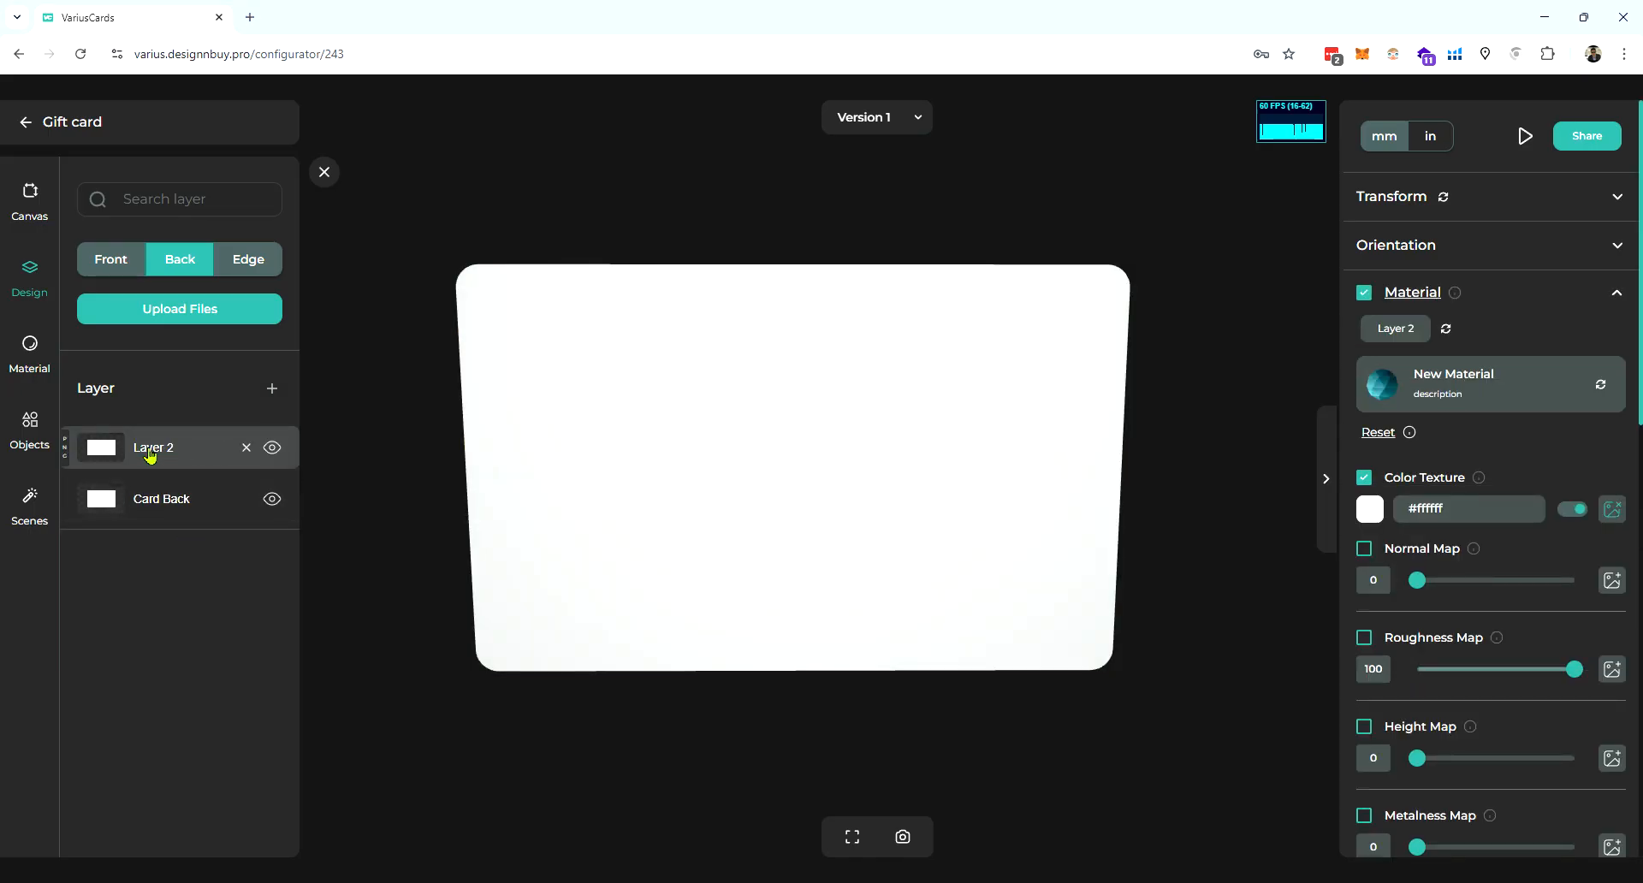
{"action": "scroll", "coordinate": [1452, 572], "scroll_direction": "down", "scroll_amount": 10}
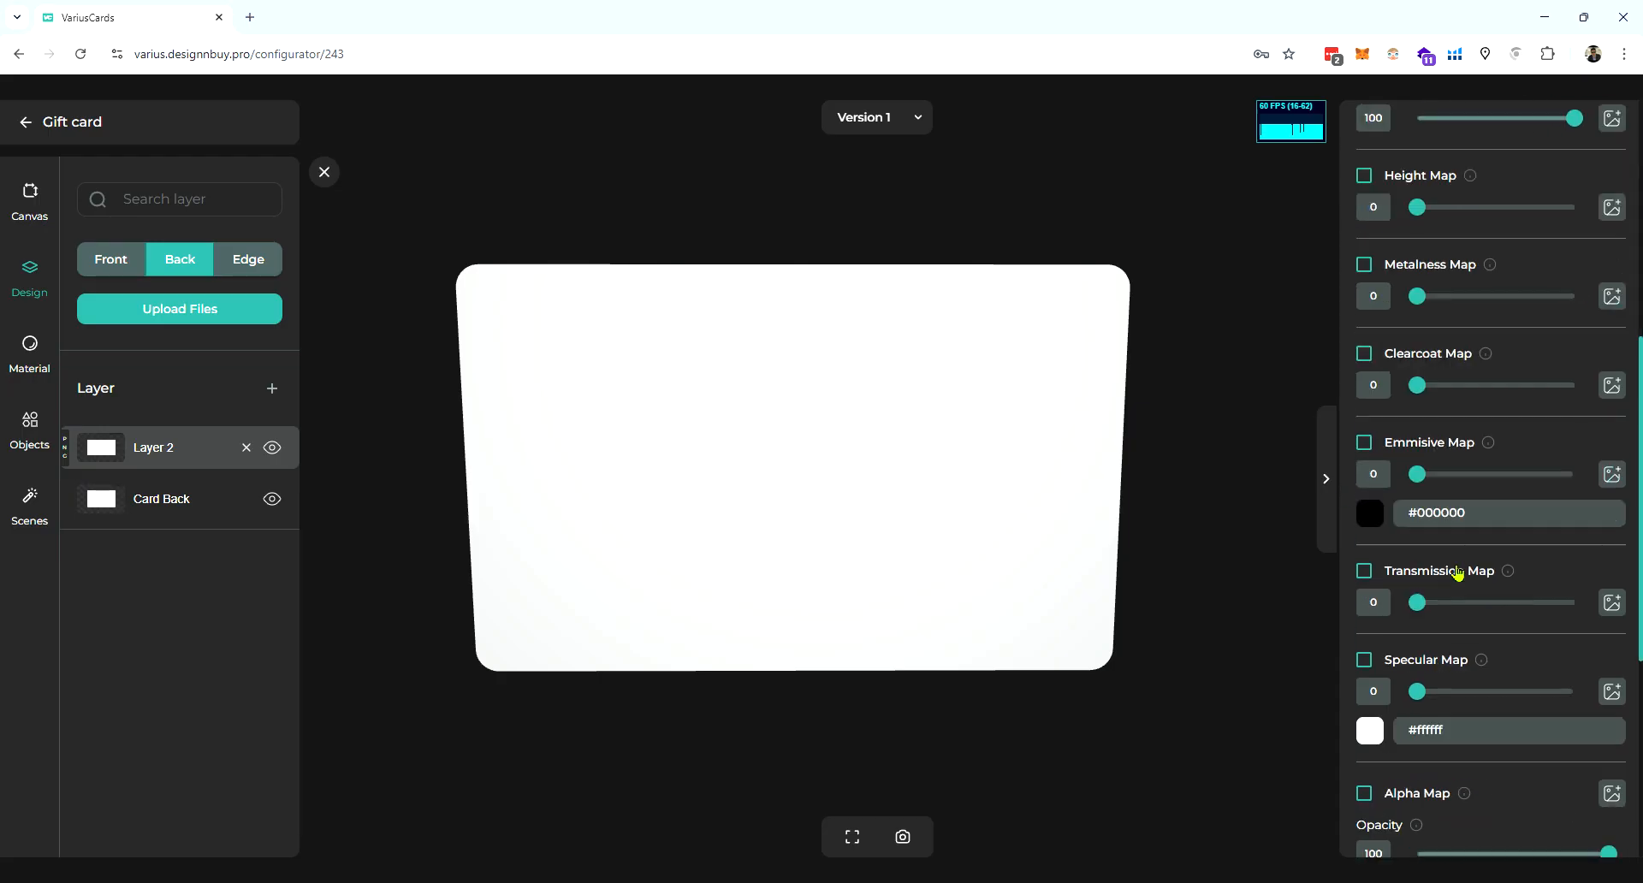
{"action": "scroll", "coordinate": [1492, 568], "scroll_direction": "up", "scroll_amount": 10}
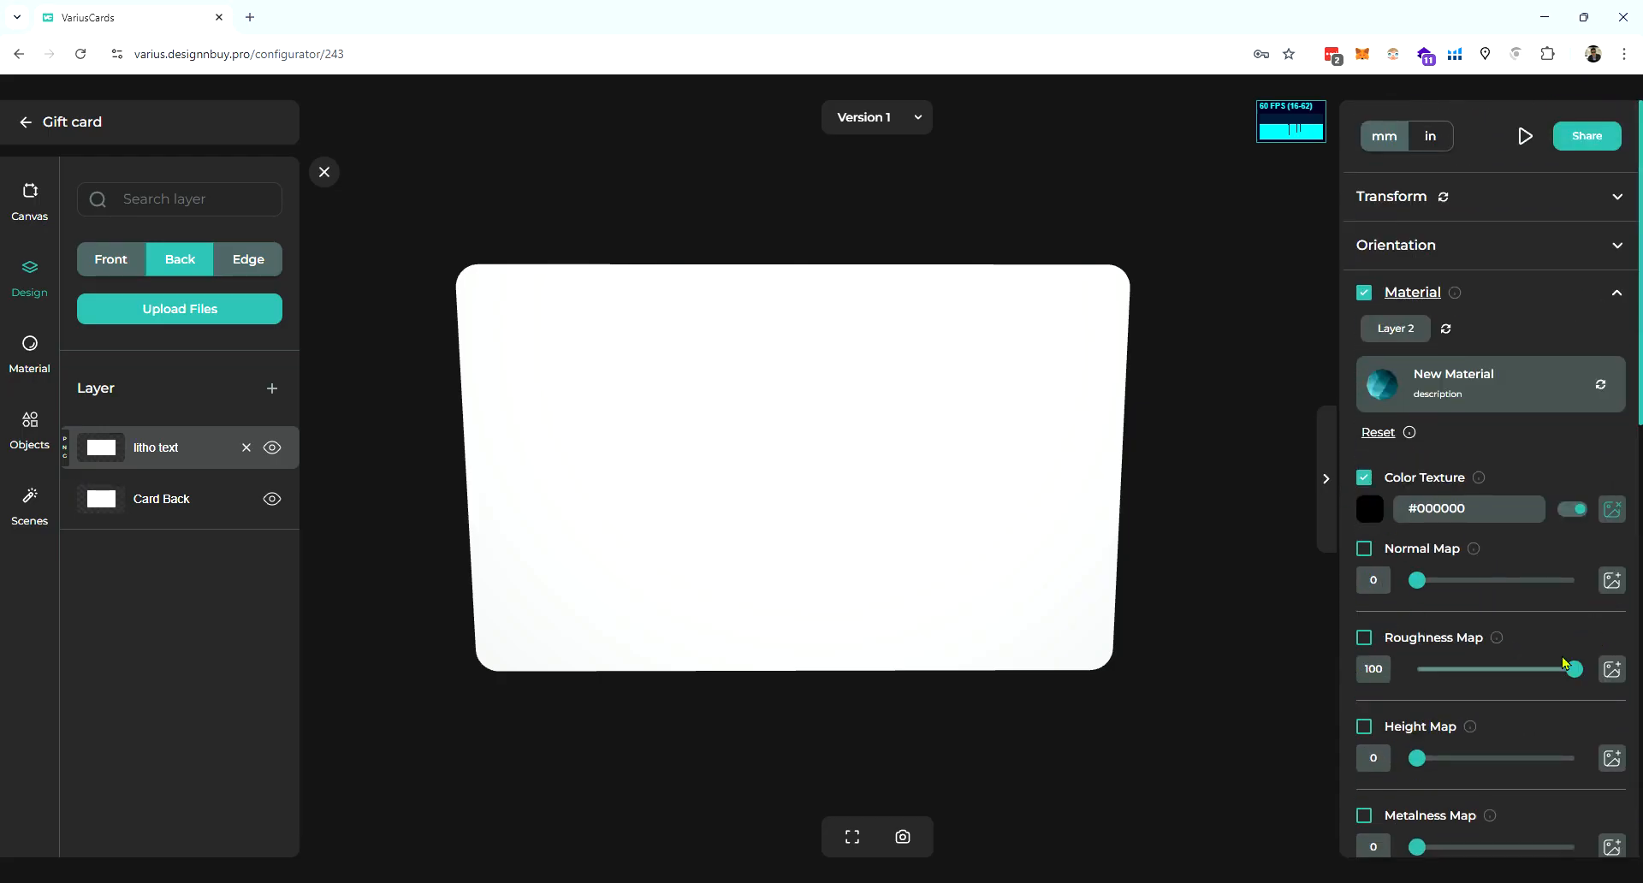
- Load the gift card terms artwork as the litho text layer's alpha map and switch its colour texture from image to plain colour
{"action": "scroll", "coordinate": [1562, 663], "scroll_direction": "down", "scroll_amount": 10}
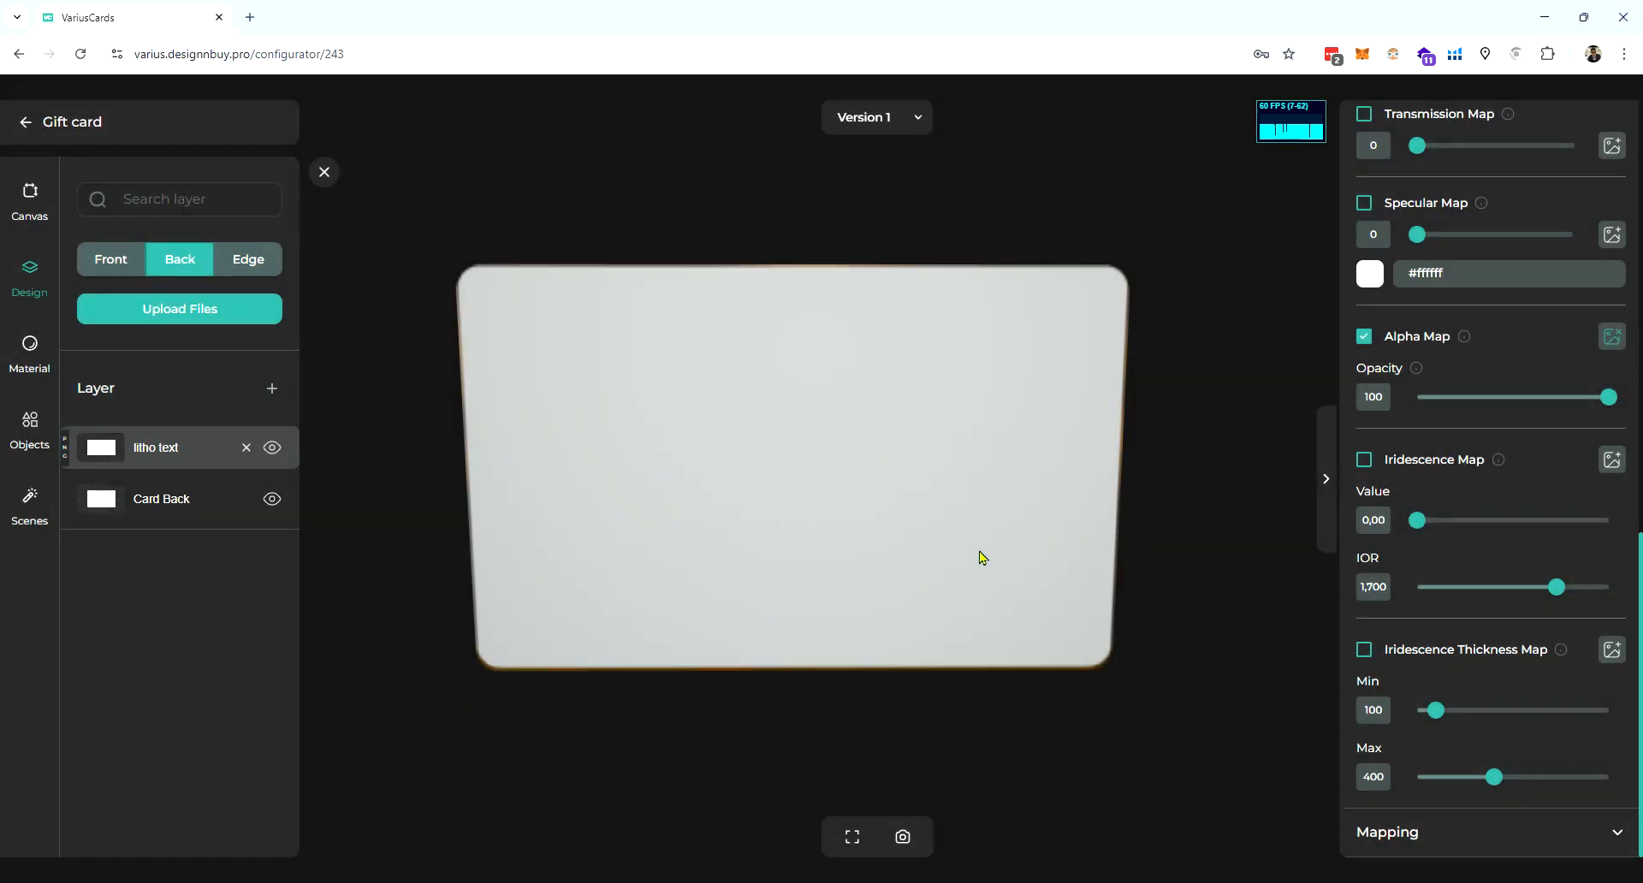
{"action": "left_click_drag", "start_coordinate": [961, 476], "coordinate": [1012, 496]}
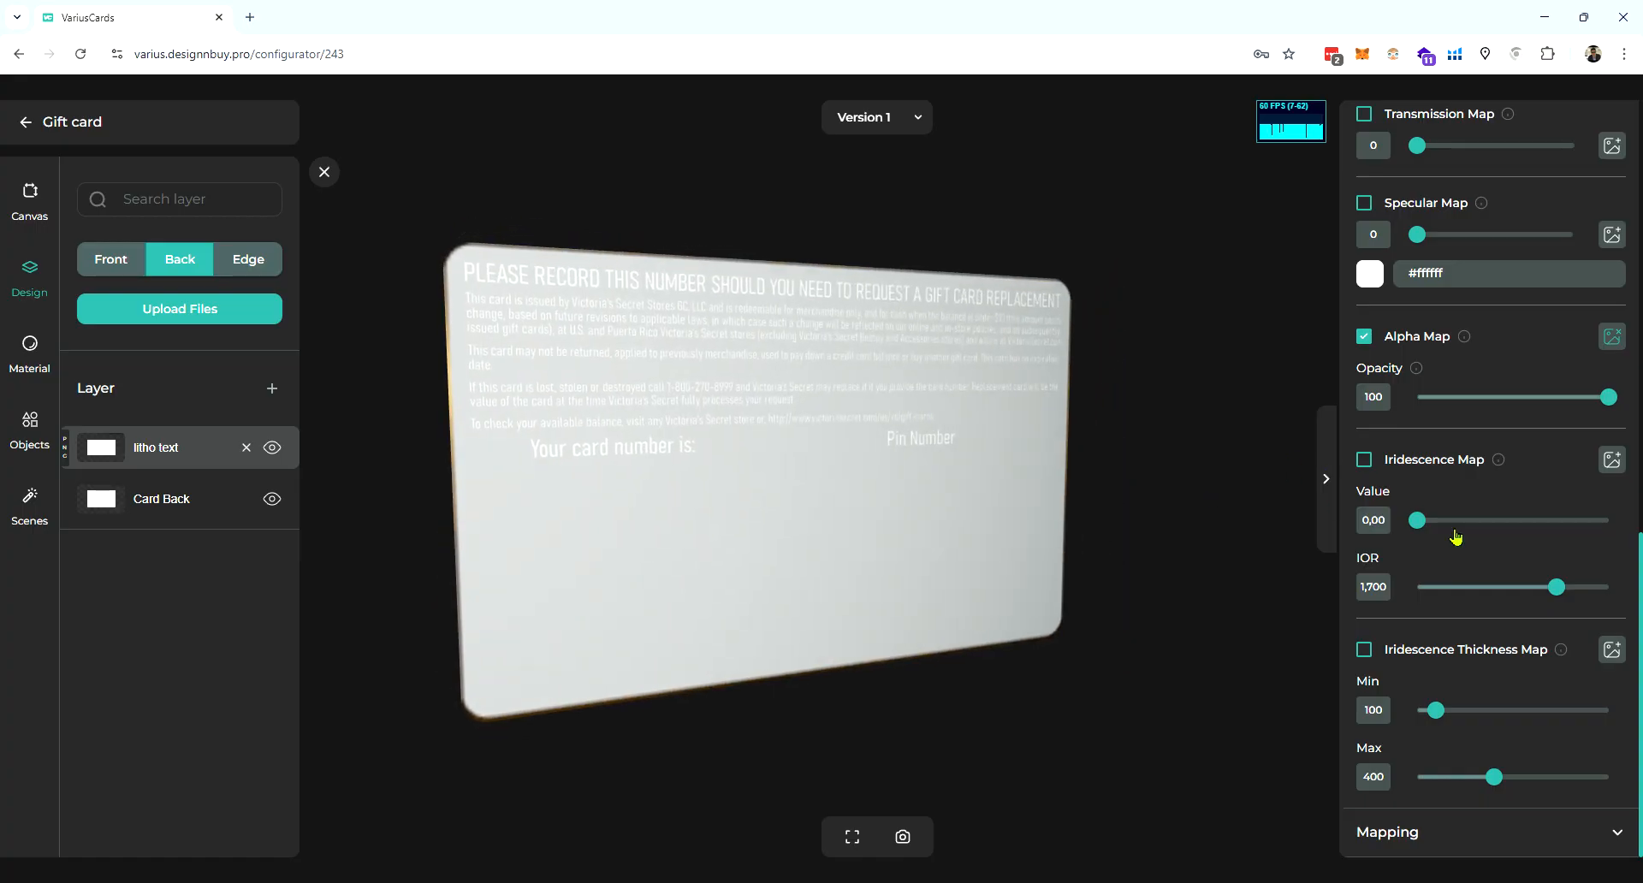
{"action": "scroll", "coordinate": [1456, 536], "scroll_direction": "up", "scroll_amount": 10}
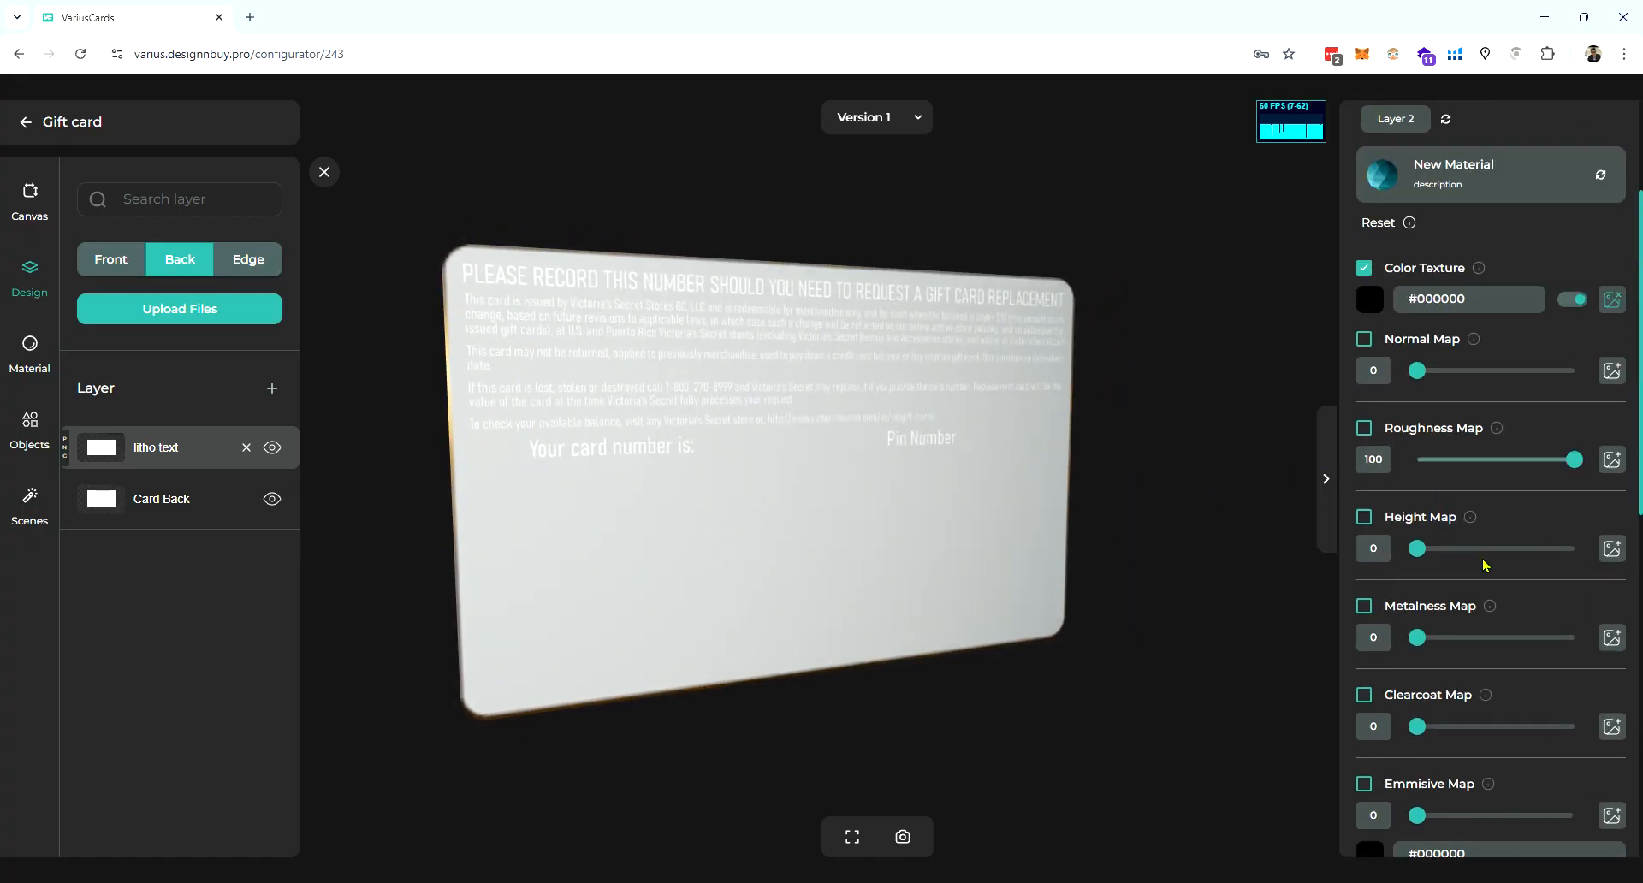
{"action": "left_click", "coordinate": [1579, 304]}
{"action": "mouse_move", "coordinate": [827, 427]}
{"action": "left_mouse_down"}
{"action": "mouse_move", "coordinate": [787, 413]}
{"action": "mouse_move", "coordinate": [786, 393]}
{"action": "mouse_move", "coordinate": [845, 422]}
{"action": "mouse_move", "coordinate": [825, 425]}
{"action": "left_mouse_up"}
{"action": "scroll", "coordinate": [766, 539], "scroll_direction": "up", "scroll_amount": 5}
{"action": "left_click_drag", "start_coordinate": [829, 528], "coordinate": [804, 526]}
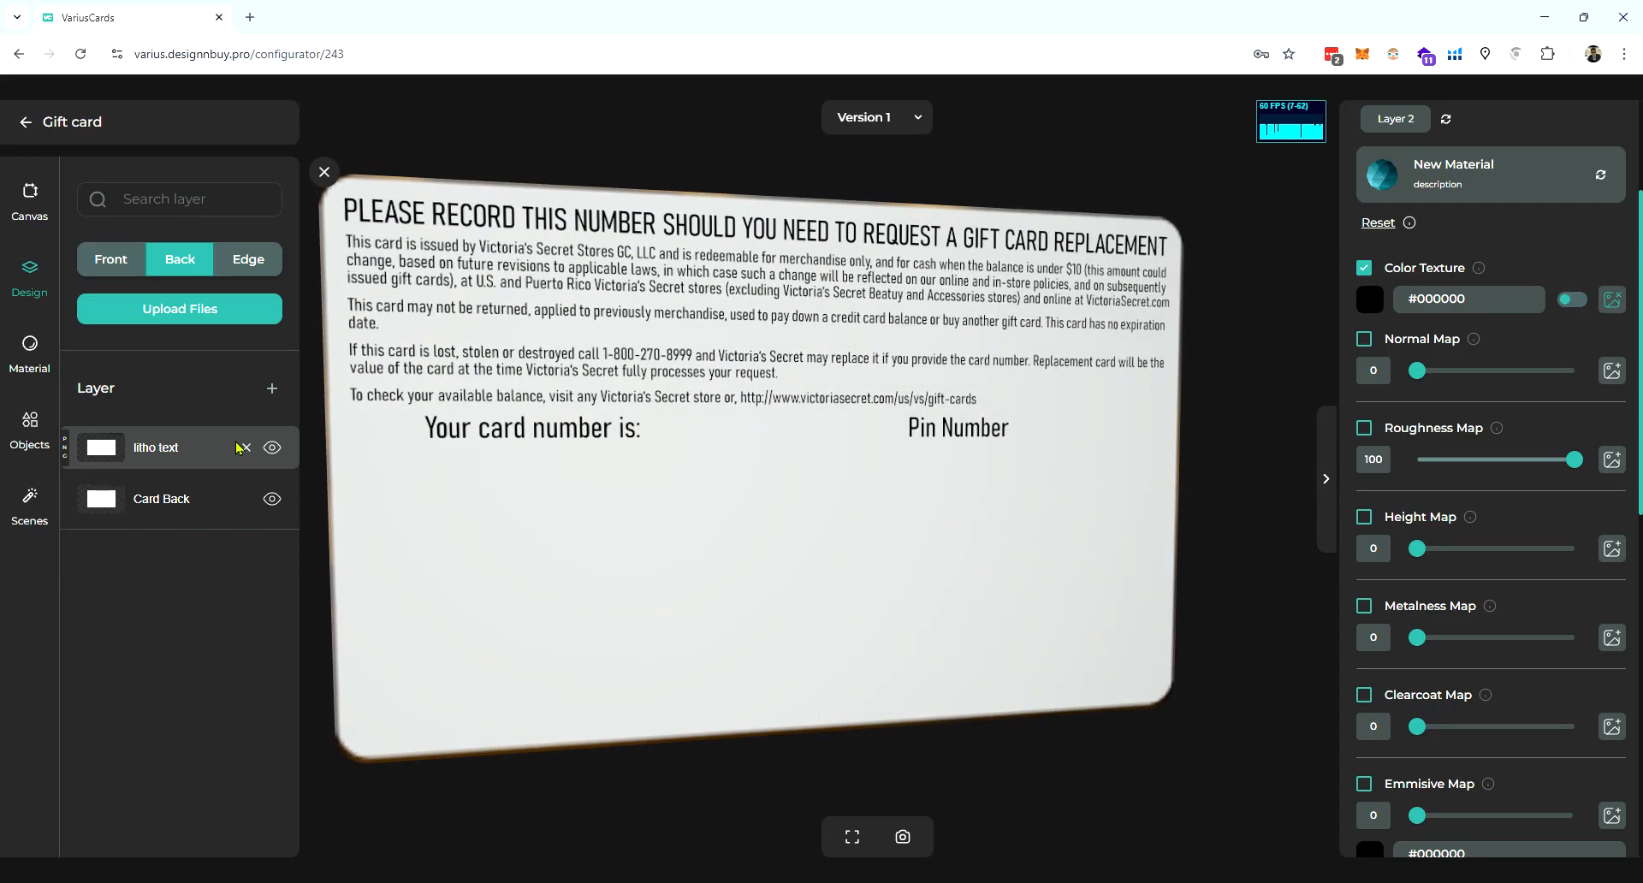
- Add a third layer to the card back and place it between the litho text and Card Back layers
{"action": "left_click", "coordinate": [272, 387]}
{"action": "left_click_drag", "start_coordinate": [191, 468], "coordinate": [195, 520]}
{"action": "left_click_drag", "start_coordinate": [684, 505], "coordinate": [732, 446]}
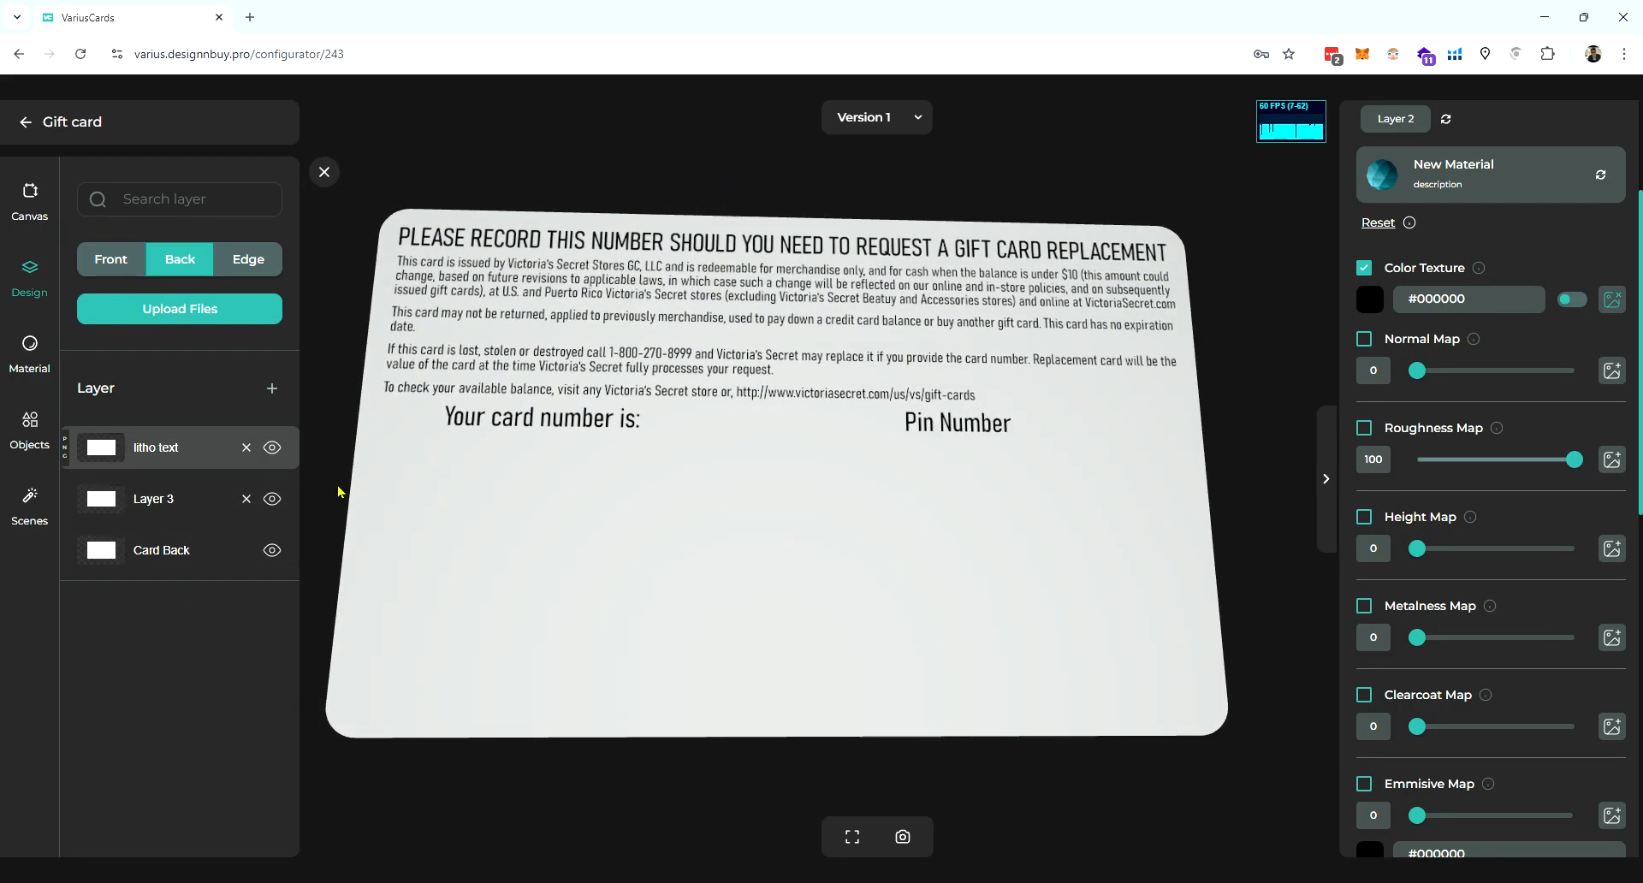
- Add a layer named "Perso" to the card back and apply the Laser Perso material from the Personalization category of the material library
{"action": "left_click", "coordinate": [273, 389]}
{"action": "double_click", "coordinate": [171, 447]}
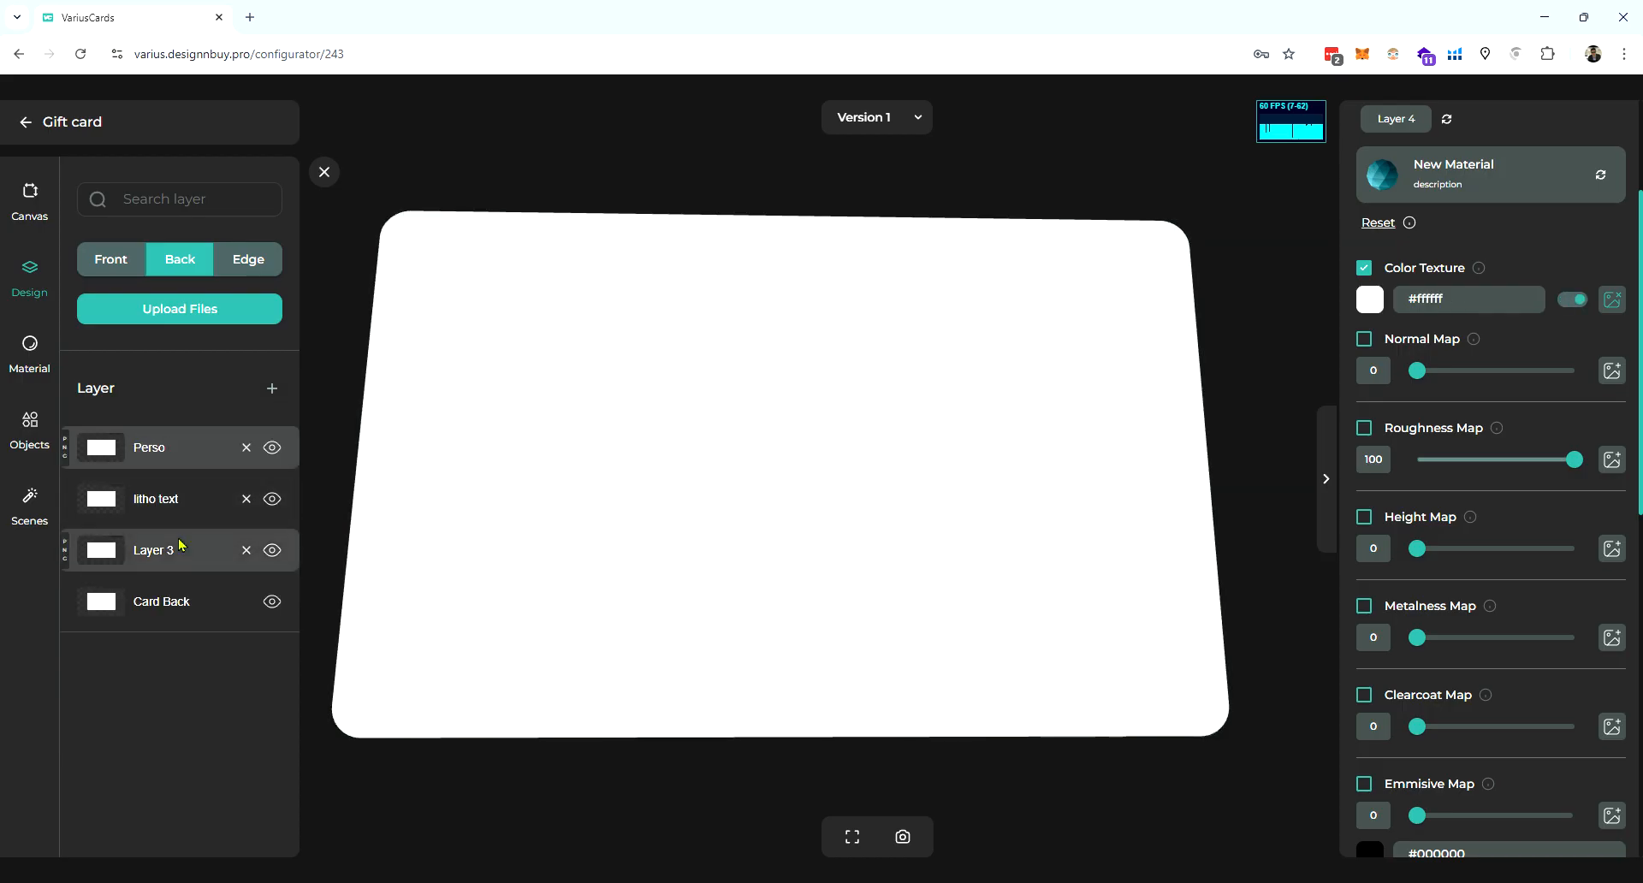
{"action": "scroll", "coordinate": [1452, 524], "scroll_direction": "up", "scroll_amount": 3}
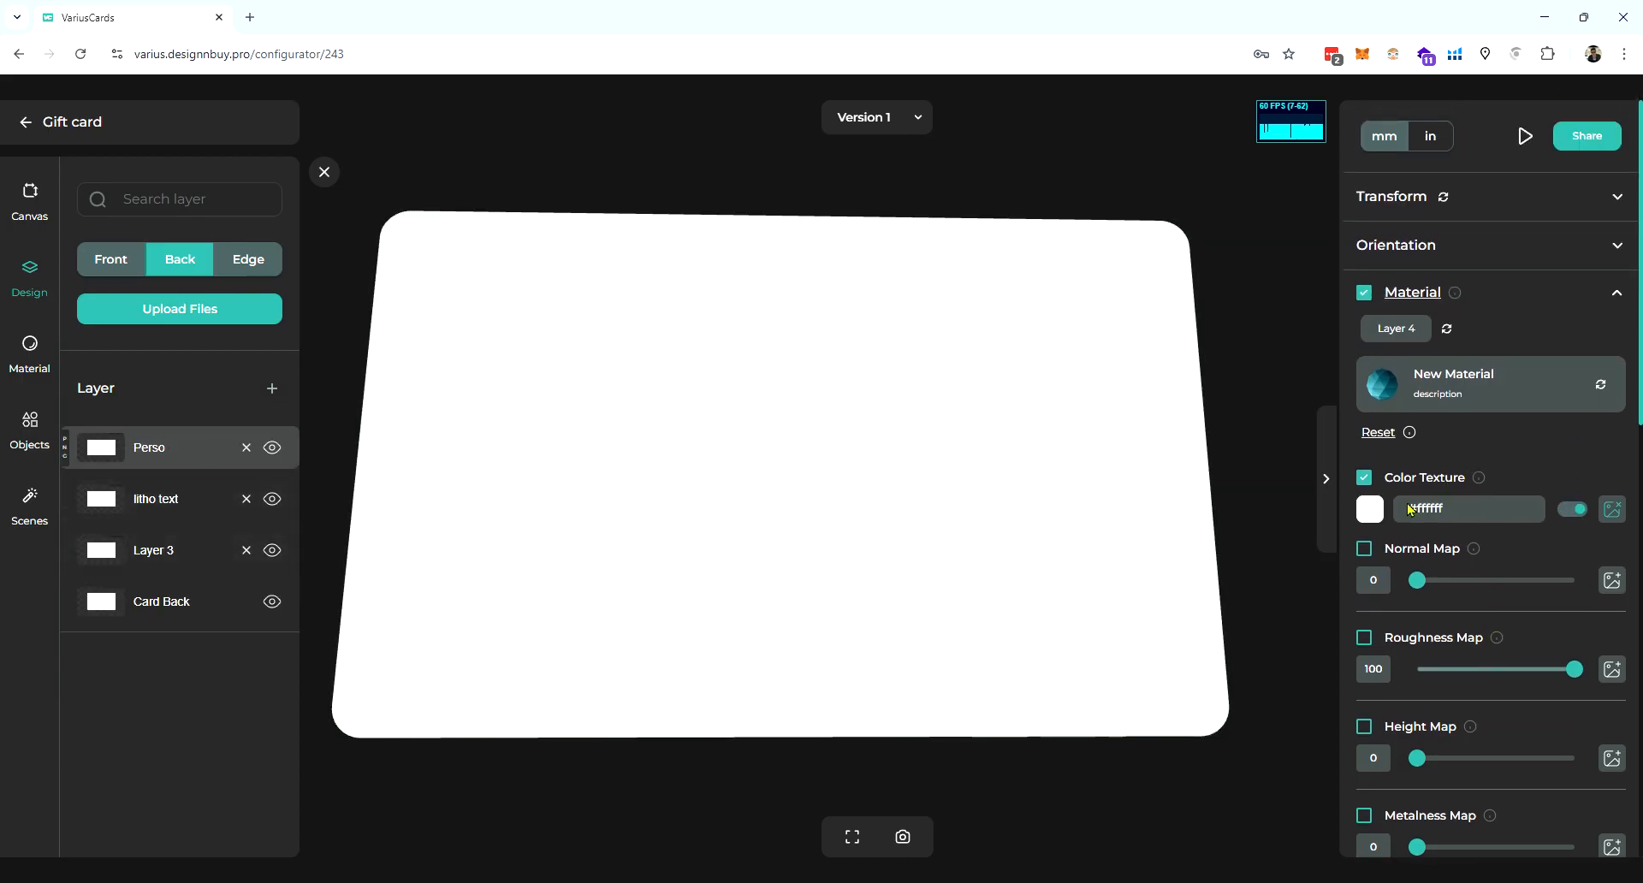
{"action": "left_click", "coordinate": [1409, 293]}
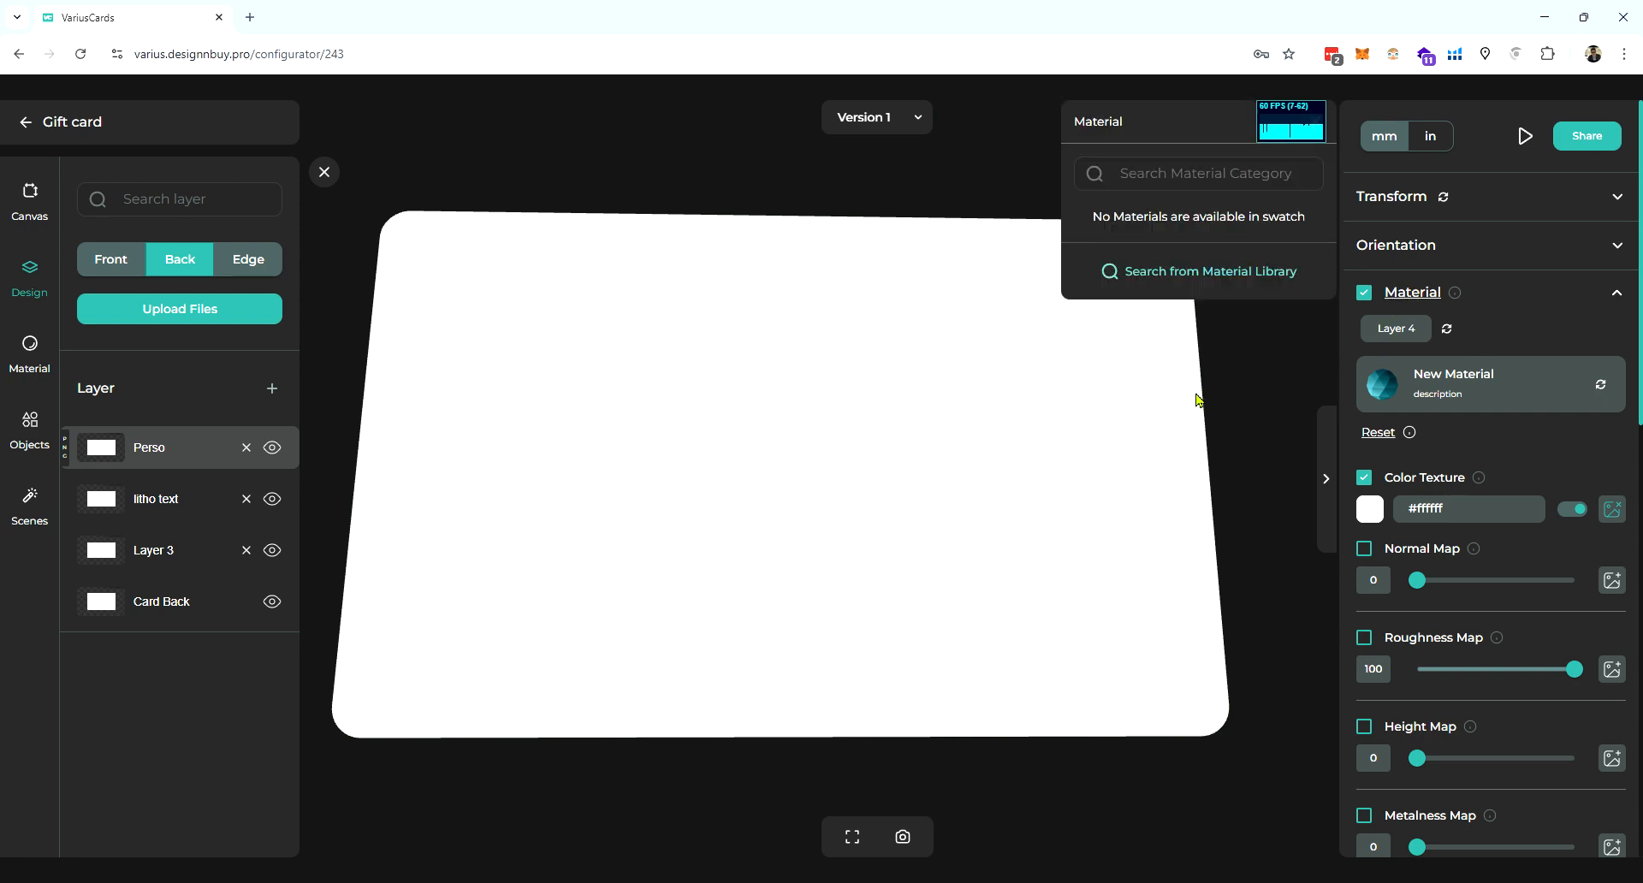
{"action": "left_click", "coordinate": [1187, 273]}
{"action": "scroll", "coordinate": [1181, 602], "scroll_direction": "down", "scroll_amount": 1}
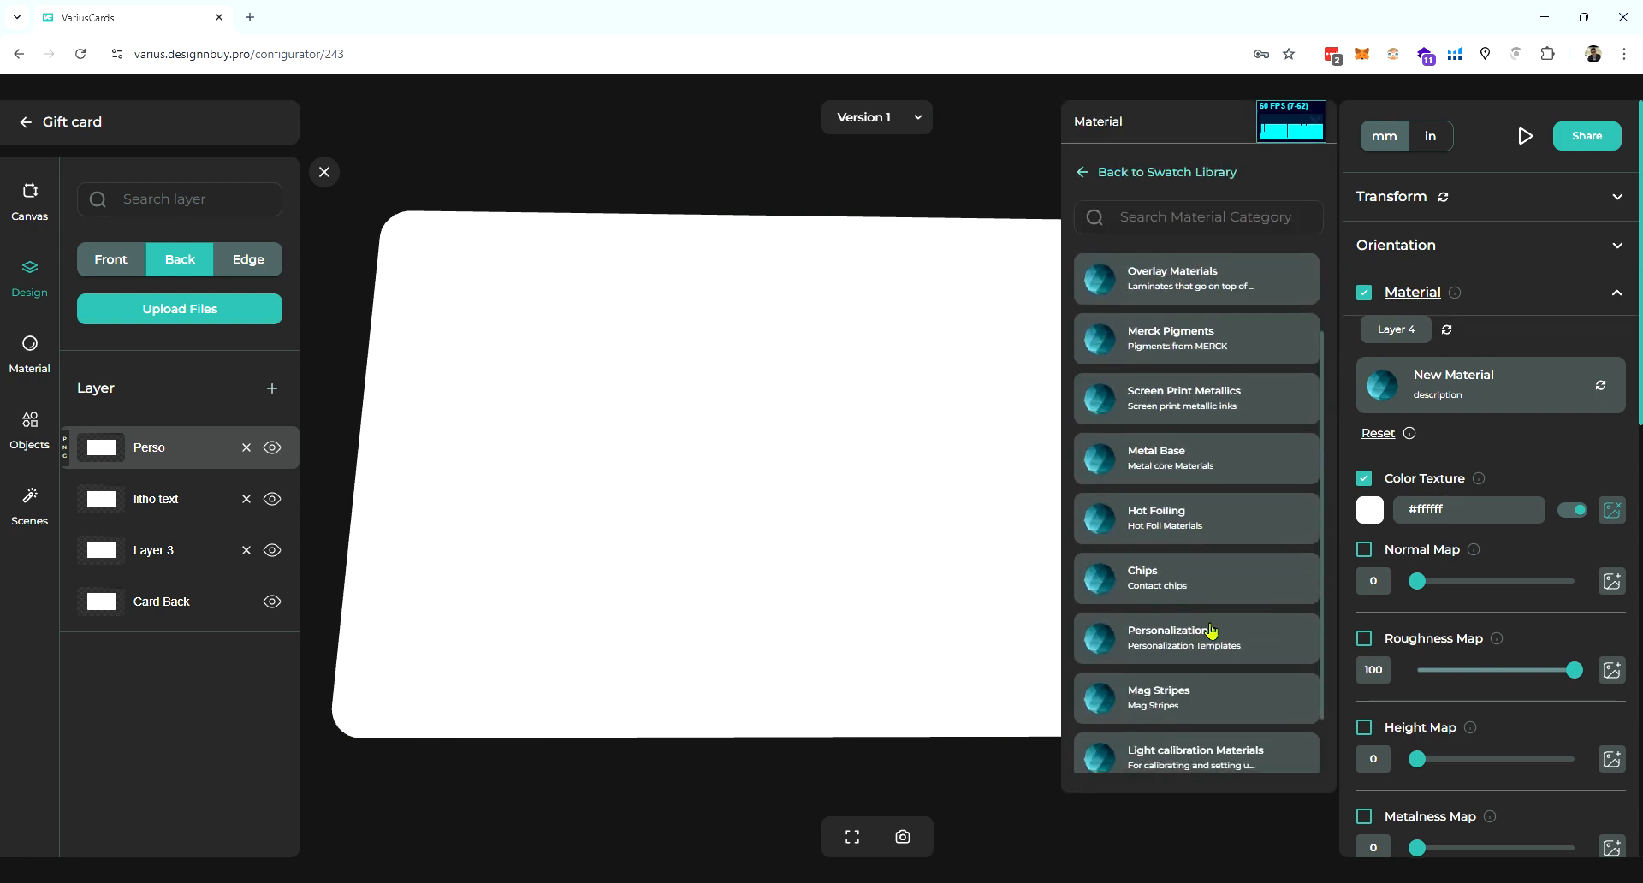
{"action": "left_click", "coordinate": [1211, 630]}
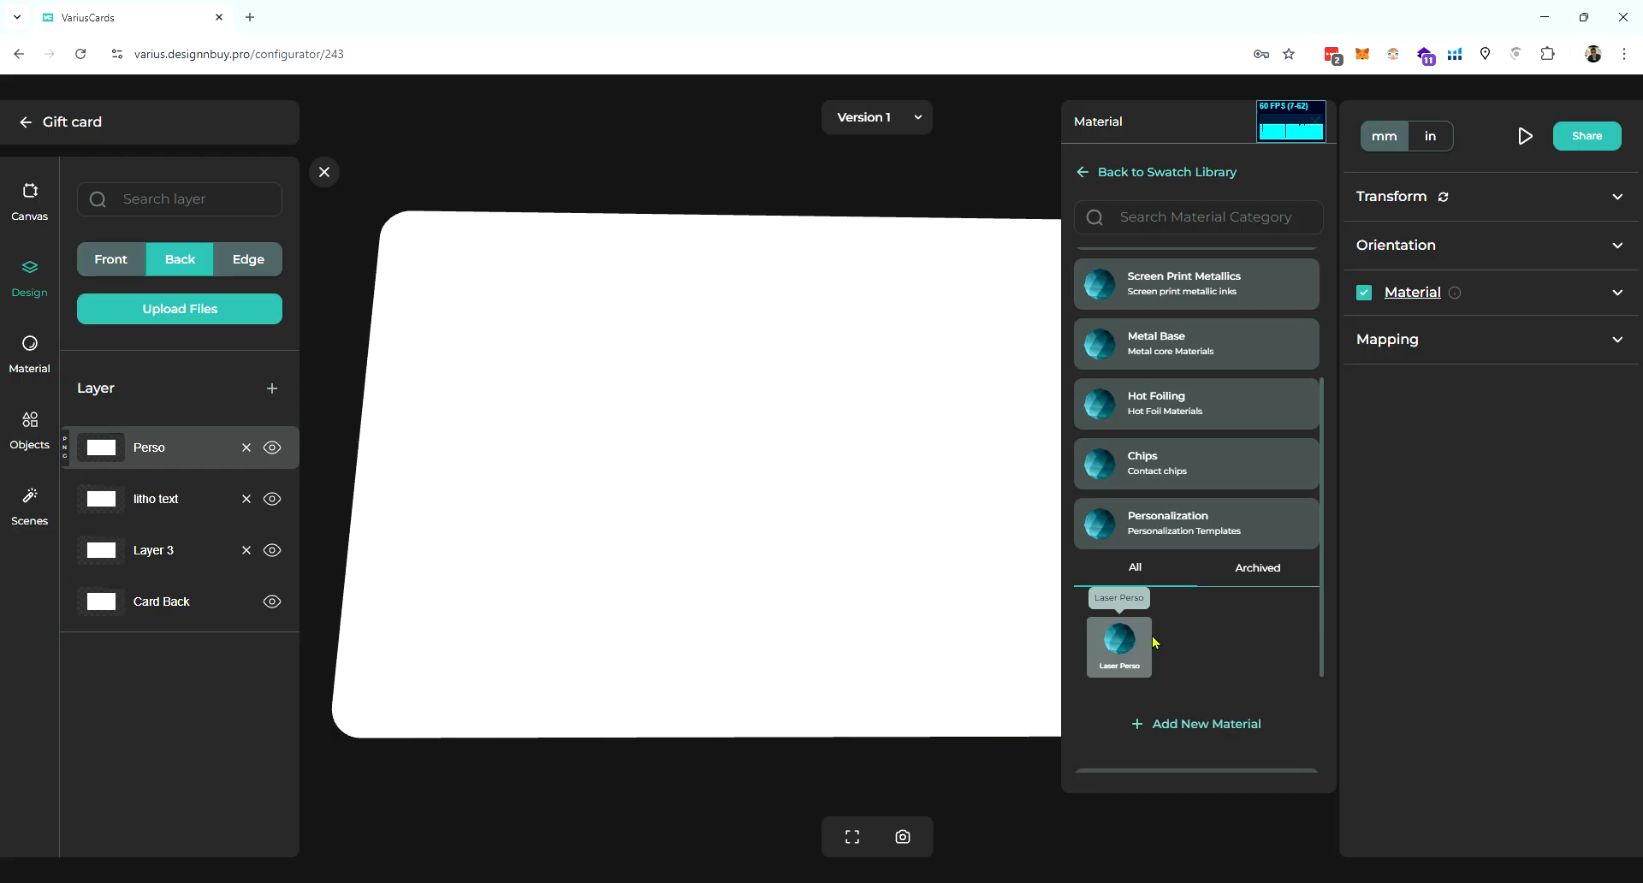
{"action": "left_click", "coordinate": [1151, 641]}
{"action": "left_click_drag", "start_coordinate": [923, 561], "coordinate": [503, 579]}
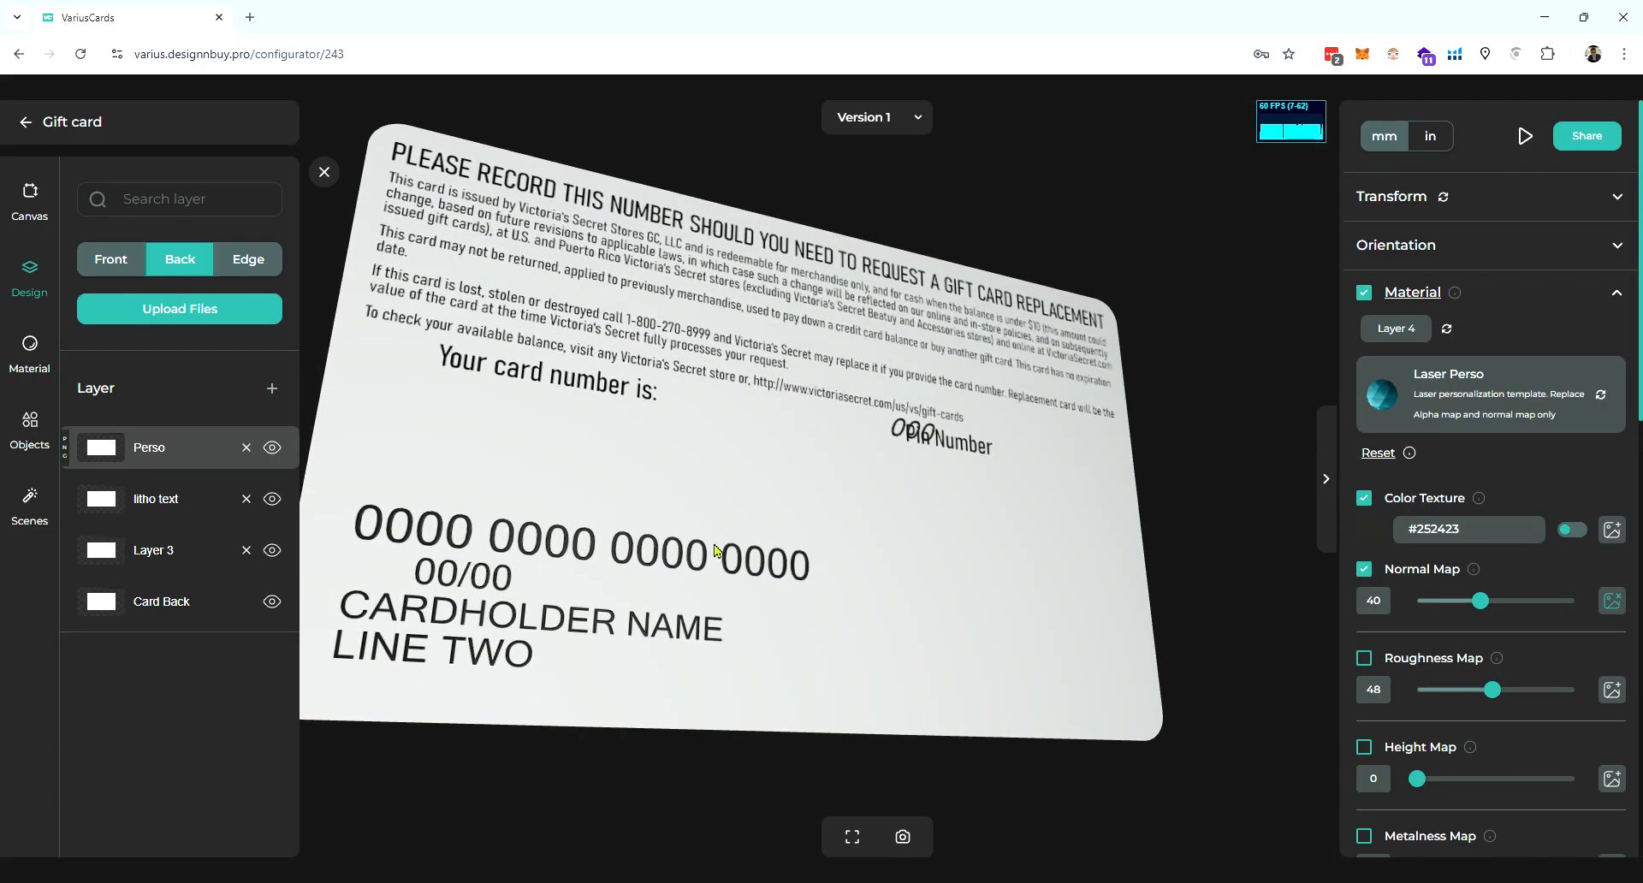
- Replace the Perso layer's alpha map with the gift card artwork containing the card number, PIN and barcode
{"action": "left_click_drag", "start_coordinate": [711, 546], "coordinate": [690, 582]}
{"action": "scroll", "coordinate": [1454, 598], "scroll_direction": "down", "scroll_amount": 9}
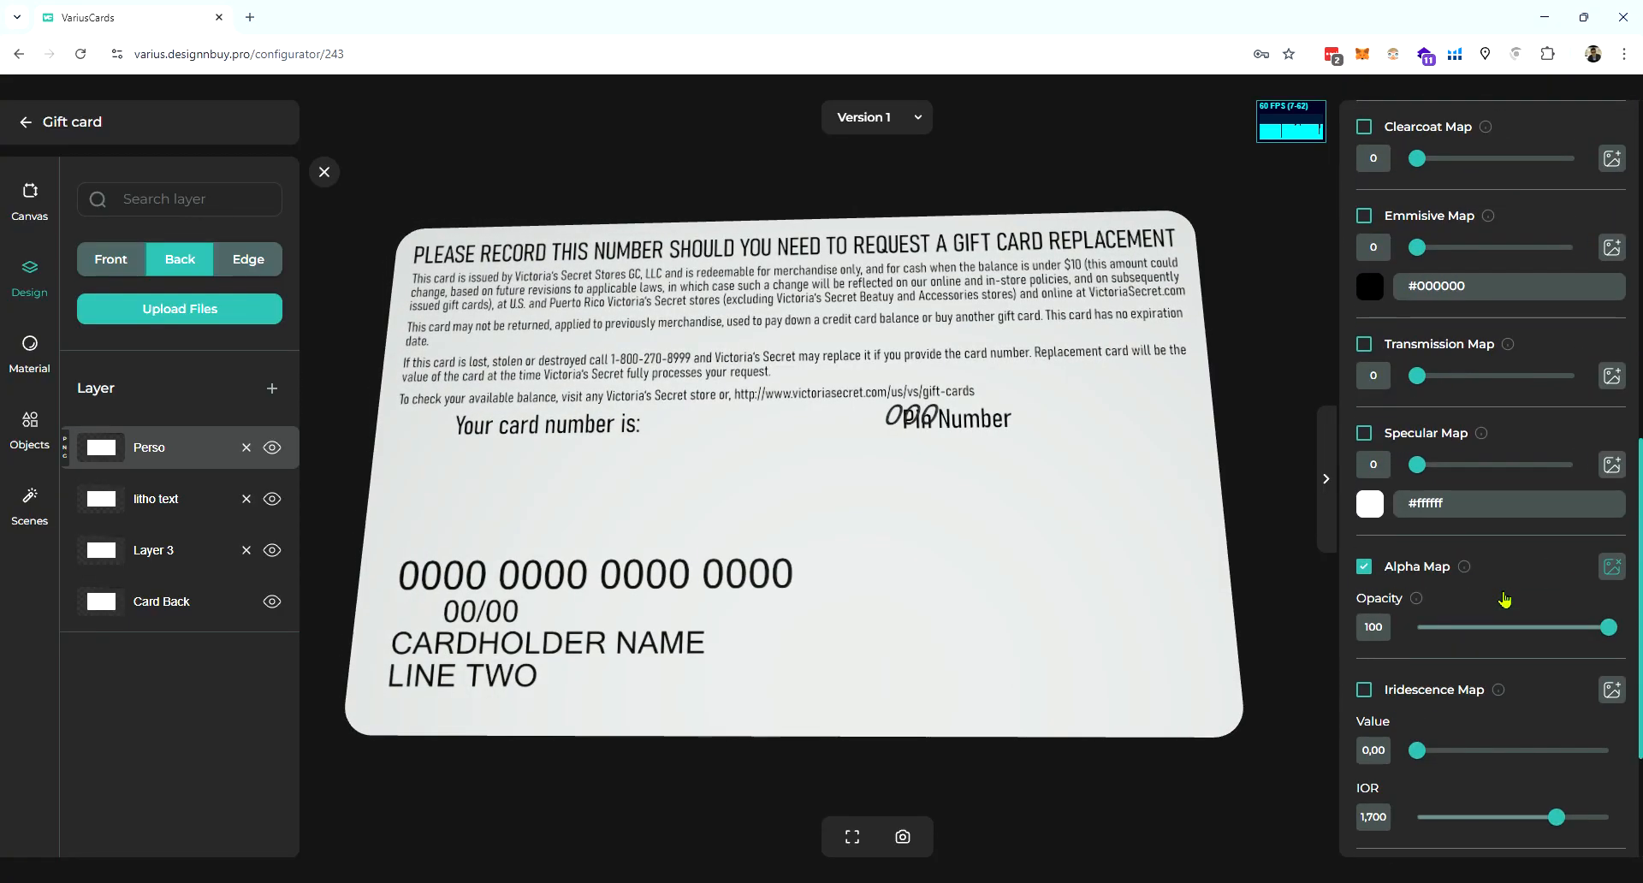
{"action": "left_click", "coordinate": [1617, 573]}
{"action": "left_click", "coordinate": [695, 530]}
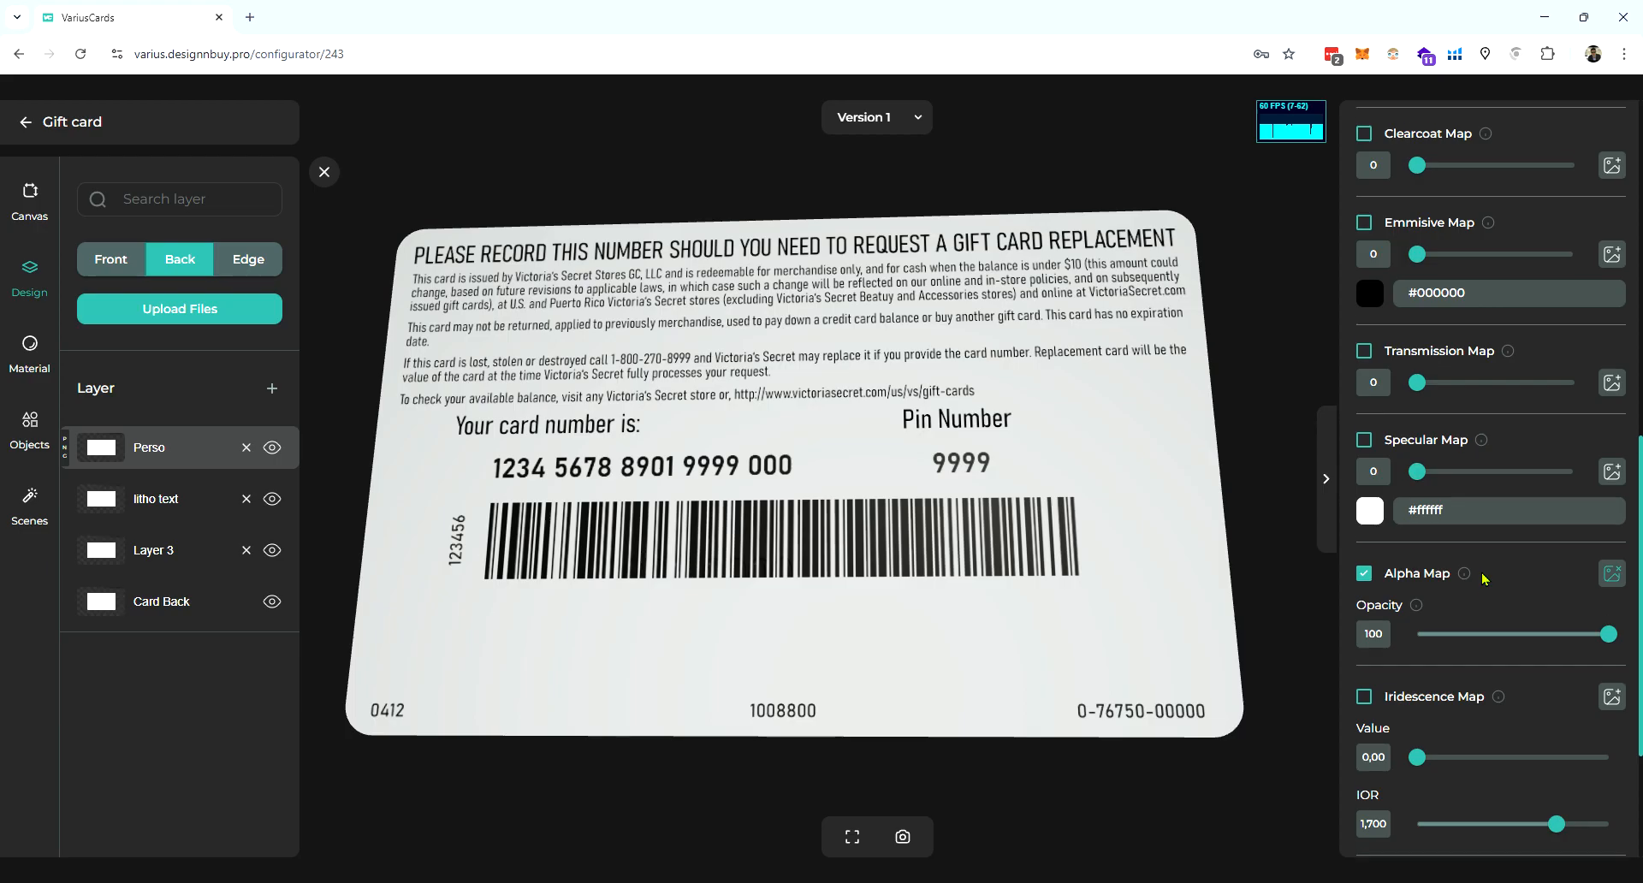
- Load a height map for the Perso layer, set its height to 73 and turn off the normal map
{"action": "scroll", "coordinate": [1485, 580], "scroll_direction": "up", "scroll_amount": 3}
{"action": "scroll", "coordinate": [1484, 579], "scroll_direction": "up", "scroll_amount": 2}
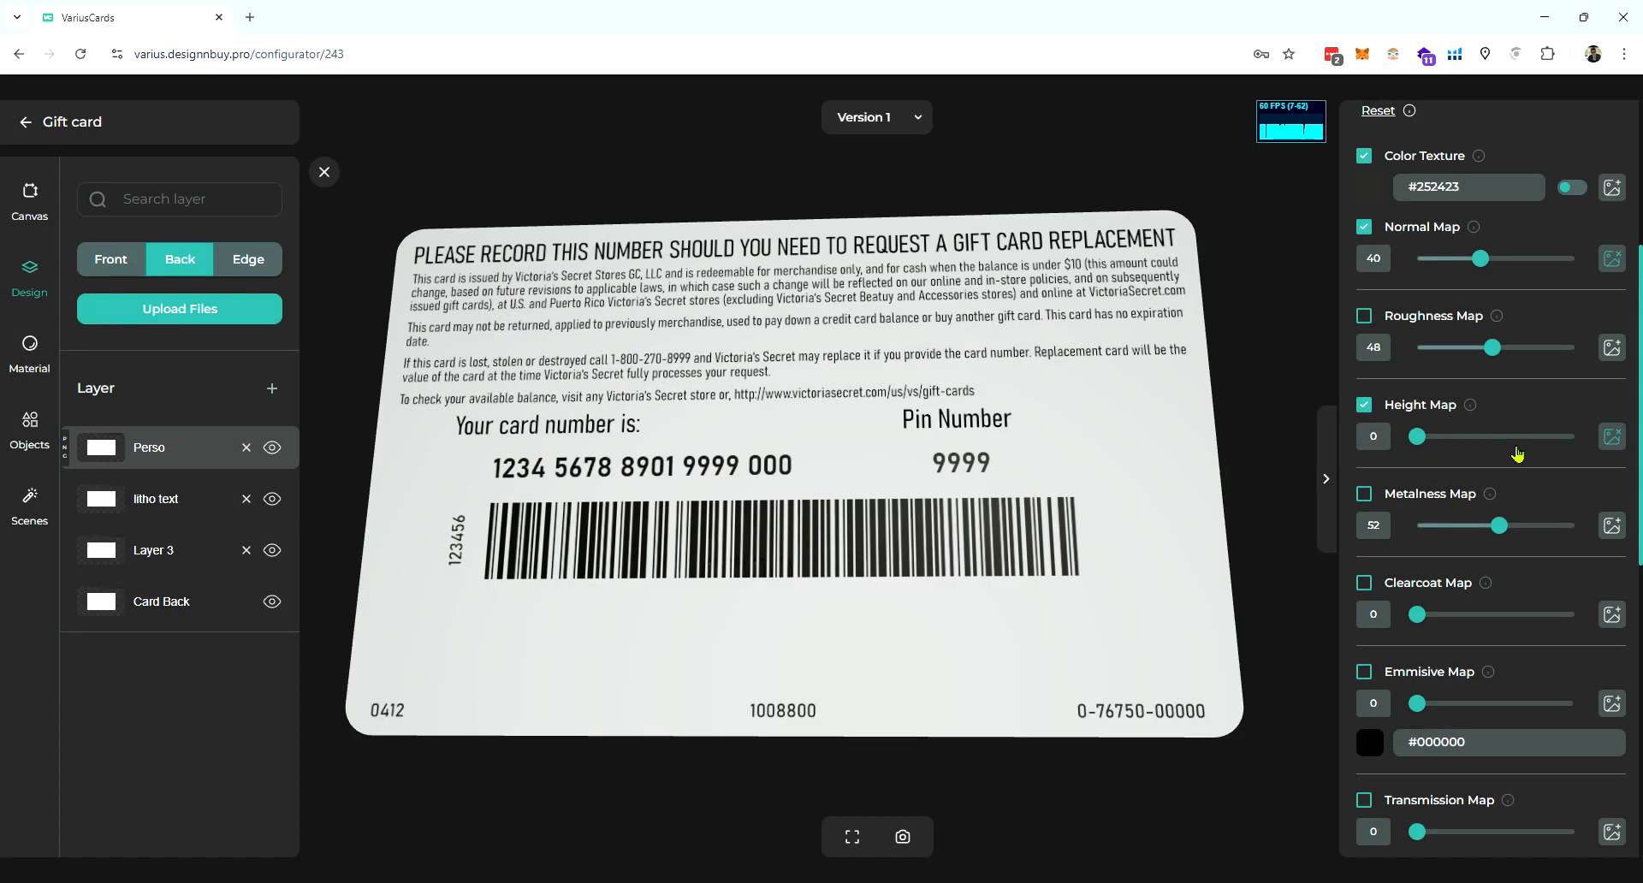
{"action": "left_click_drag", "start_coordinate": [1525, 438], "coordinate": [1531, 436]}
{"action": "scroll", "coordinate": [1448, 539], "scroll_direction": "up", "scroll_amount": 3}
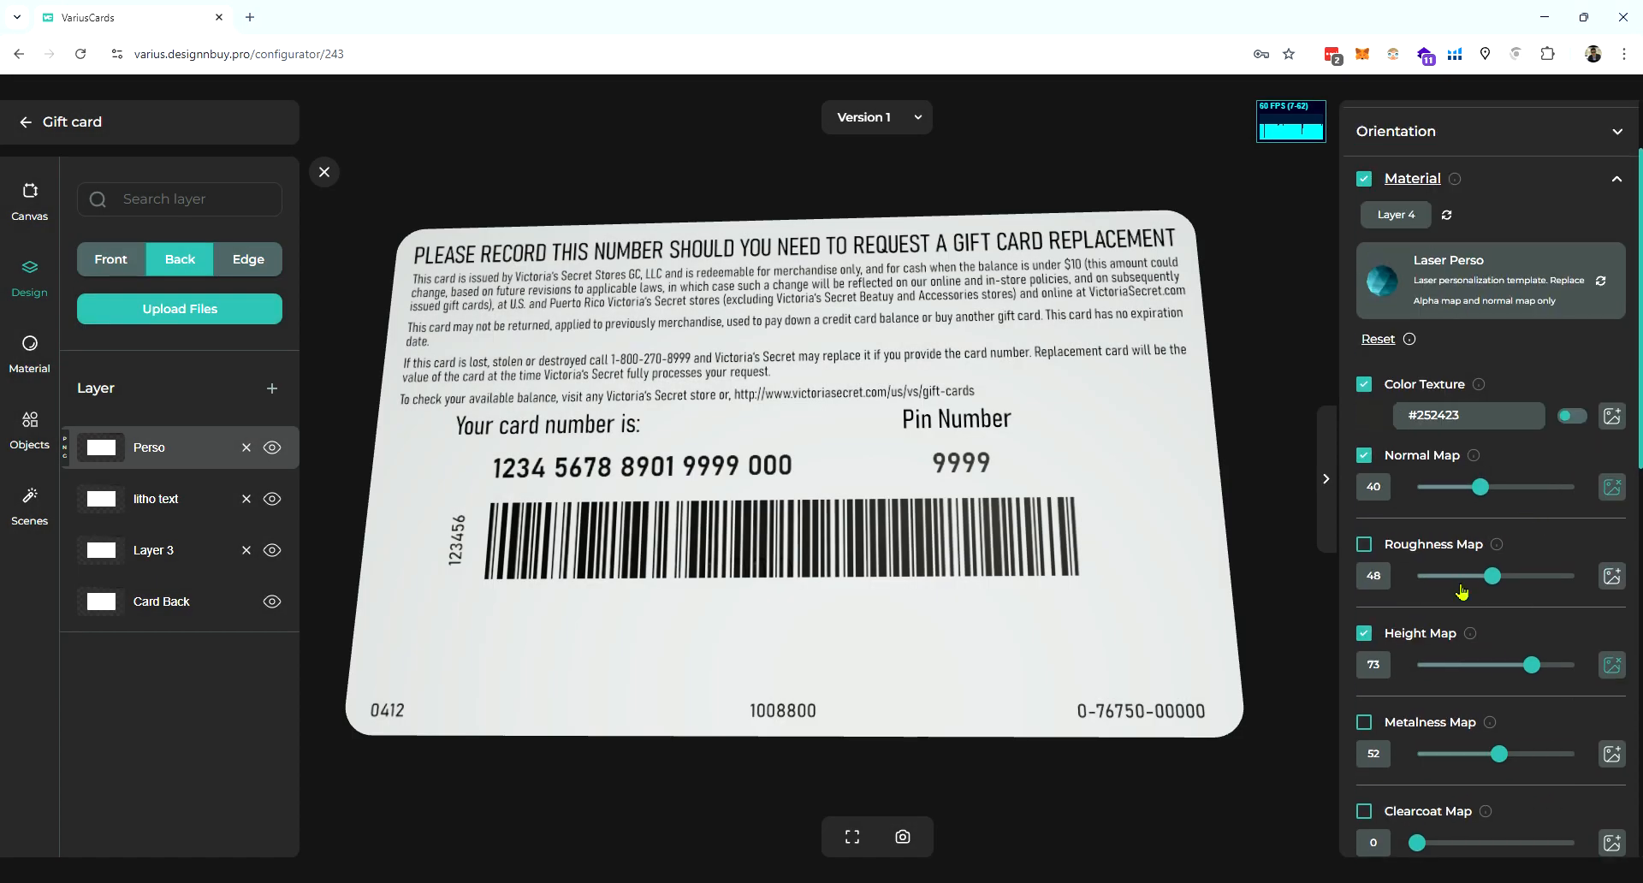
{"action": "left_click", "coordinate": [1365, 456]}
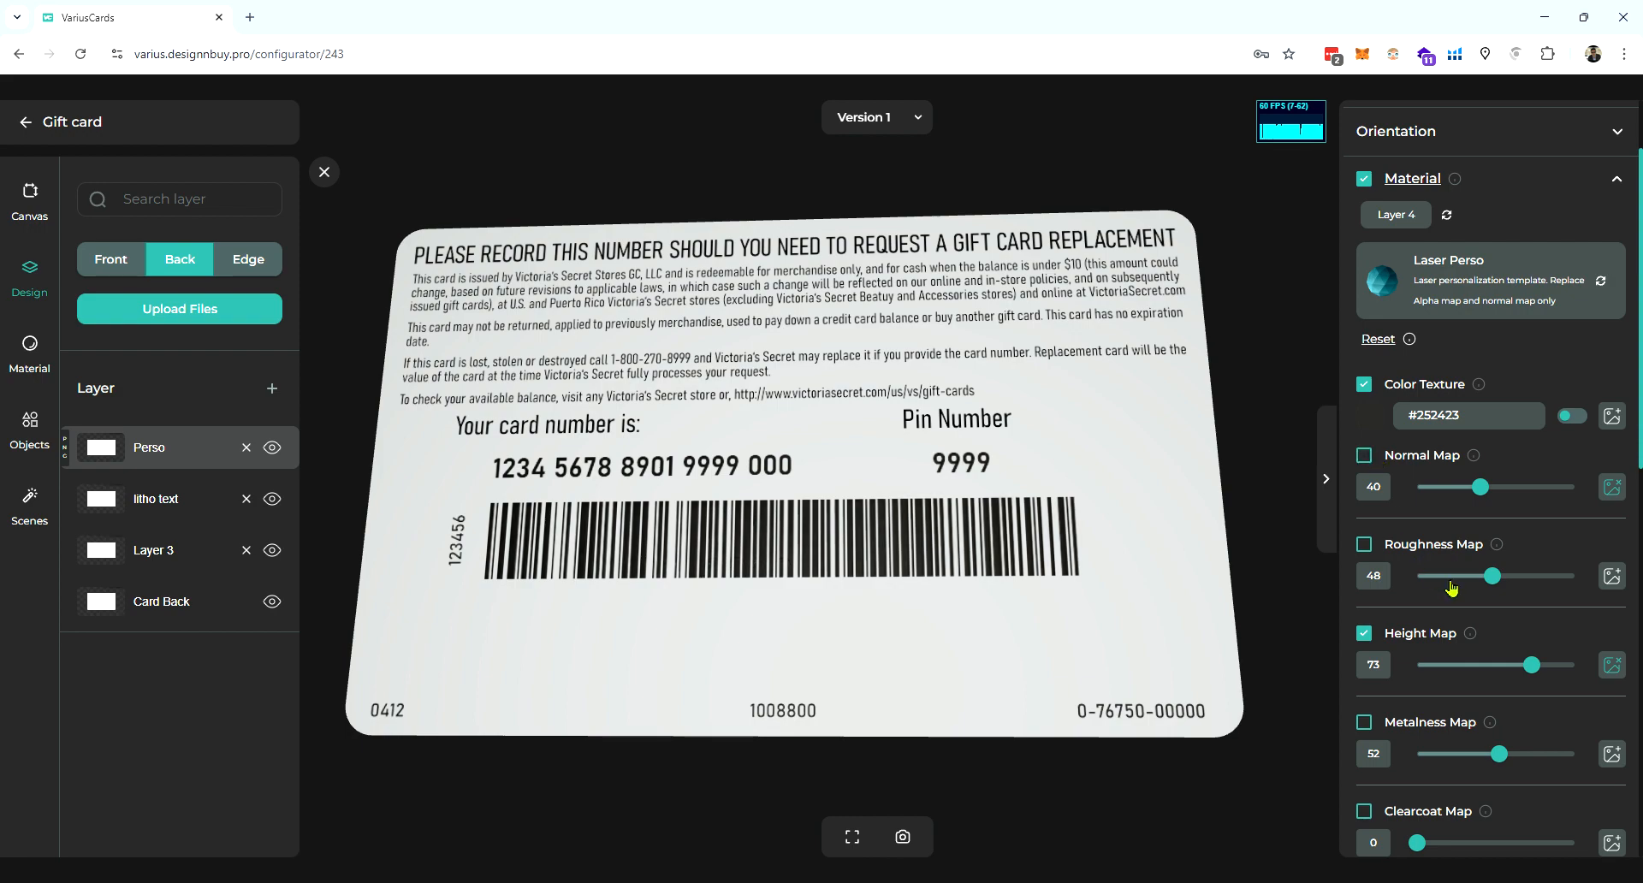
- Set the Perso layer's roughness to 13 and its height map to 40, checking the light reflection on the barcode
{"action": "left_click", "coordinate": [1450, 582]}
{"action": "left_click_drag", "start_coordinate": [1442, 581], "coordinate": [1439, 581]}
{"action": "scroll", "coordinate": [891, 618], "scroll_direction": "up", "scroll_amount": 10}
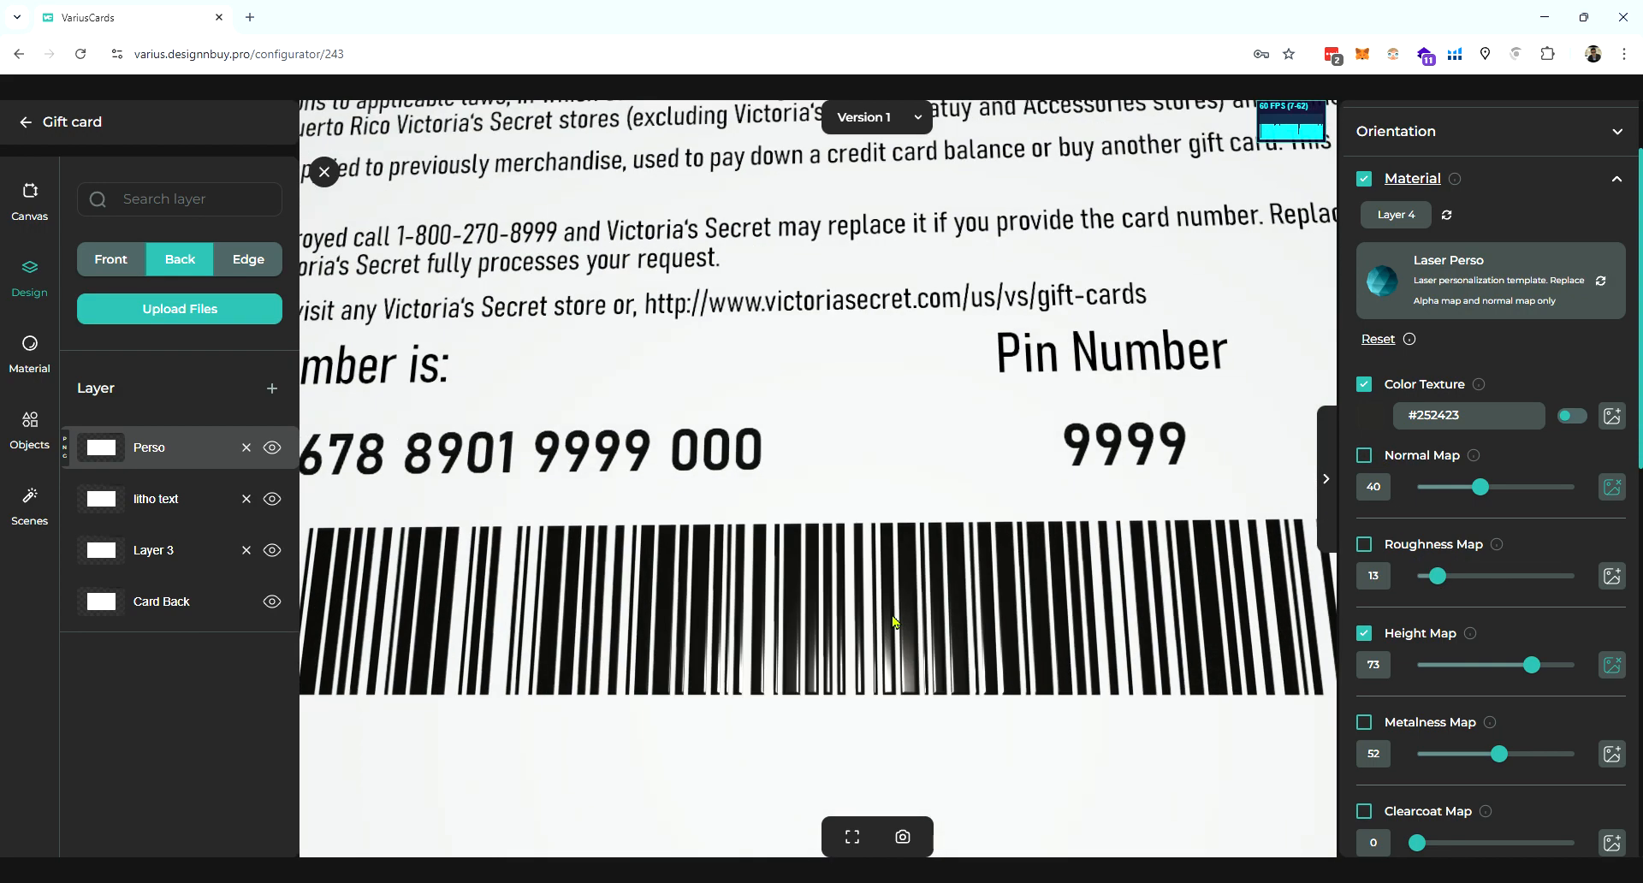
{"action": "left_click_drag", "start_coordinate": [933, 585], "coordinate": [930, 574]}
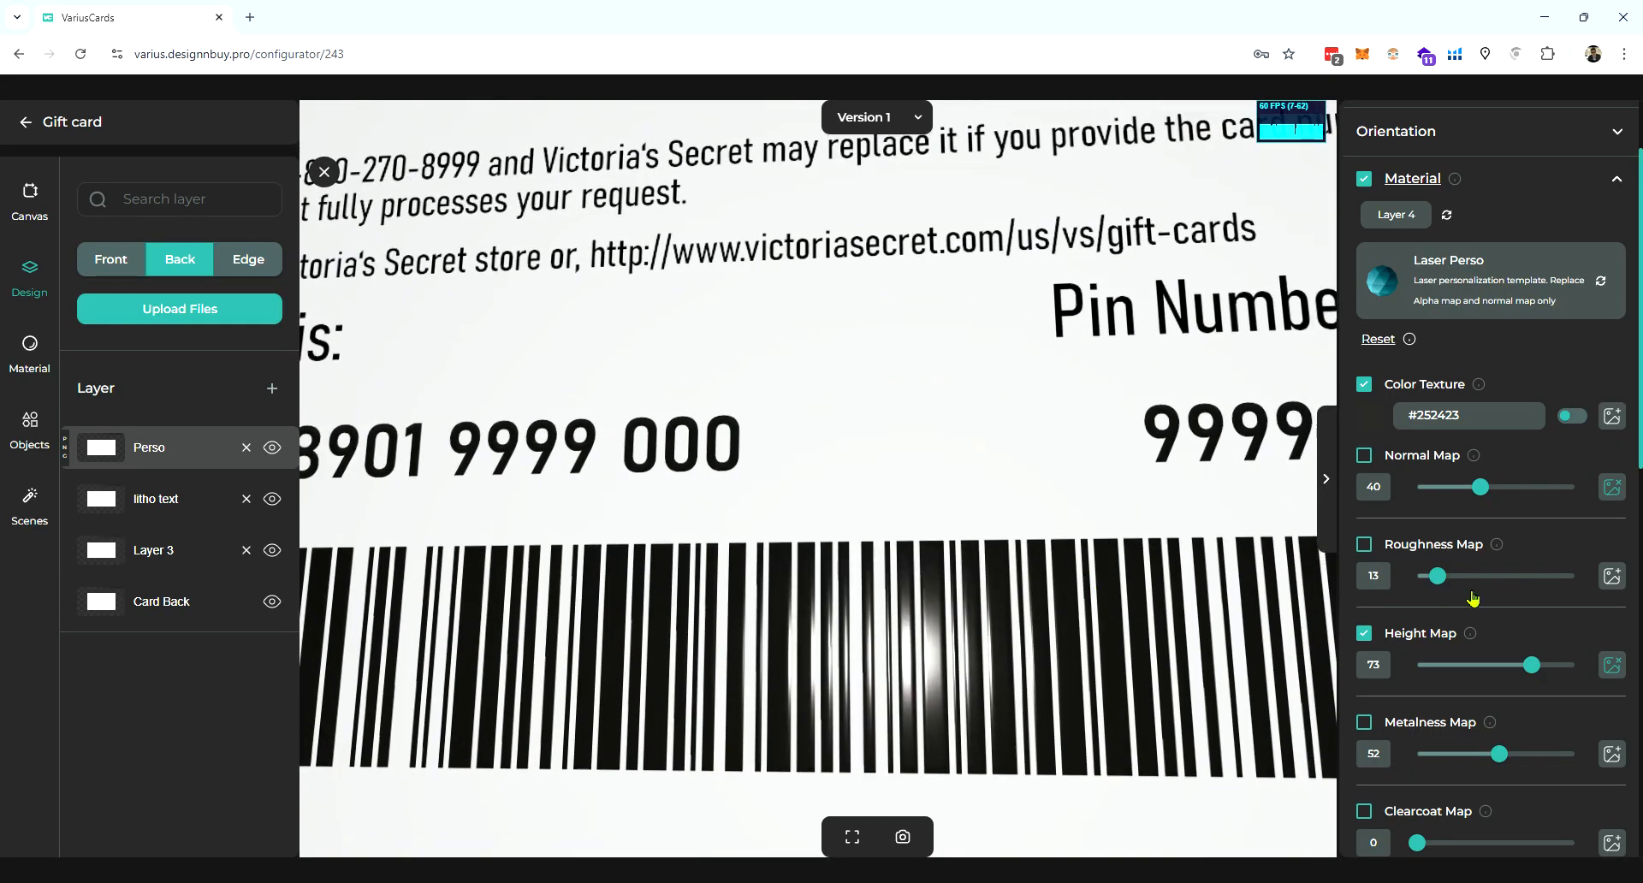
{"action": "left_click_drag", "start_coordinate": [1548, 674], "coordinate": [1488, 672]}
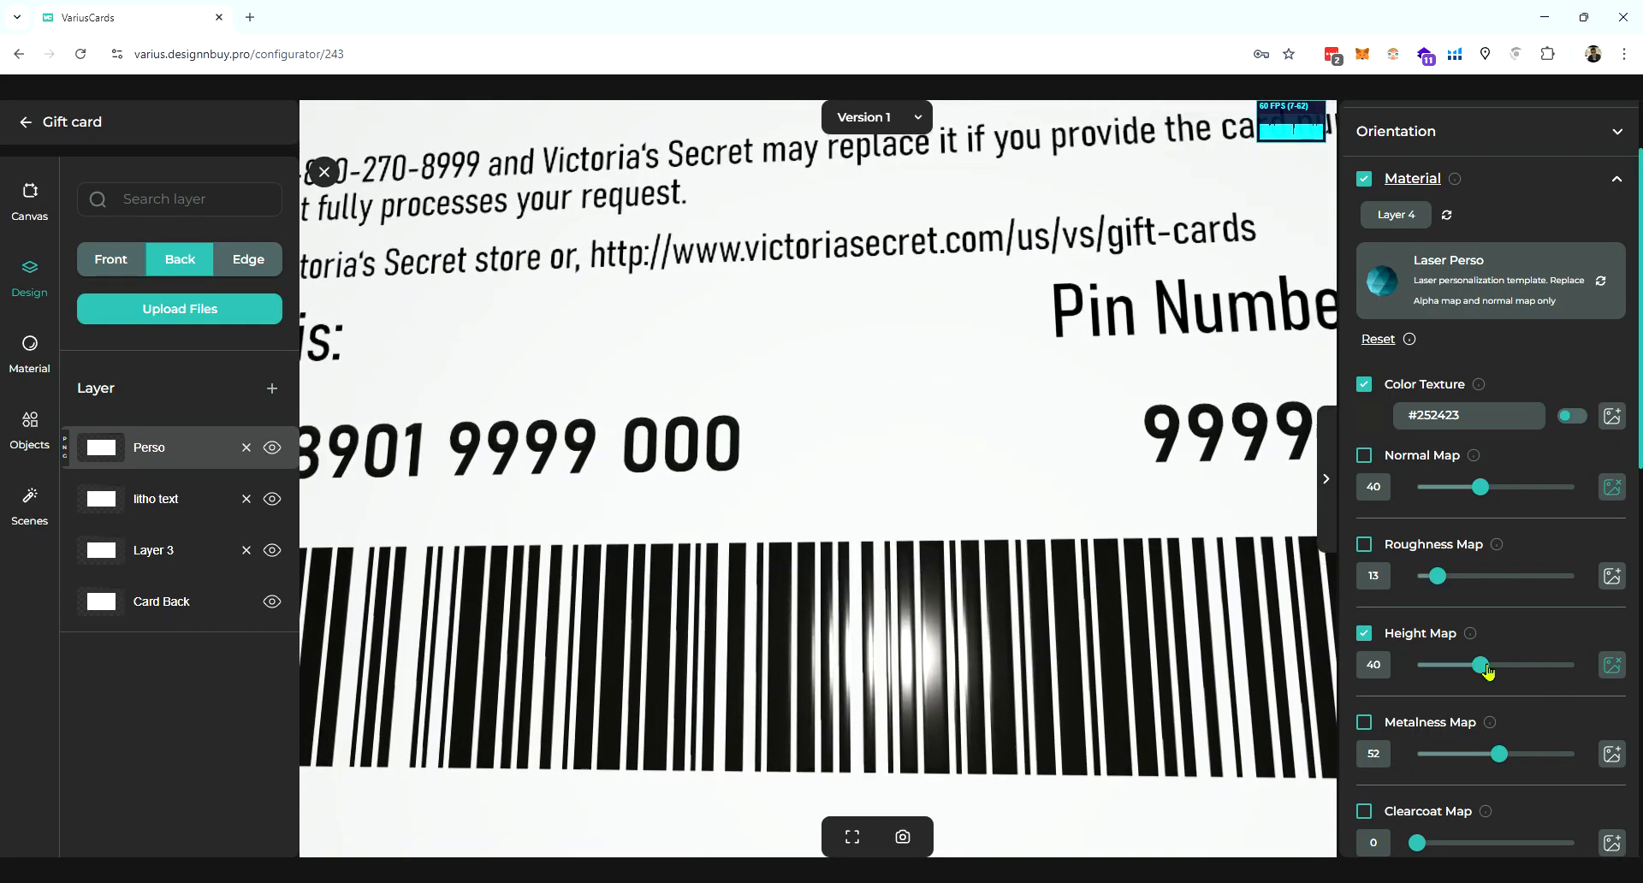
- Change the Perso layer's colour to the brown #41362a and check it on the barcode and numbers
{"action": "scroll", "coordinate": [1478, 570], "scroll_direction": "up", "scroll_amount": 2}
{"action": "left_click_drag", "start_coordinate": [1365, 658], "coordinate": [1431, 654]}
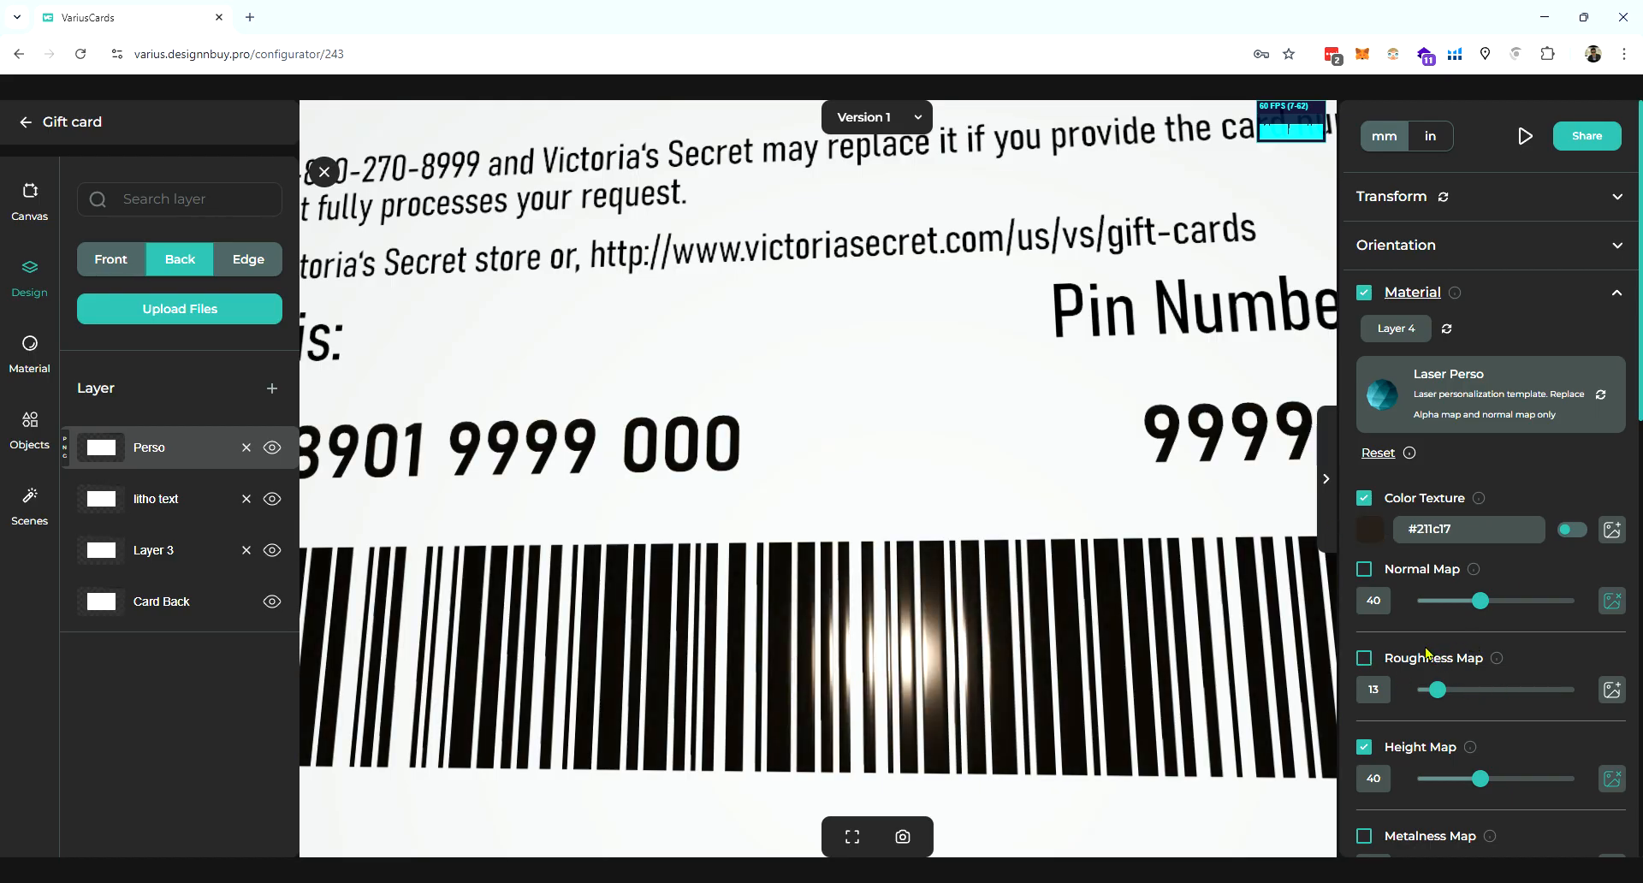
{"action": "scroll", "coordinate": [992, 611], "scroll_direction": "down", "scroll_amount": 3}
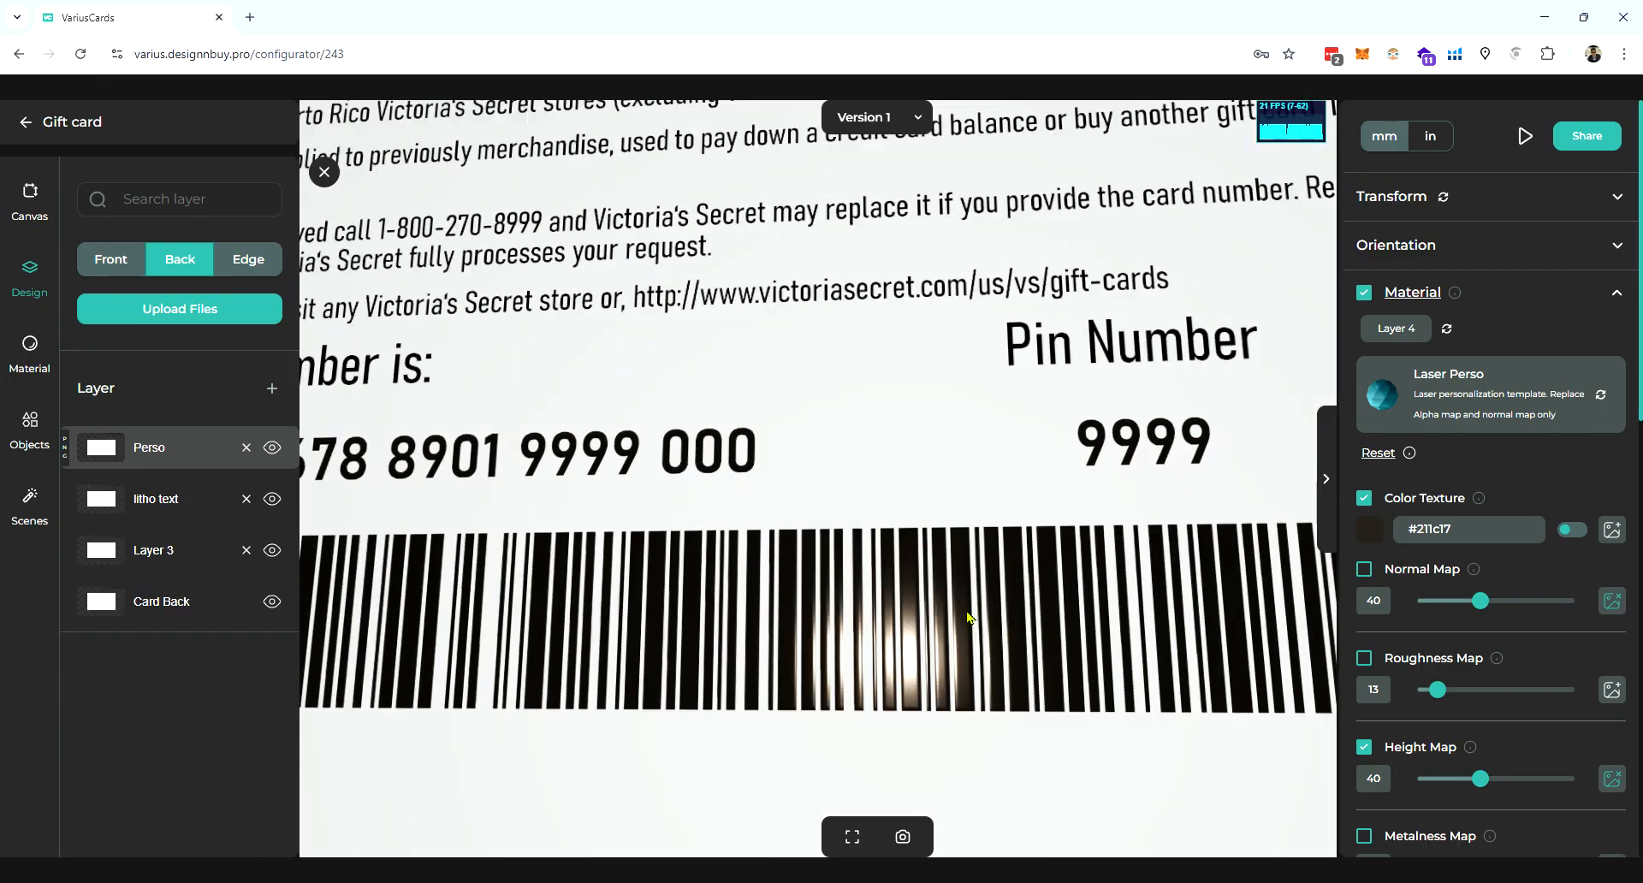
{"action": "scroll", "coordinate": [972, 547], "scroll_direction": "down", "scroll_amount": 5}
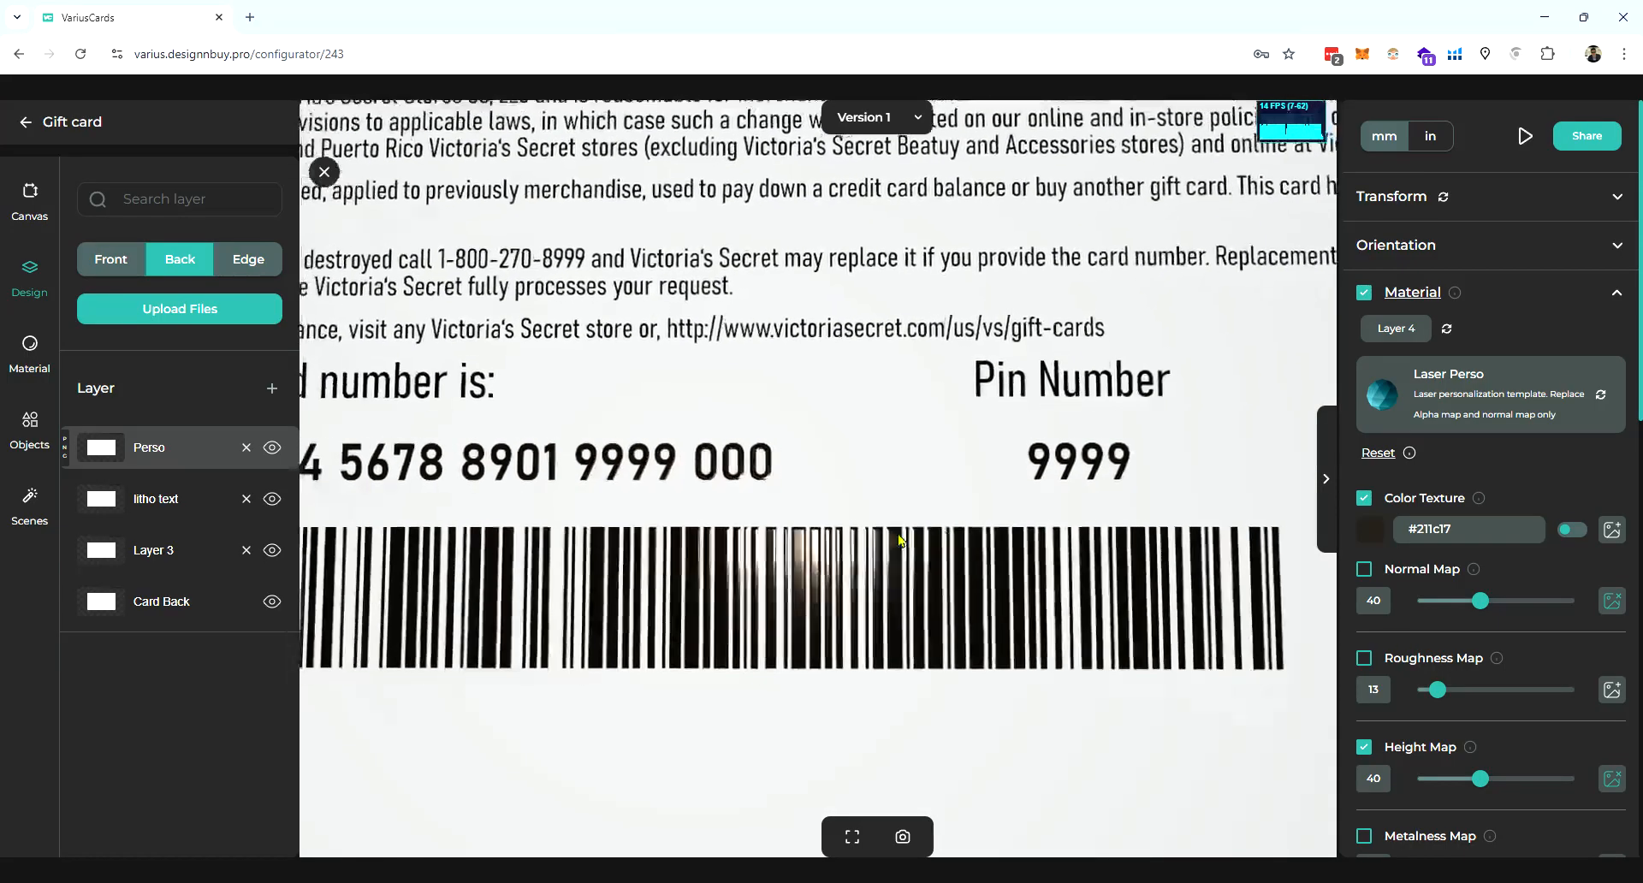
{"action": "left_click_drag", "start_coordinate": [877, 542], "coordinate": [958, 545]}
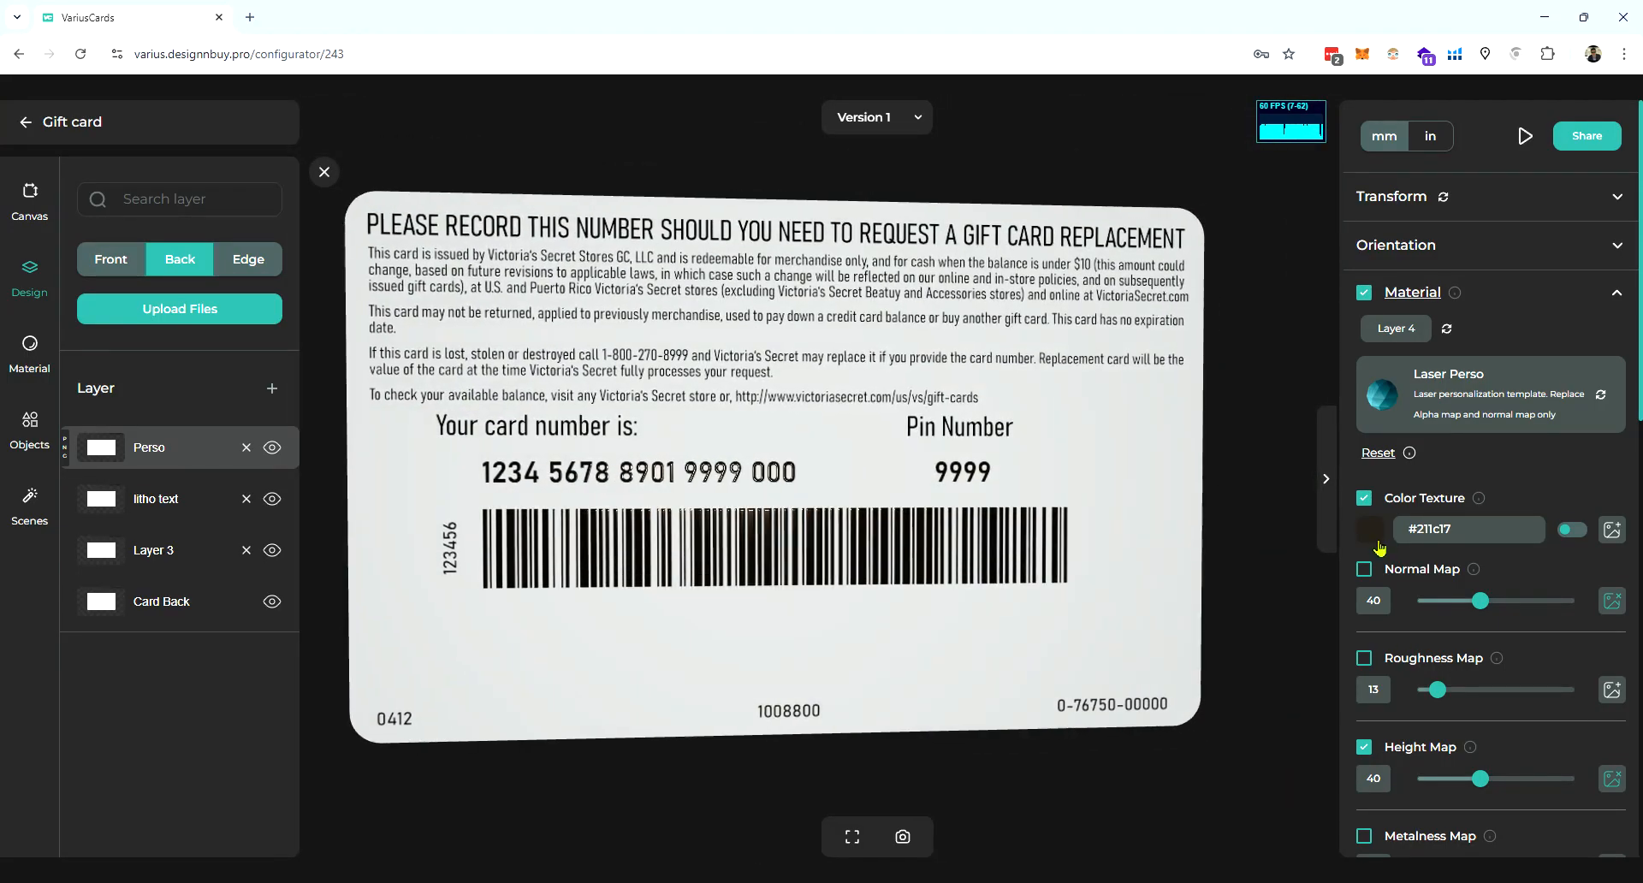
{"action": "left_click", "coordinate": [1422, 644]}
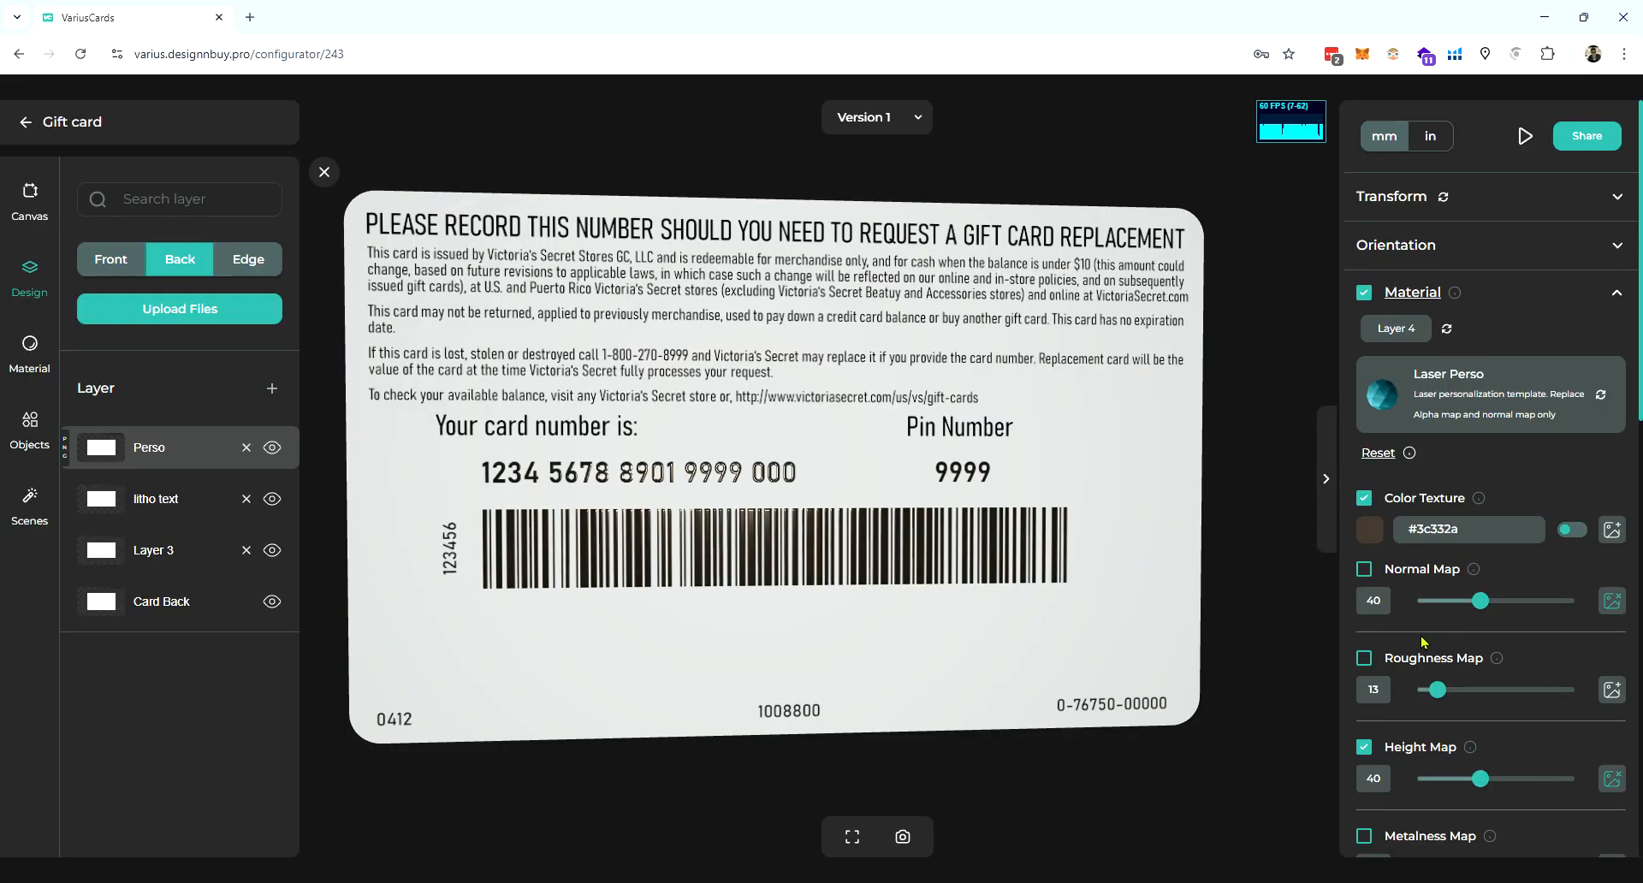
{"action": "left_click_drag", "start_coordinate": [829, 514], "coordinate": [782, 497]}
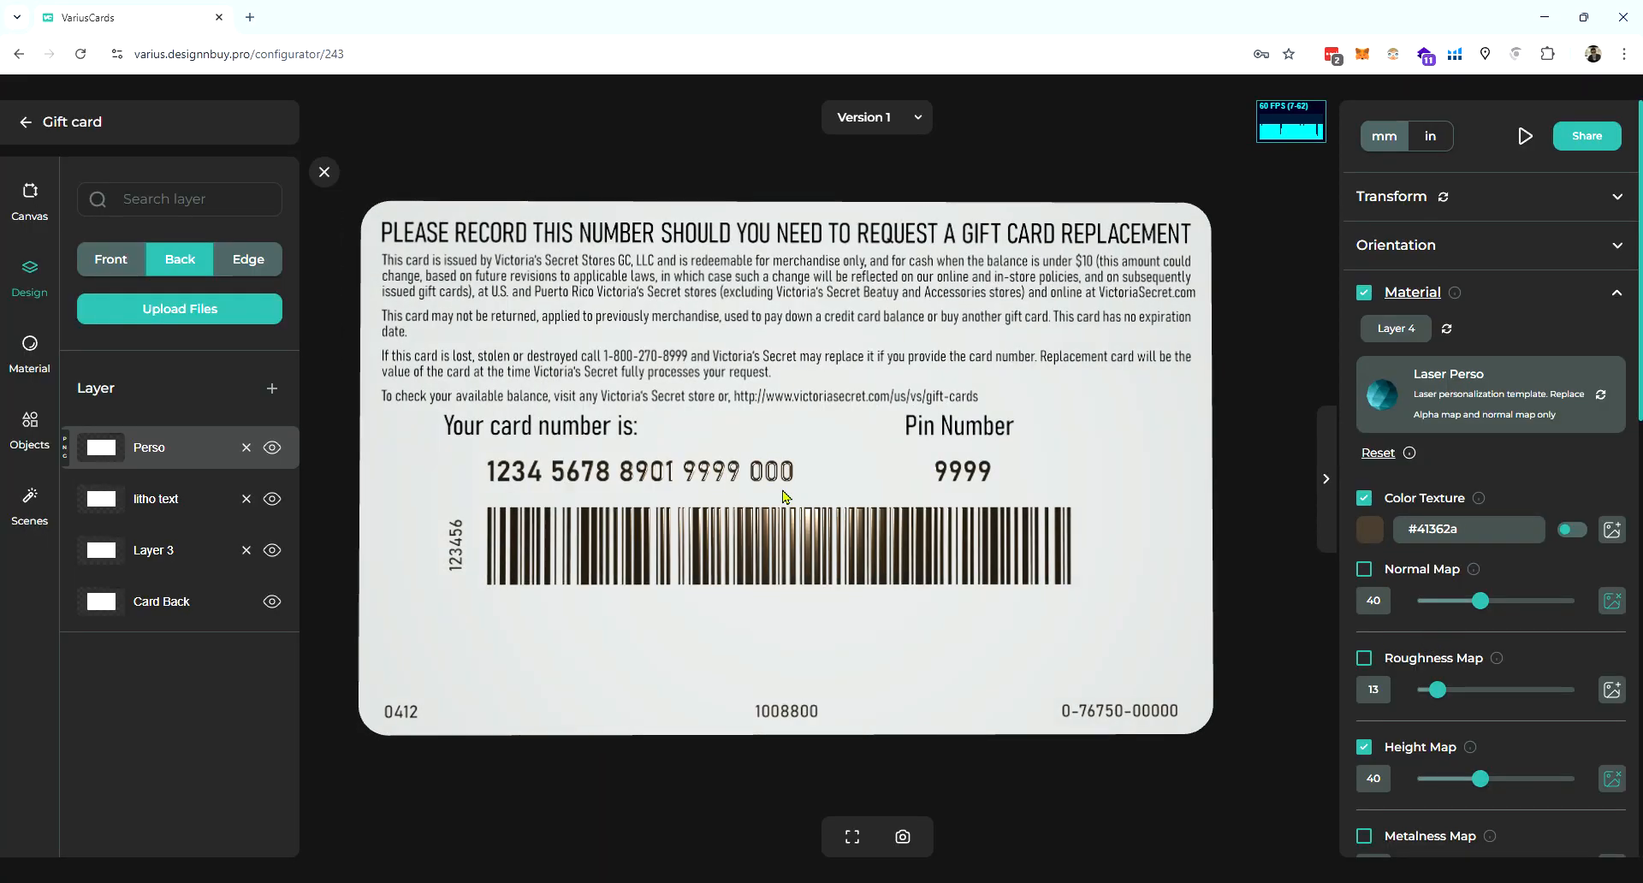
- Set the Perso layer's roughness to 17 and its height map to 20, inspecting the barcode up close
{"action": "left_click", "coordinate": [1445, 691]}
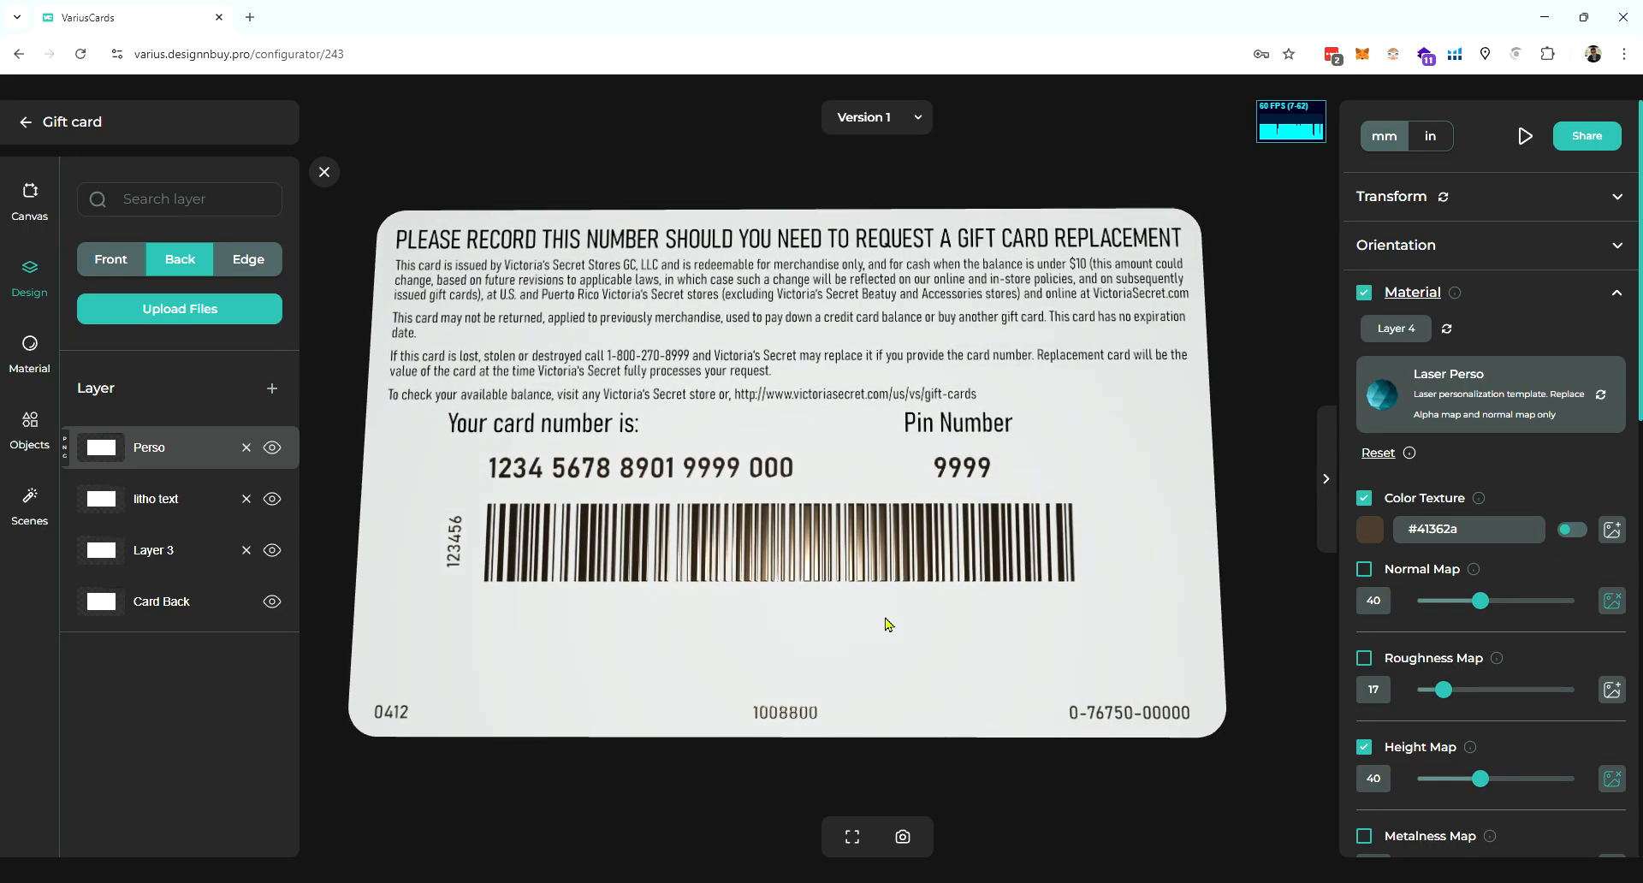
{"action": "scroll", "coordinate": [894, 618], "scroll_direction": "up", "scroll_amount": 5}
{"action": "mouse_move", "coordinate": [897, 618]}
{"action": "left_mouse_down"}
{"action": "mouse_move", "coordinate": [938, 624]}
{"action": "mouse_move", "coordinate": [907, 622]}
{"action": "left_mouse_up"}
{"action": "left_click_drag", "start_coordinate": [1482, 780], "coordinate": [1456, 786]}
{"action": "mouse_move", "coordinate": [977, 662]}
{"action": "left_mouse_down"}
{"action": "mouse_move", "coordinate": [872, 663]}
{"action": "mouse_move", "coordinate": [996, 659]}
{"action": "left_mouse_up"}
{"action": "scroll", "coordinate": [895, 613], "scroll_direction": "down", "scroll_amount": 4}
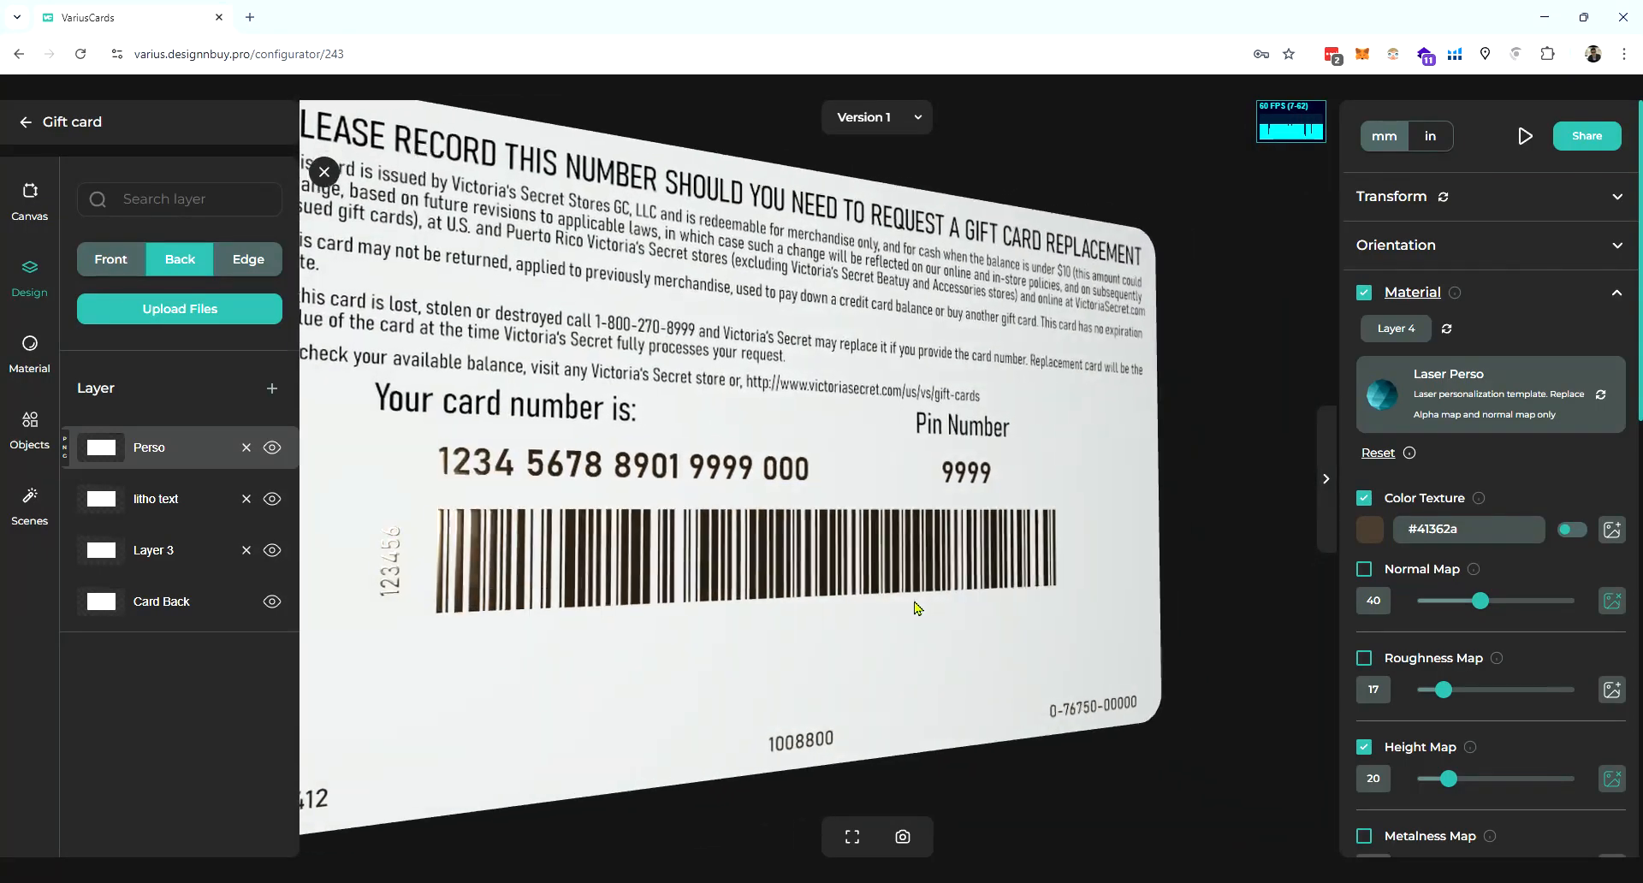
- Add a layer named "MAg stripe" to the card back and set its colour to #181616
{"action": "left_click", "coordinate": [272, 389]}
{"action": "double_click", "coordinate": [152, 448]}
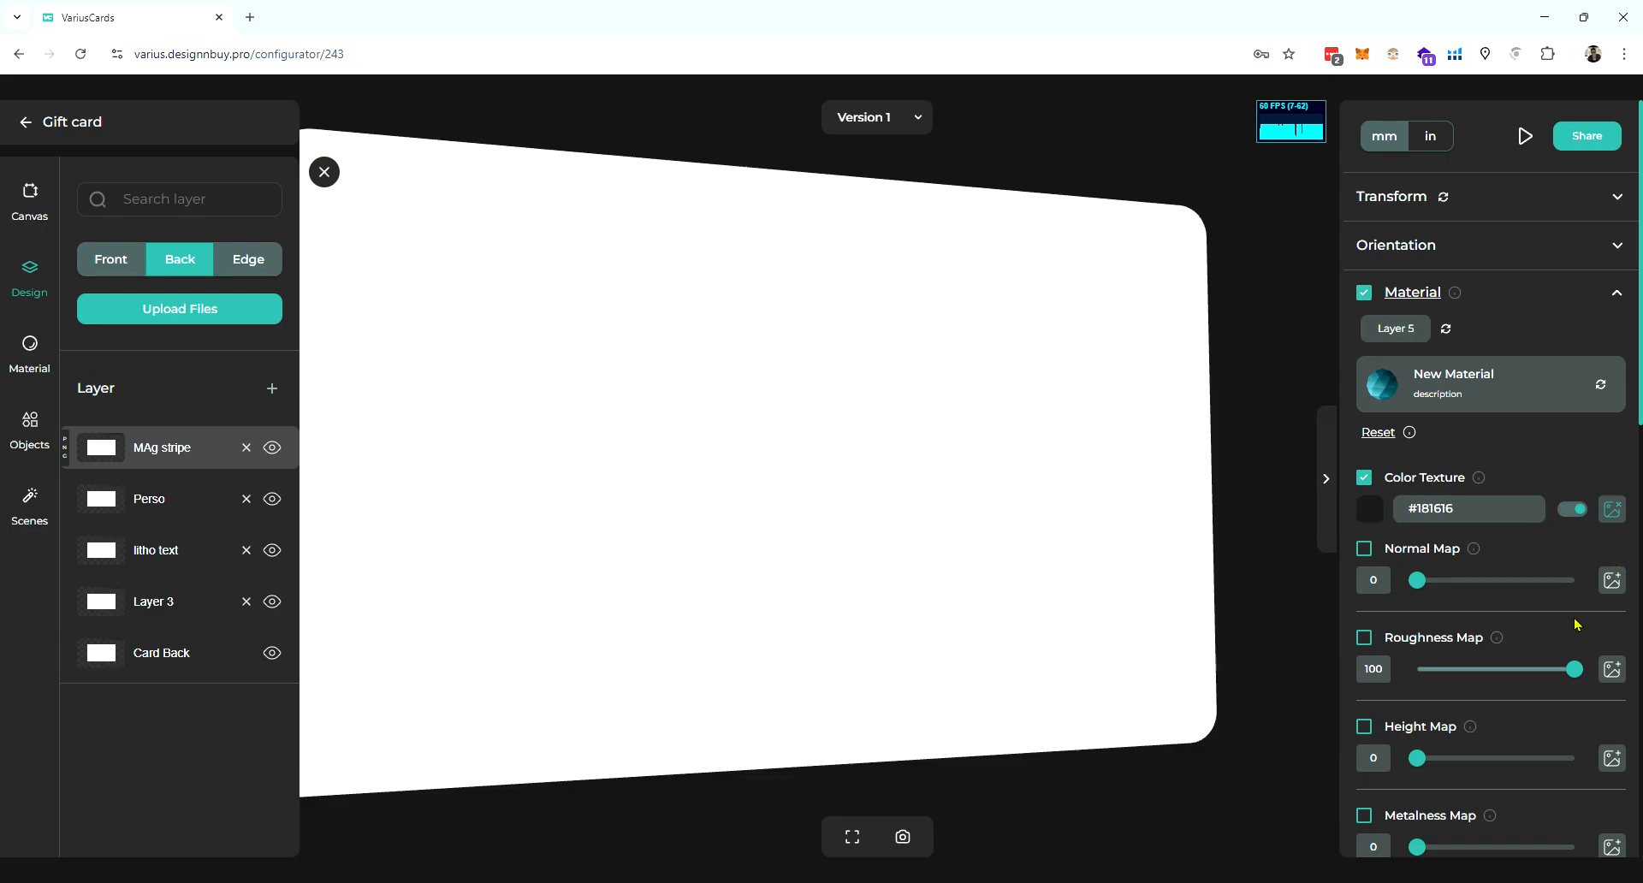
{"action": "scroll", "coordinate": [1573, 512], "scroll_direction": "down", "scroll_amount": 10}
{"action": "scroll", "coordinate": [1566, 493], "scroll_direction": "up", "scroll_amount": 8}
{"action": "scroll", "coordinate": [1562, 517], "scroll_direction": "down", "scroll_amount": 8}
{"action": "scroll", "coordinate": [1547, 569], "scroll_direction": "up", "scroll_amount": 12}
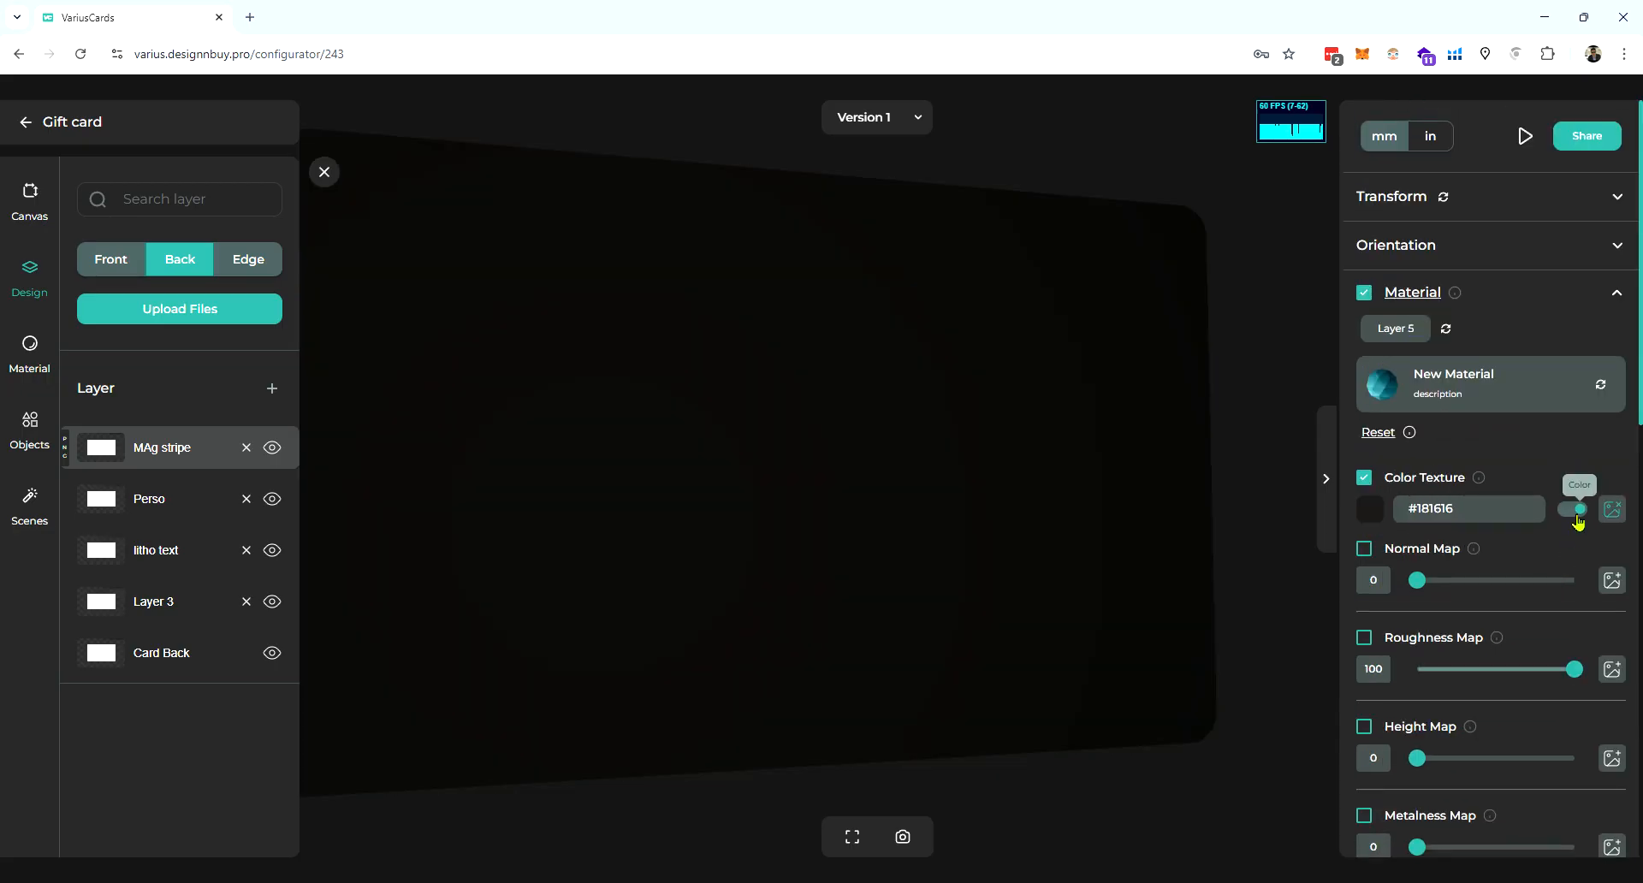
- Load the magnetic stripe artwork as the MAg stripe layer's alpha map and switch its colour texture from image to plain colour
{"action": "scroll", "coordinate": [1531, 556], "scroll_direction": "down", "scroll_amount": 10}
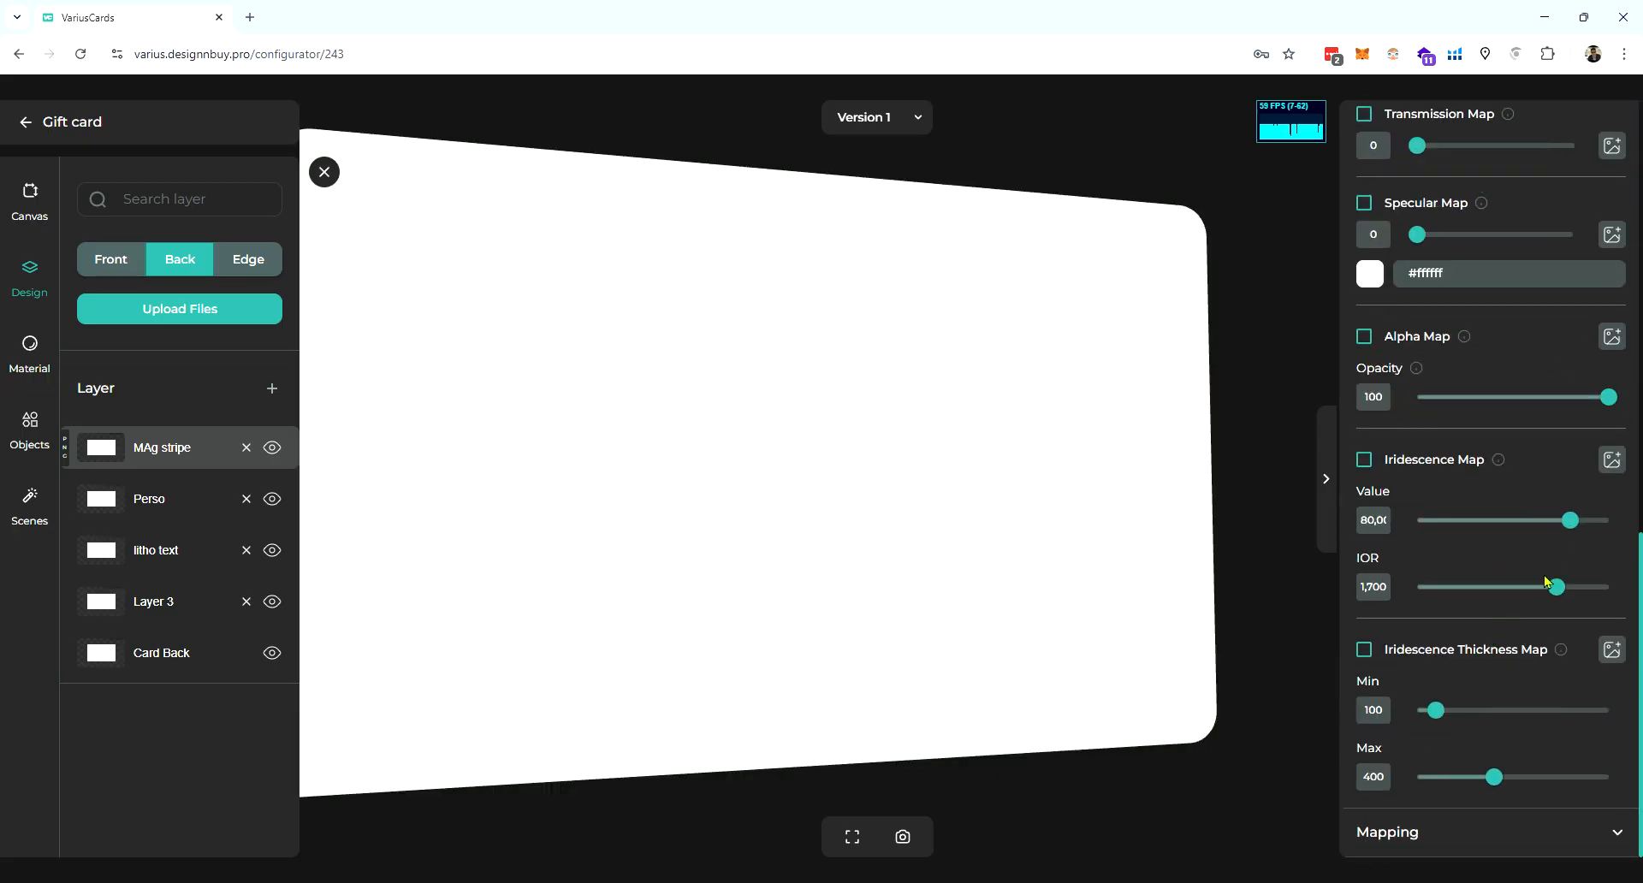
{"action": "scroll", "coordinate": [1545, 577], "scroll_direction": "up", "scroll_amount": 10}
{"action": "scroll", "coordinate": [1545, 571], "scroll_direction": "down", "scroll_amount": 12}
{"action": "scroll", "coordinate": [1544, 575], "scroll_direction": "up", "scroll_amount": 4}
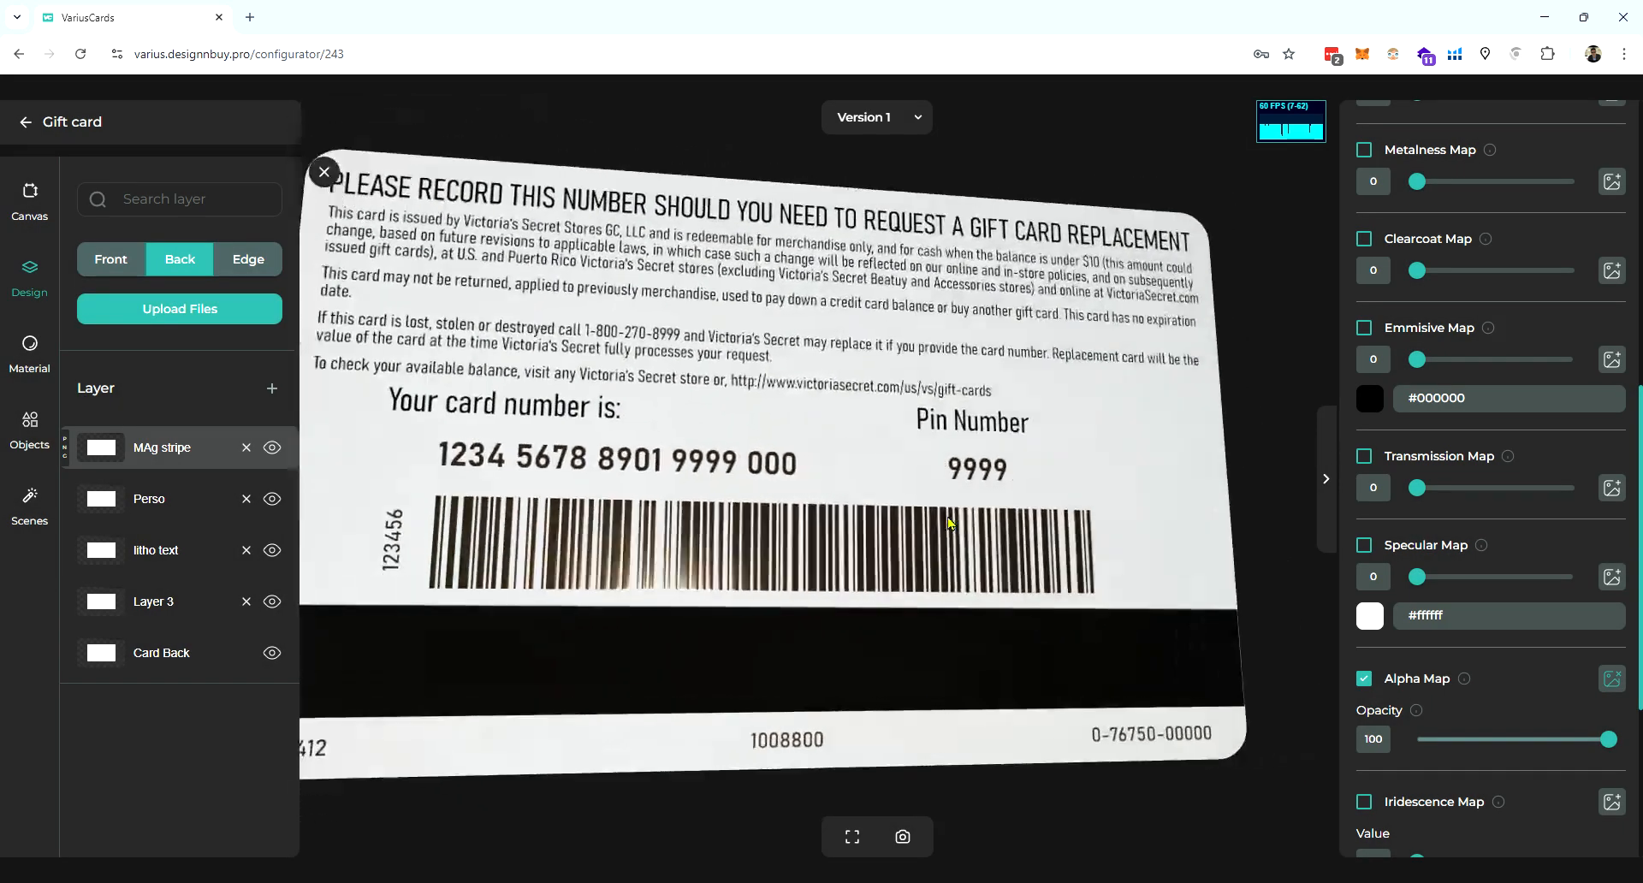
- Set the MAg stripe layer's roughness to 40 and its specular value to 42
{"action": "scroll", "coordinate": [1519, 572], "scroll_direction": "up", "scroll_amount": 7}
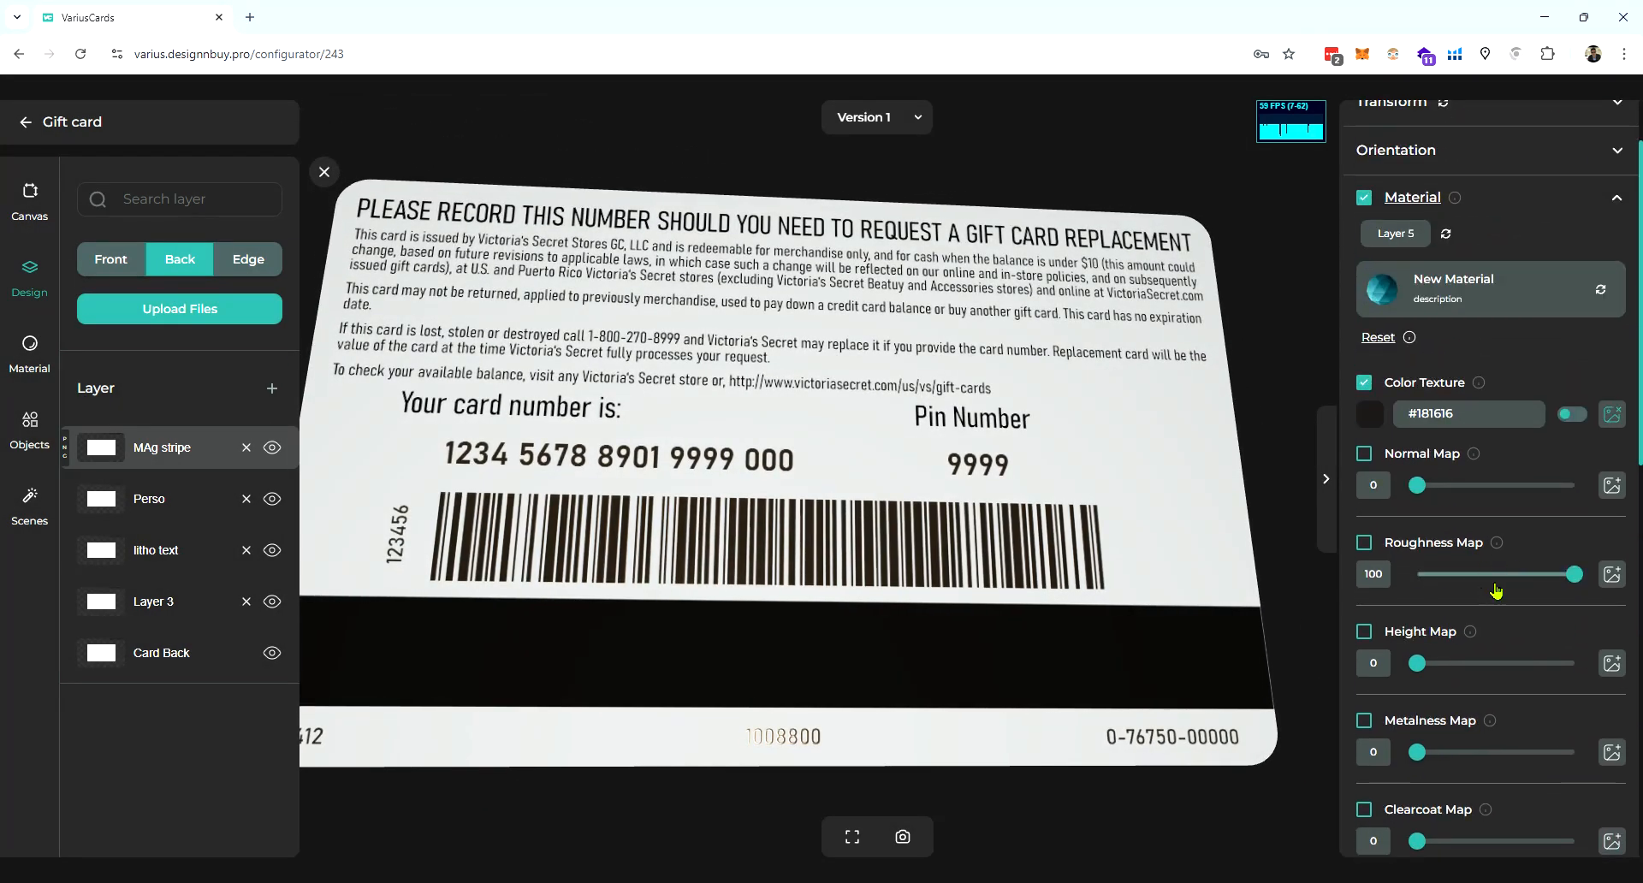
{"action": "scroll", "coordinate": [1489, 591], "scroll_direction": "down", "scroll_amount": 5}
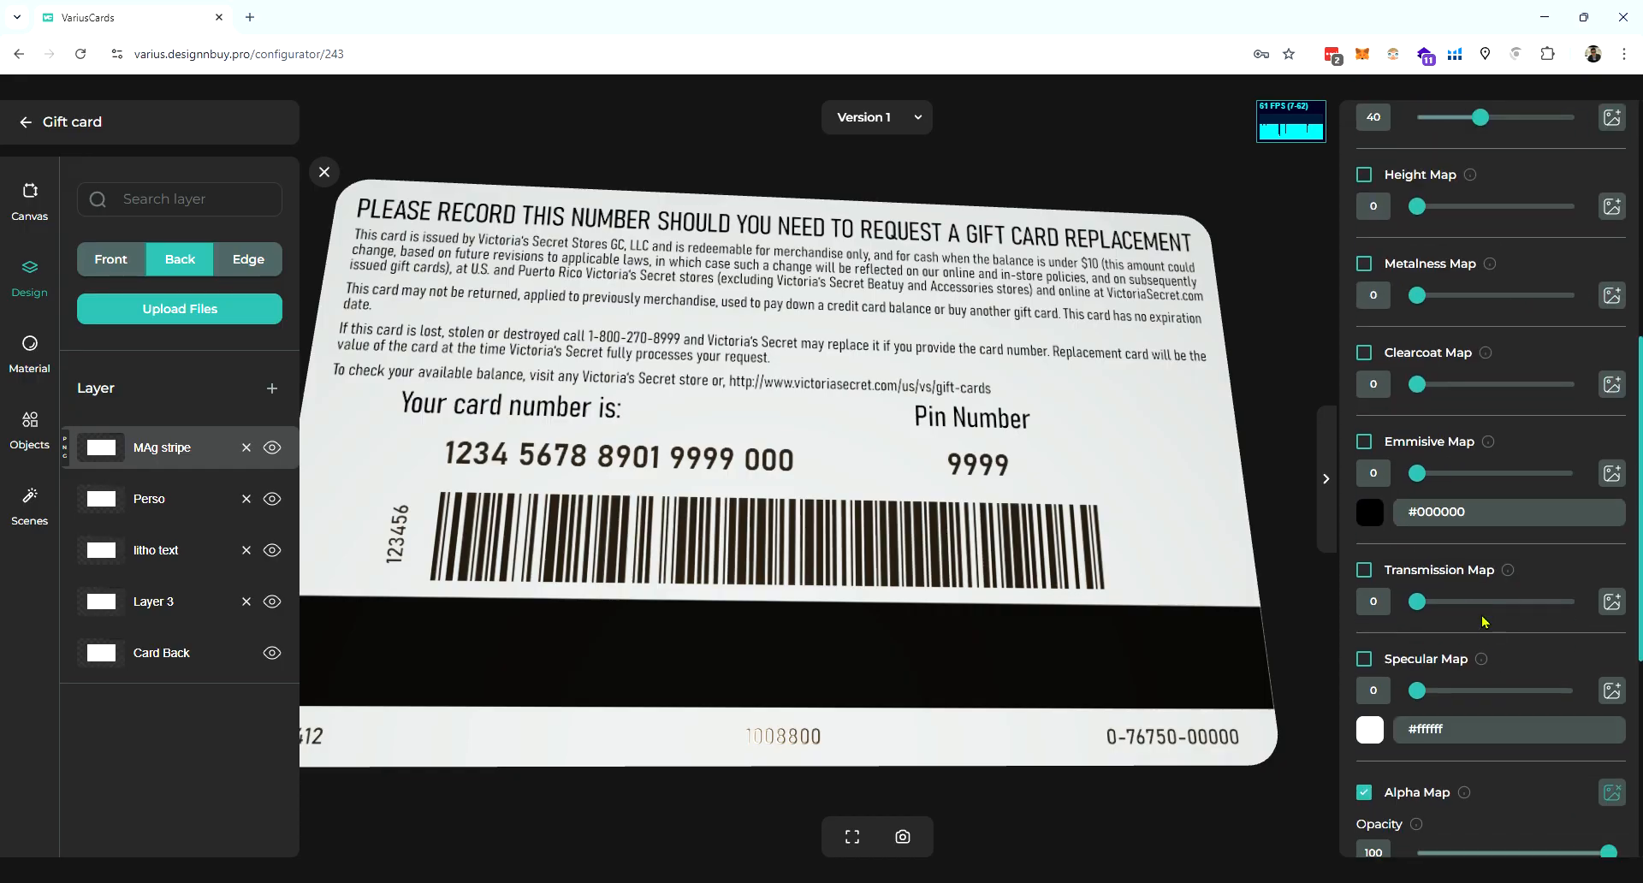
{"action": "left_click_drag", "start_coordinate": [1417, 691], "coordinate": [1481, 690]}
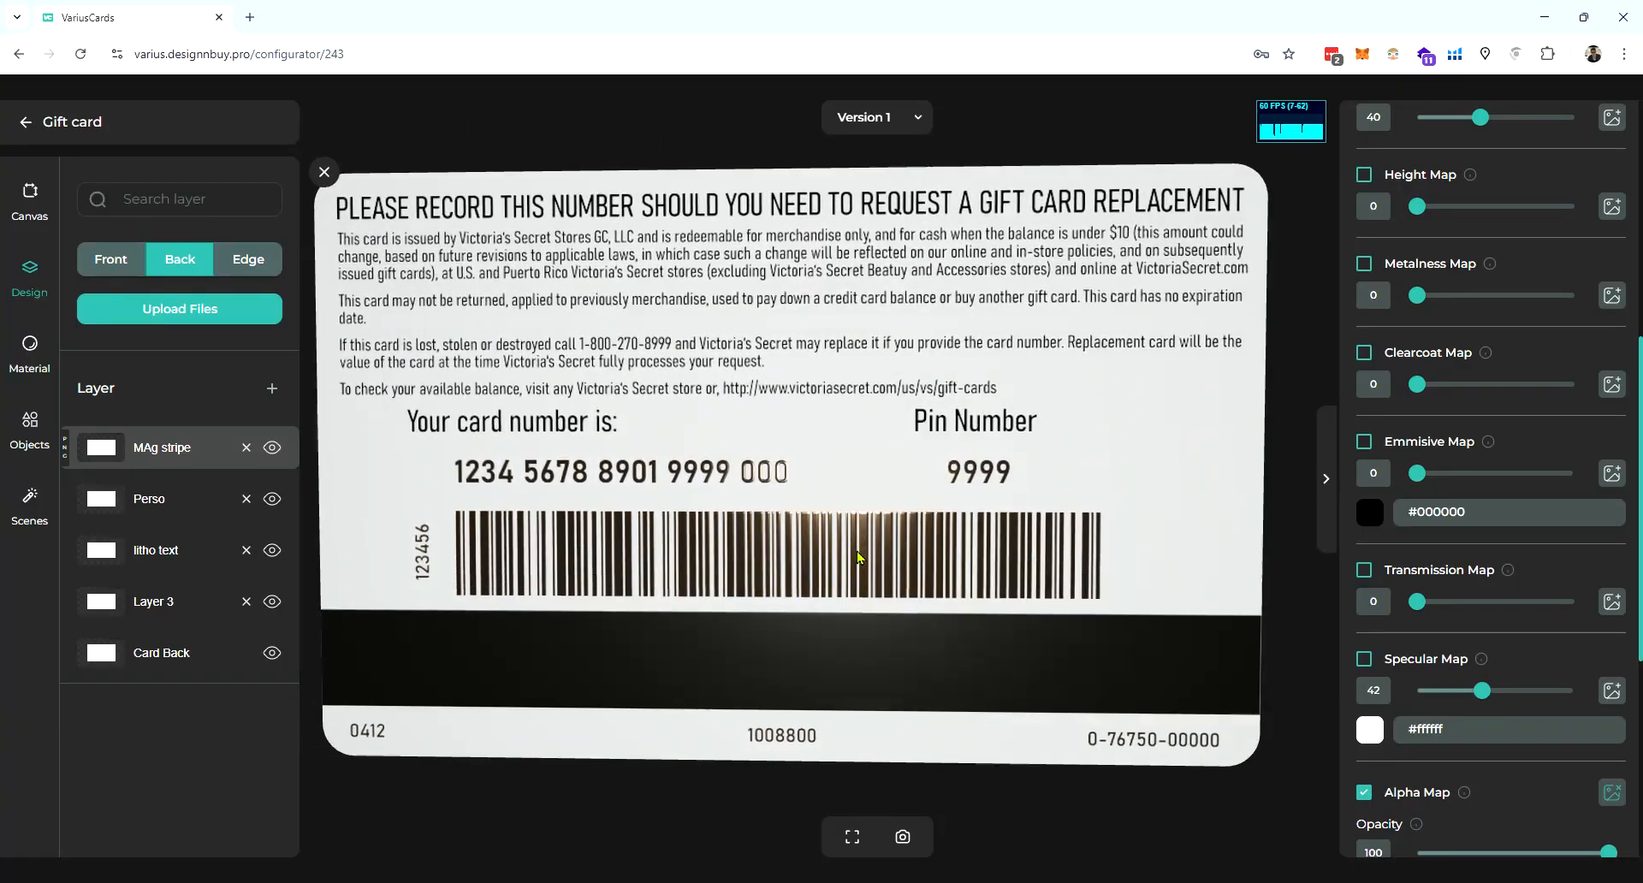
- Add a layer named "PIN" above the MAg stripe layer on the card back
{"action": "left_click", "coordinate": [273, 388]}
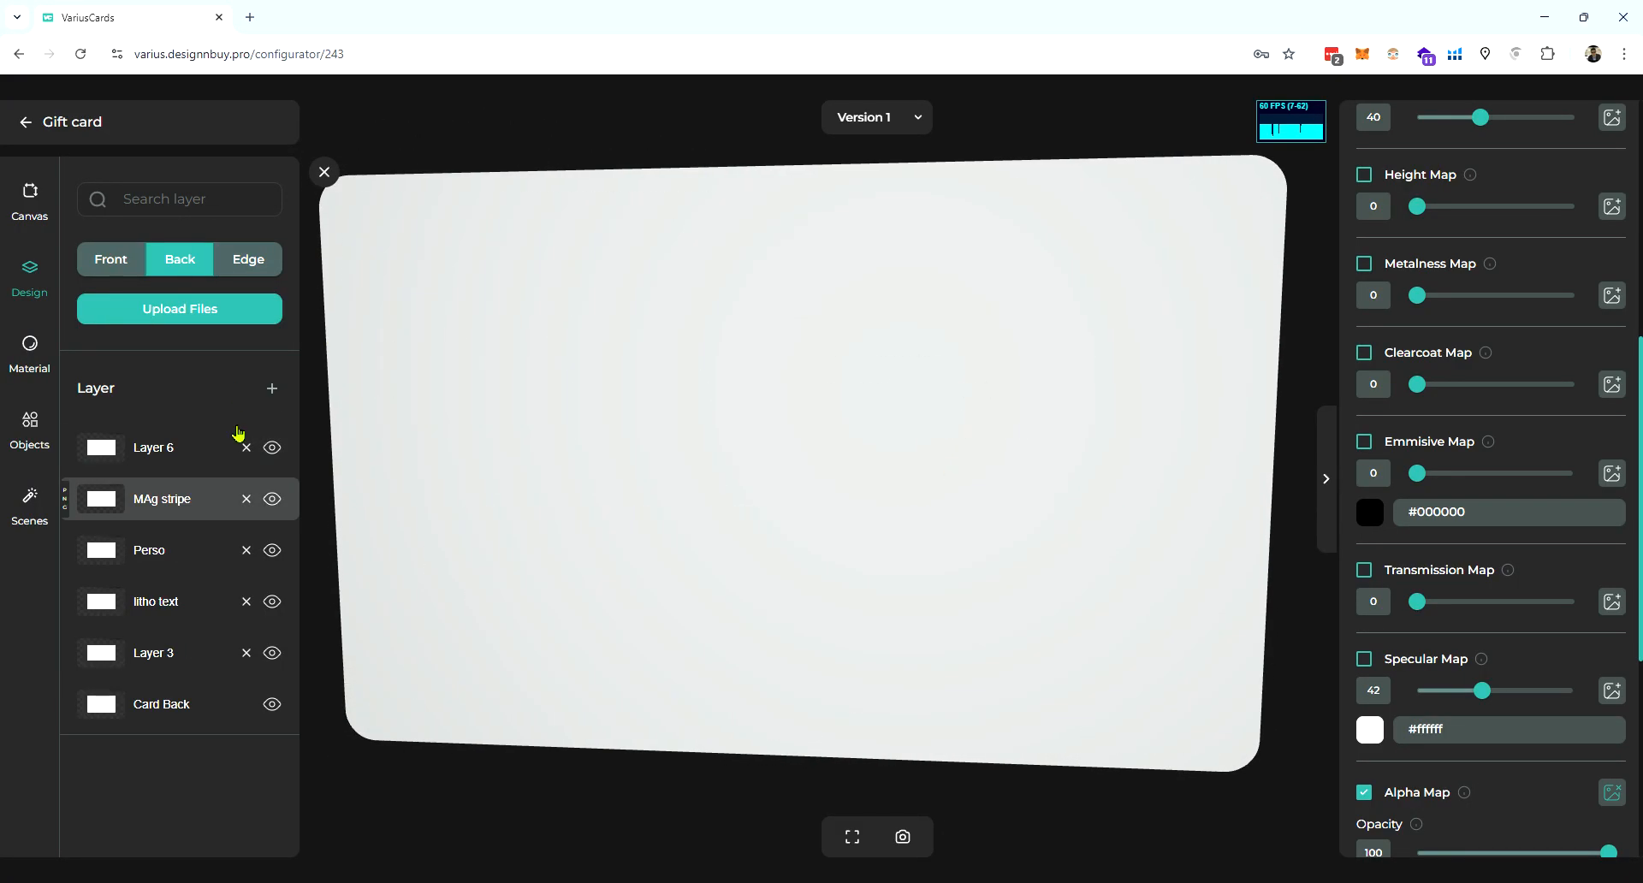
{"action": "double_click", "coordinate": [160, 454]}
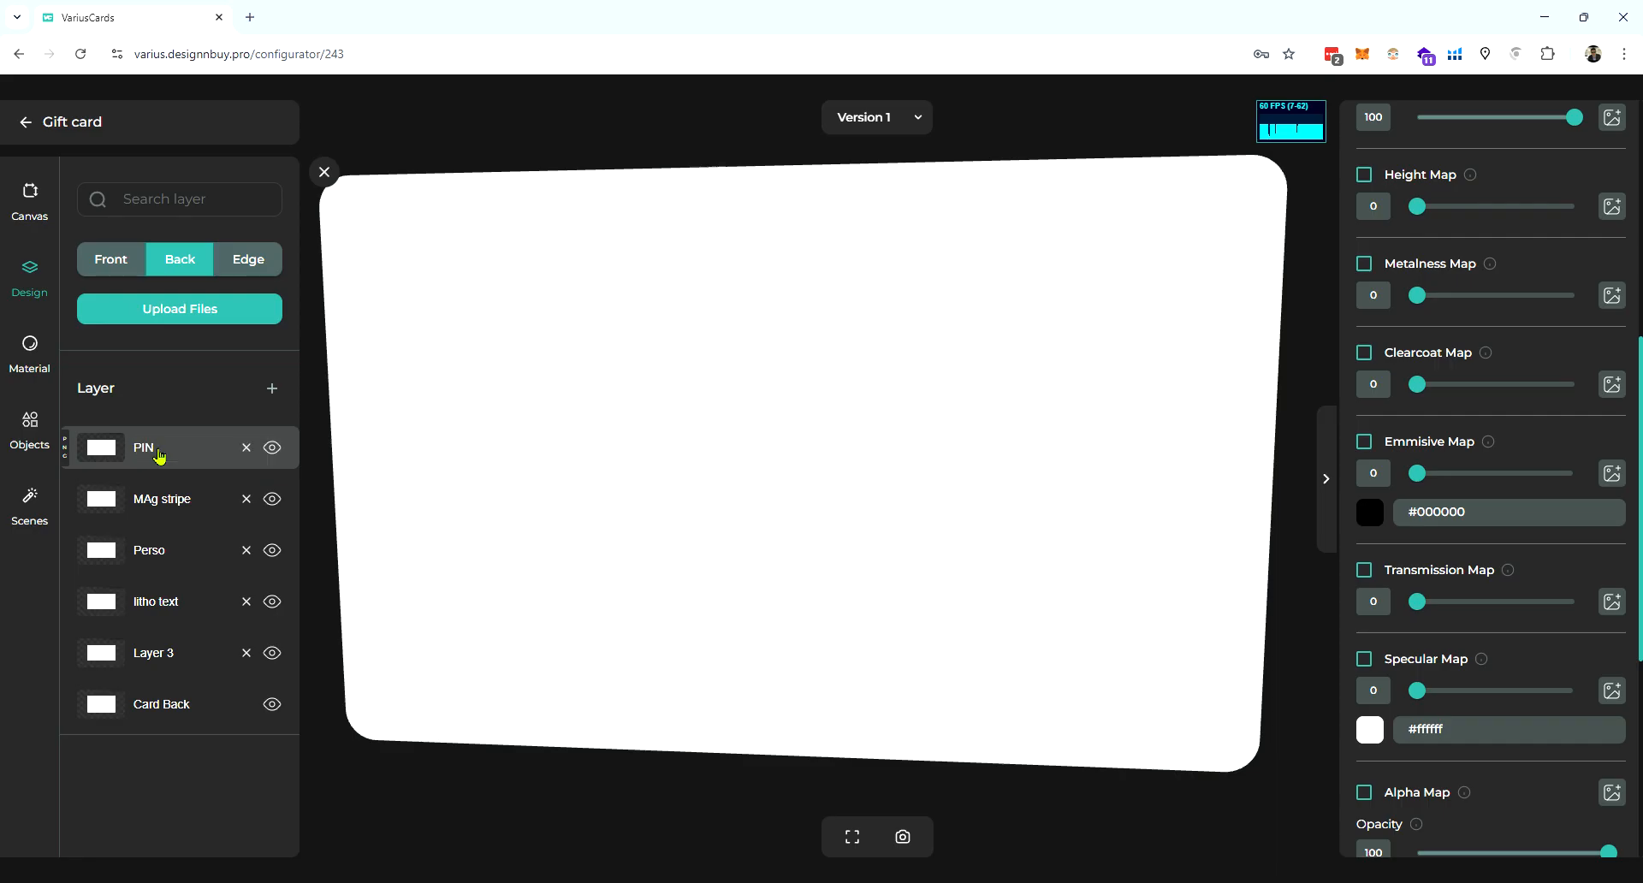
- Replace the PIN layer's colour texture with the wavy-line panel artwork and load an alpha map that limits it to the PIN area
{"action": "scroll", "coordinate": [1533, 508], "scroll_direction": "up", "scroll_amount": 6}
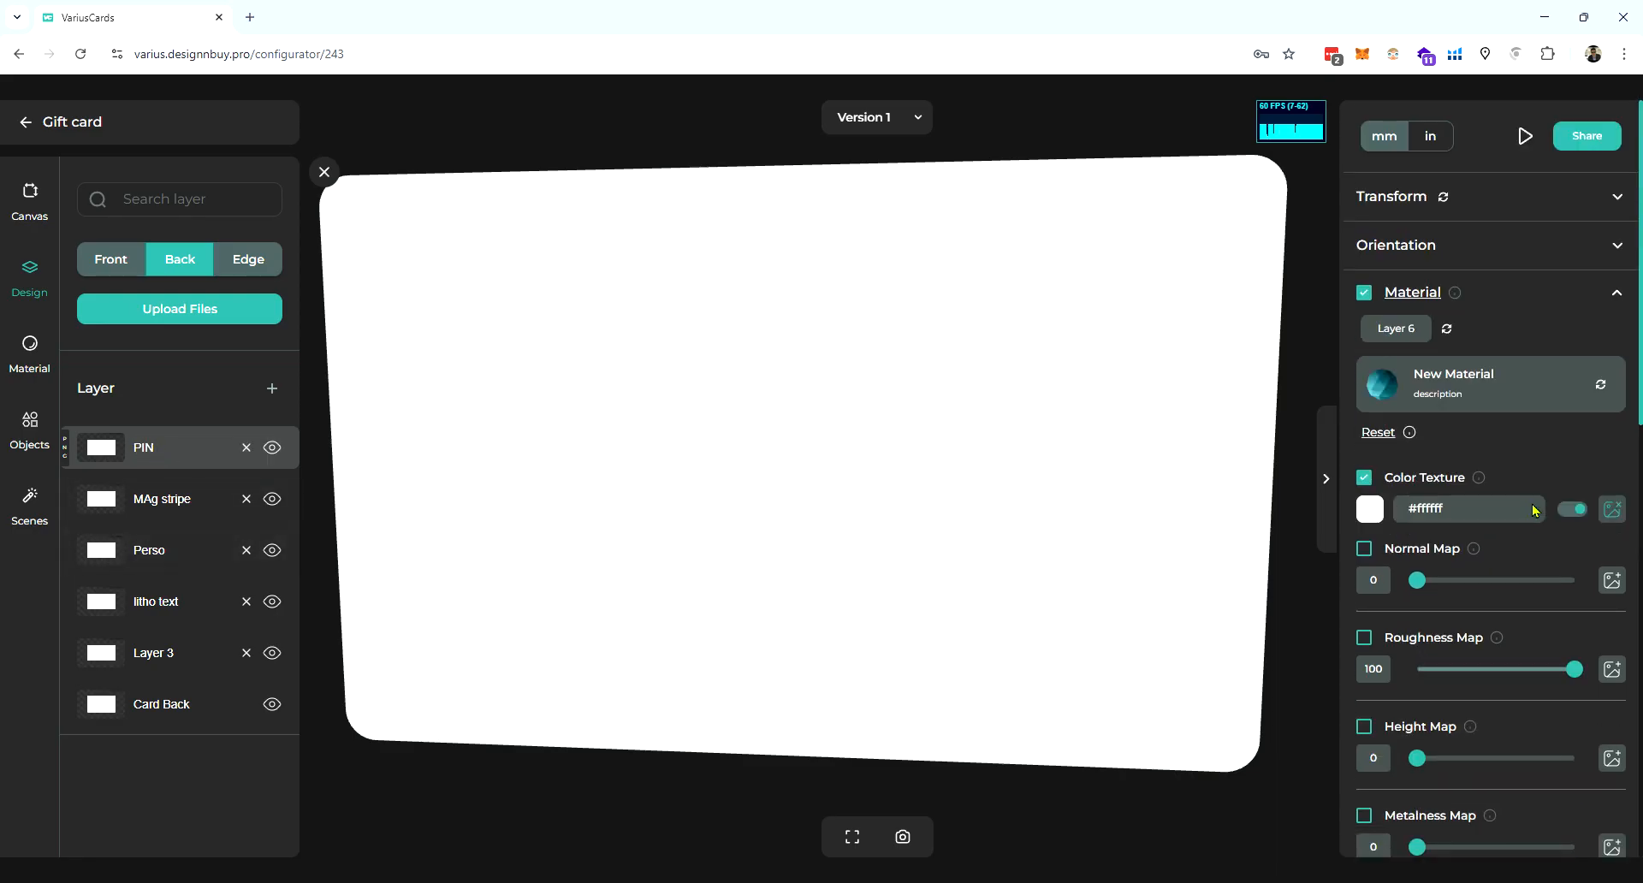
{"action": "mouse_move", "coordinate": [1618, 523]}
{"action": "left_click", "coordinate": [1618, 520]}
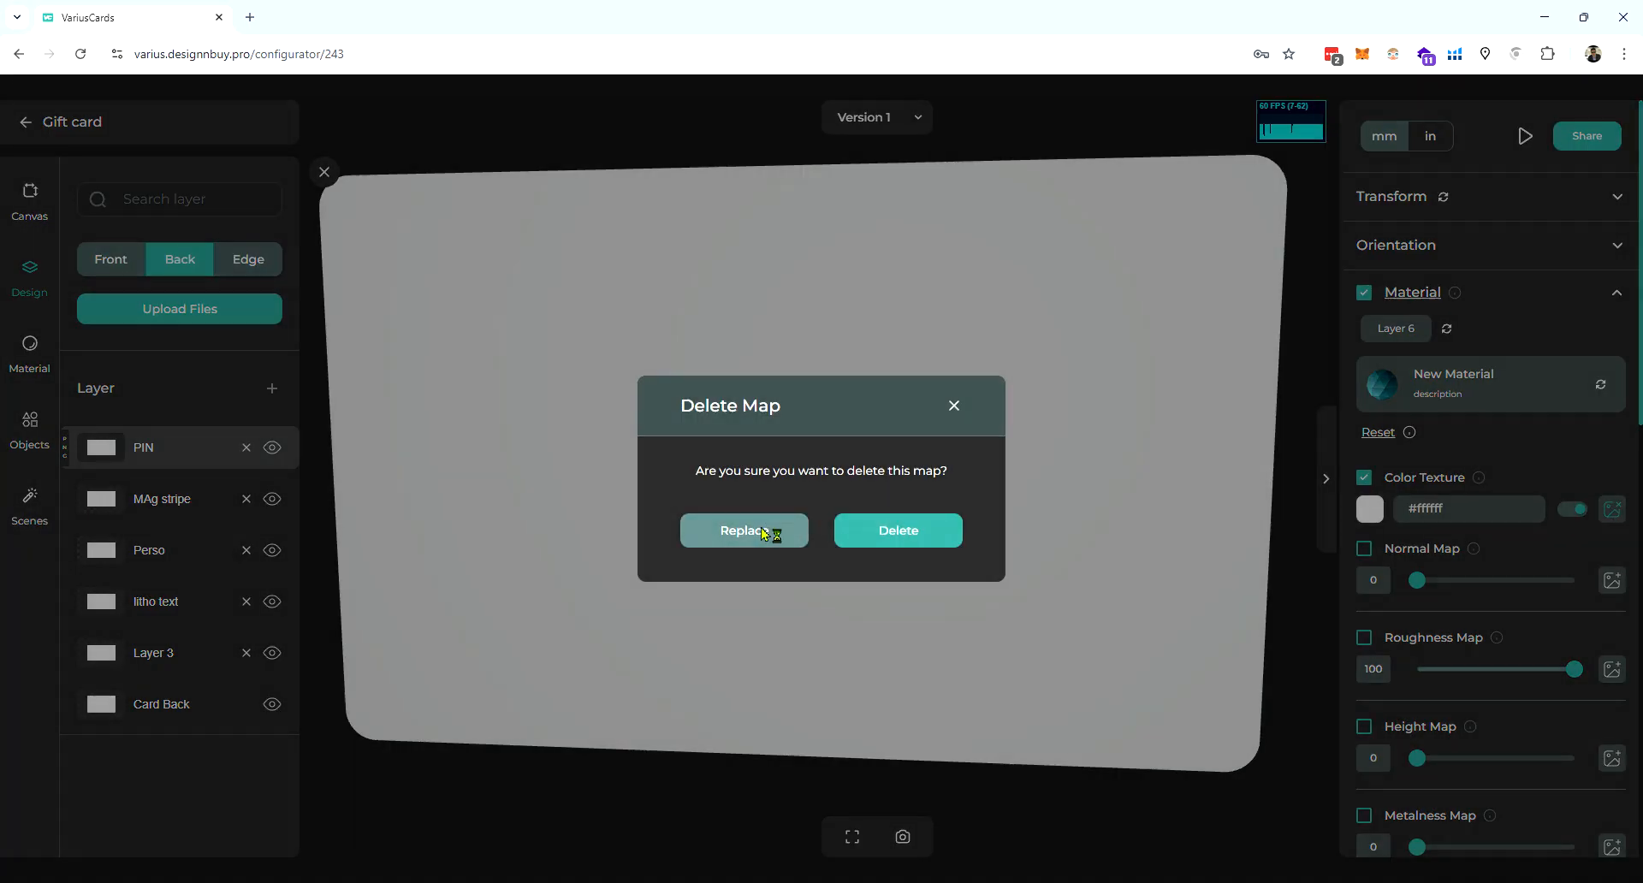
{"action": "left_click", "coordinate": [769, 533]}
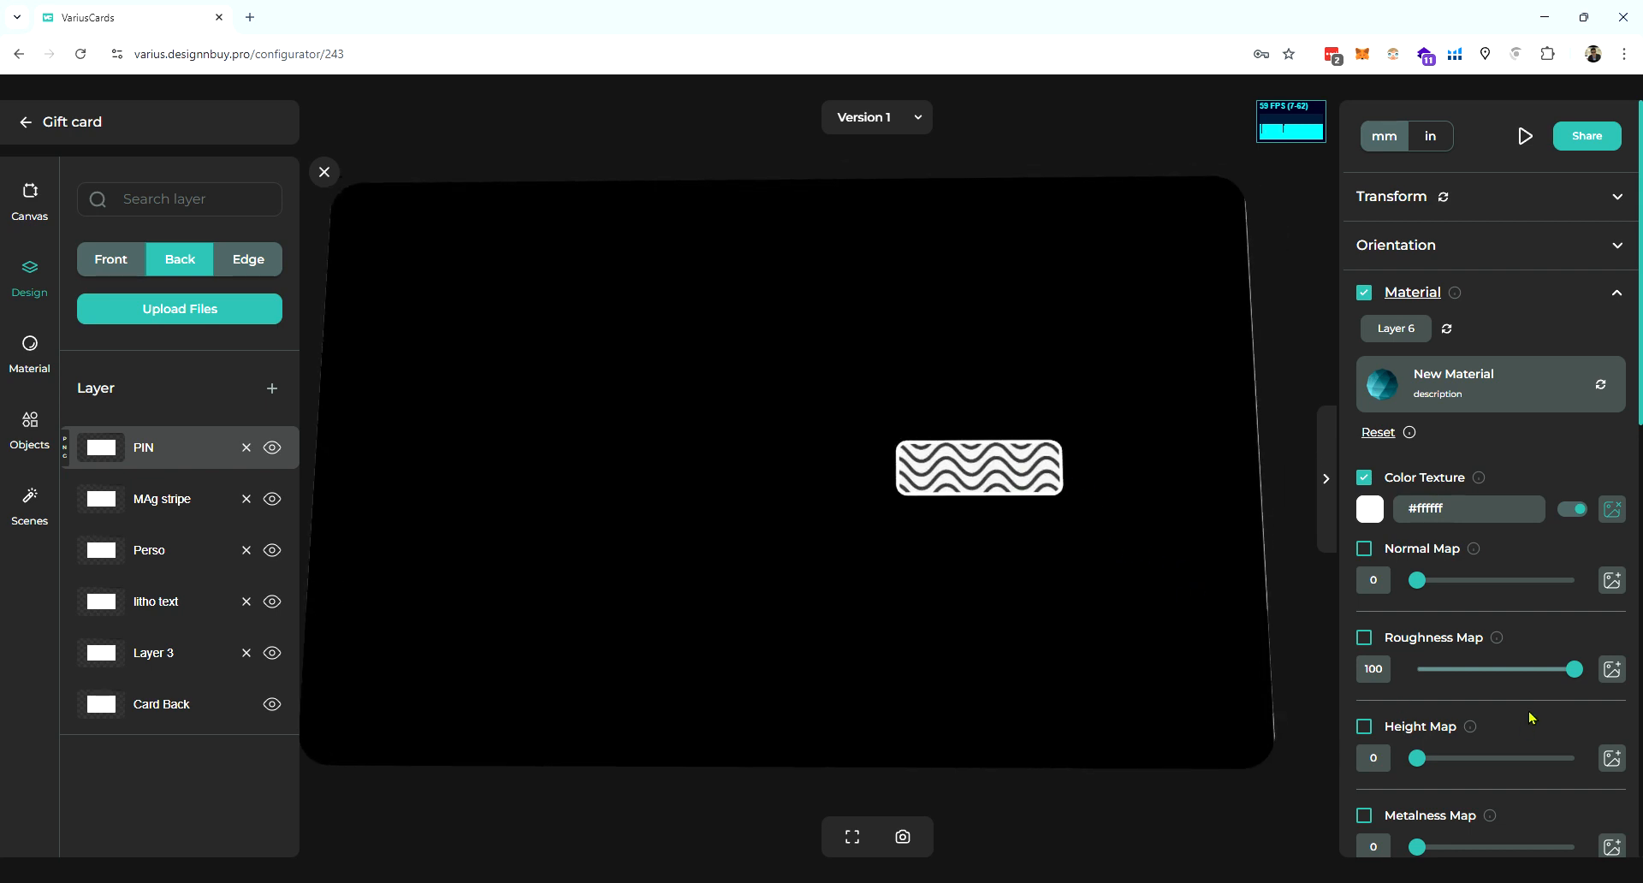
{"action": "scroll", "coordinate": [1531, 717], "scroll_direction": "down", "scroll_amount": 10}
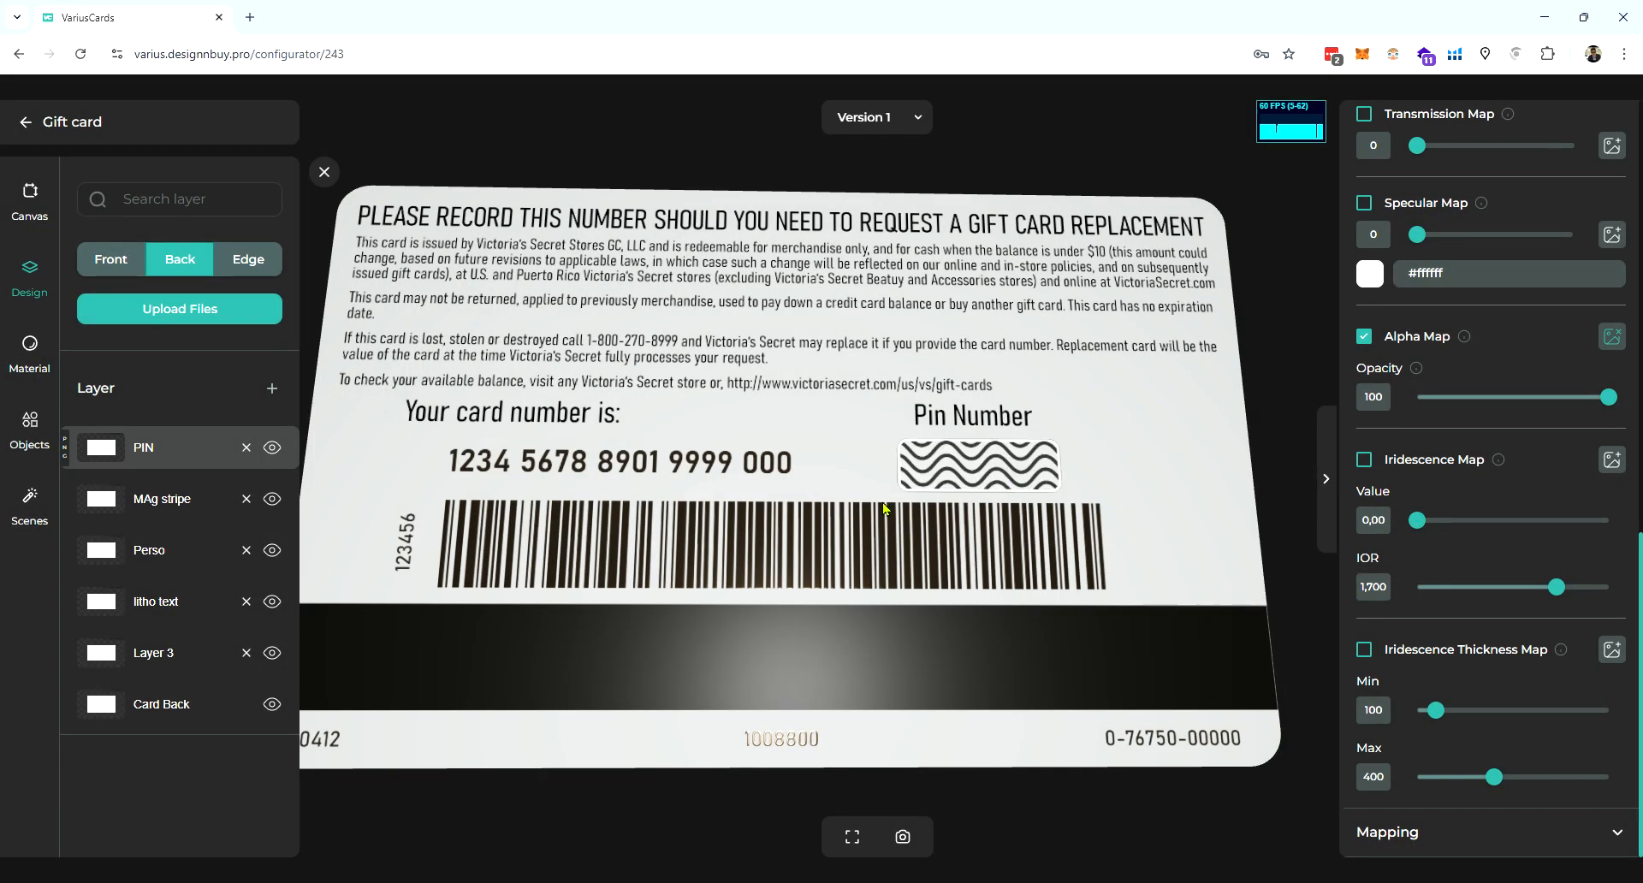
- Set the PIN layer's metalness to 80 and its roughness to 56
{"action": "left_click_drag", "start_coordinate": [883, 504], "coordinate": [876, 557]}
{"action": "scroll", "coordinate": [1059, 546], "scroll_direction": "up", "scroll_amount": 6}
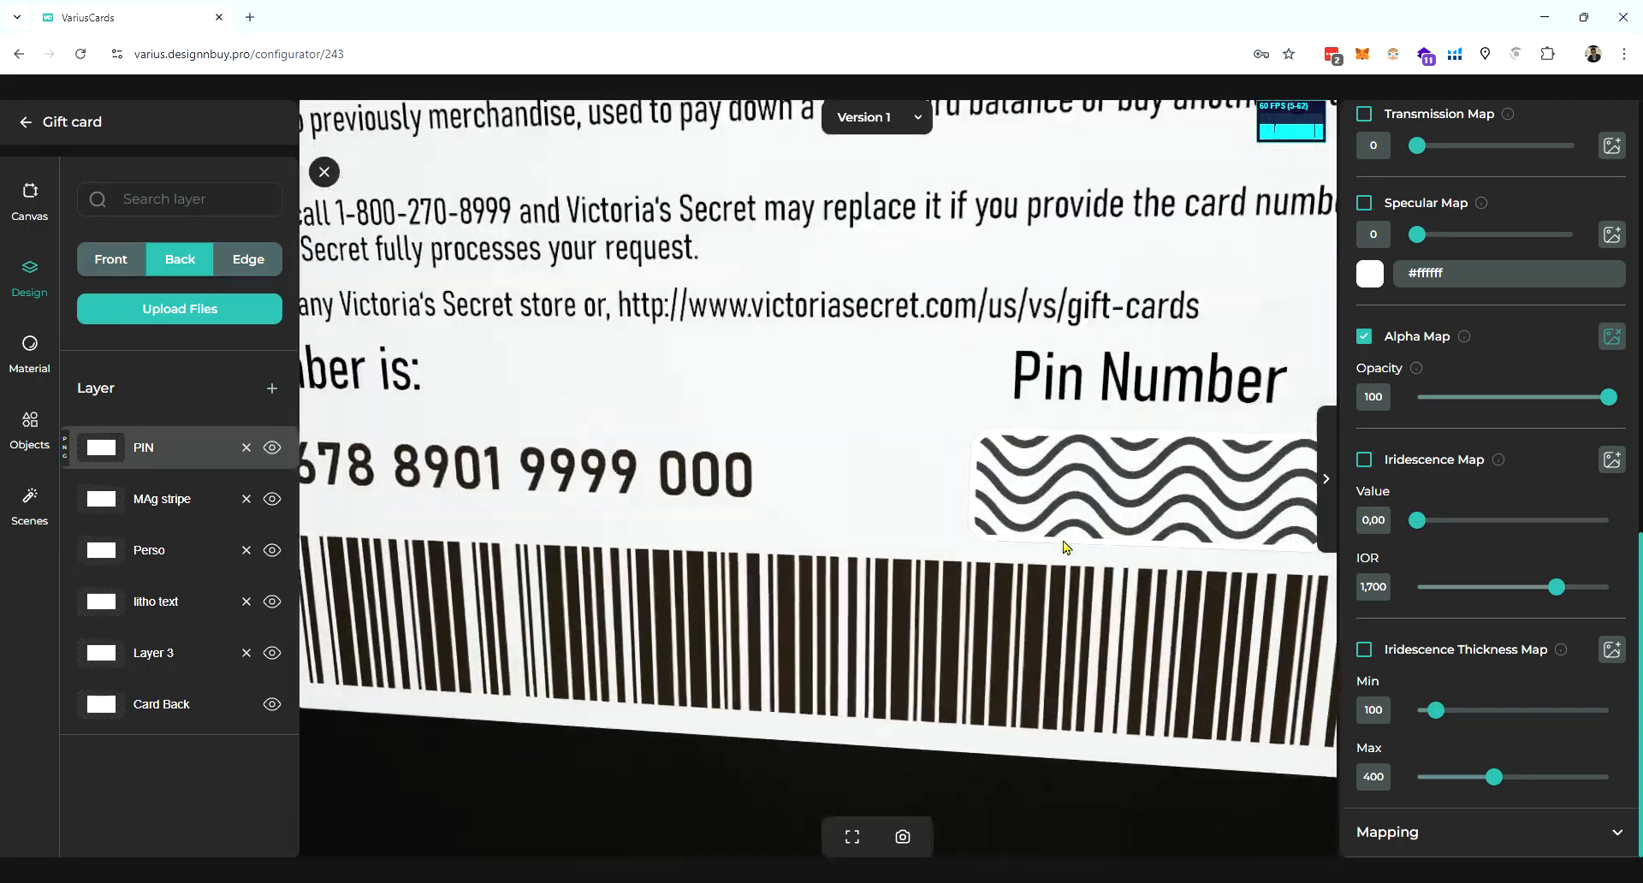
{"action": "scroll", "coordinate": [1534, 557], "scroll_direction": "up", "scroll_amount": 5}
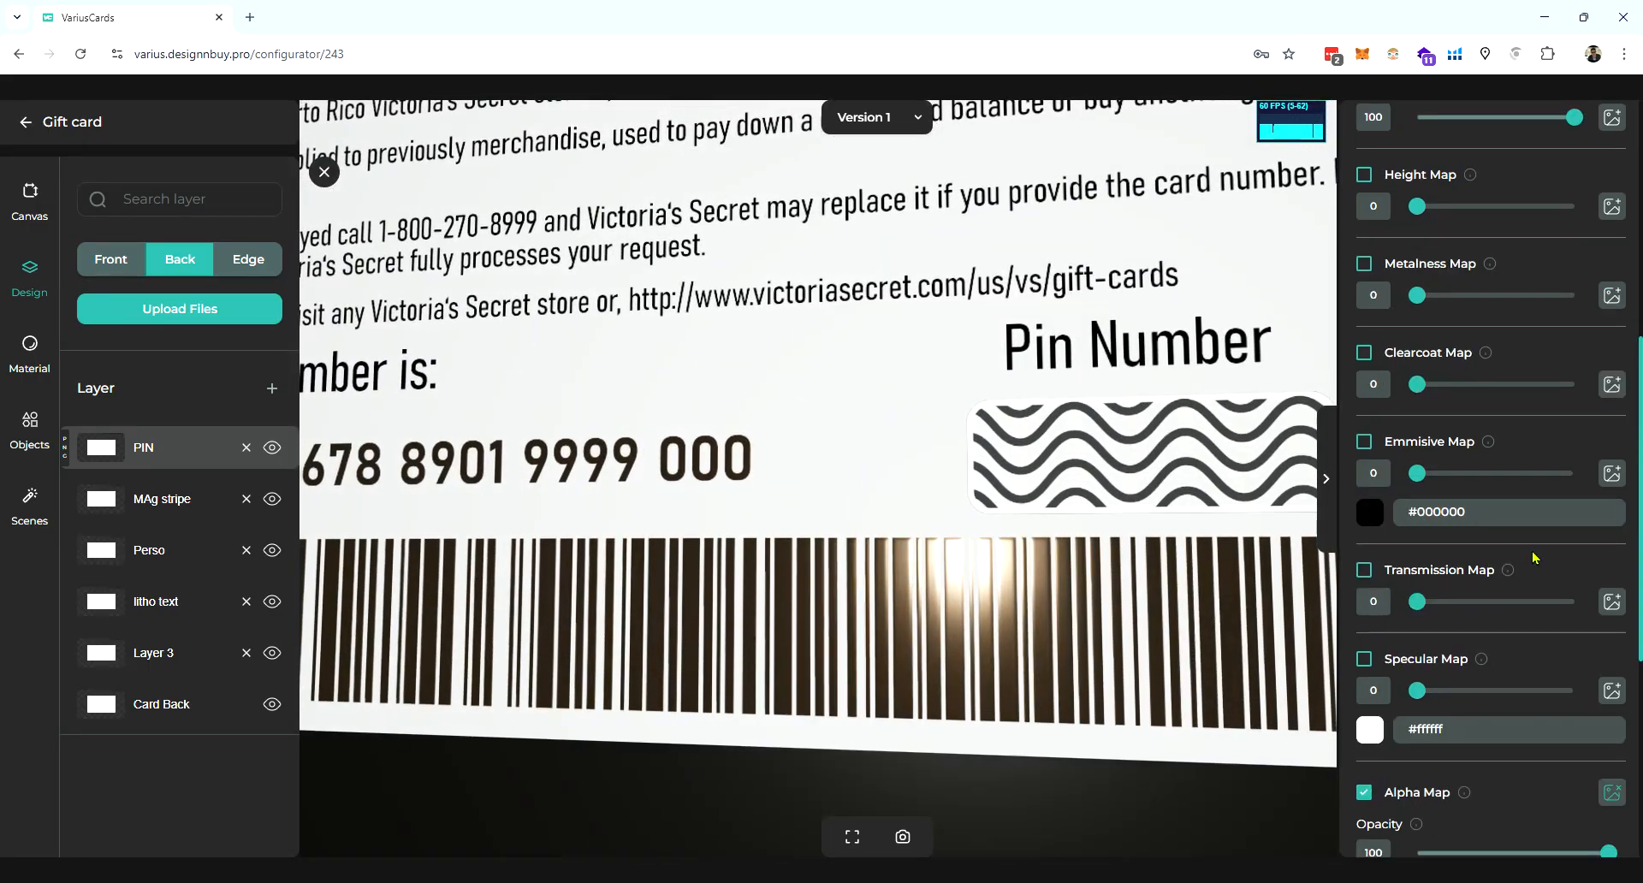
{"action": "scroll", "coordinate": [1534, 557], "scroll_direction": "up", "scroll_amount": 3}
{"action": "left_click_drag", "start_coordinate": [1424, 535], "coordinate": [1551, 538]}
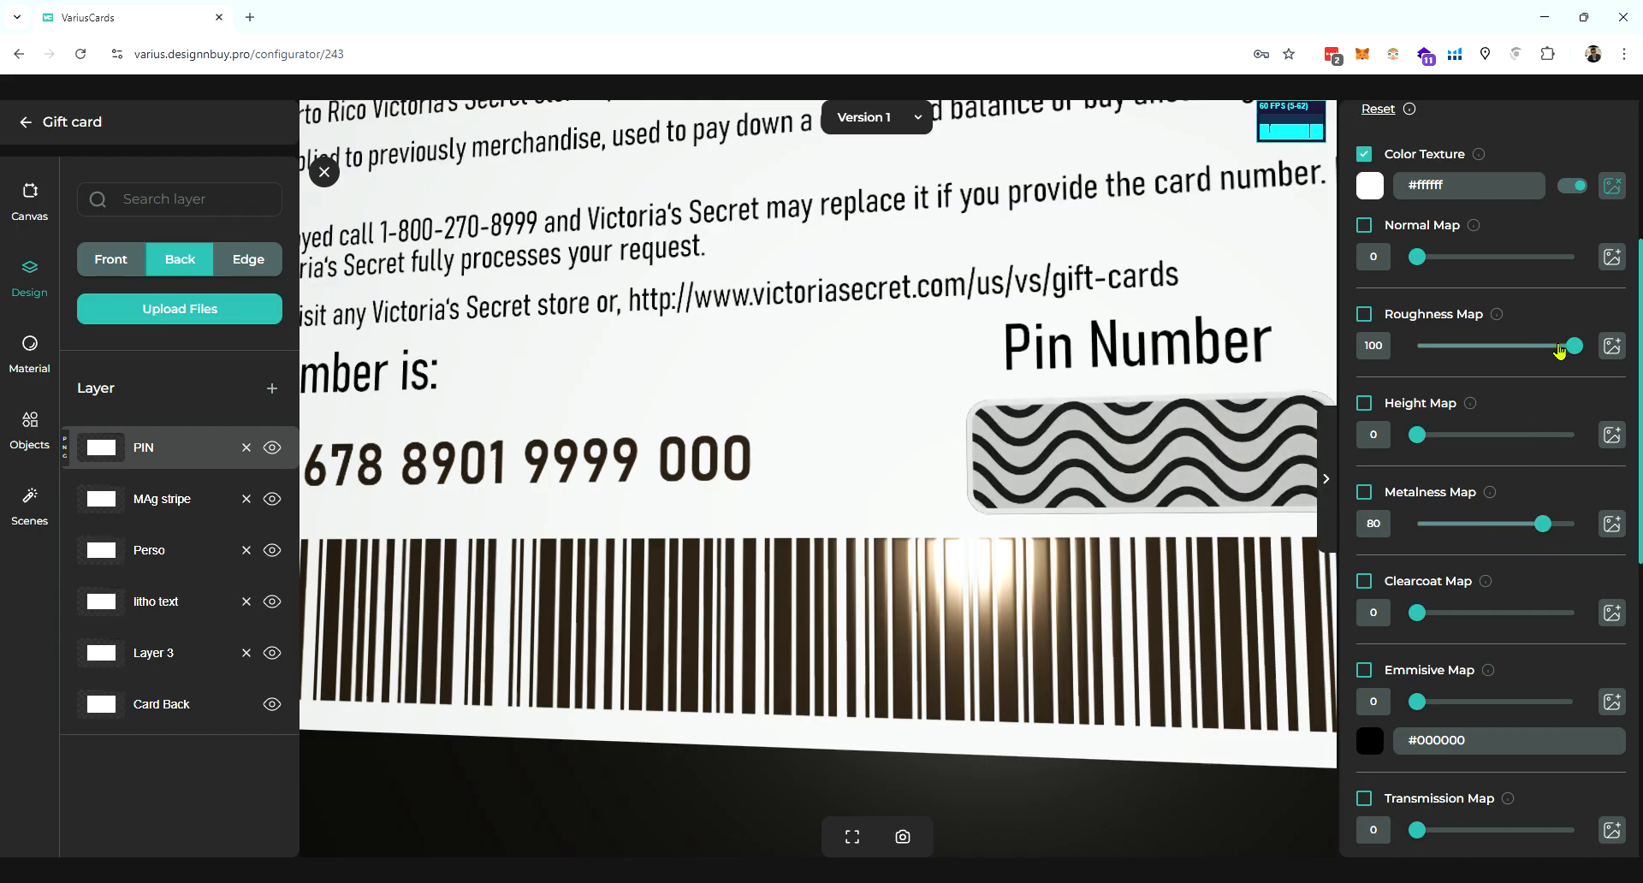
{"action": "left_click_drag", "start_coordinate": [1574, 351], "coordinate": [1506, 348]}
- Load a height map image for the PIN layer and set its height value to 100
{"action": "left_click_drag", "start_coordinate": [1112, 454], "coordinate": [1092, 482]}
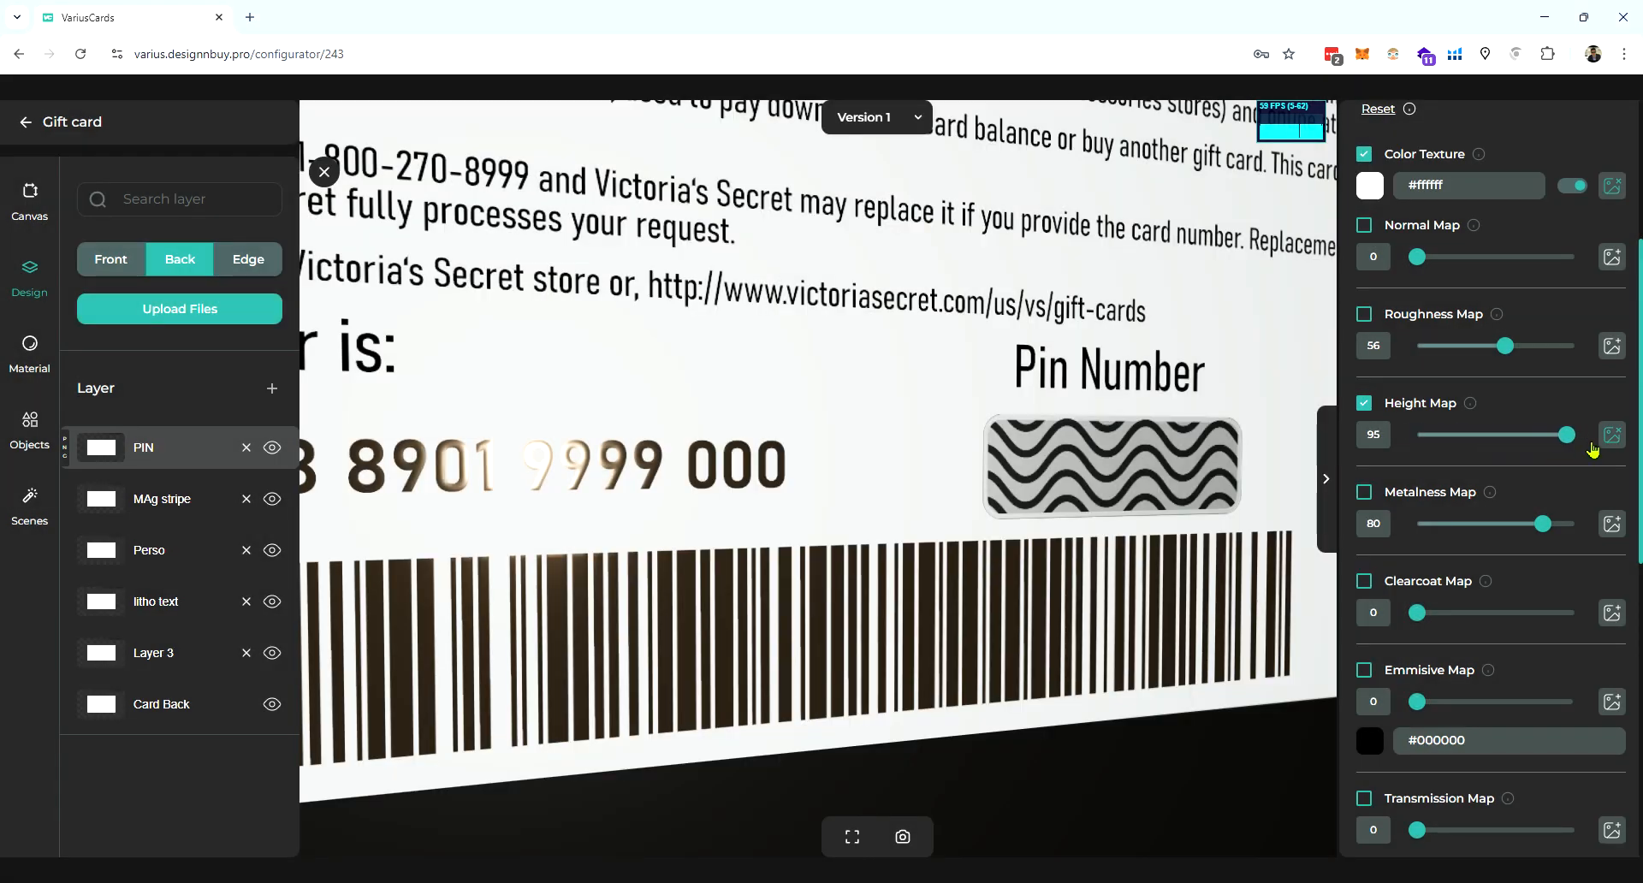
{"action": "left_click_drag", "start_coordinate": [1081, 480], "coordinate": [898, 454]}
{"action": "scroll", "coordinate": [898, 455], "scroll_direction": "down", "scroll_amount": 3}
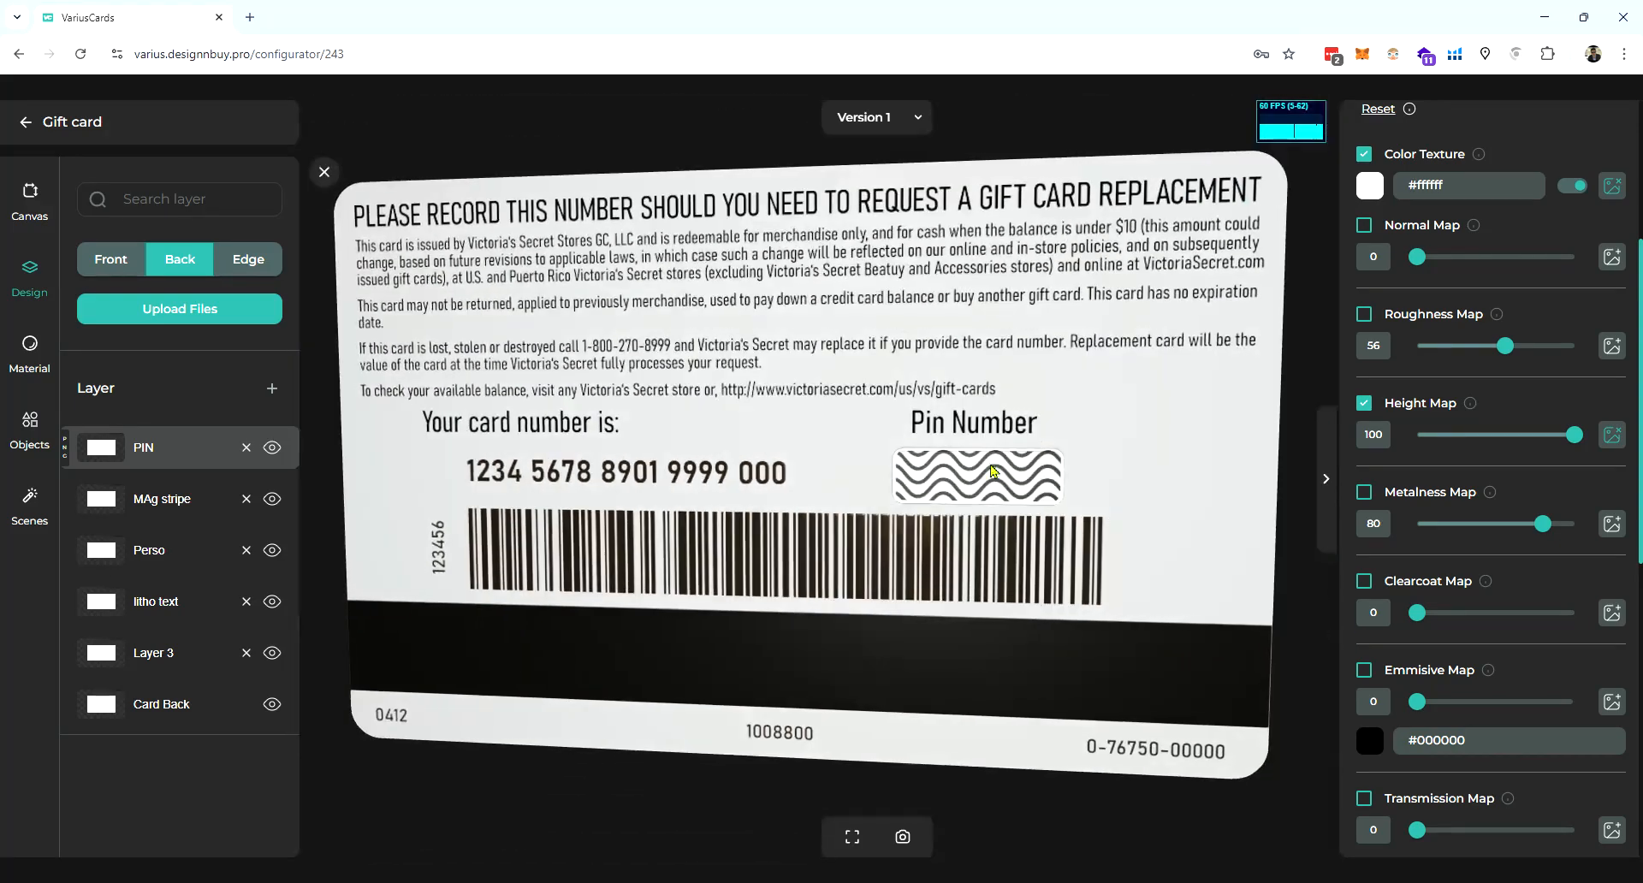
{"action": "left_click_drag", "start_coordinate": [998, 476], "coordinate": [995, 464]}
- Add a layer named "Overlay" above the PIN layer and apply the PVC 80µ standard overlay material to it
{"action": "left_click", "coordinate": [272, 387]}
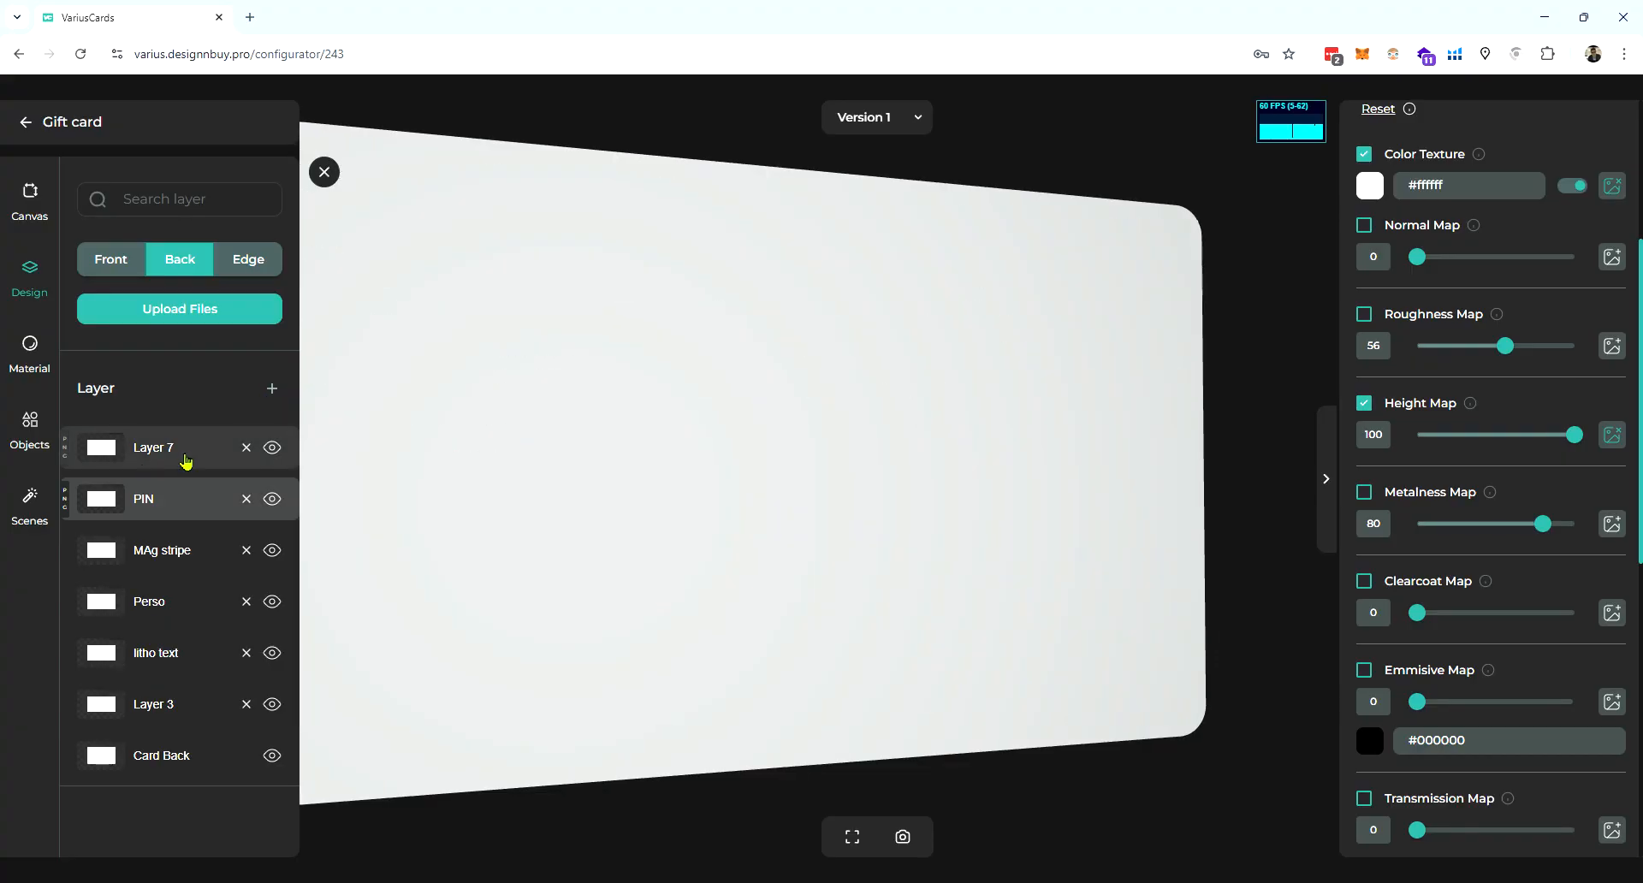
{"action": "double_click", "coordinate": [152, 448]}
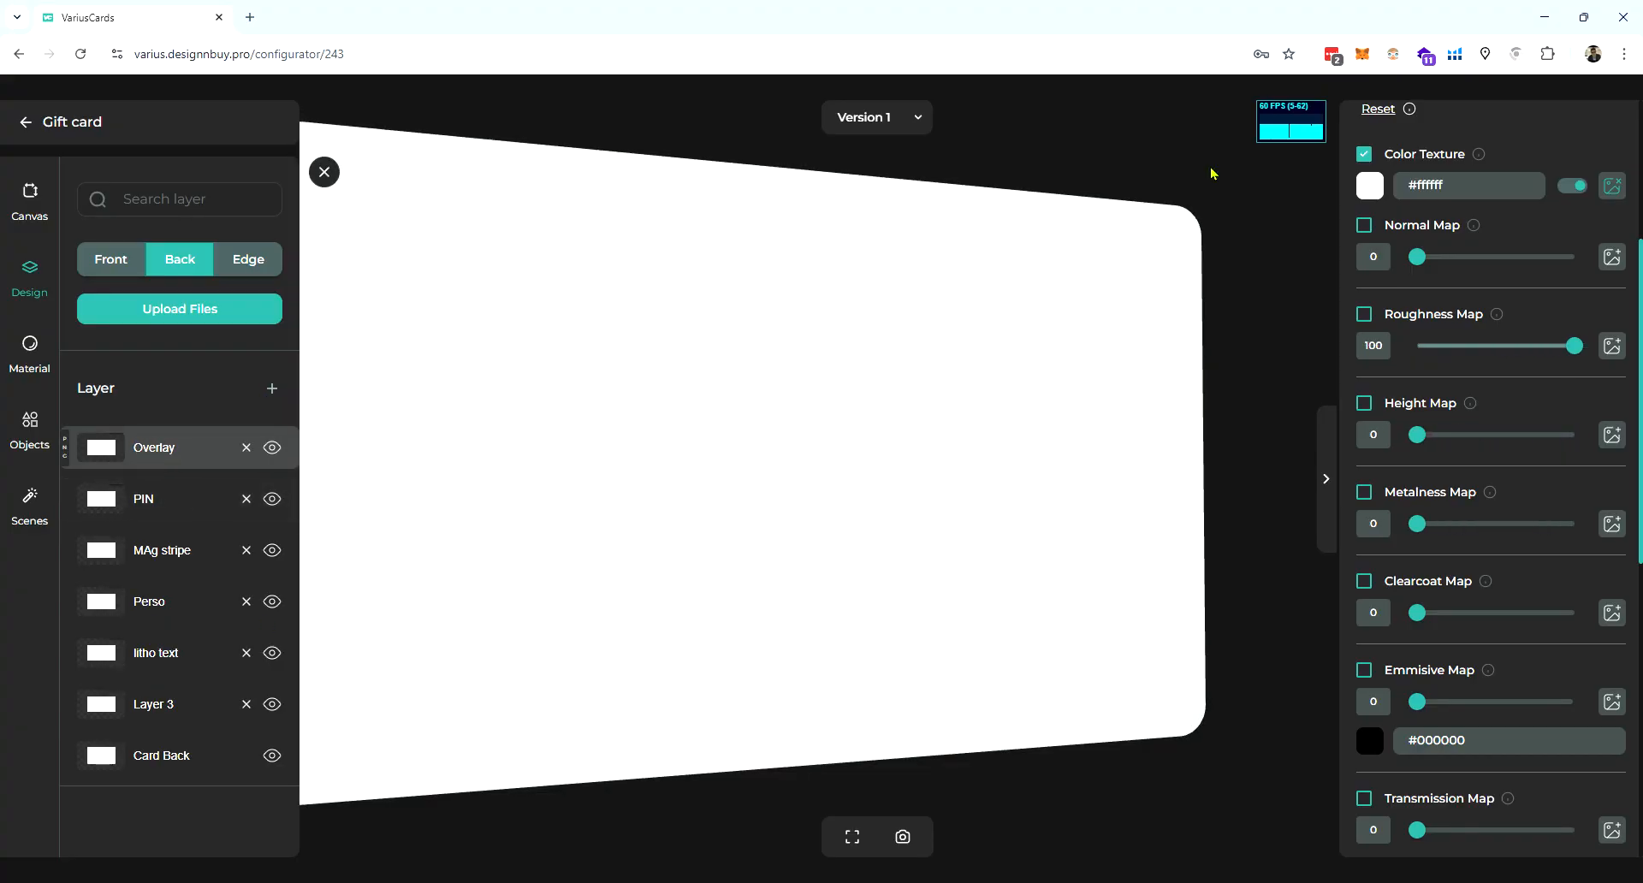
{"action": "scroll", "coordinate": [1424, 417], "scroll_direction": "up", "scroll_amount": 4}
{"action": "left_click", "coordinate": [1413, 293]}
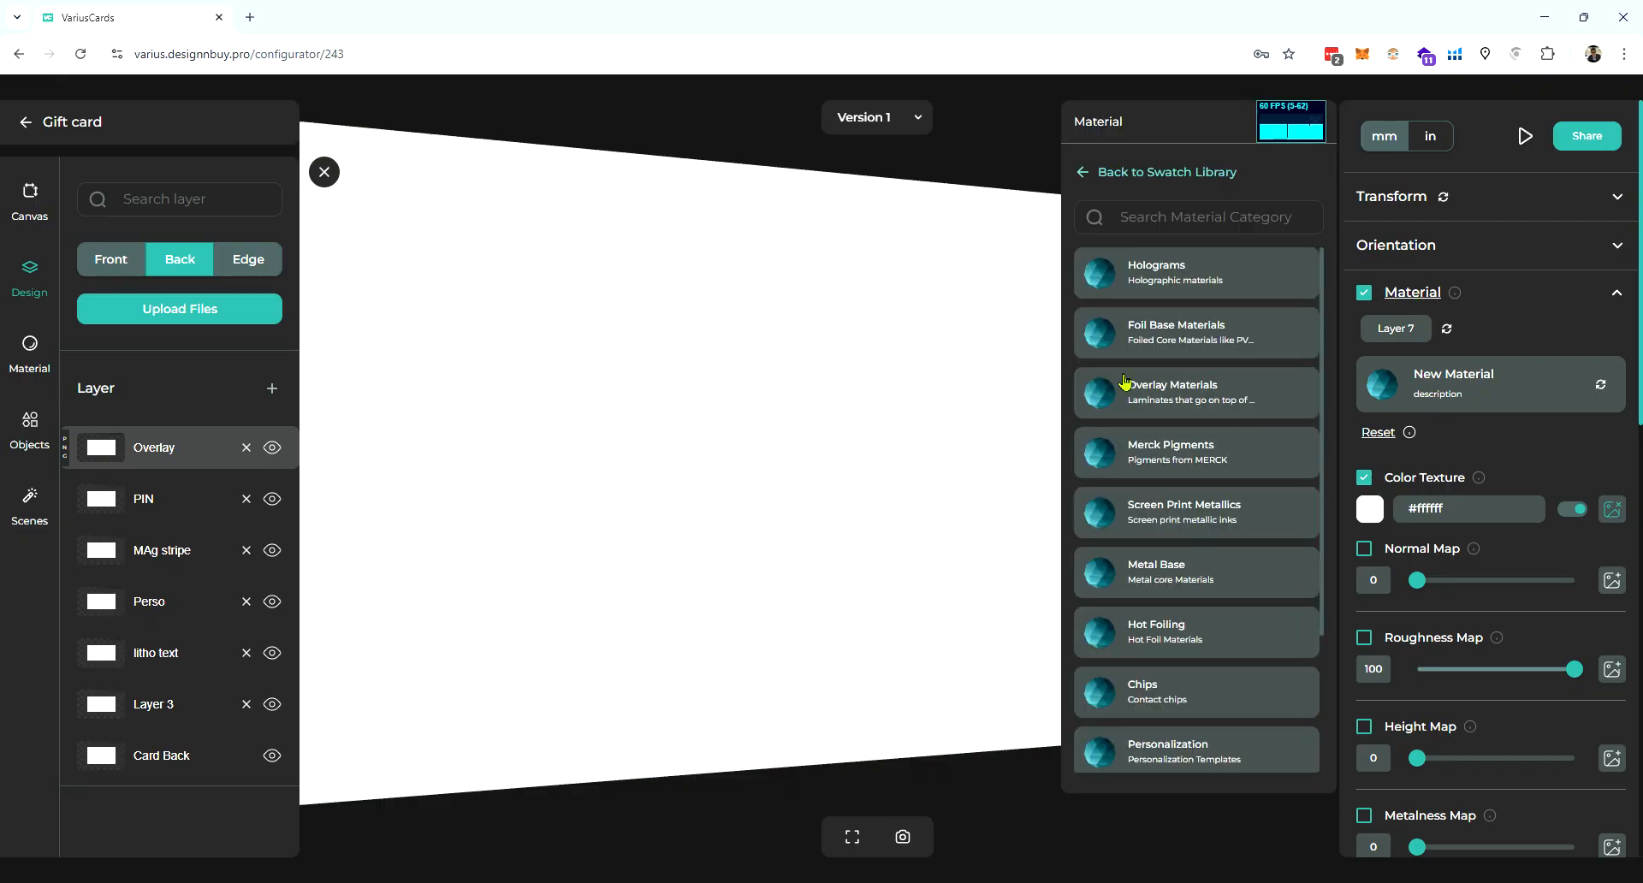
{"action": "left_click", "coordinate": [1157, 412]}
{"action": "left_click", "coordinate": [1118, 511]}
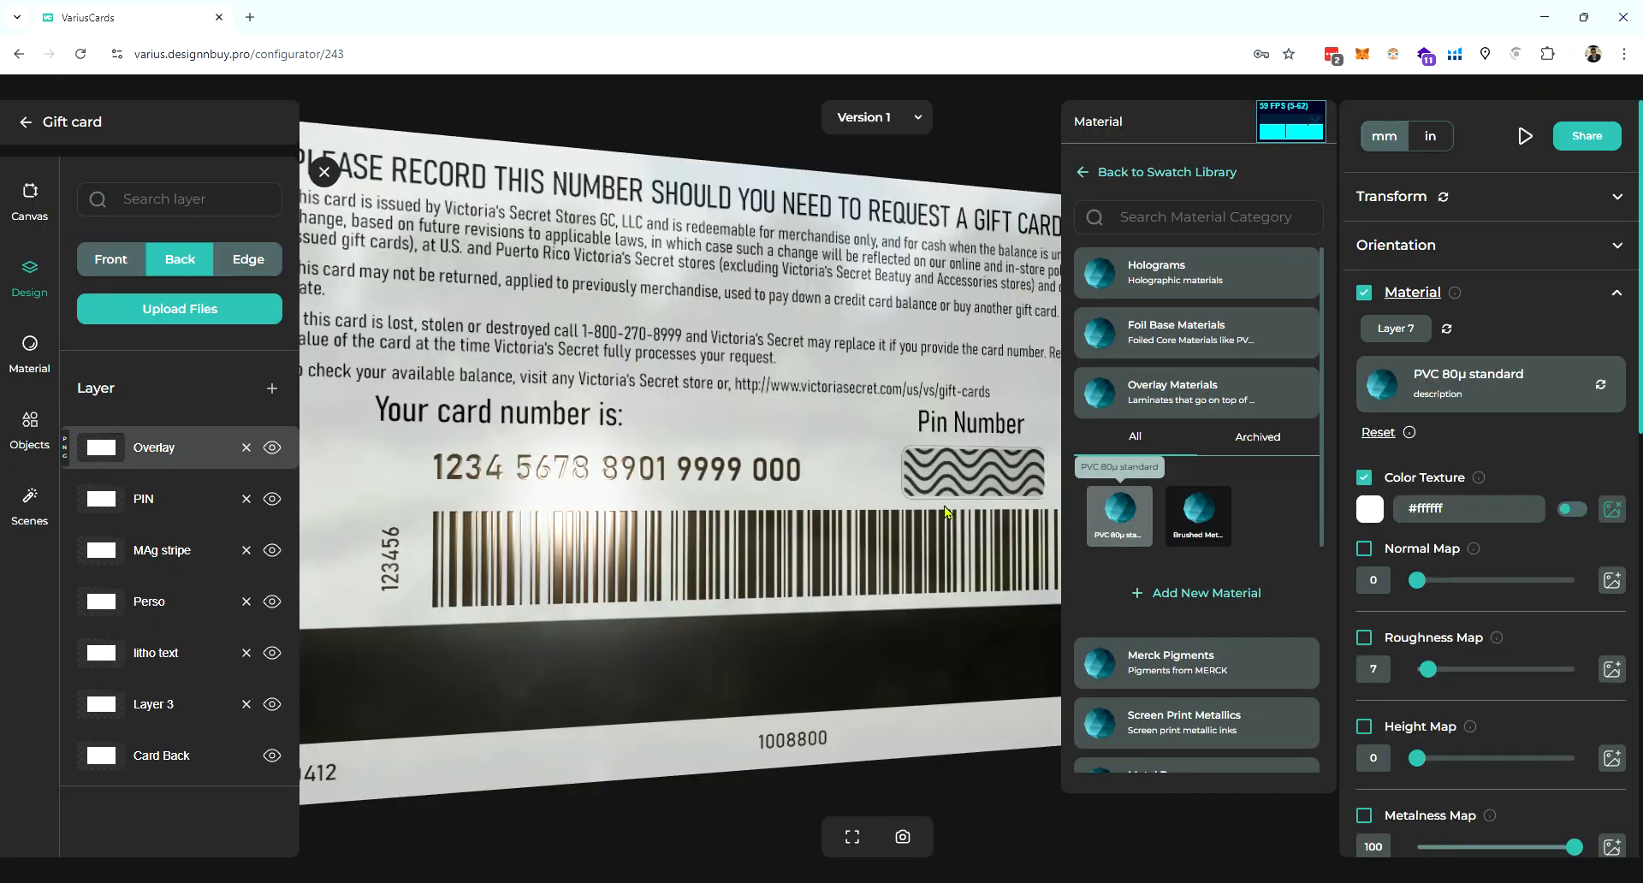
{"action": "left_click_drag", "start_coordinate": [889, 502], "coordinate": [810, 480]}
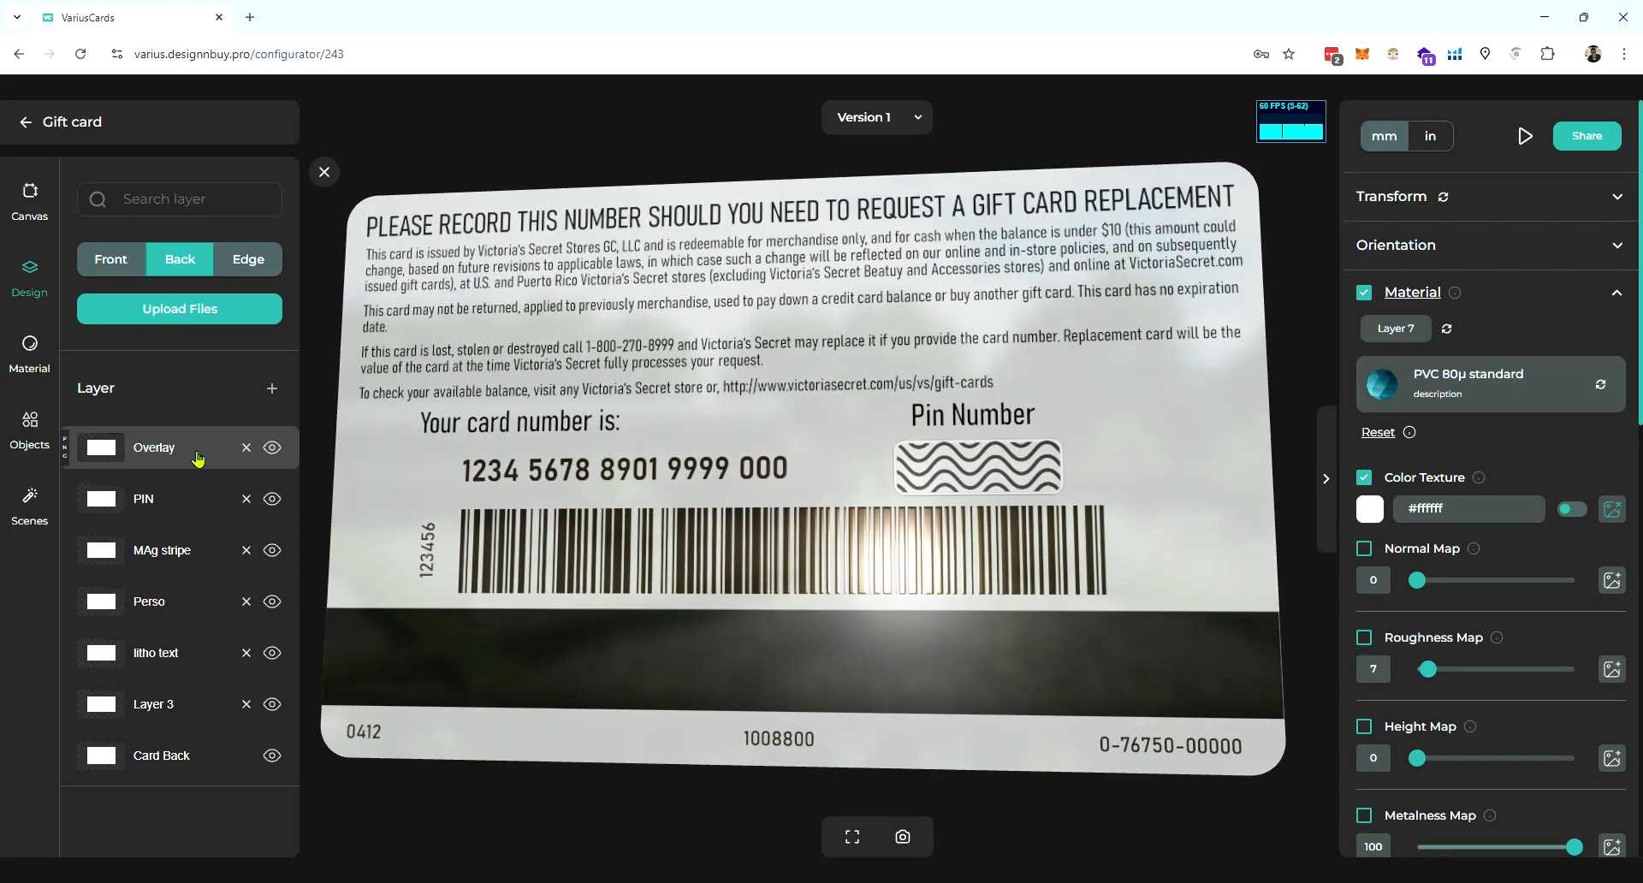
- Try the Overlay layer beneath the PIN layer and return it to the top of the card back's layers
{"action": "mouse_move", "coordinate": [189, 471]}
{"action": "left_mouse_down"}
{"action": "mouse_move", "coordinate": [183, 519]}
{"action": "mouse_move", "coordinate": [185, 501]}
{"action": "left_mouse_up"}
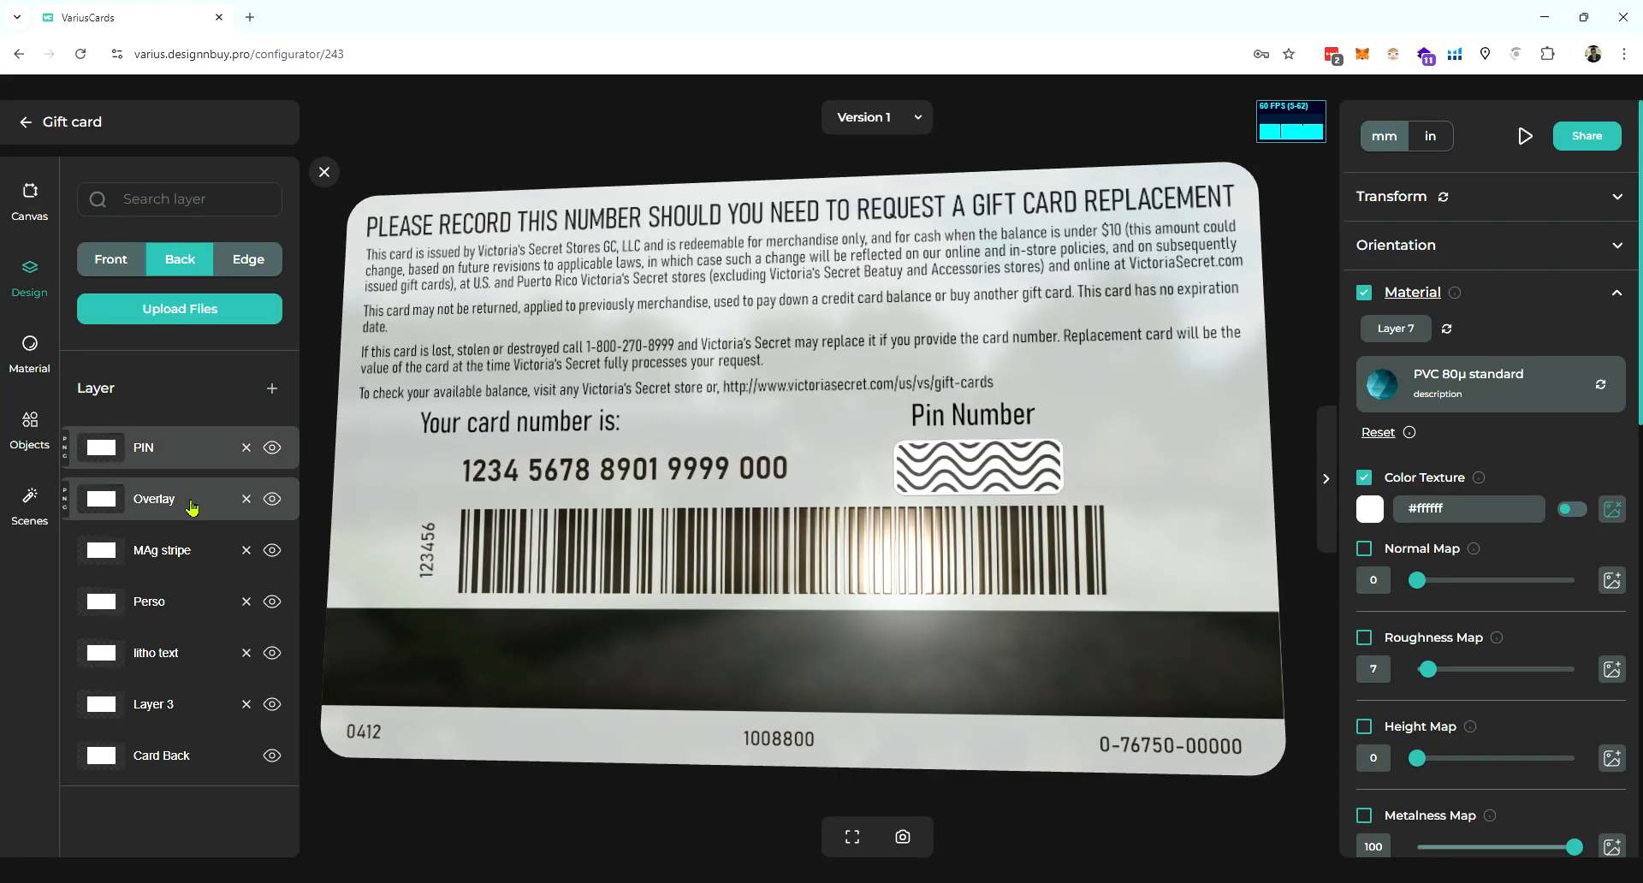
{"action": "left_click_drag", "start_coordinate": [189, 607], "coordinate": [188, 428]}
{"action": "mouse_move", "coordinate": [909, 544]}
{"action": "left_mouse_down"}
{"action": "mouse_move", "coordinate": [967, 513]}
{"action": "mouse_move", "coordinate": [931, 517]}
{"action": "mouse_move", "coordinate": [933, 543]}
{"action": "mouse_move", "coordinate": [846, 460]}
{"action": "mouse_move", "coordinate": [843, 506]}
{"action": "mouse_move", "coordinate": [913, 528]}
{"action": "left_mouse_up"}
- Set the Card Edge layer's metalness to 0 and its colour texture to the darker gold #bd720a
{"action": "scroll", "coordinate": [843, 521], "scroll_direction": "down", "scroll_amount": 5}
{"action": "scroll", "coordinate": [827, 461], "scroll_direction": "down", "scroll_amount": 6}
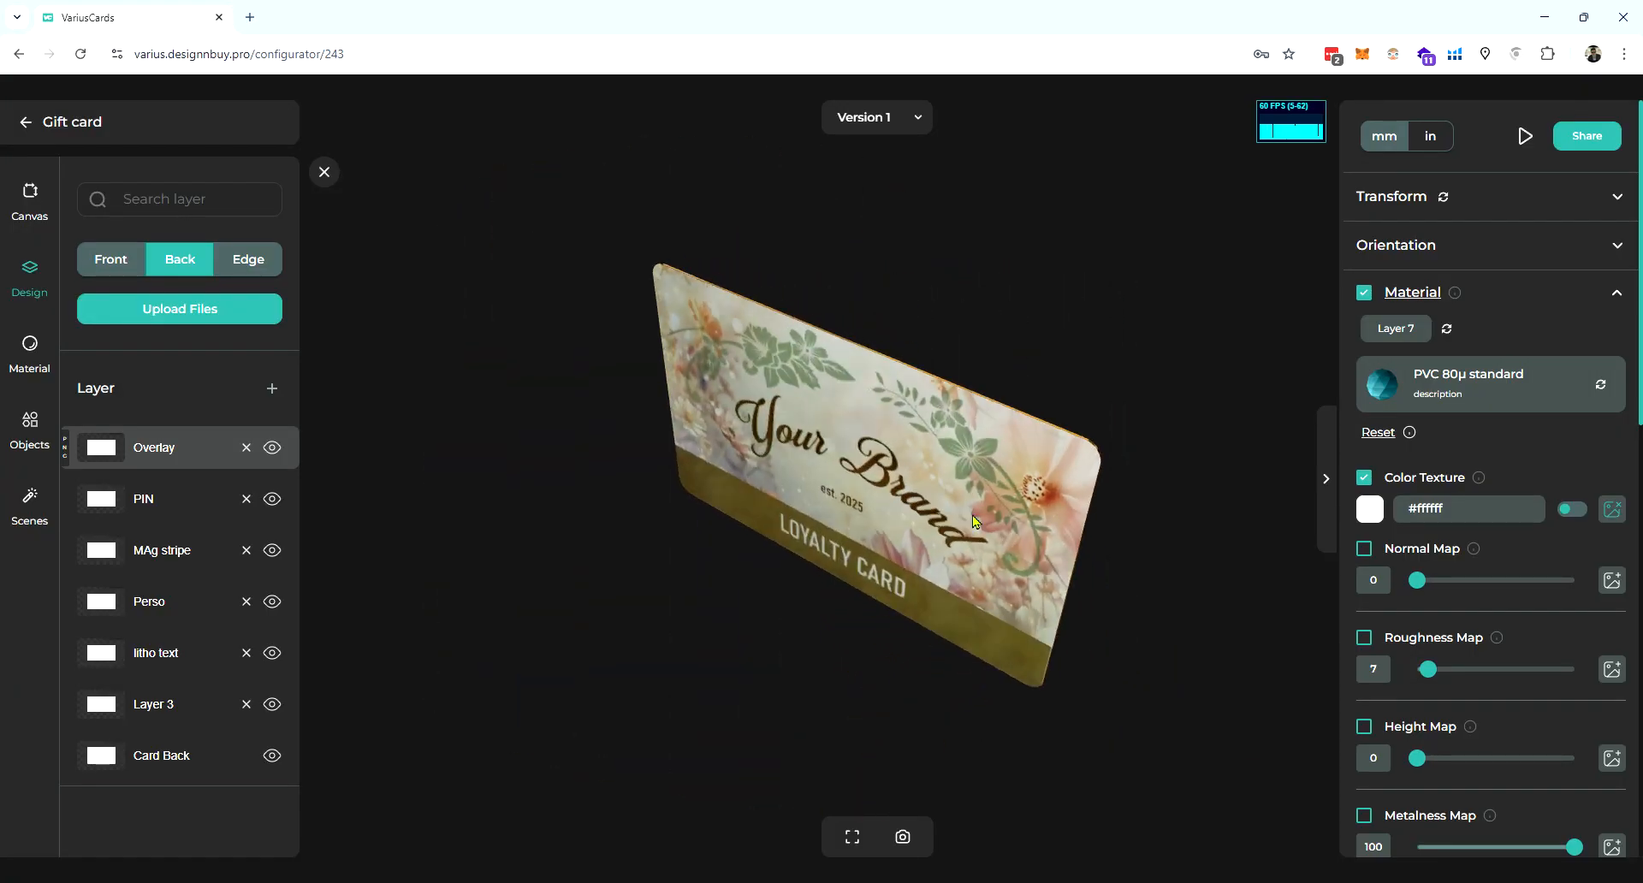
{"action": "left_click", "coordinate": [259, 262]}
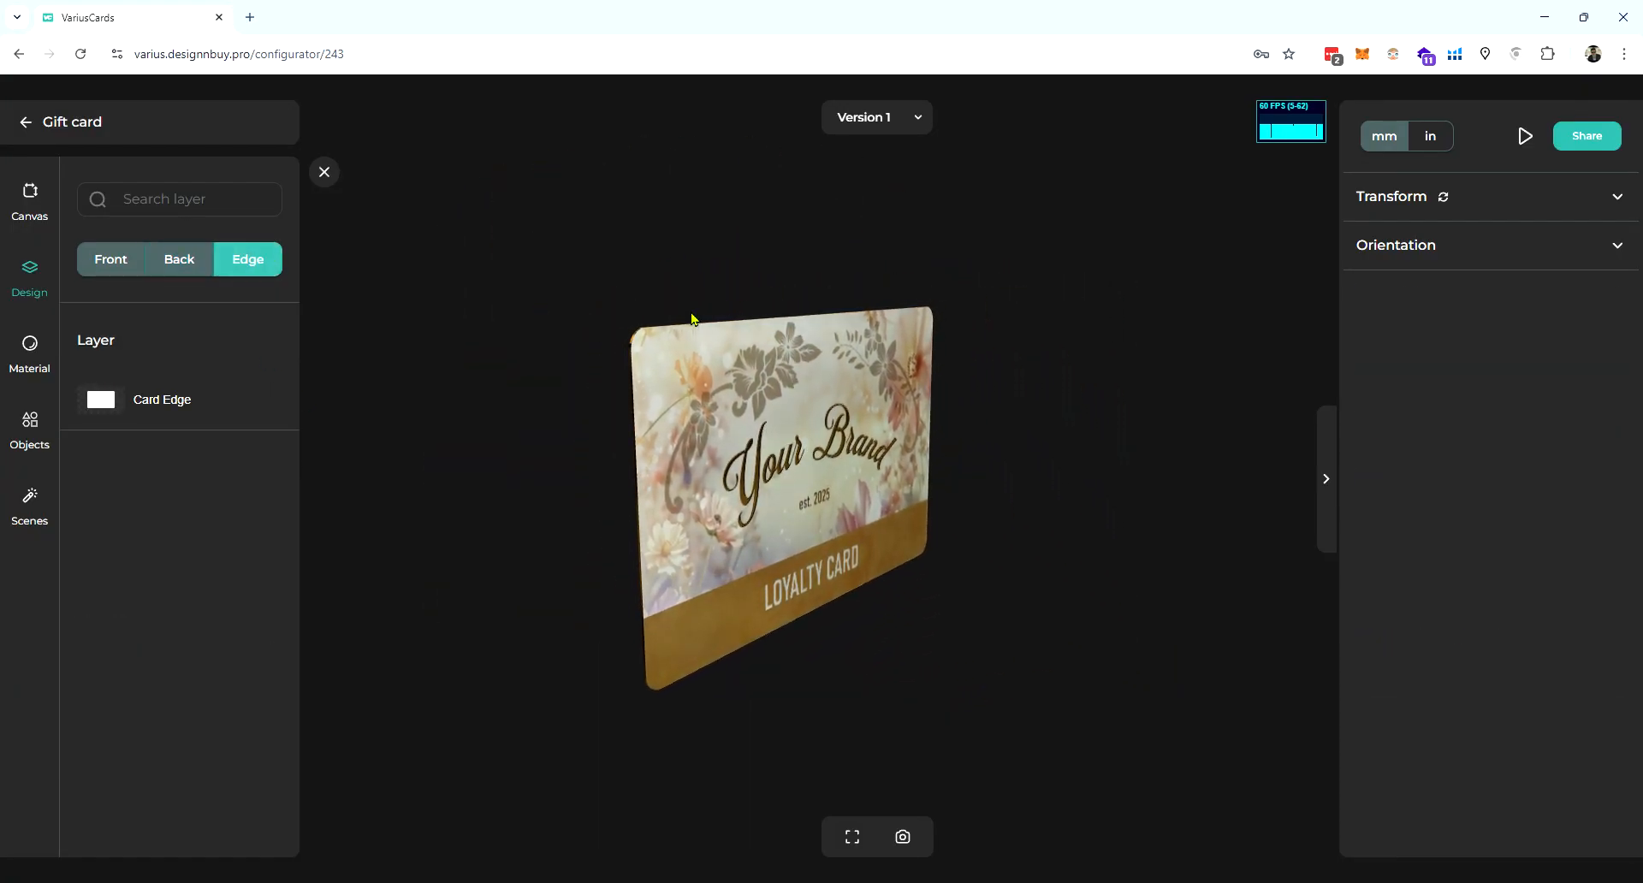
{"action": "left_click", "coordinate": [229, 402]}
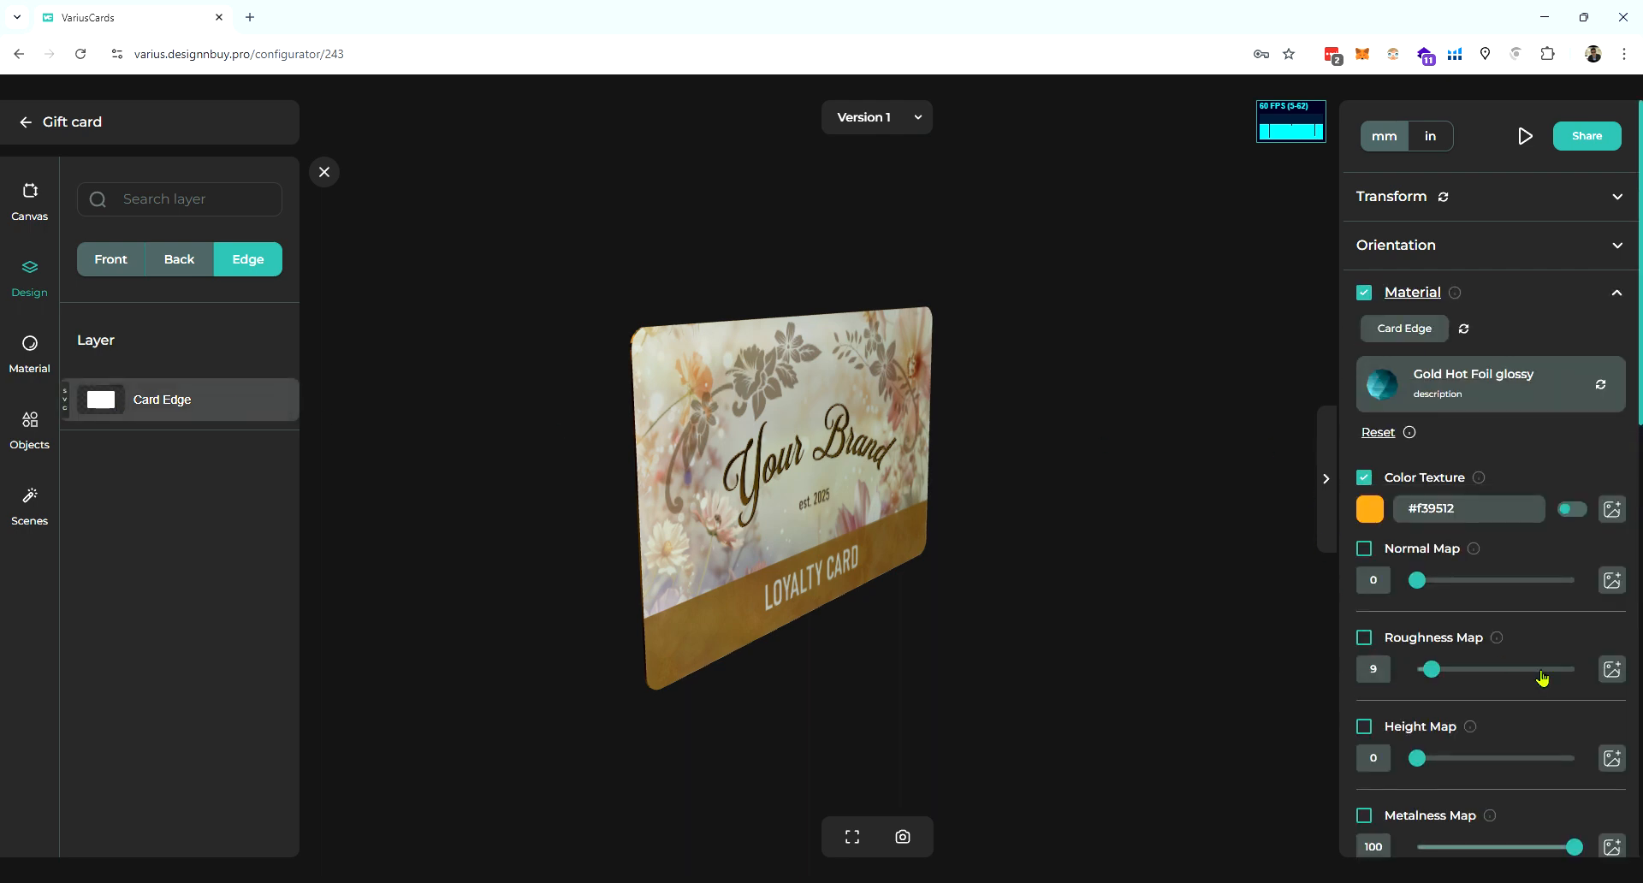
{"action": "scroll", "coordinate": [1542, 678], "scroll_direction": "down", "scroll_amount": 4}
{"action": "left_click_drag", "start_coordinate": [1082, 511], "coordinate": [770, 511]}
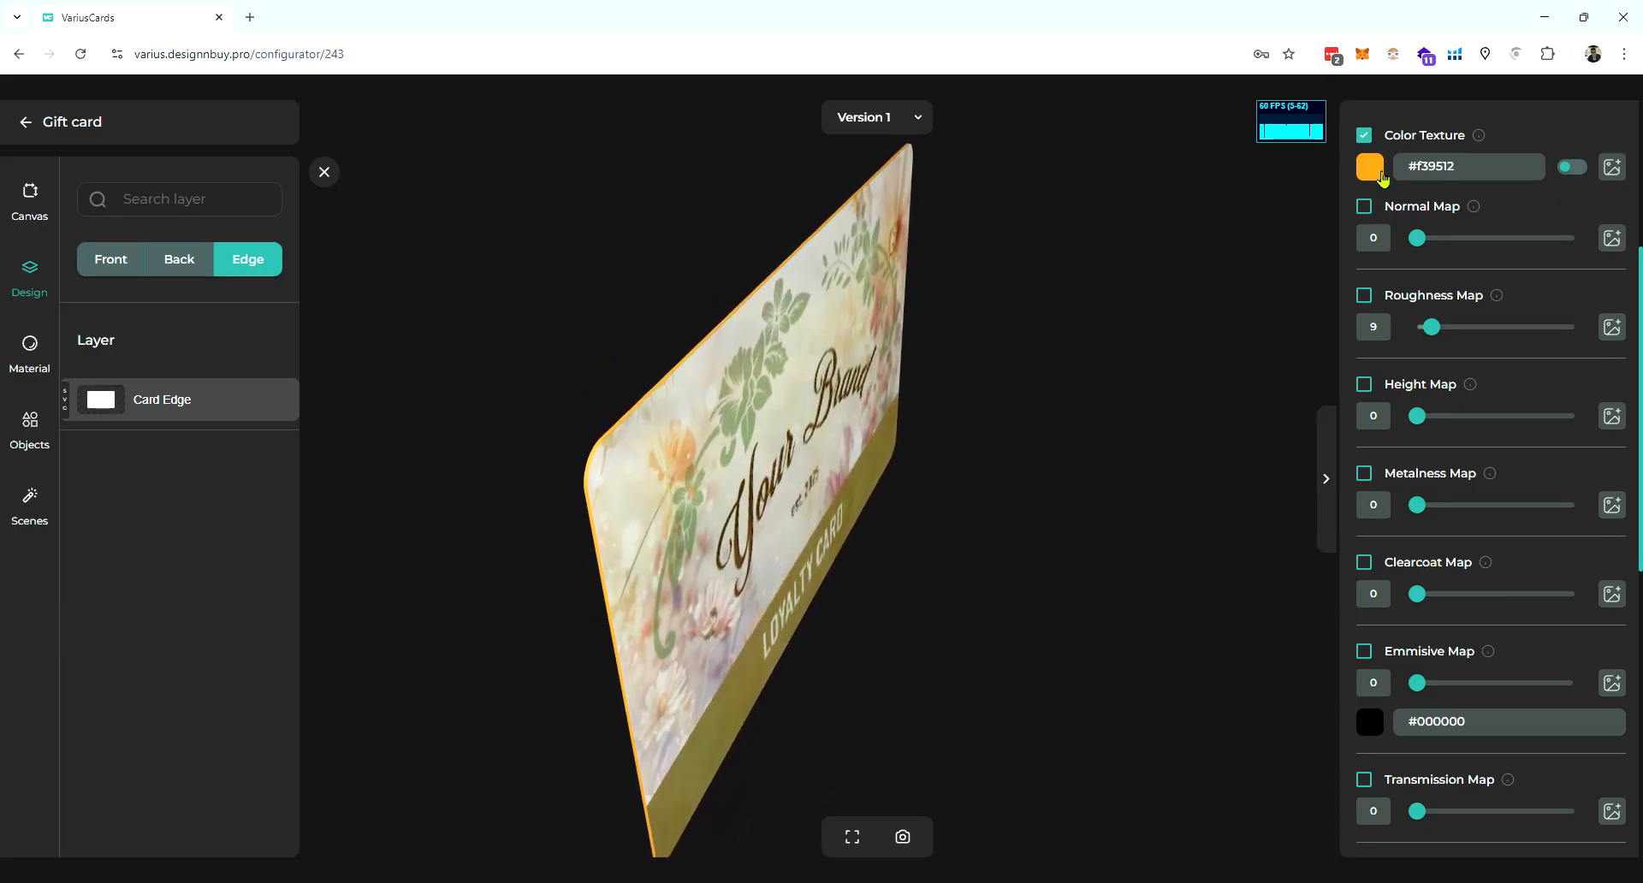
{"action": "left_click", "coordinate": [1544, 216]}
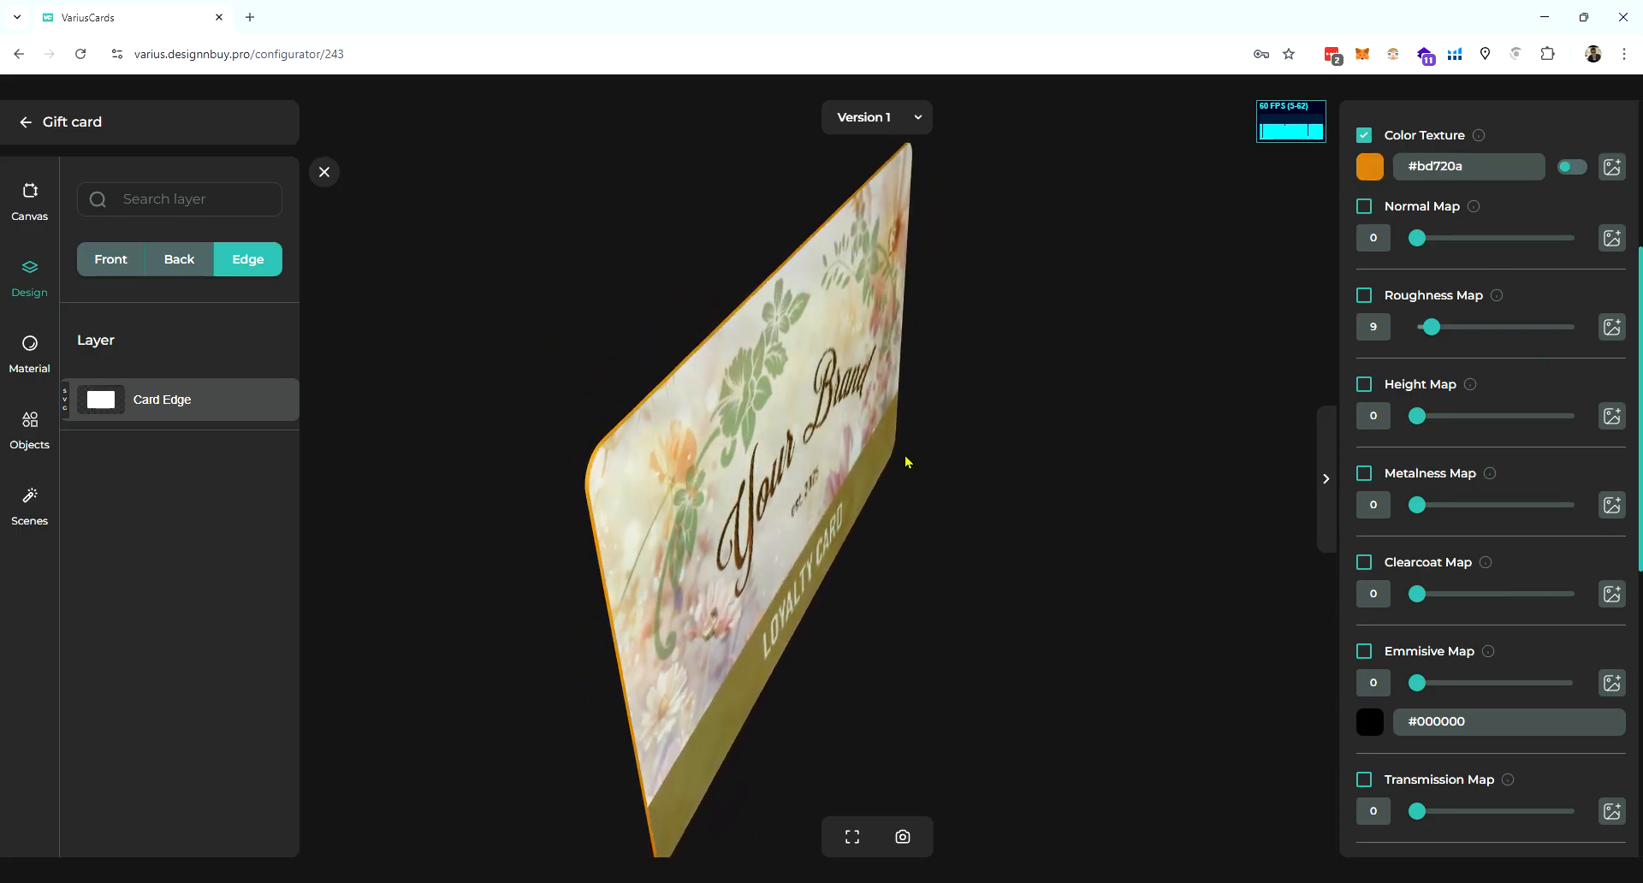
- Open the full-page preview of the card and rotate it to examine the front design and the gold edge
{"action": "left_click_drag", "start_coordinate": [965, 415], "coordinate": [895, 539]}
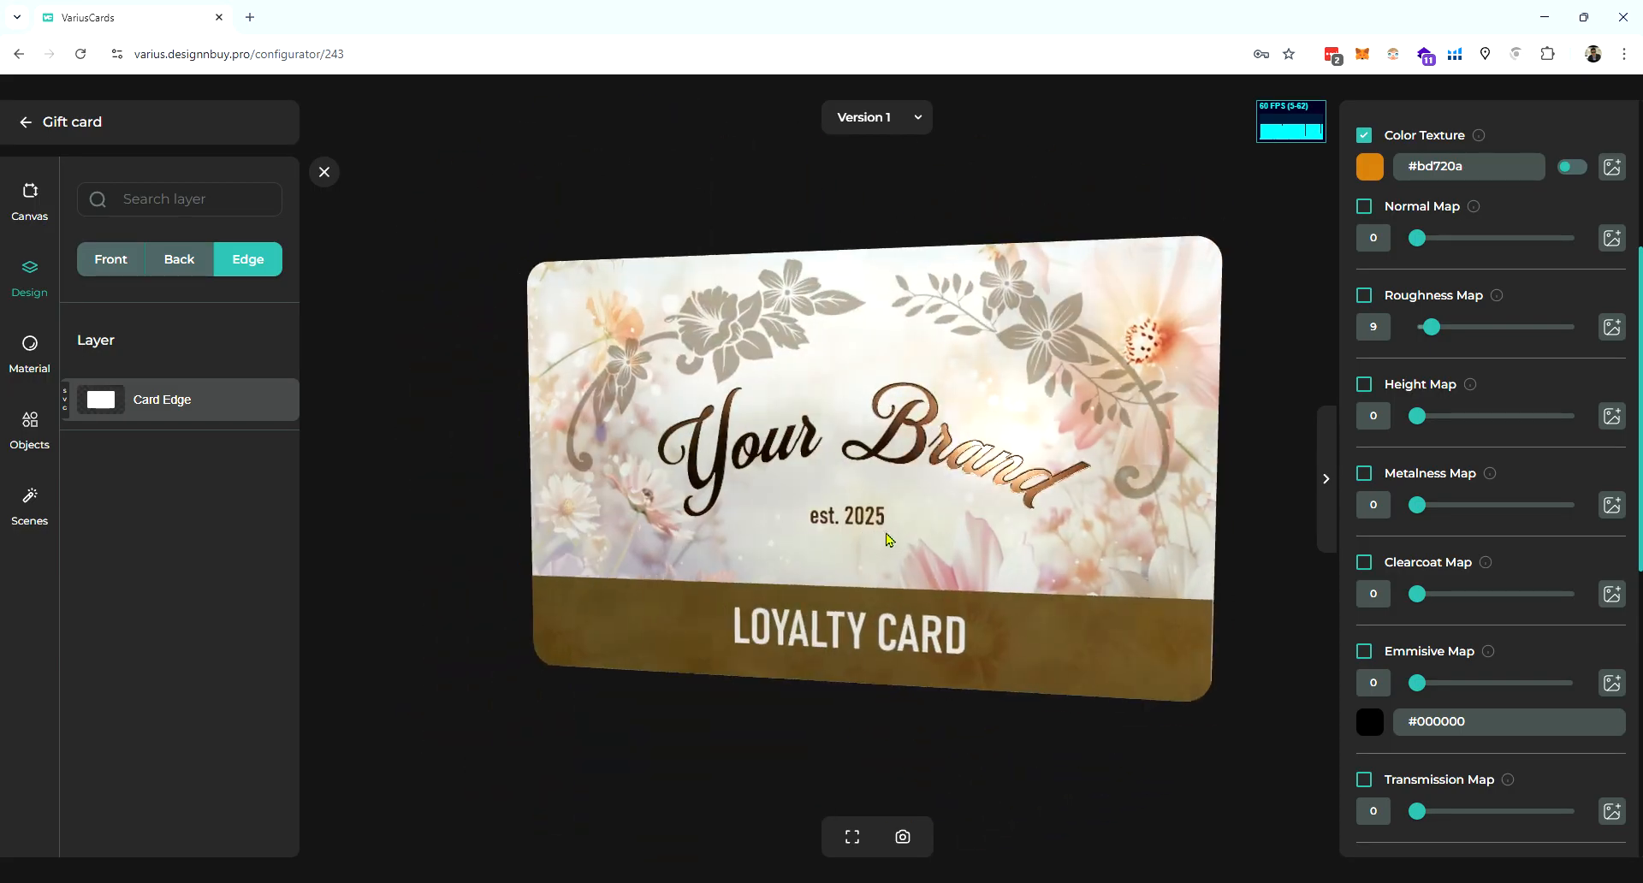
{"action": "left_click_drag", "start_coordinate": [817, 481], "coordinate": [870, 475]}
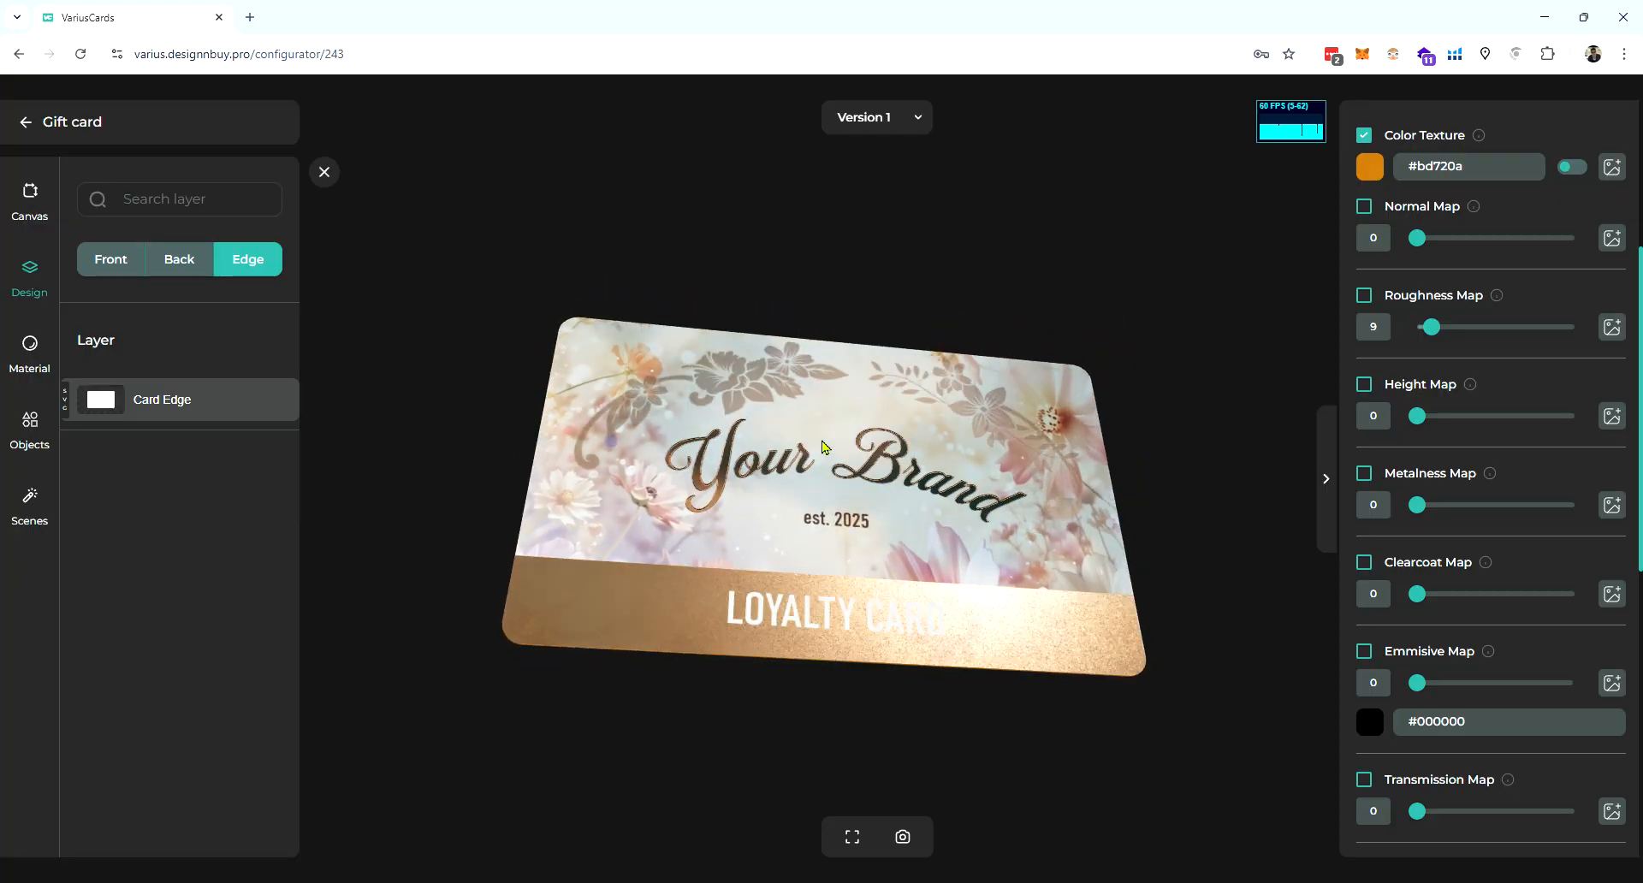
{"action": "left_click_drag", "start_coordinate": [833, 454], "coordinate": [1006, 522]}
{"action": "left_click_drag", "start_coordinate": [802, 502], "coordinate": [918, 456]}
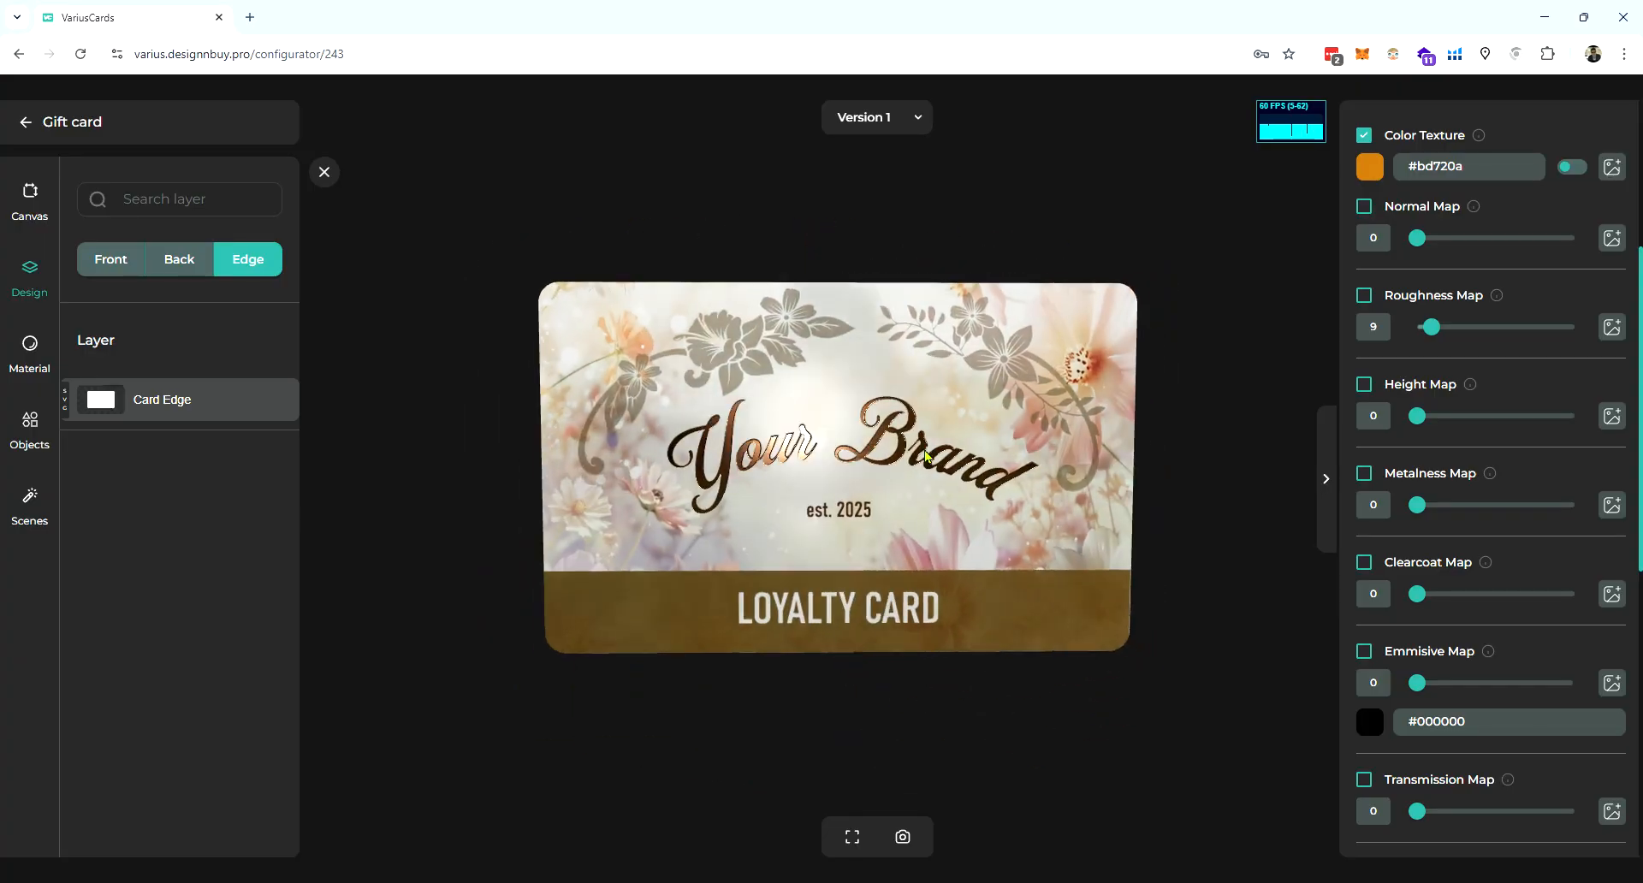
{"action": "right_click_drag", "start_coordinate": [918, 461], "coordinate": [891, 490]}
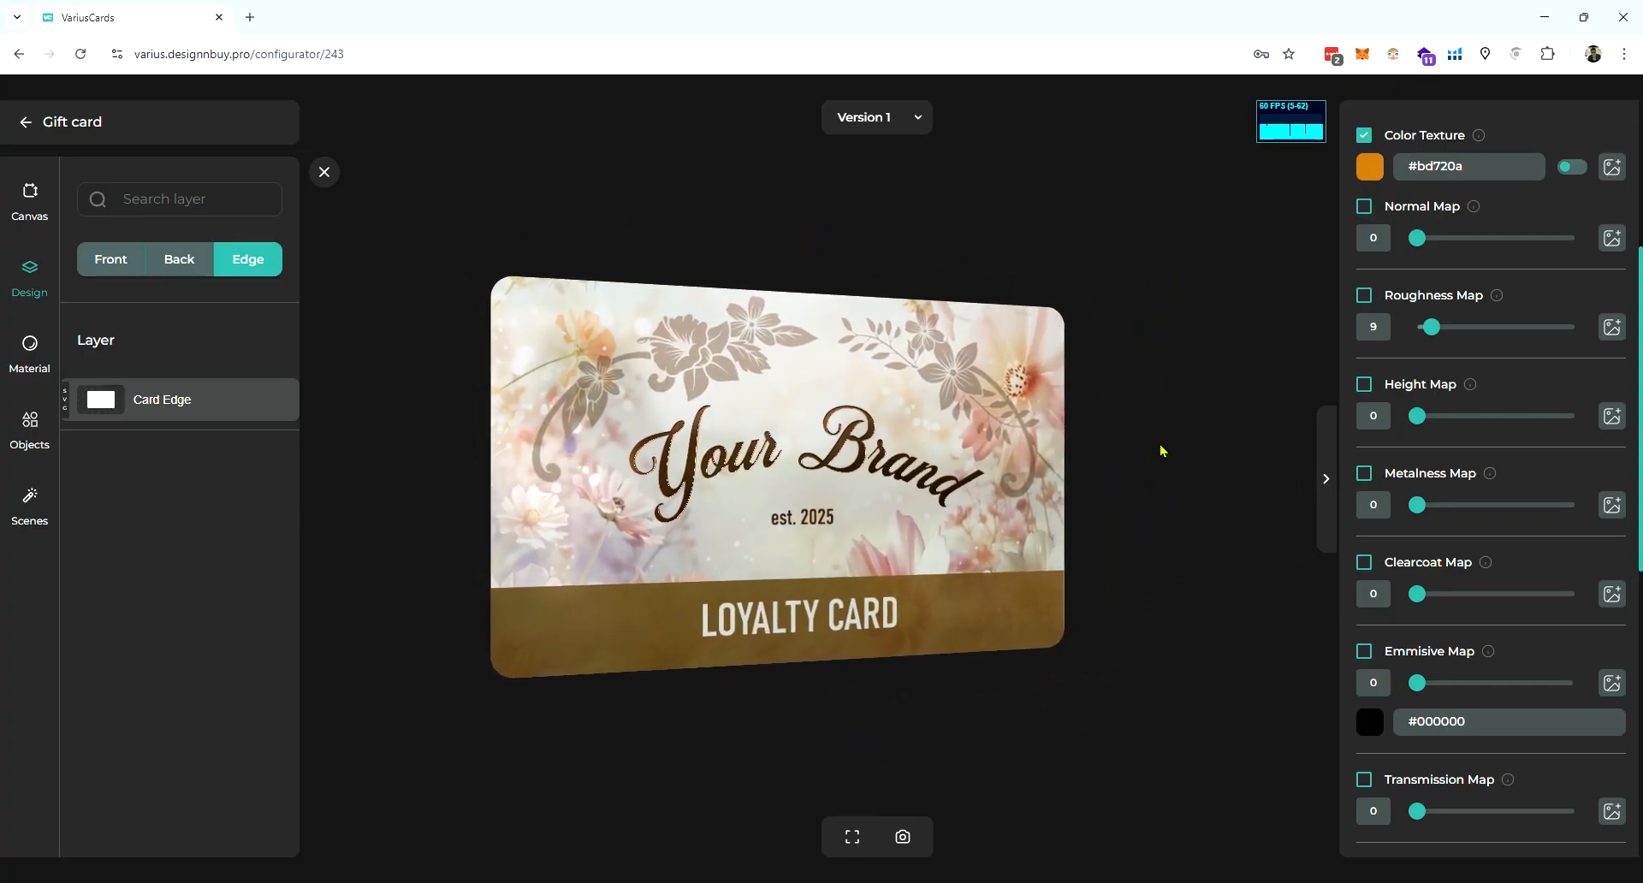
{"action": "scroll", "coordinate": [1451, 429], "scroll_direction": "up", "scroll_amount": 4}
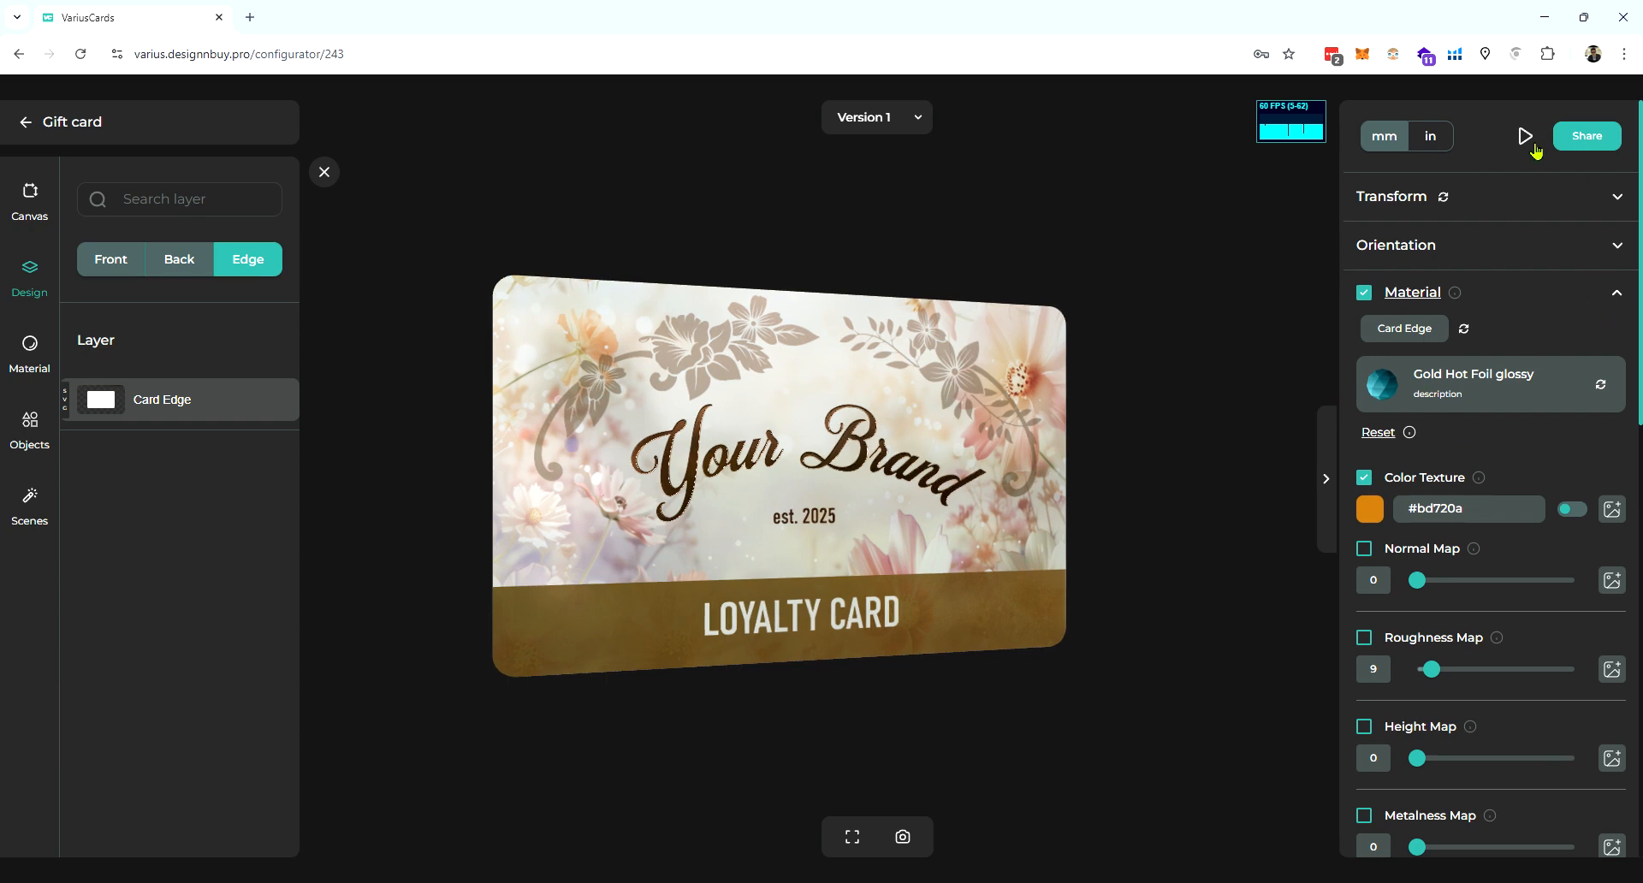
{"action": "left_click", "coordinate": [1525, 137]}
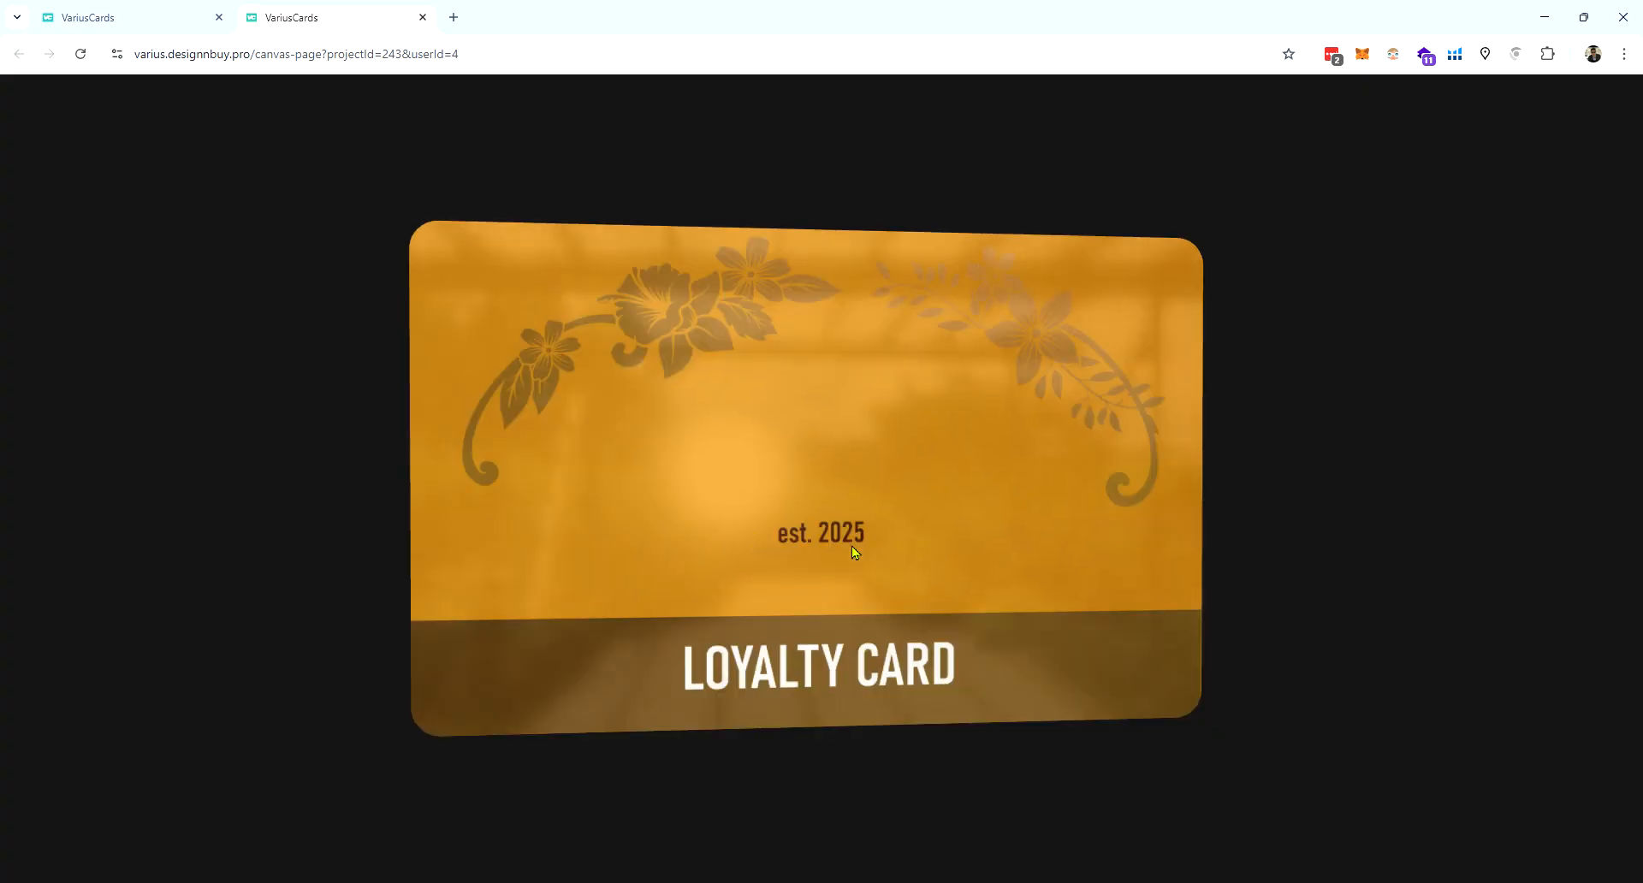
{"action": "left_click_drag", "start_coordinate": [756, 520], "coordinate": [843, 526]}
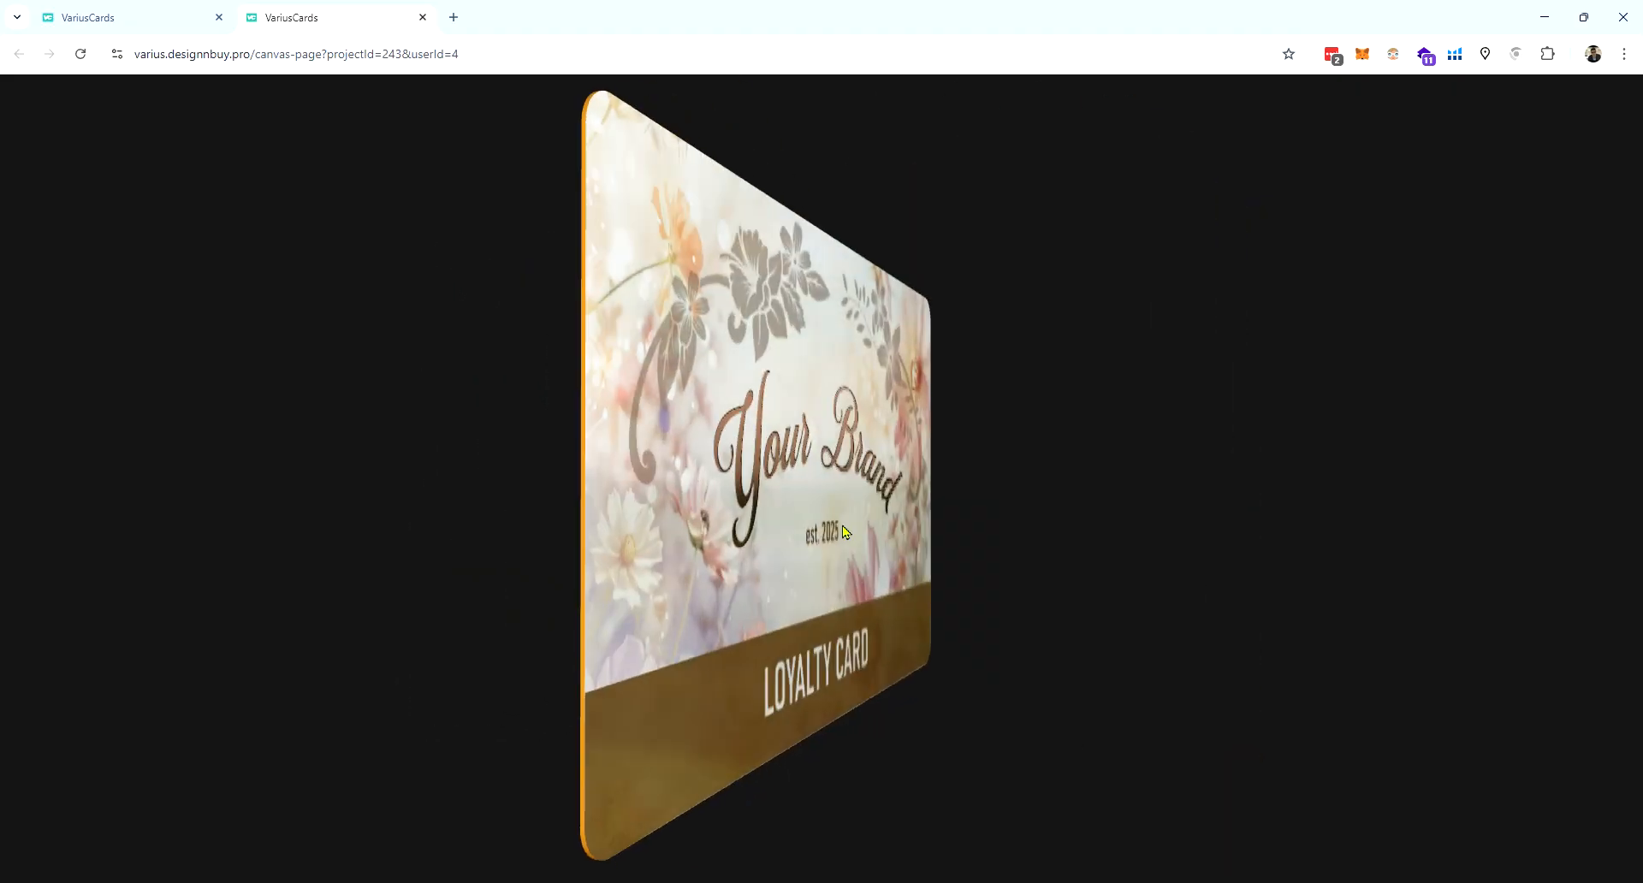